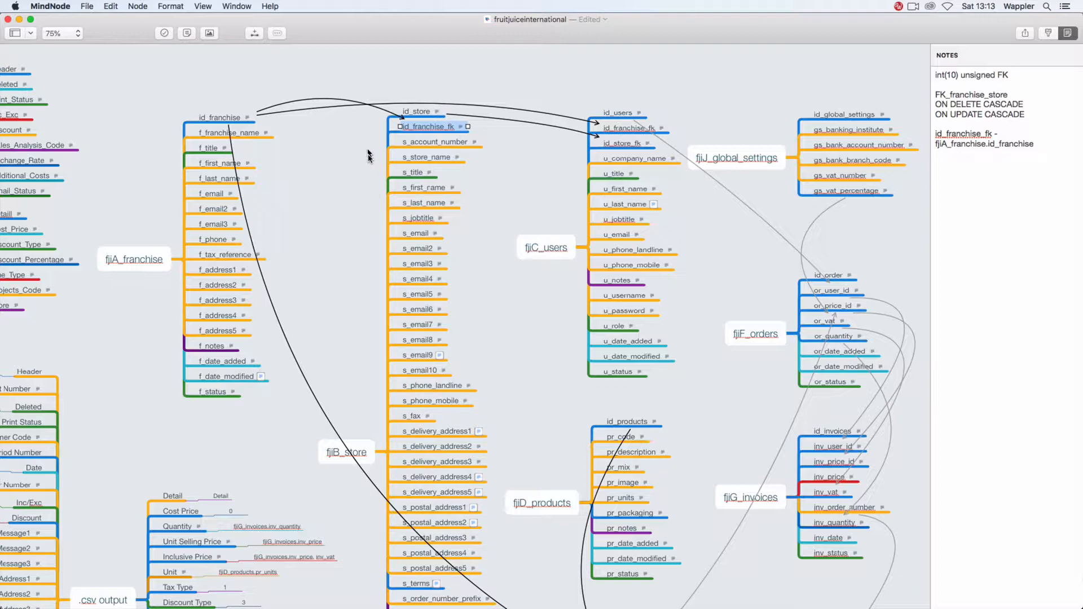
Step: Switch to the cPanel page in Safari and open the learnwap_fji database in phpMyAdmin
scroll(367, 178, "down", 3)
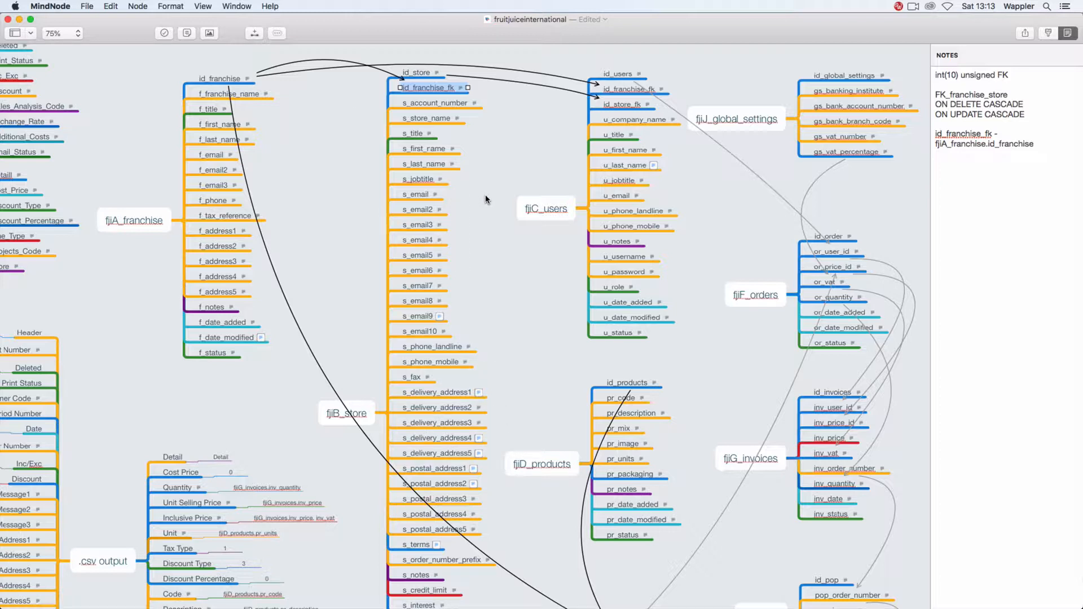
key("super+Tab")
key("super+Tab")
key("super+Tab")
key("super+Tab")
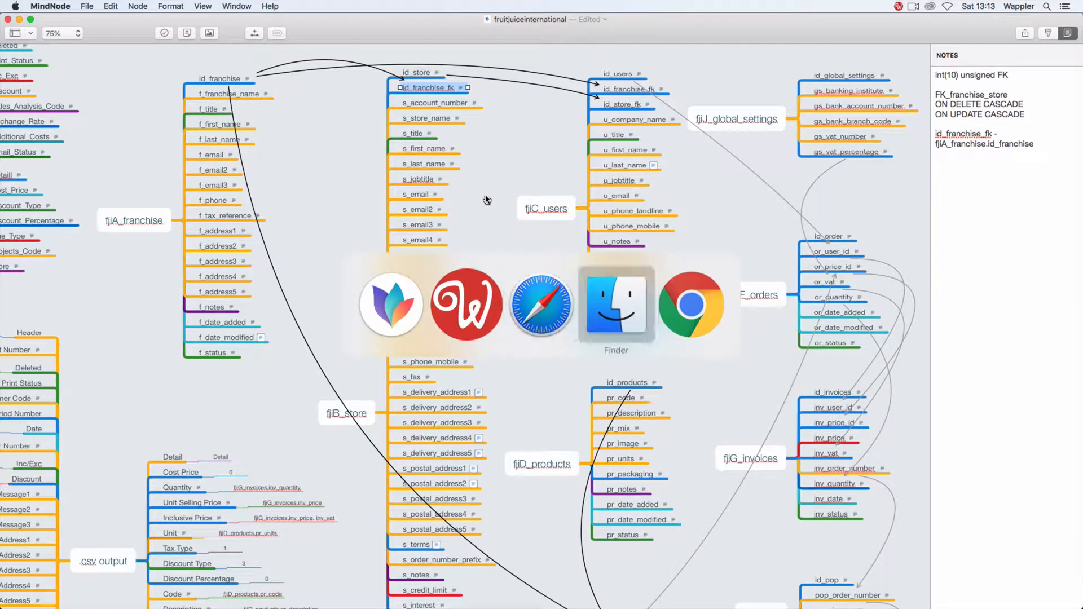
key("super+Tab")
key("super+Tab")
key("super+Tab")
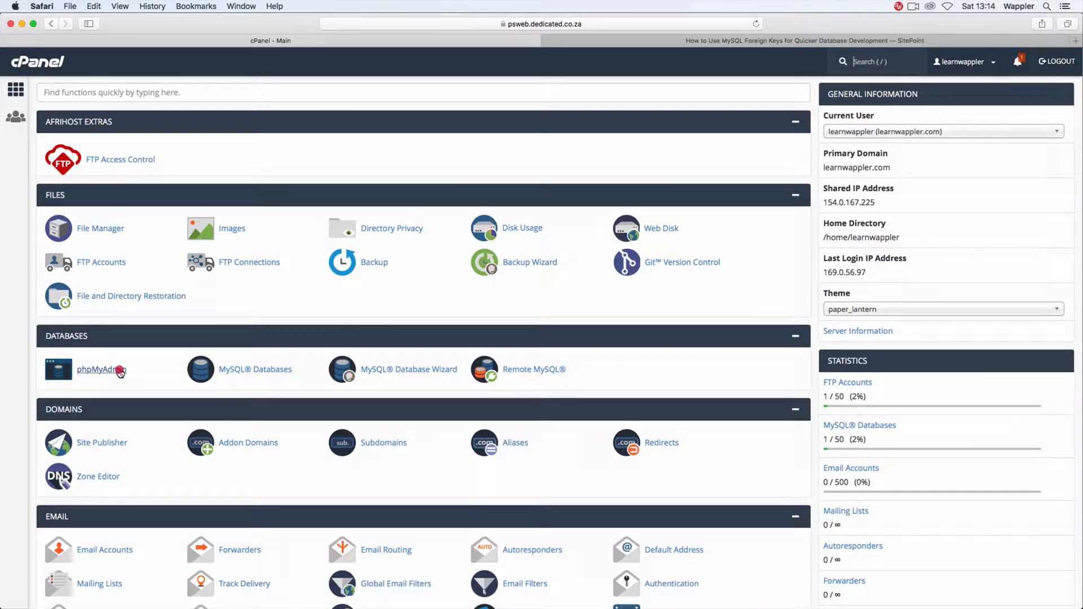
left_click(119, 372)
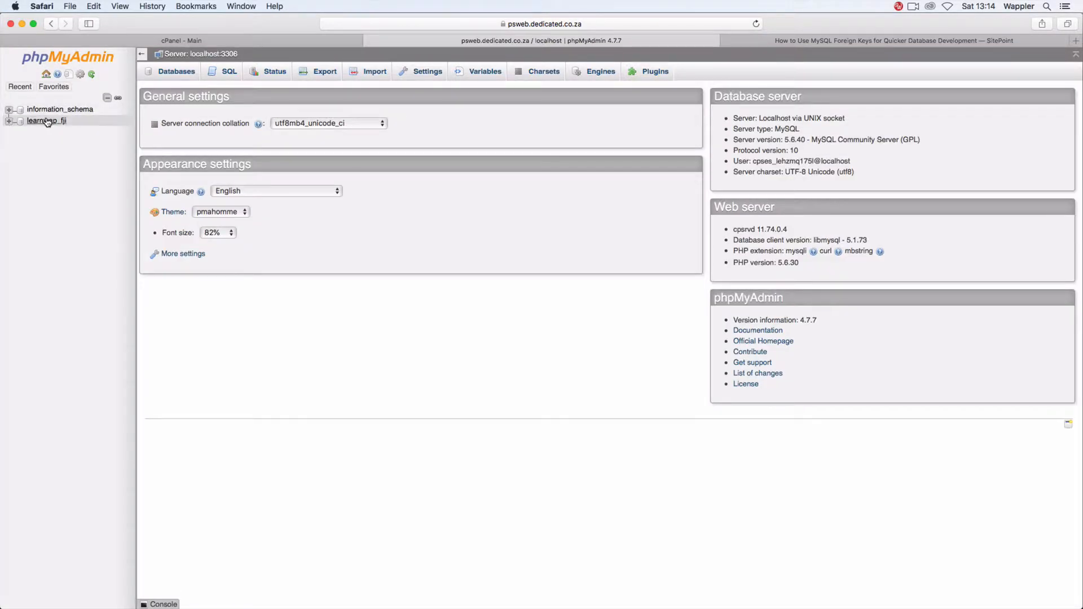
left_click(46, 120)
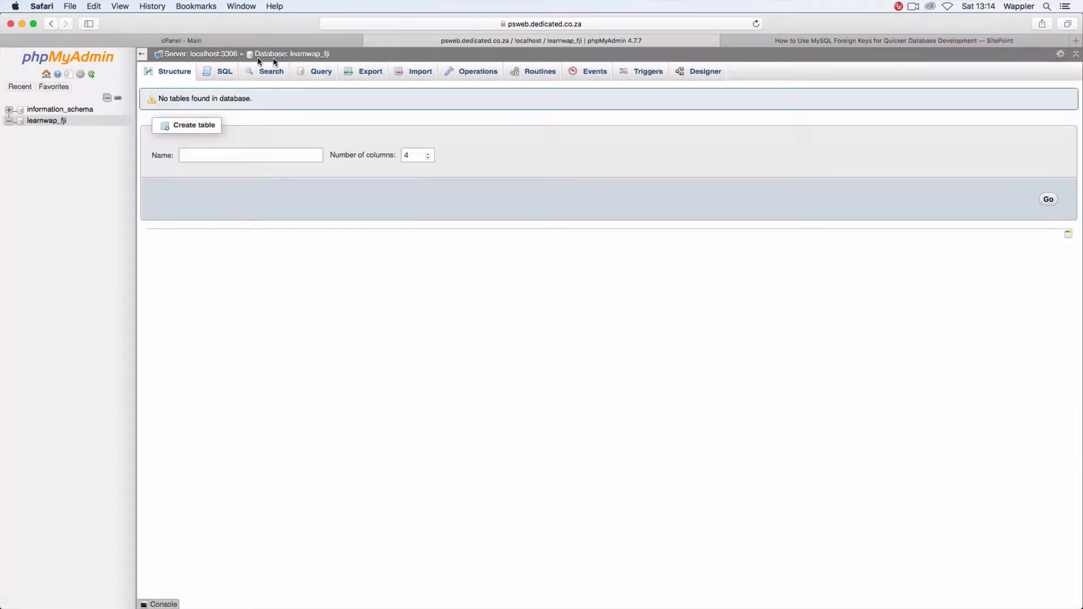
Step: Create a table named fjiA_franchise with 19 columns in the learnwap_fji database
left_click(241, 154)
left_click(247, 157)
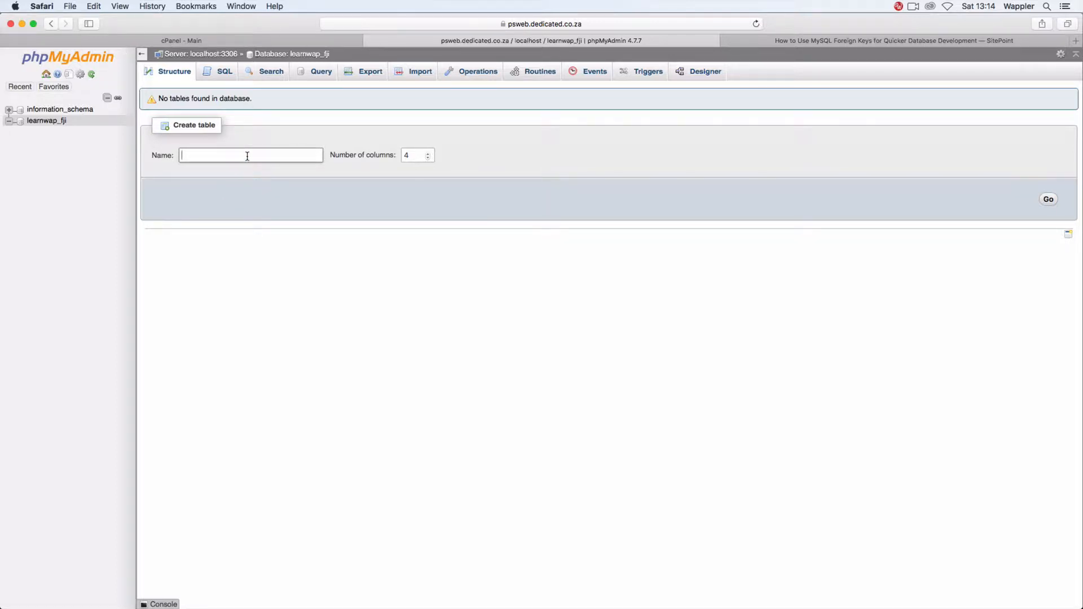
type("fjiA_franchise")
left_click(428, 154)
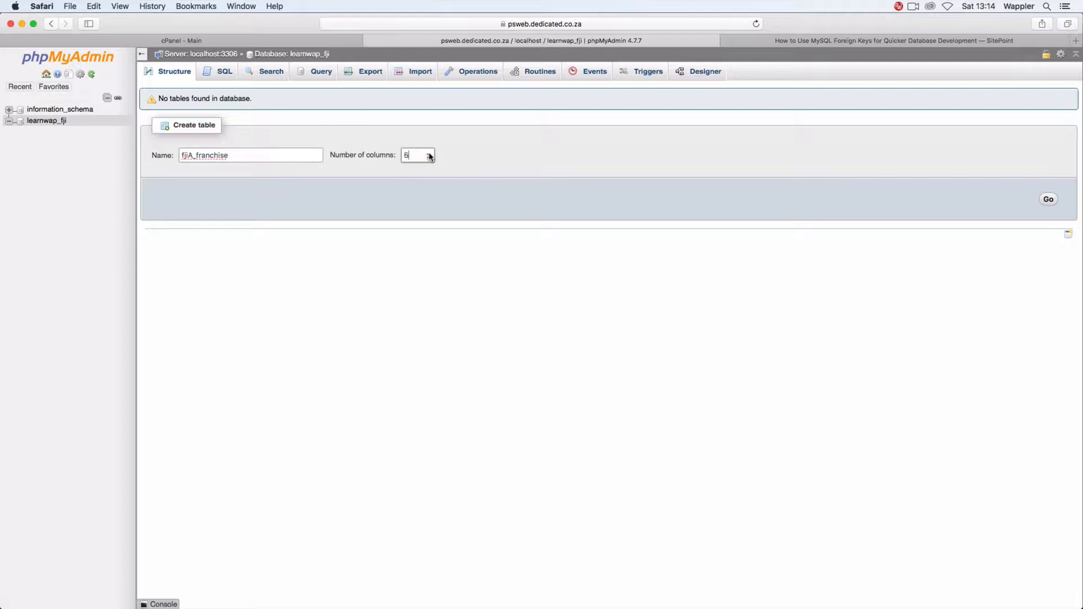
left_click(429, 154)
left_click(429, 154)
left_click(428, 154)
left_click(429, 154)
left_click(429, 154)
left_click(429, 154)
left_click(429, 154)
left_click(429, 154)
left_click(429, 154)
left_click(429, 154)
left_click(429, 154)
left_click(1049, 199)
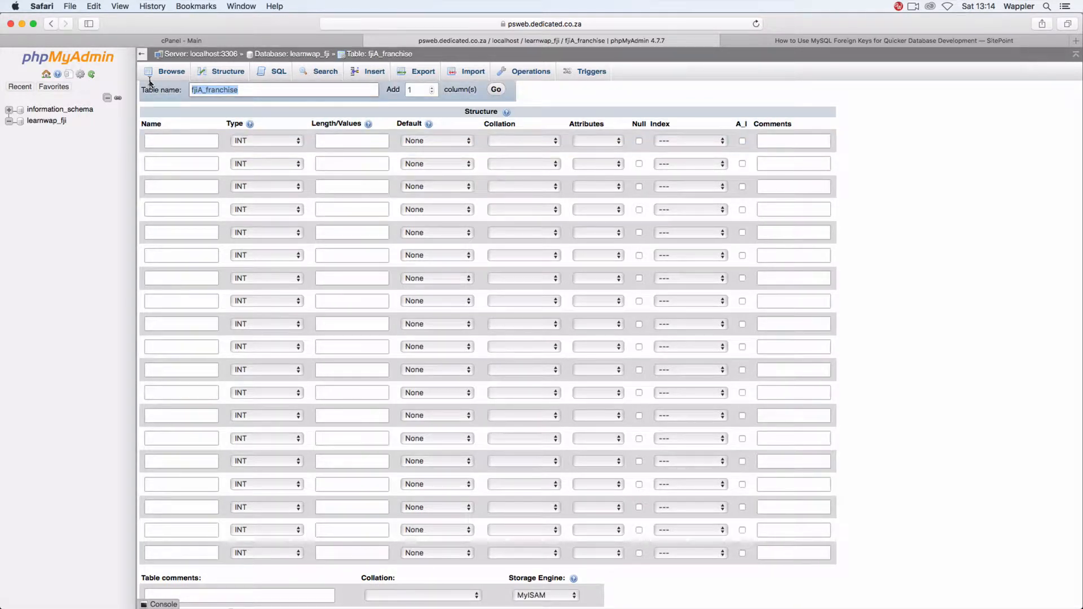
Step: Name the first three columns of the table id_franchise, f_franchise_name and f_title
left_click(183, 139)
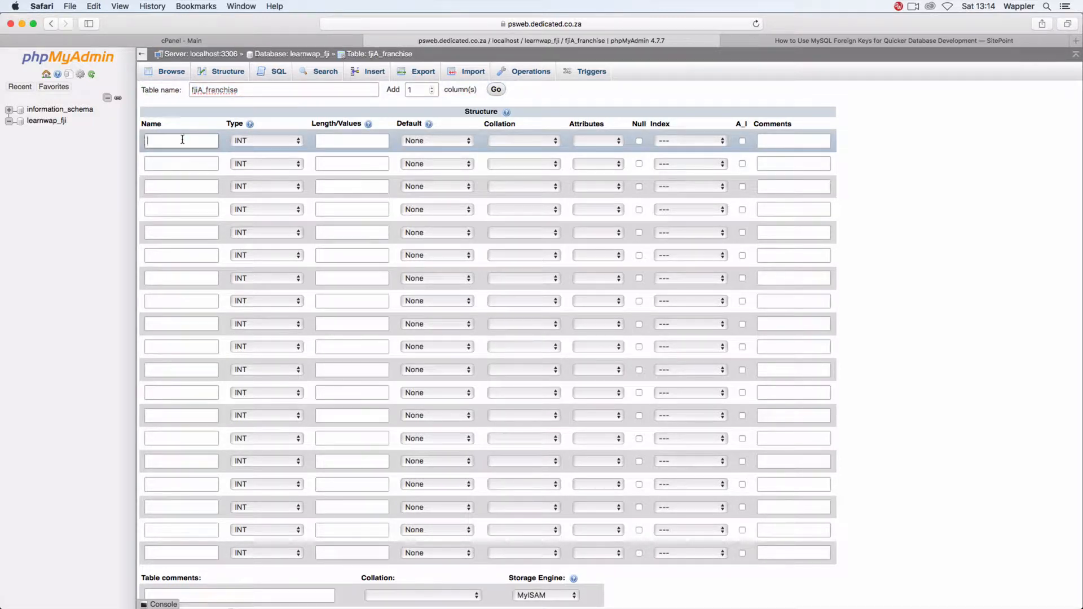
type("id_franchise")
left_click(165, 164)
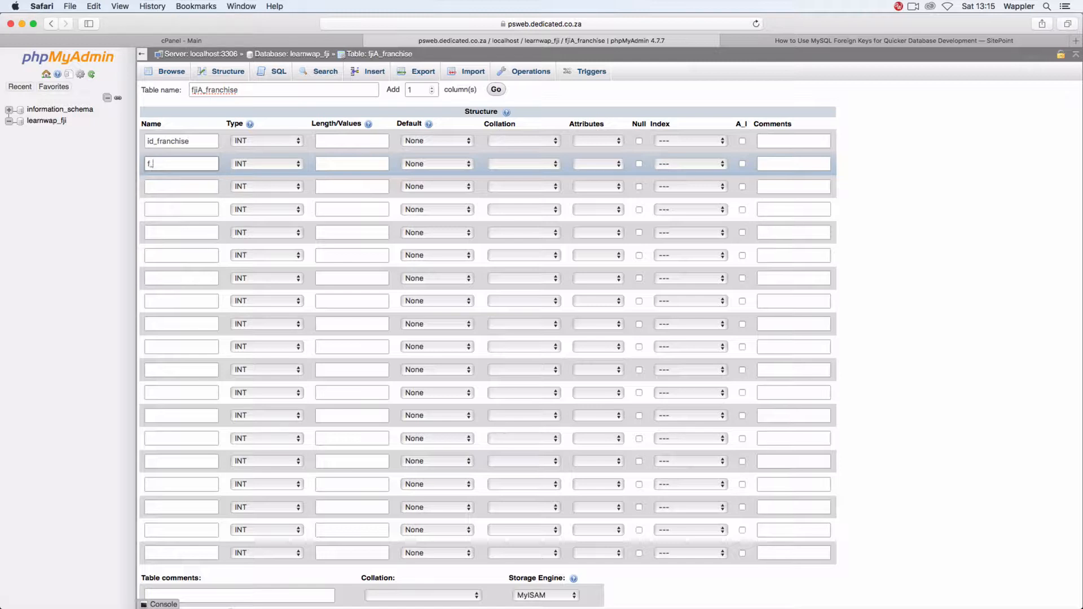
type("f_franchise_name")
left_click(163, 187)
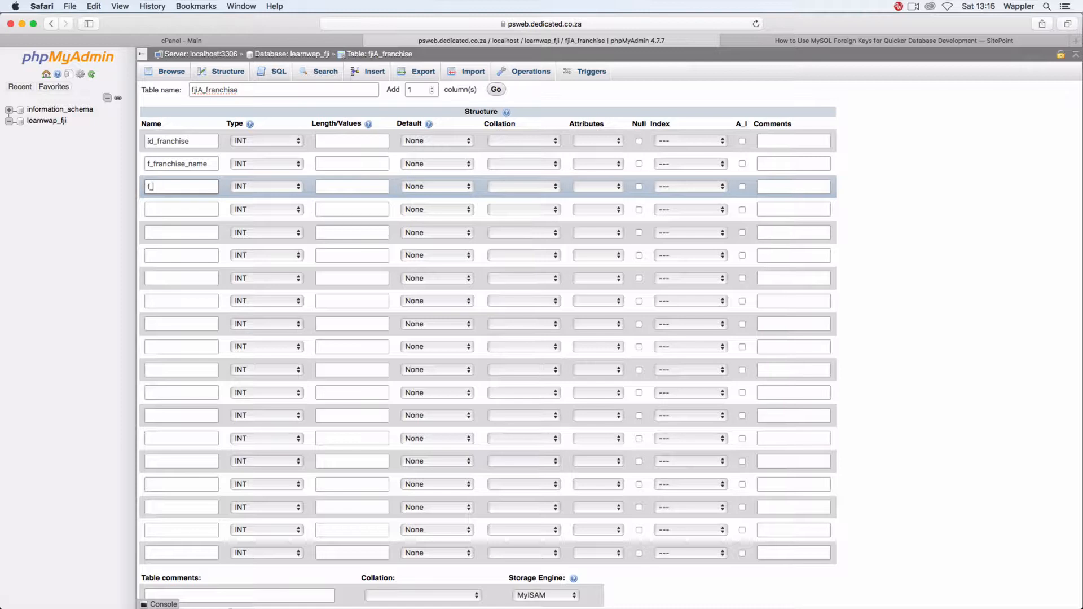
type("f_title")
Step: Name the fourth and fifth columns f_first_name and f_last_name
left_click(166, 208)
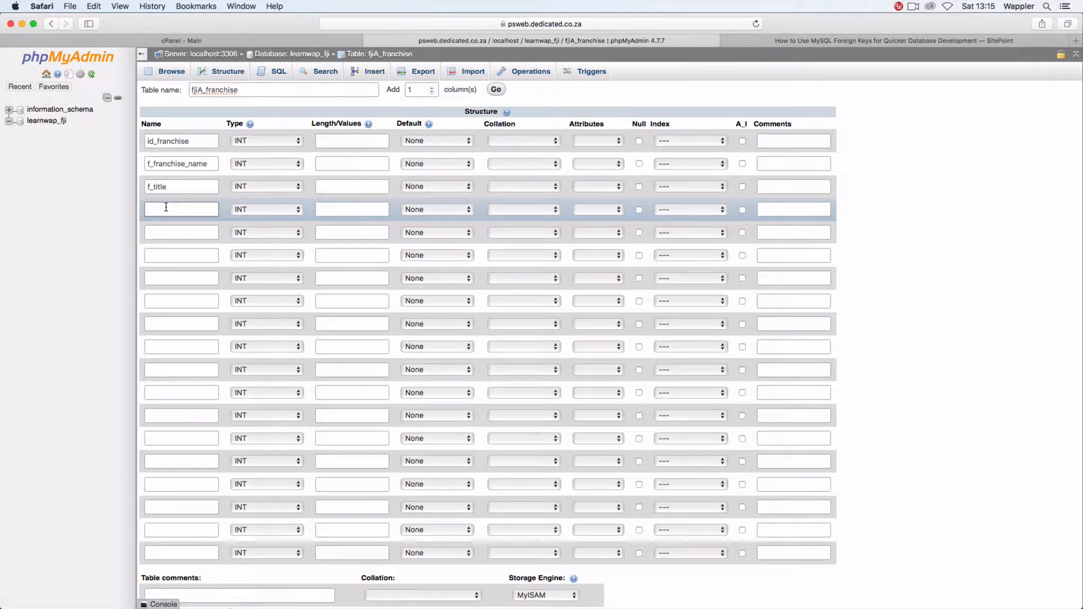
type("f_fir")
type("st_name")
left_click(158, 232)
type("f_")
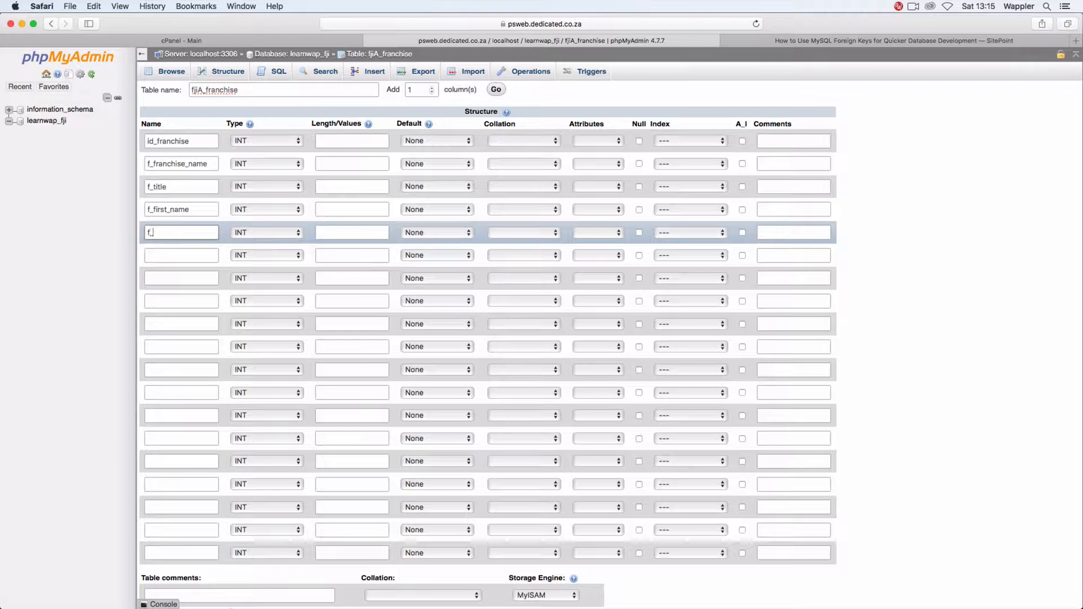
type("last_name")
Step: Name the sixth to eighth columns f_email, f_email2 and f_email3
left_click(150, 253)
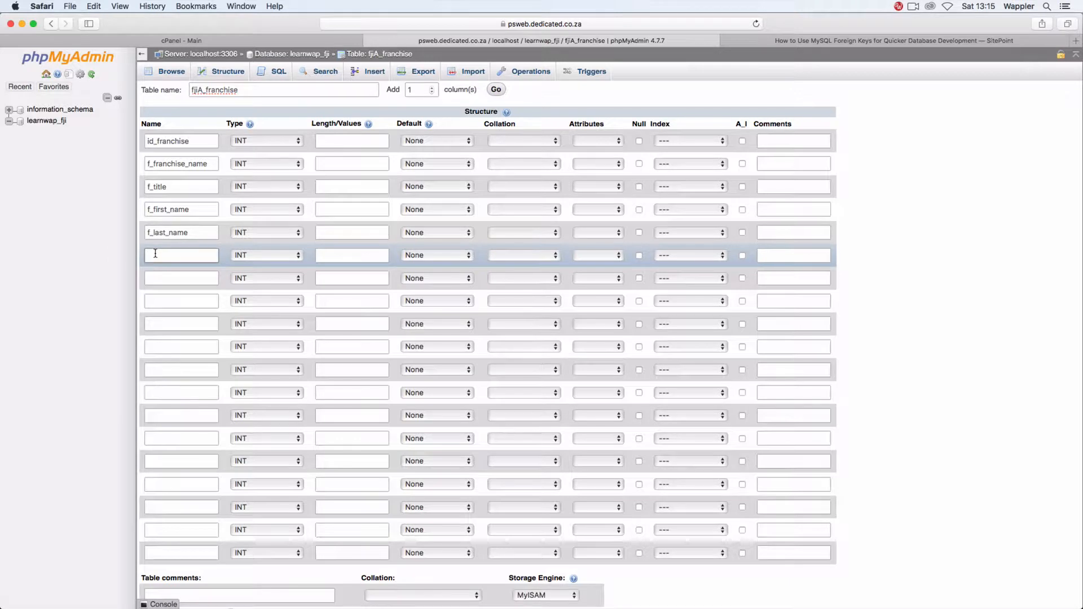
type("f_email")
left_click(160, 276)
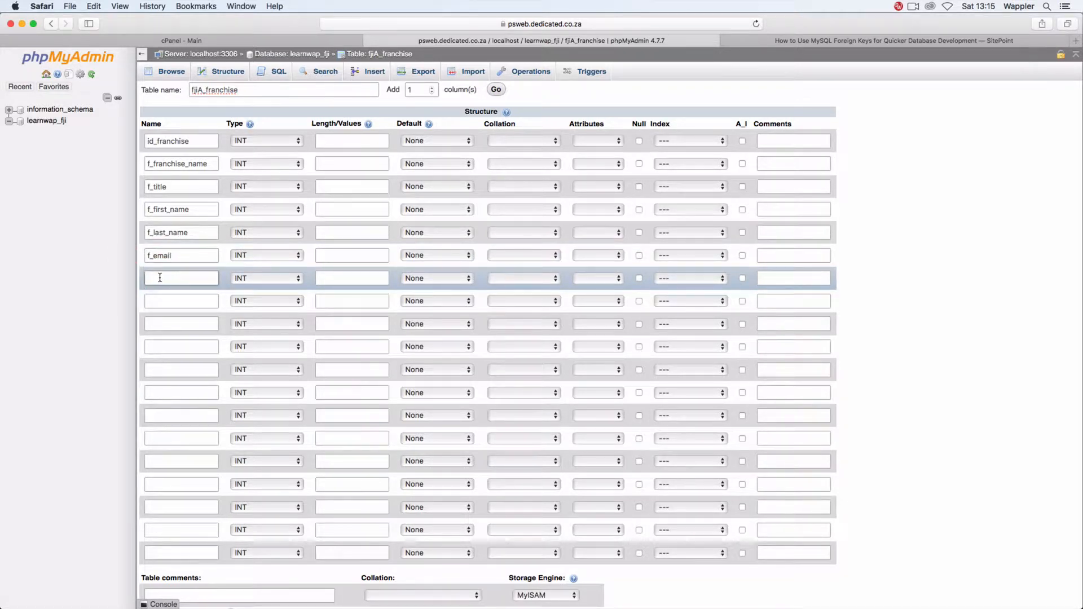
type("f_email2")
left_click(190, 299)
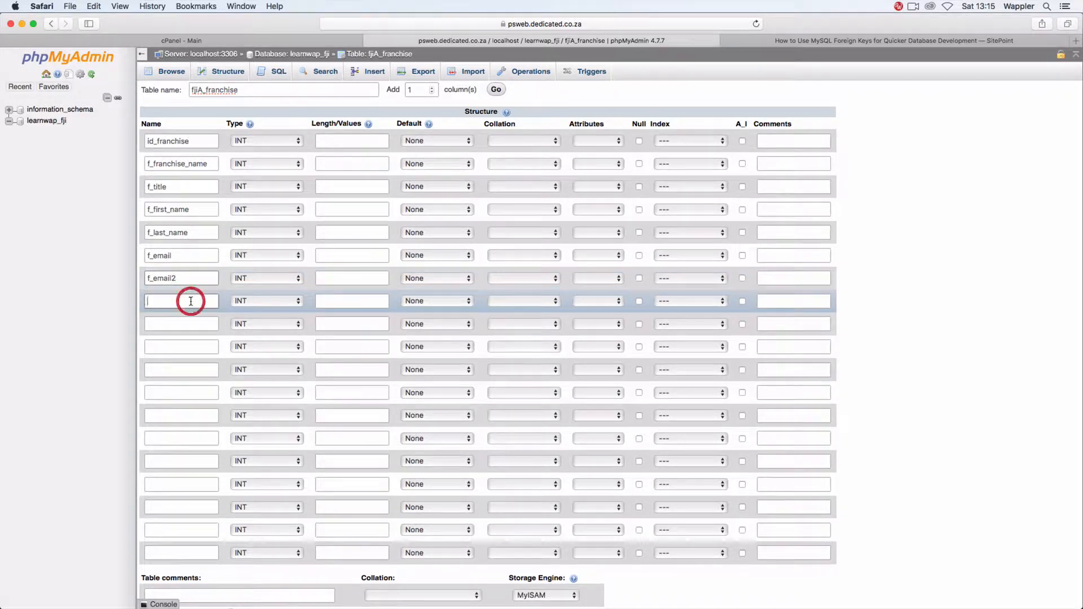
type("f_email3")
Step: Name the ninth and tenth columns f_phone and f_tax_reference
left_click(189, 323)
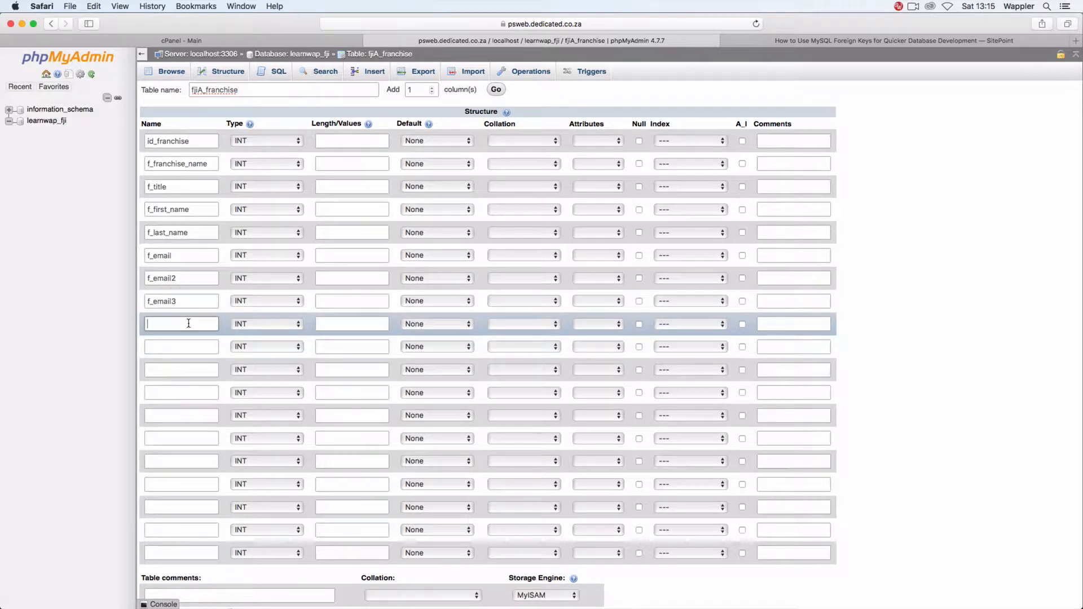
type("f_phone")
left_click(186, 348)
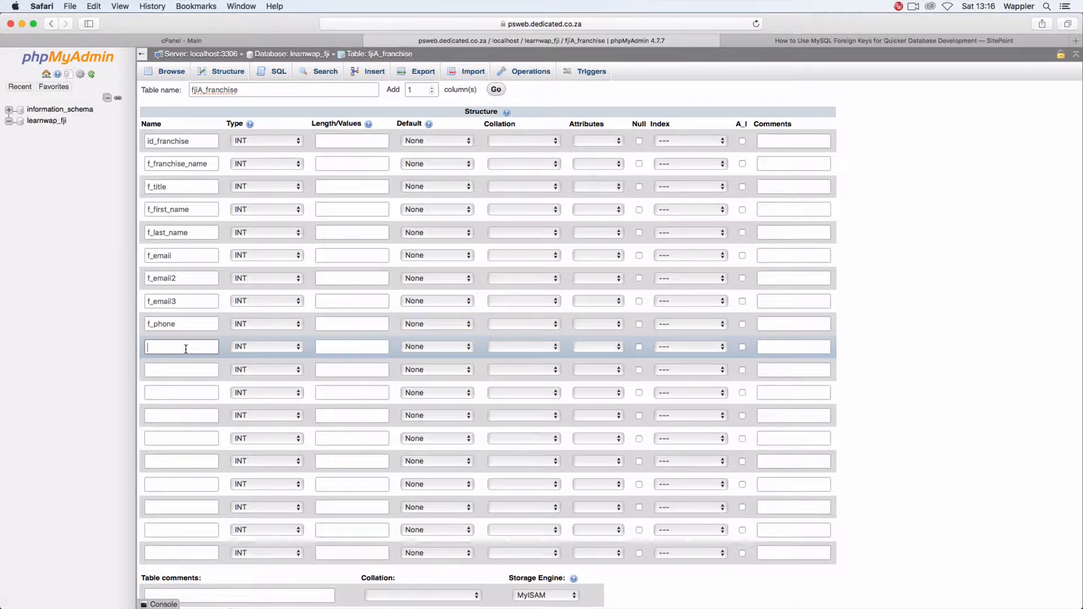
type("f_tax_reference")
Step: Name the next three columns below f_tax_reference f_address1, f_address2 and f_address3
left_click(182, 371)
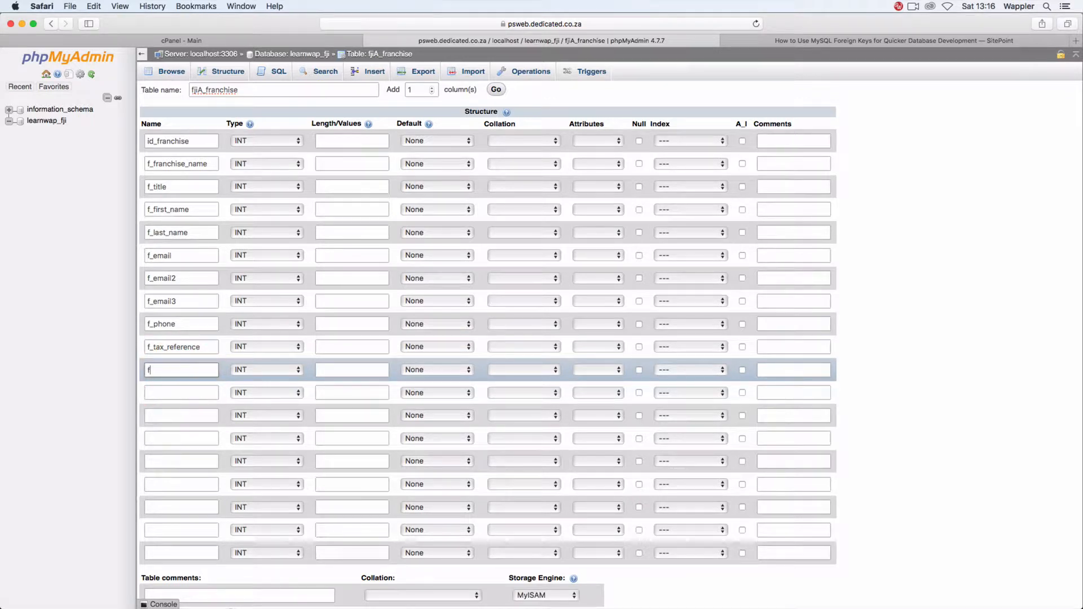
type("f_address1")
left_click(191, 394)
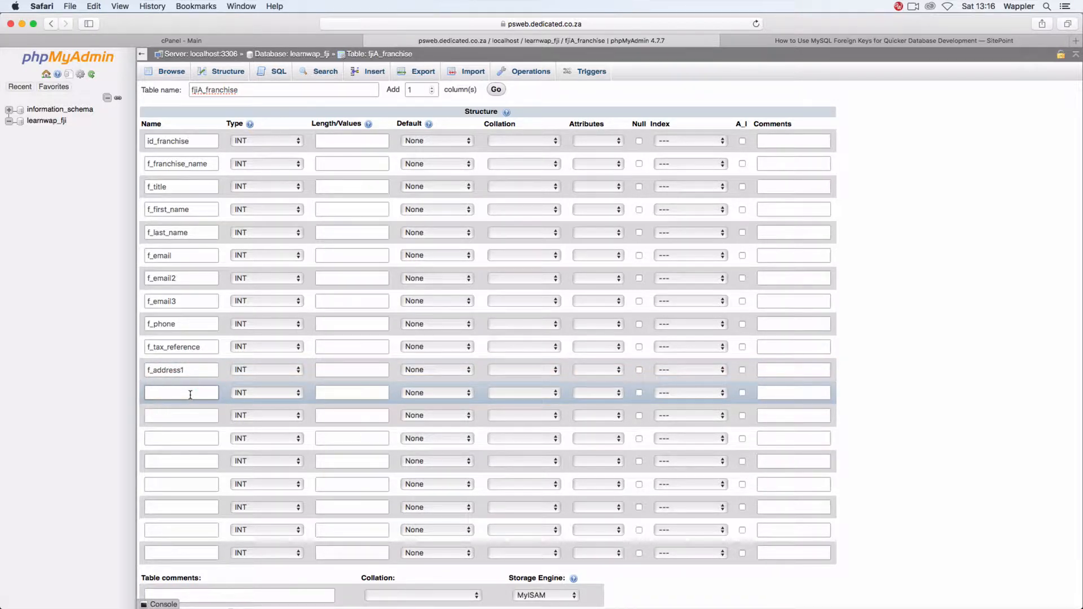
type("f_address2")
left_click(182, 418)
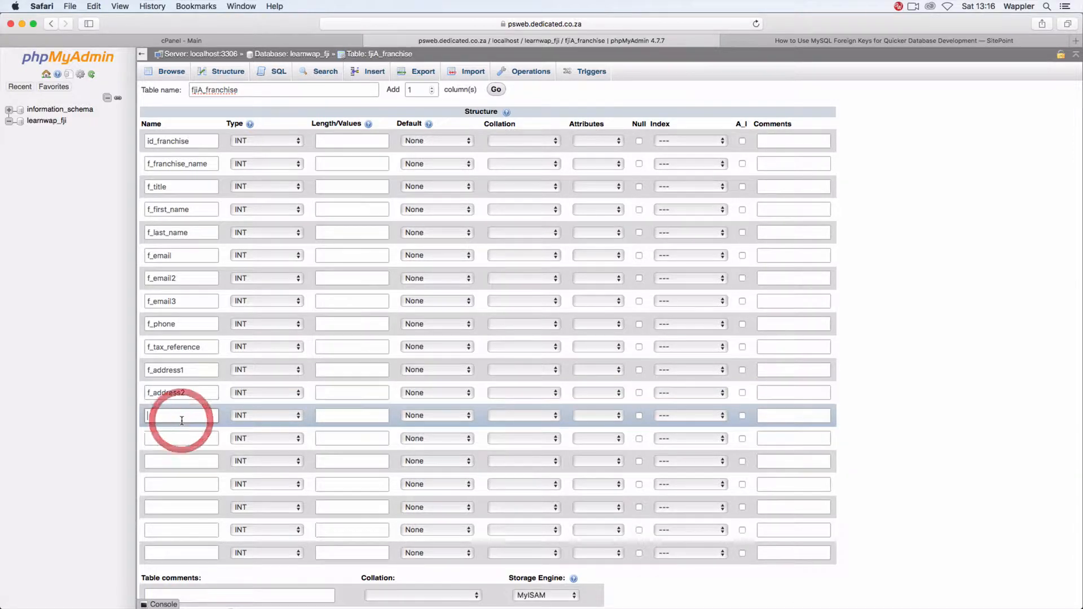
type("f_address3")
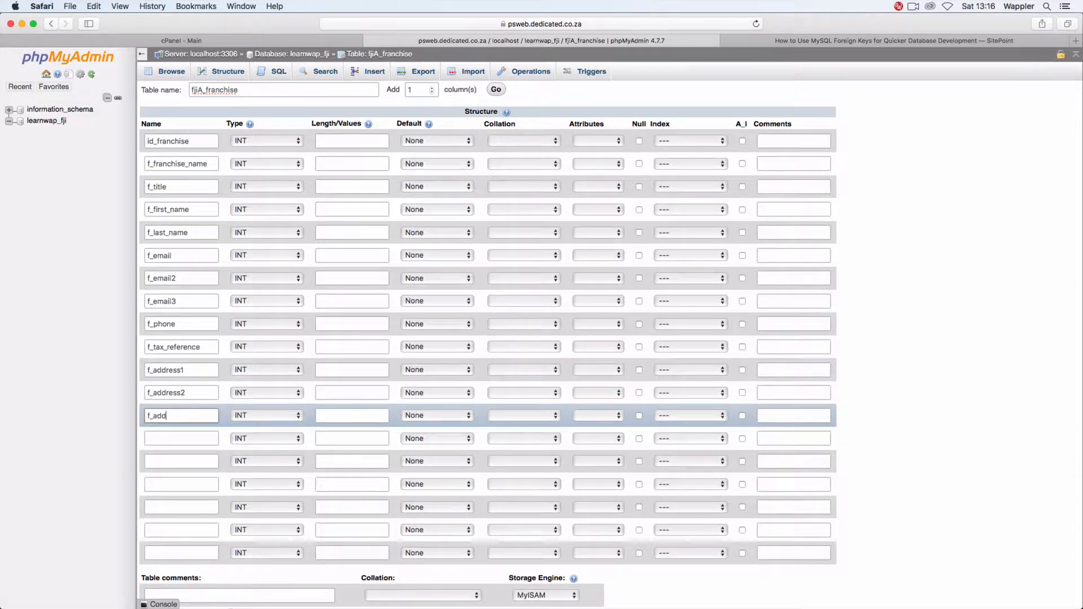
Step: Name the two columns following f_address3 as f_address4 and f_address5
left_click(181, 438)
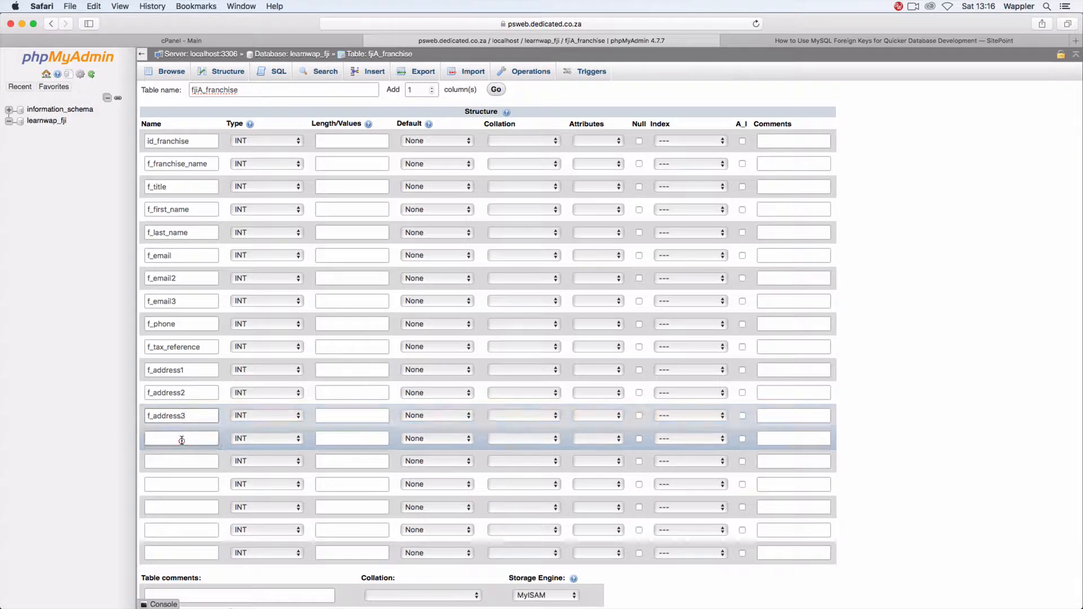
type("f_address3")
key("BackSpace")
type("4")
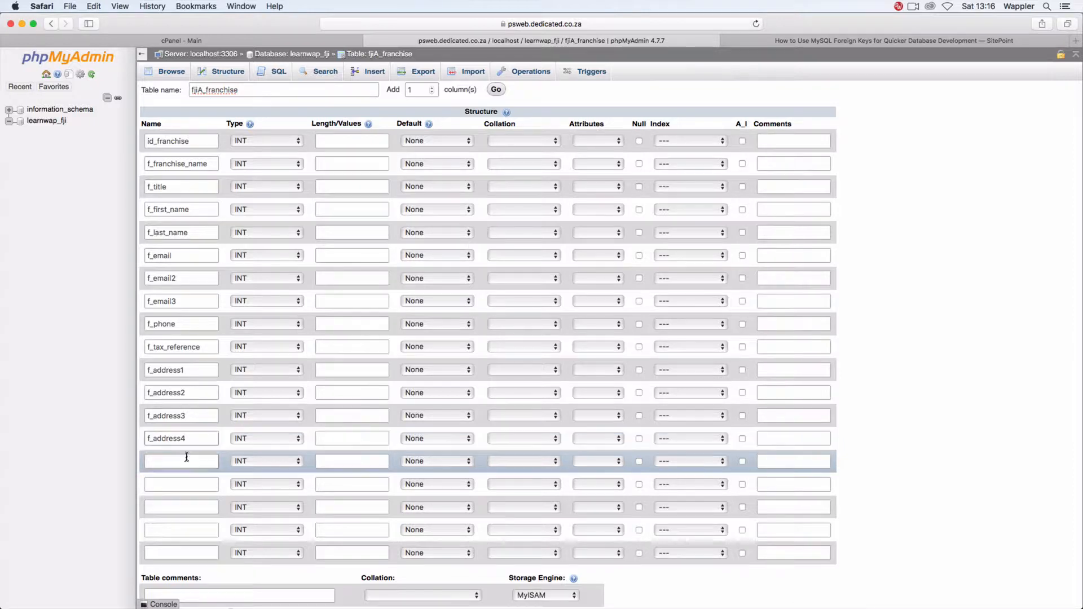
left_click(186, 460)
type("f_address")
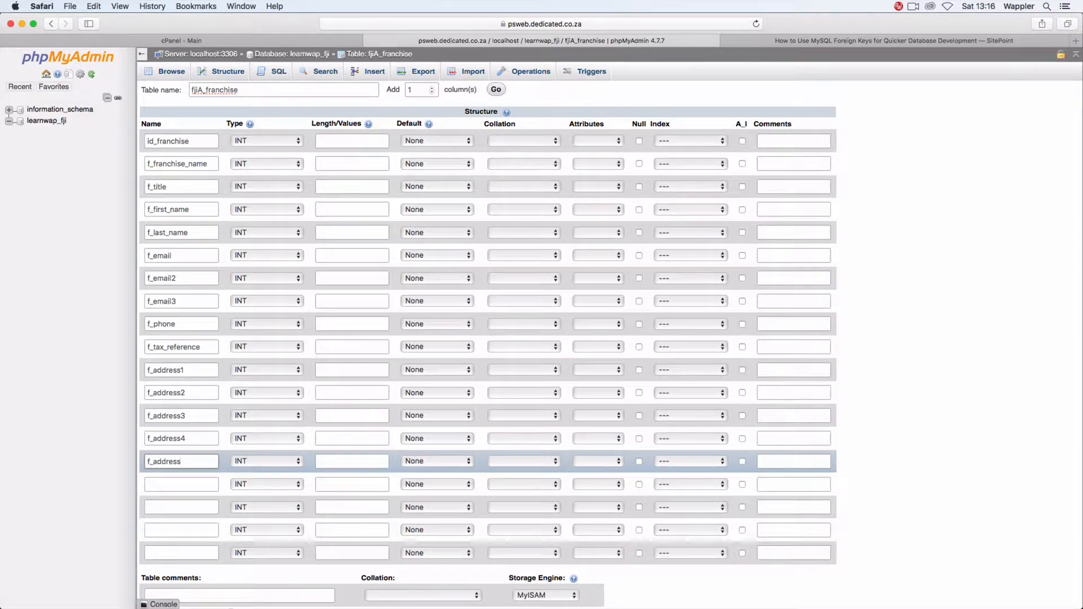
type("5")
Step: Name the column after f_address5 as f_notes
left_click(189, 483)
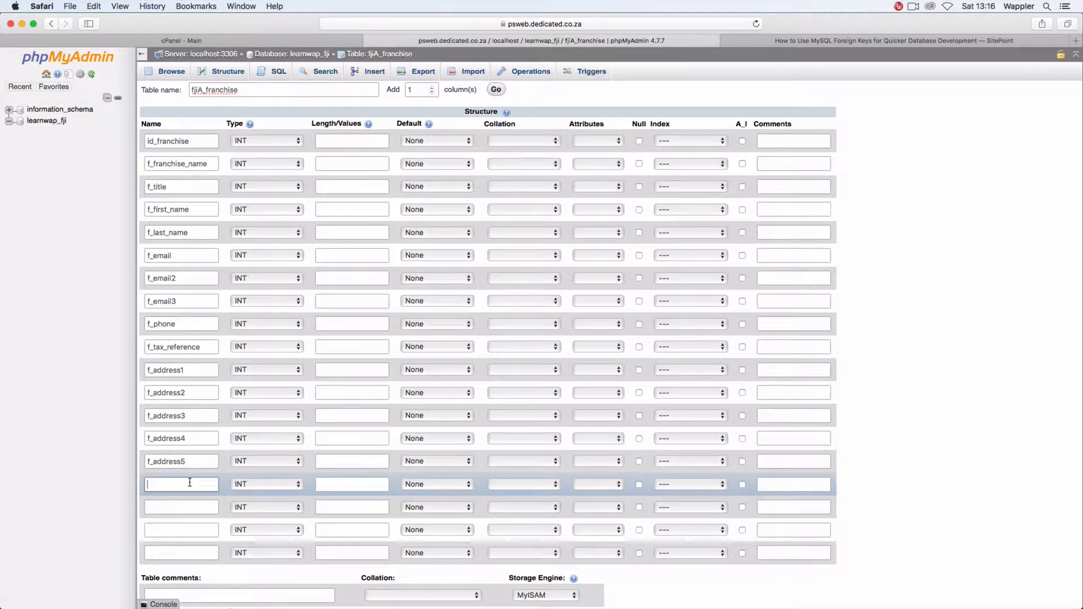
type("f_naol")
key("BackSpace")
type("tes")
left_click_drag(158, 485, 162, 485)
key("BackSpace")
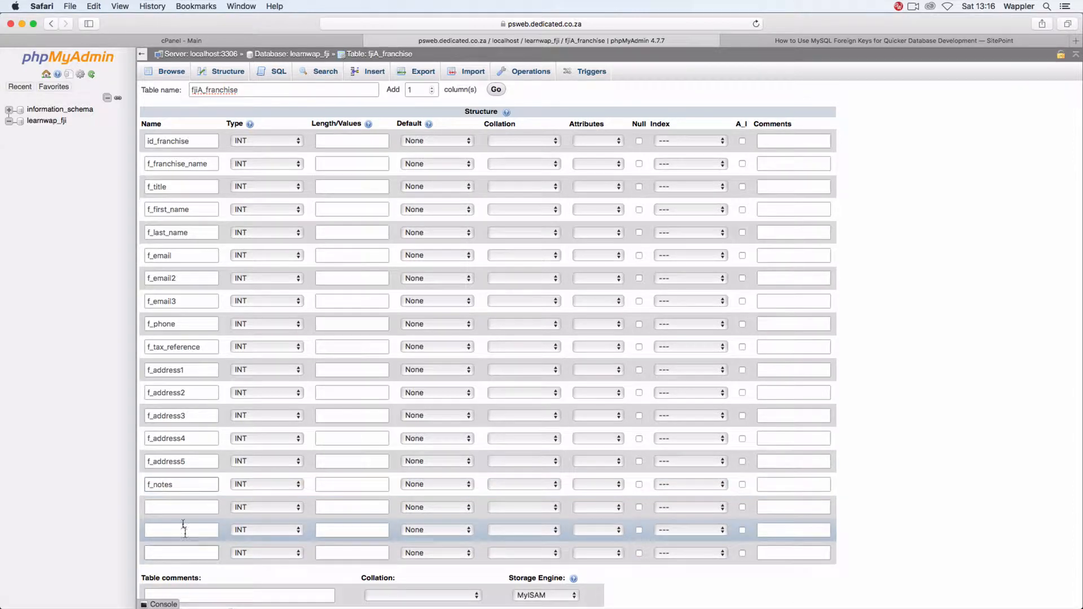
Step: Name the last three columns f_date_added, f_date_modified and f_status
left_click(179, 508)
left_click(179, 507)
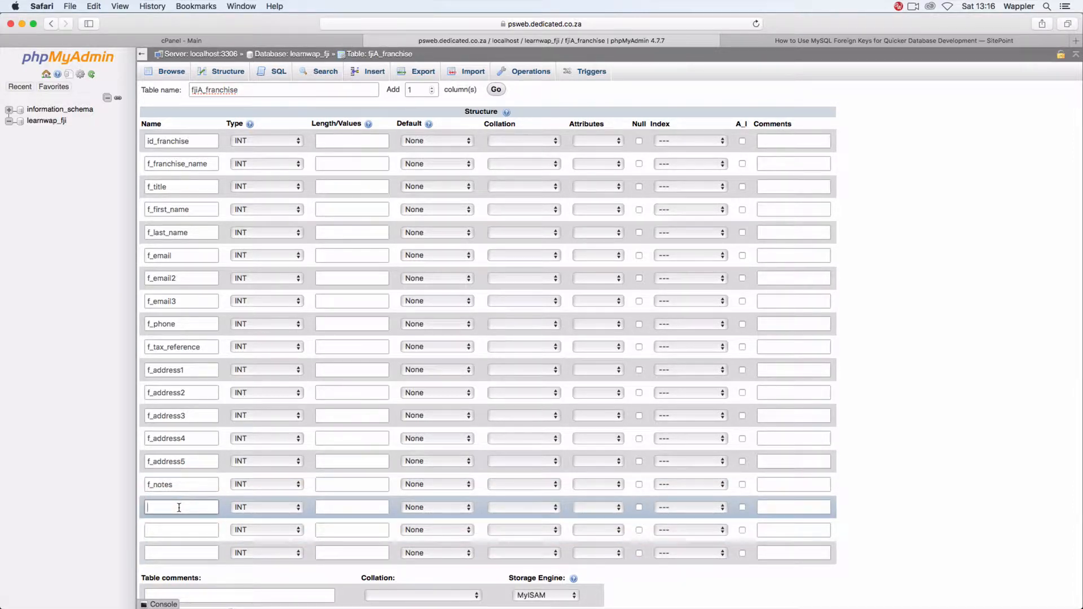
type("f_date_added")
left_click(175, 526)
type("f_")
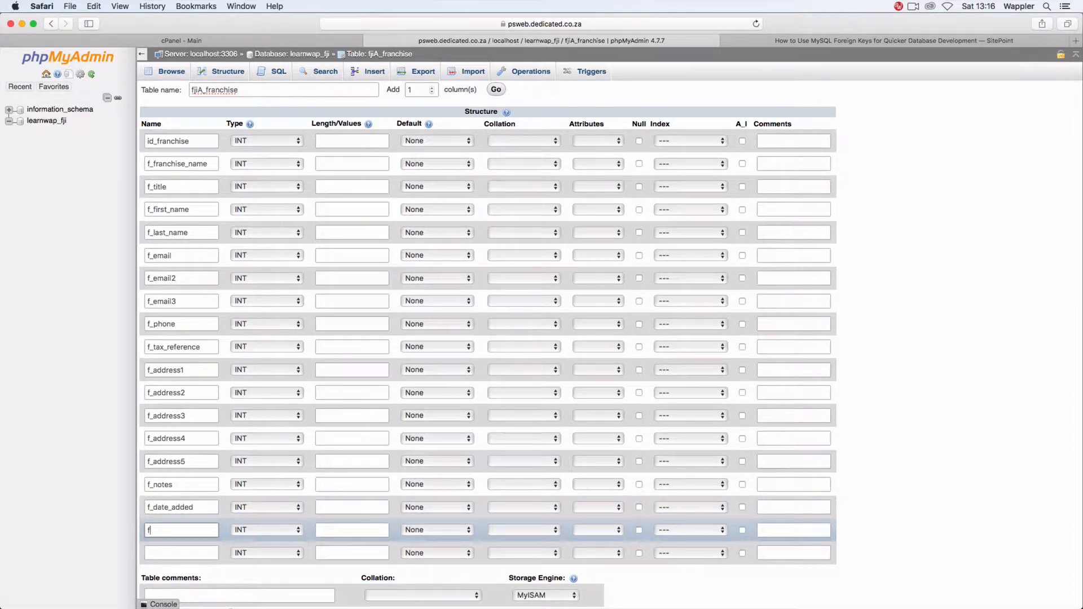
type("date_modified")
left_click(177, 550)
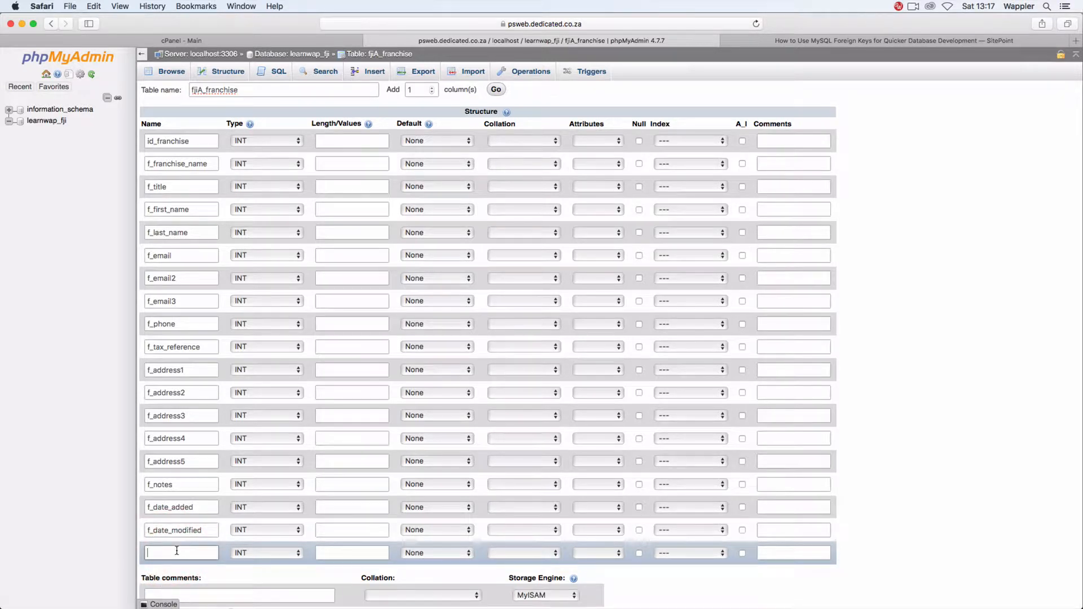
type("f_status")
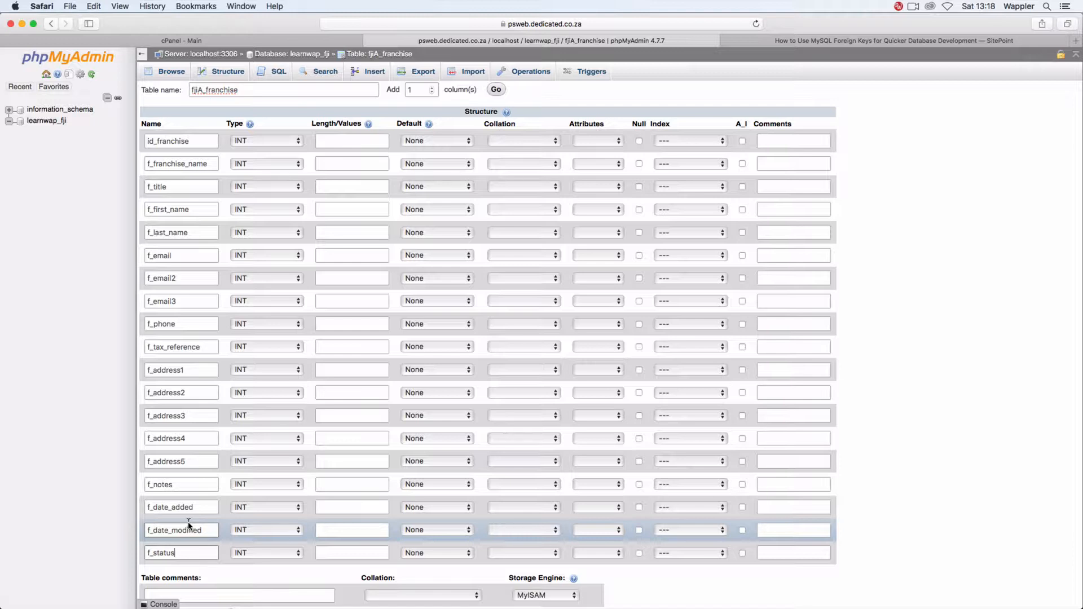
Step: Set the length to 10 for id_franchise and 50 for f_franchise_name
left_click(342, 138)
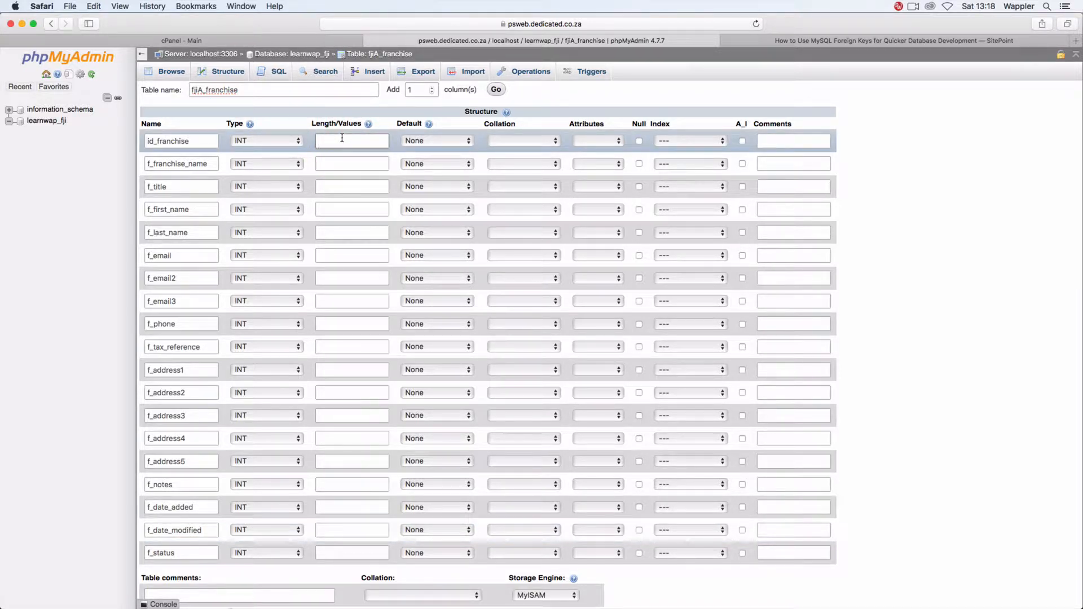
type("10")
left_click(344, 163)
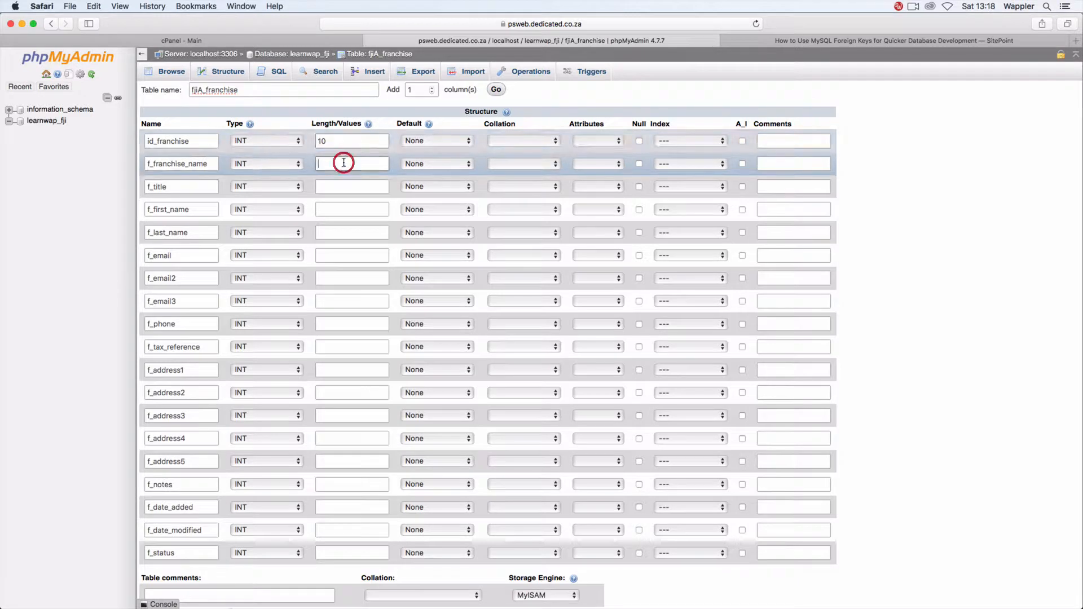
type("50")
Step: Set the data type of the f_title column to ENUM
left_click(339, 185)
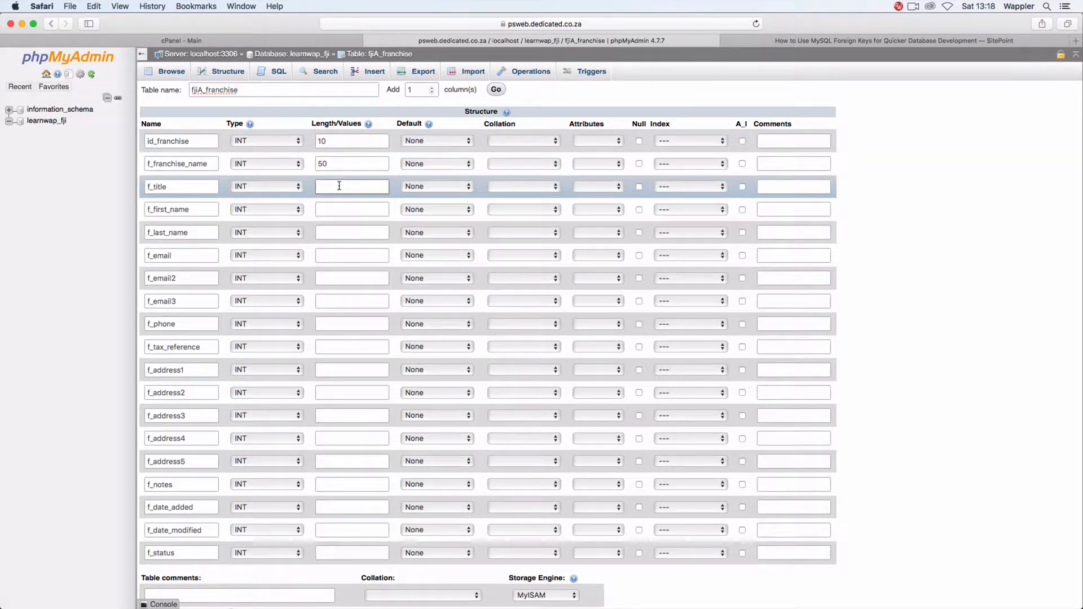
type("e")
key("BackSpace")
left_click(288, 187)
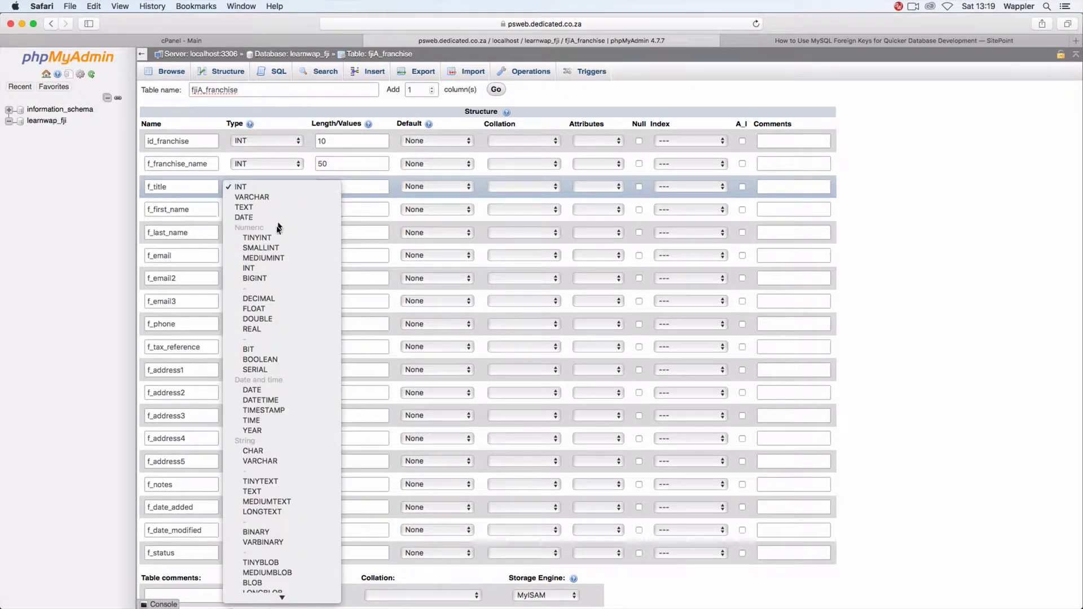
mouse_move(282, 597)
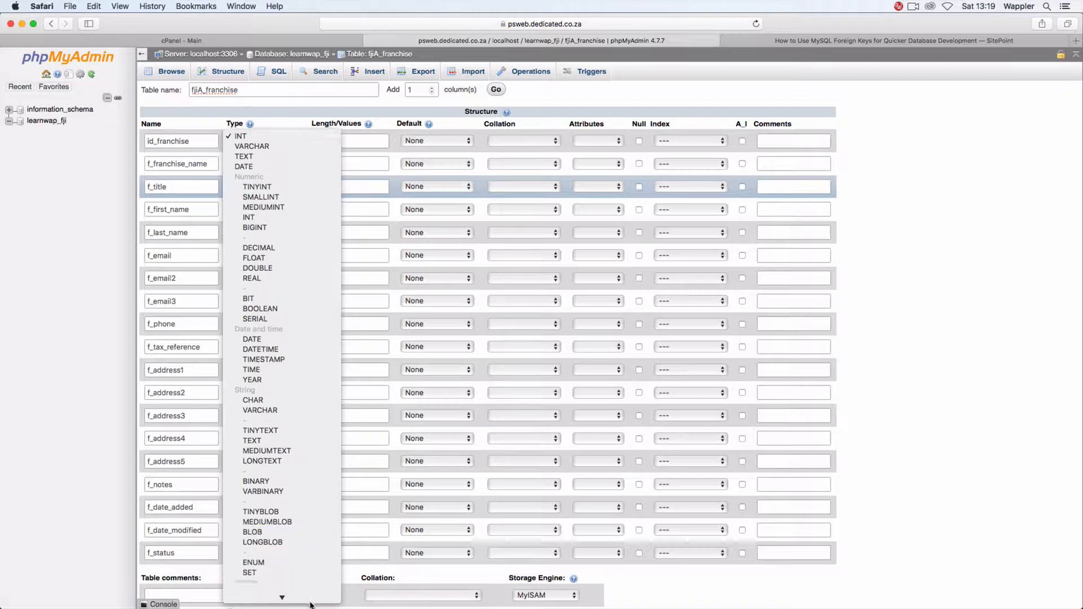
left_click(295, 512)
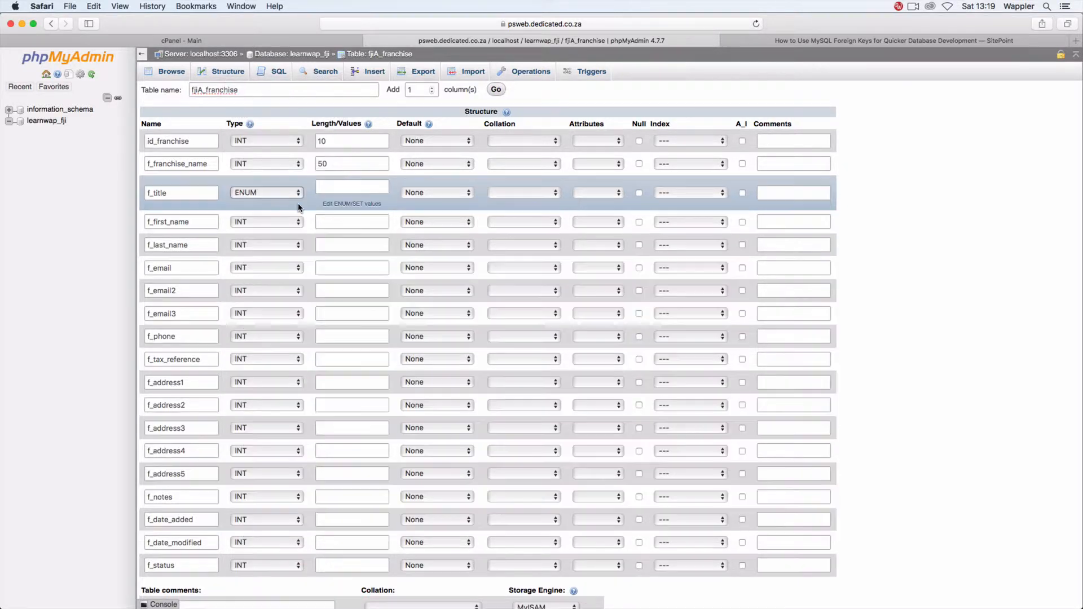
Step: Set the data type of f_franchise_name, f_first_name and f_last_name to VARCHAR
left_click(289, 167)
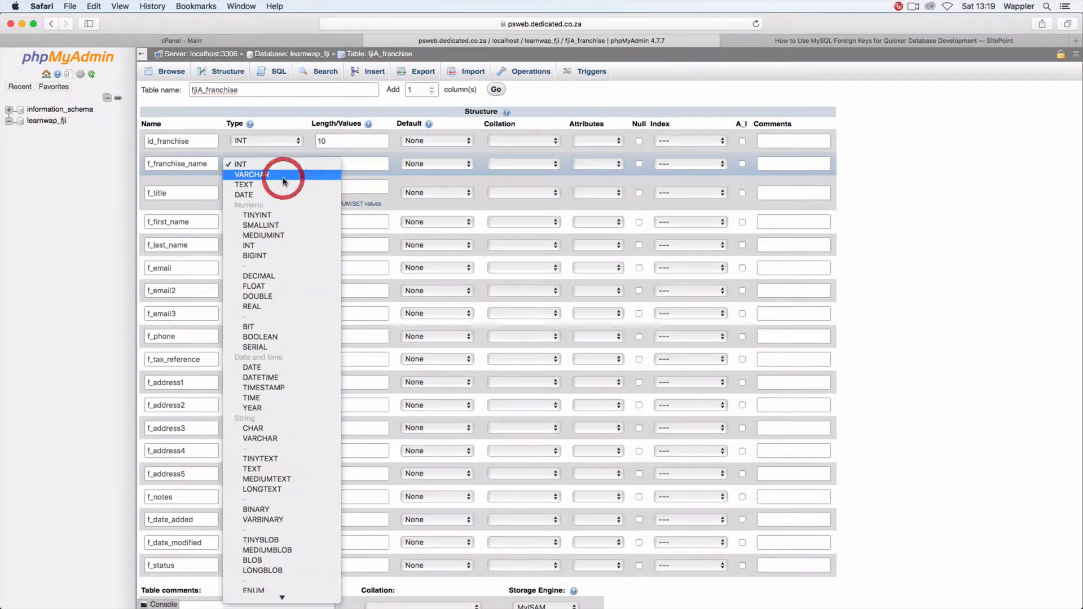
left_click(284, 175)
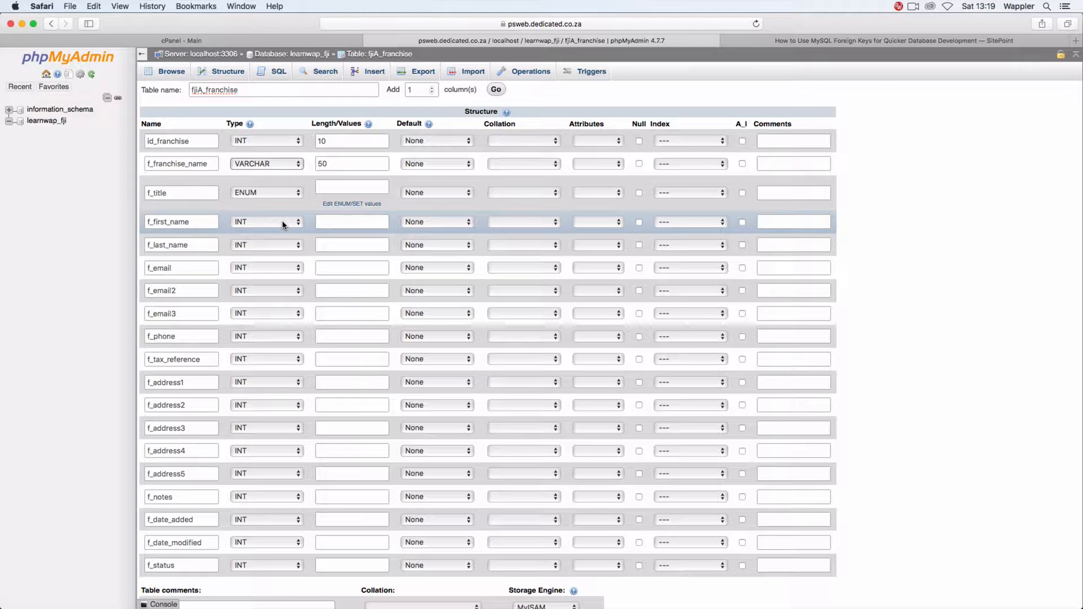
left_click(284, 223)
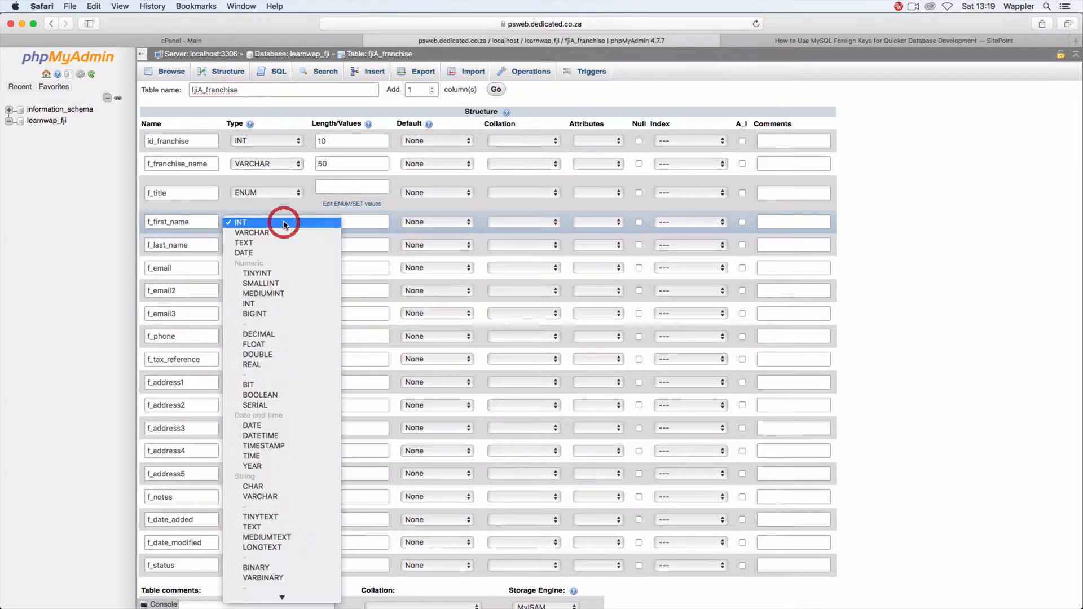
left_click(280, 233)
left_click(276, 246)
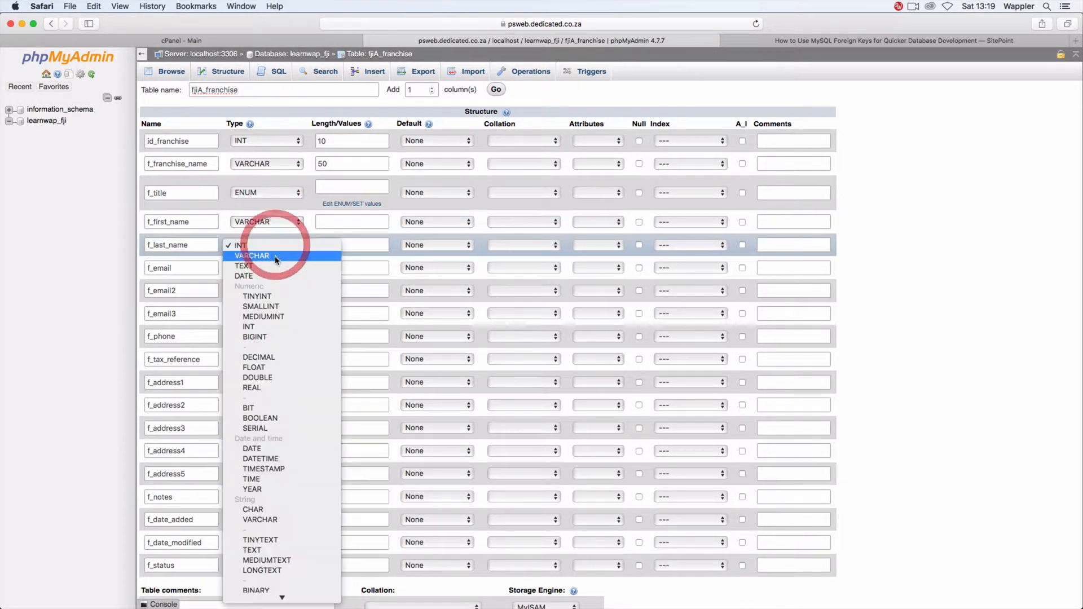
left_click(275, 256)
Step: Set the data type of f_email, f_email2 and f_email3 to VARCHAR
left_click(266, 267)
left_click(270, 278)
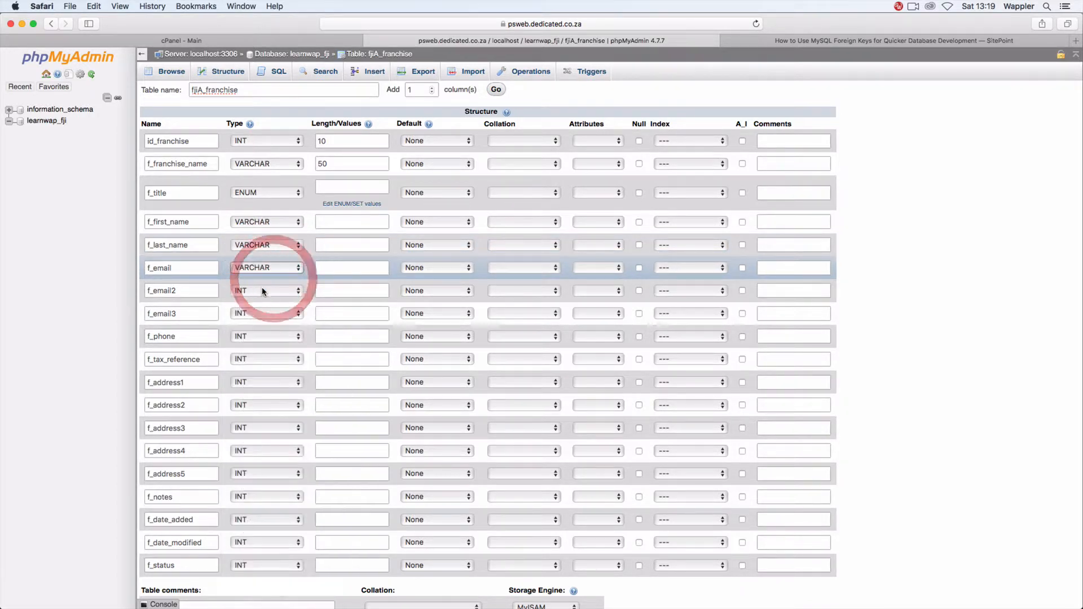
left_click(262, 291)
left_click(262, 301)
left_click(262, 314)
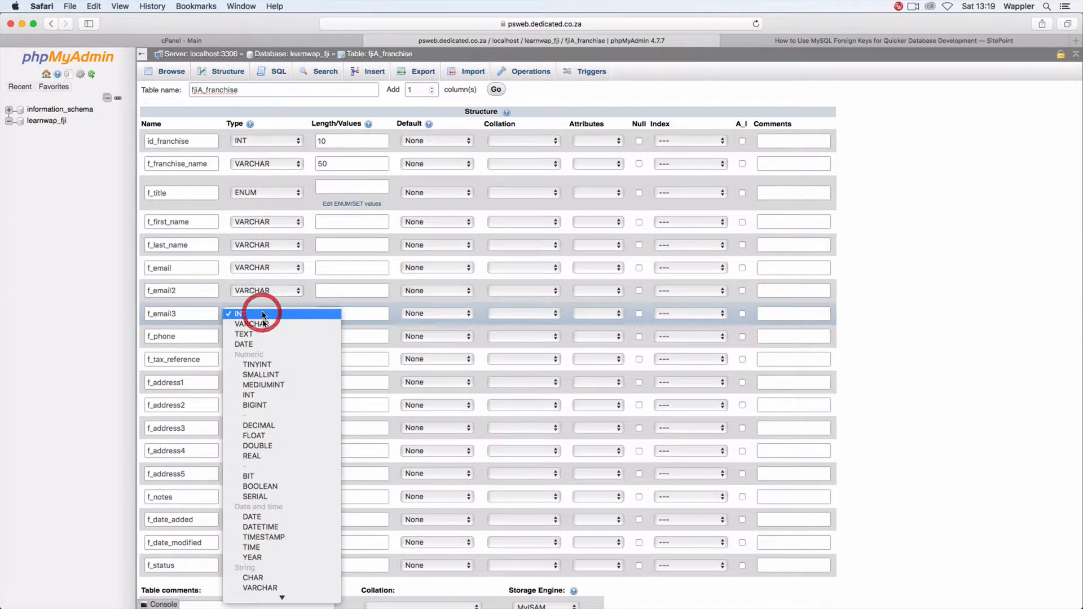
left_click(263, 323)
Step: Set the data type of f_phone and f_tax_reference to VARCHAR
left_click(263, 336)
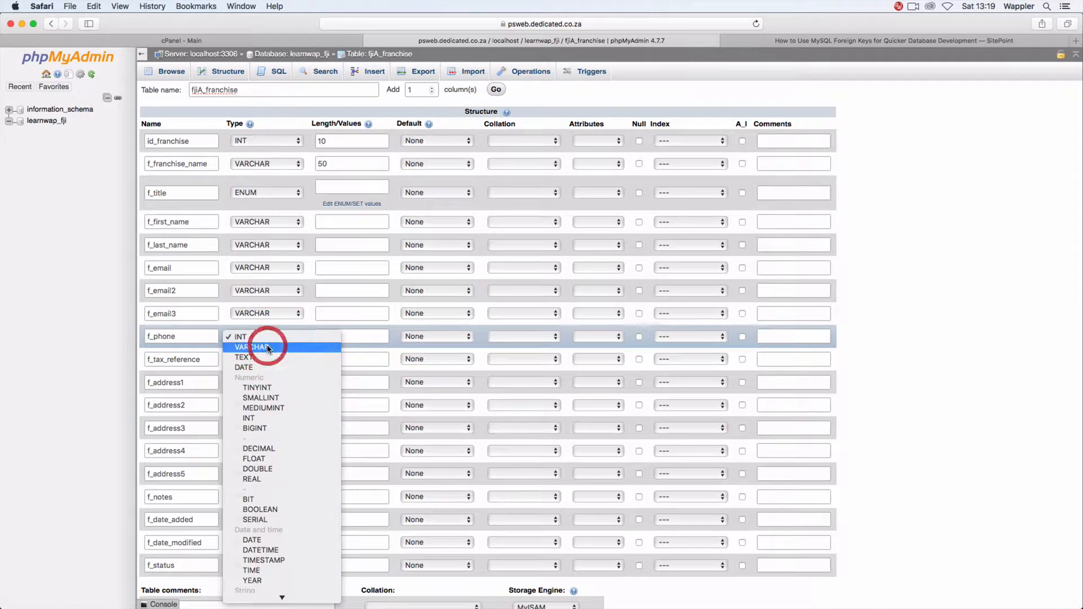
left_click(262, 346)
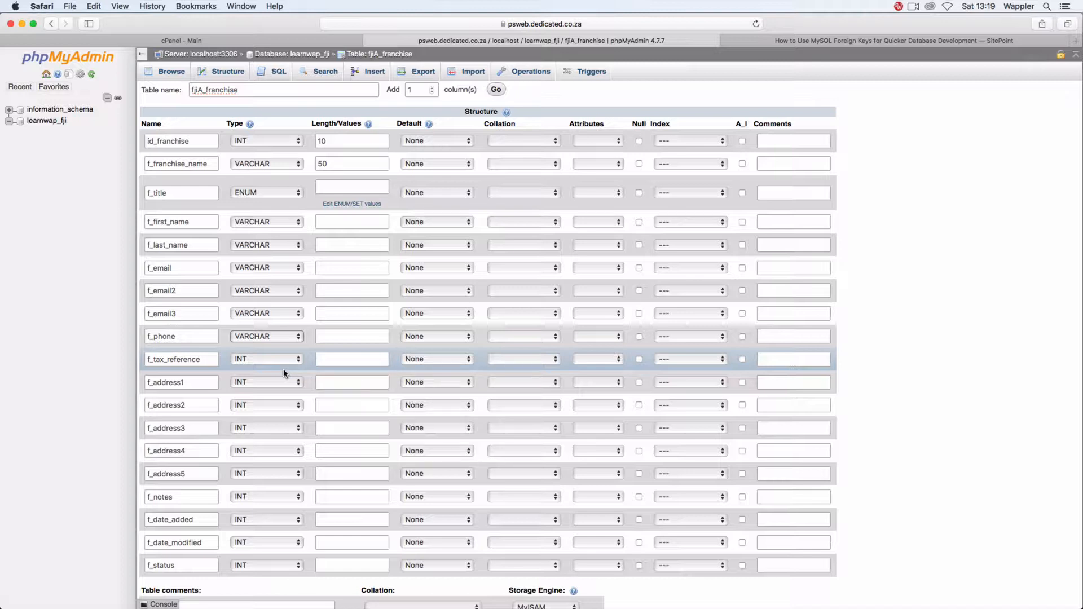
left_click(254, 360)
left_click(252, 369)
Step: Set the data type of the five address columns, f_address1 to f_address5, to VARCHAR
left_click(255, 382)
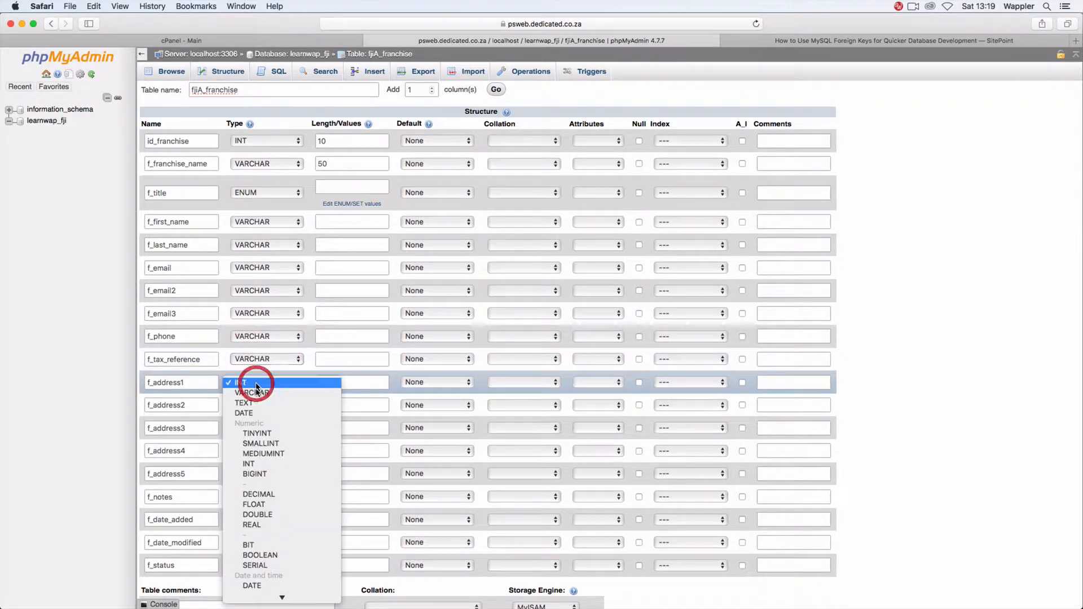
left_click(256, 393)
left_click(253, 405)
left_click(254, 416)
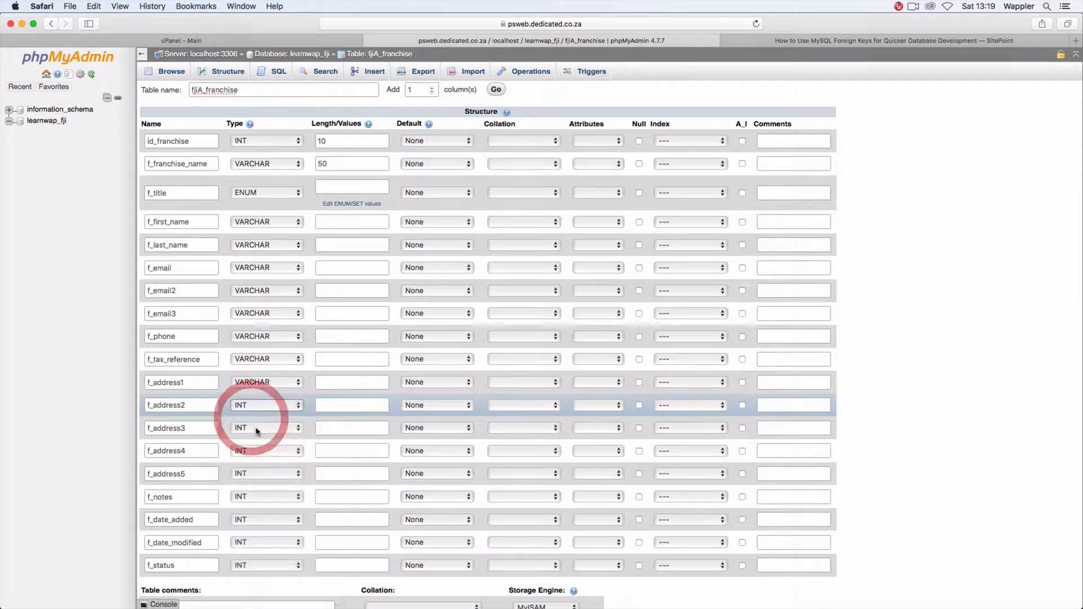
left_click(258, 429)
left_click(258, 438)
left_click(258, 451)
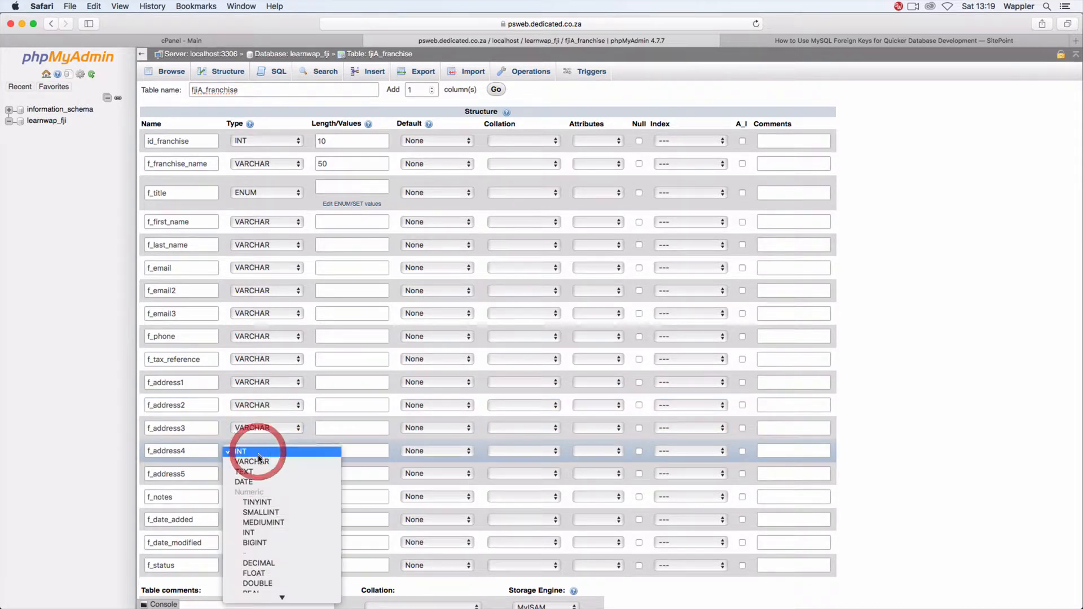
left_click(258, 462)
left_click(258, 474)
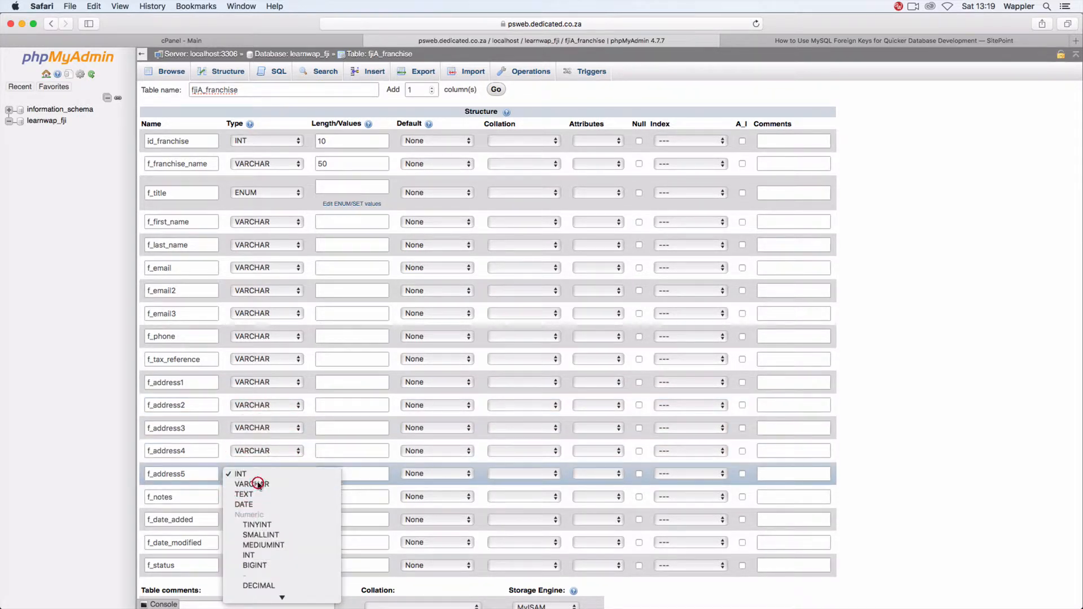
left_click(258, 484)
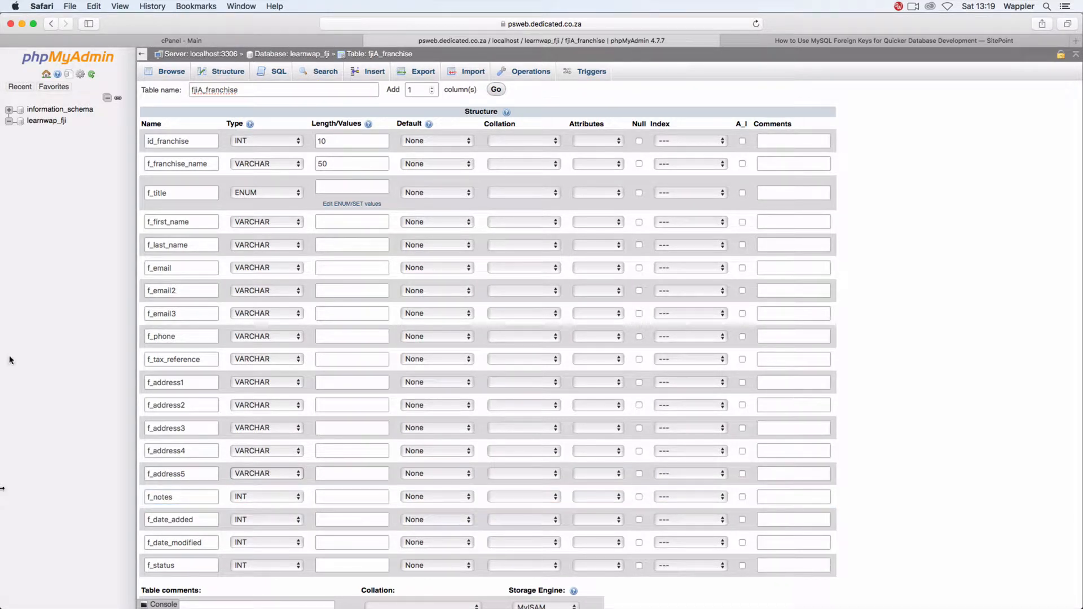
Step: Set the data type of f_date_added to DATETIME and of f_date_modified to TIMESTAMP
left_click(290, 521)
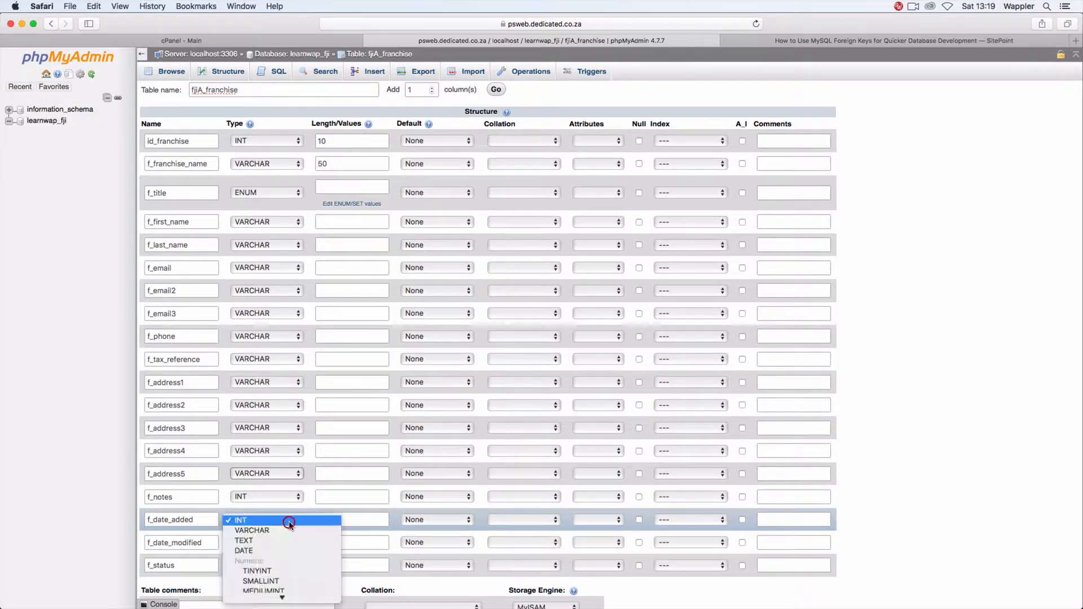
scroll(284, 559, "down", 7)
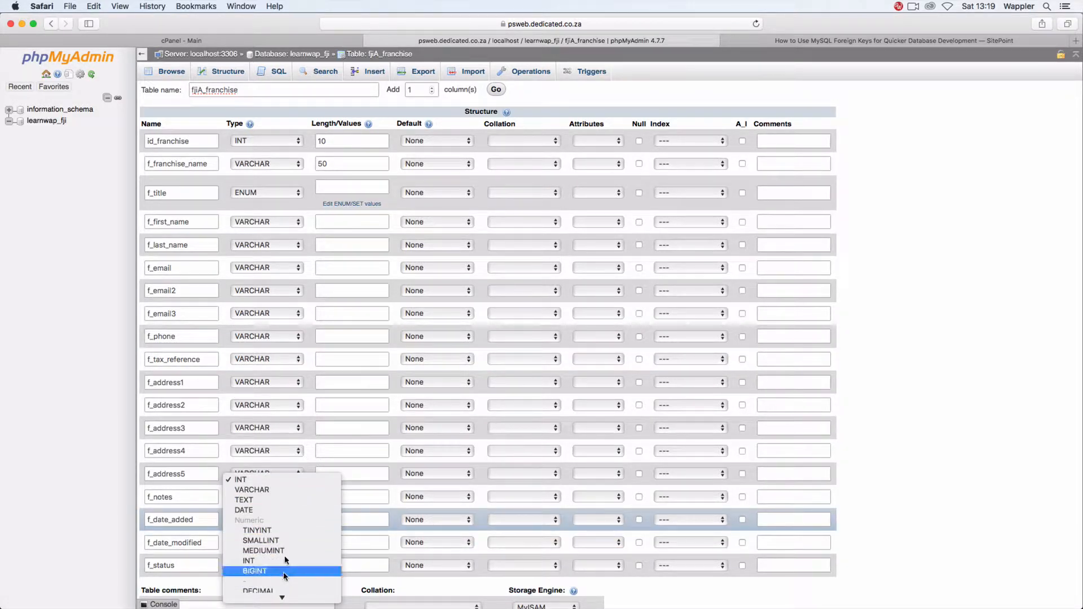
scroll(285, 559, "down", 3)
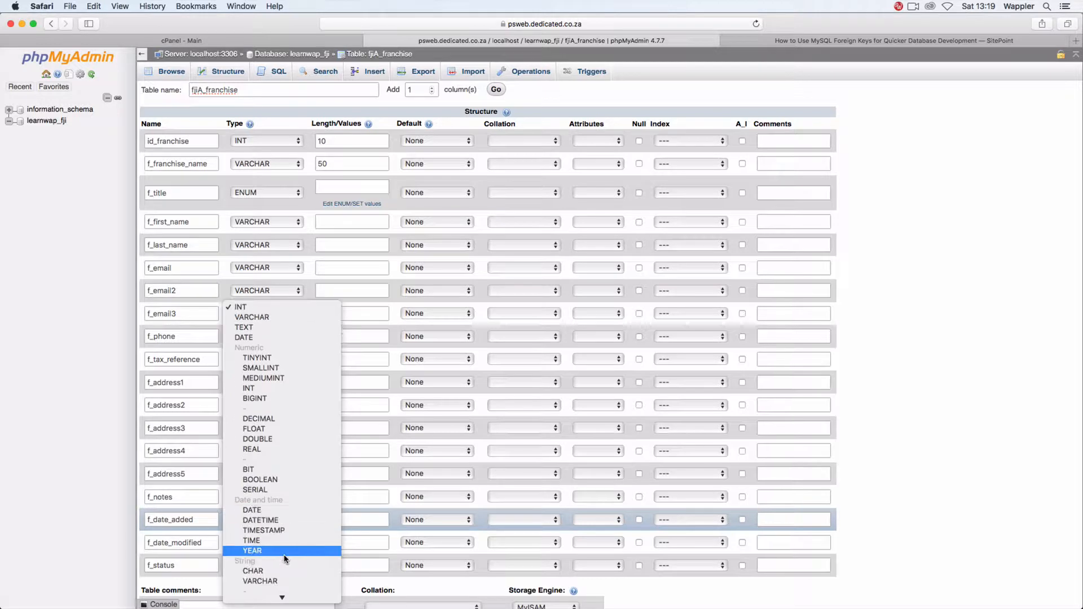
left_click(272, 514)
left_click(263, 519)
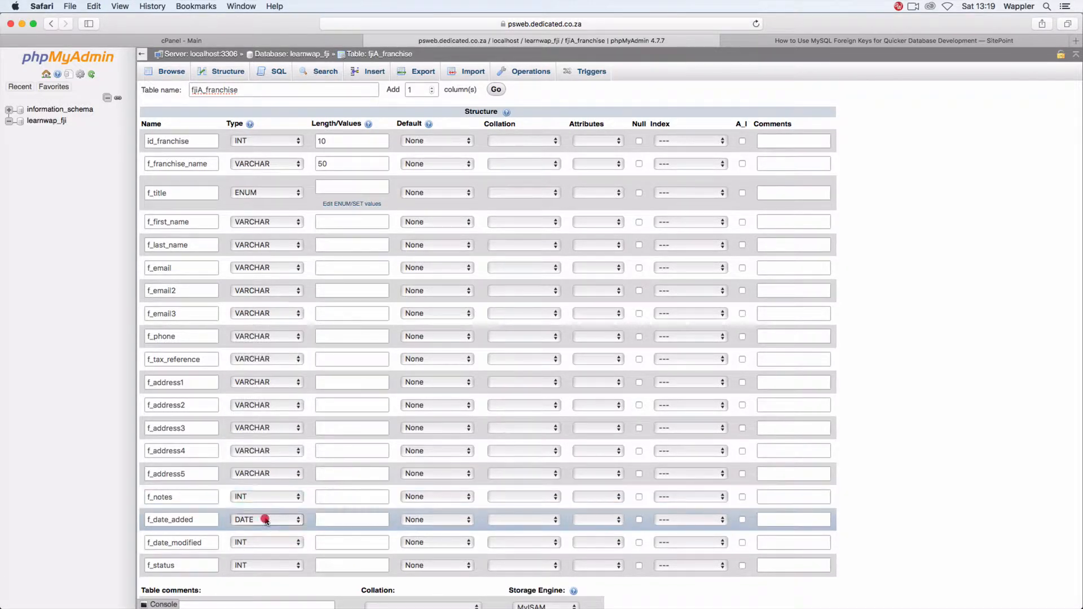
left_click(260, 531)
left_click(264, 543)
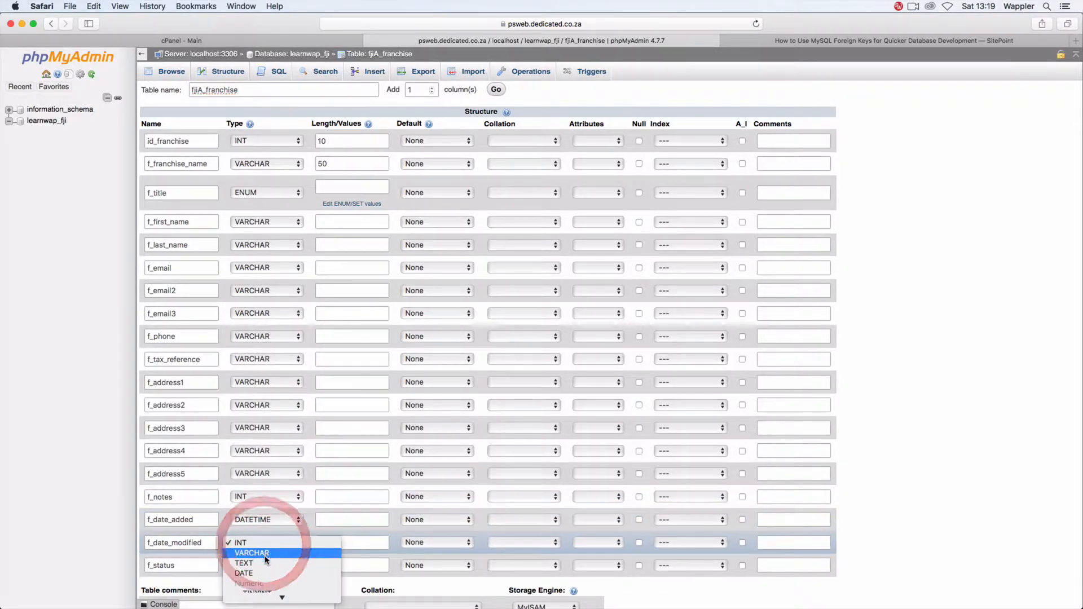
scroll(268, 546, "down", 5)
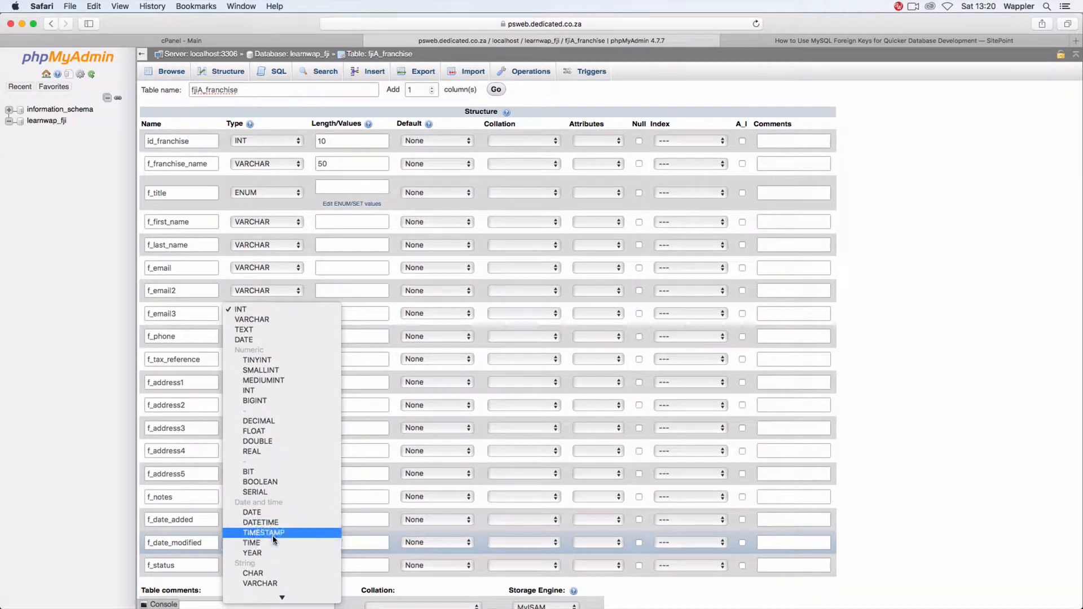
left_click(270, 541)
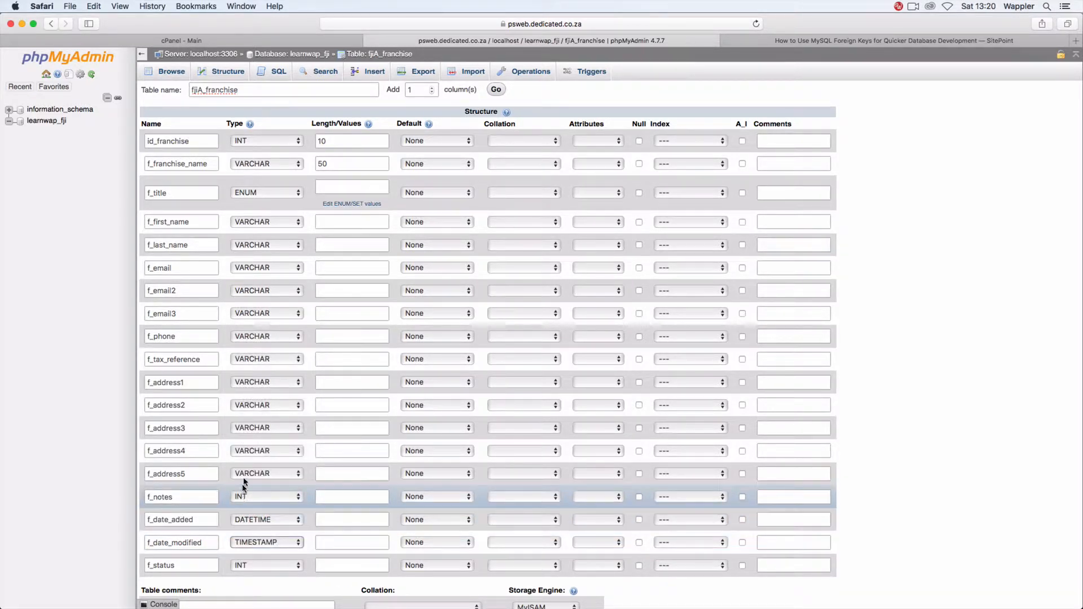
Step: Set the data type of the f_status column to ENUM
left_click(267, 566)
scroll(272, 572, "down", 10)
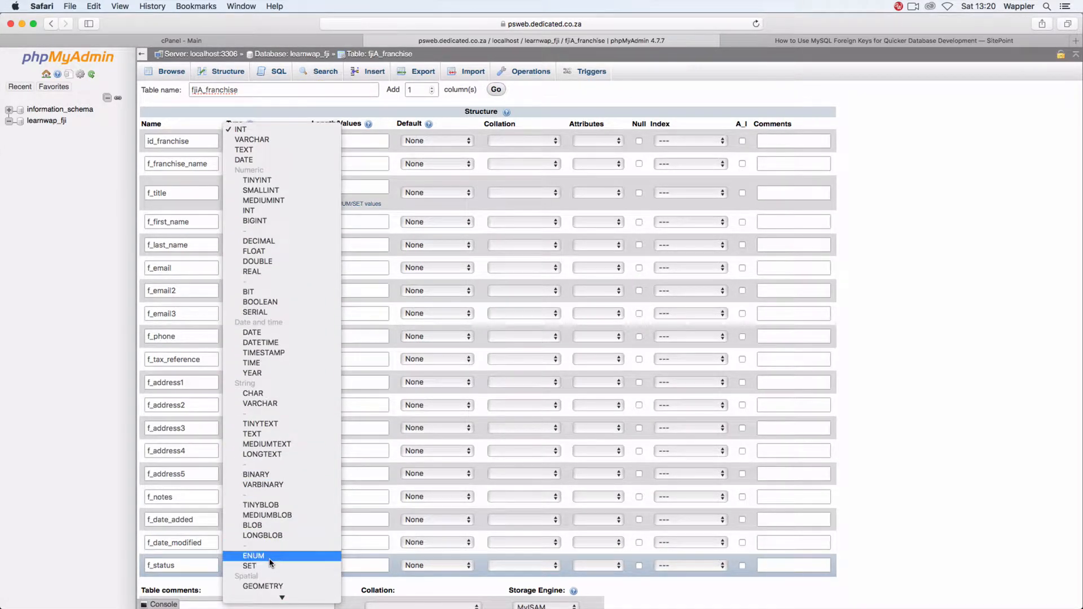
left_click(270, 558)
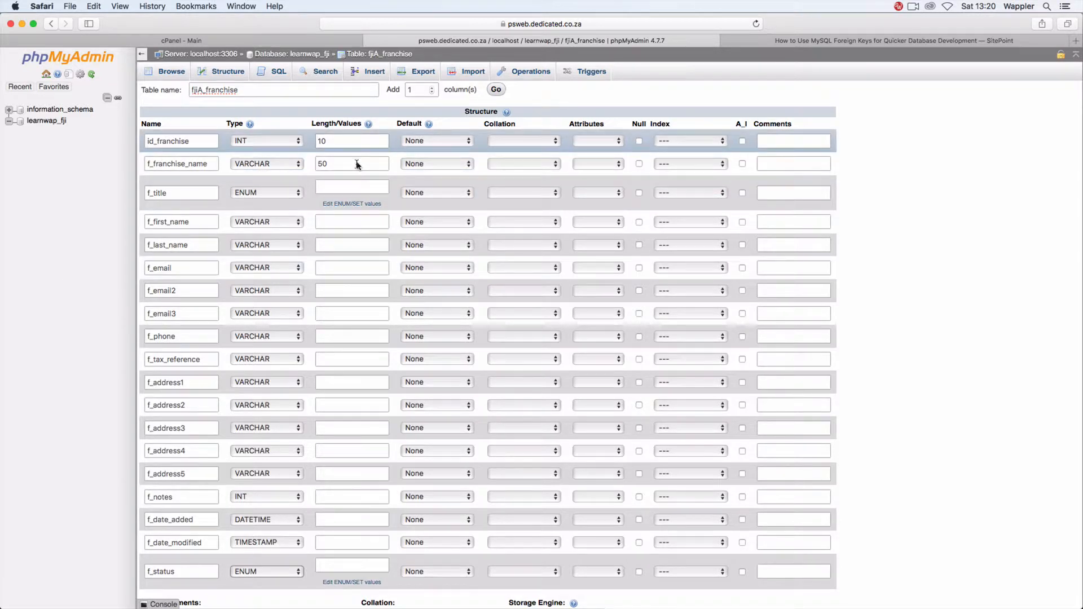
Step: Enter 'Mr','Mrs','Miss' as the allowed values of f_title and set the length of f_first_name to 16
left_click(353, 190)
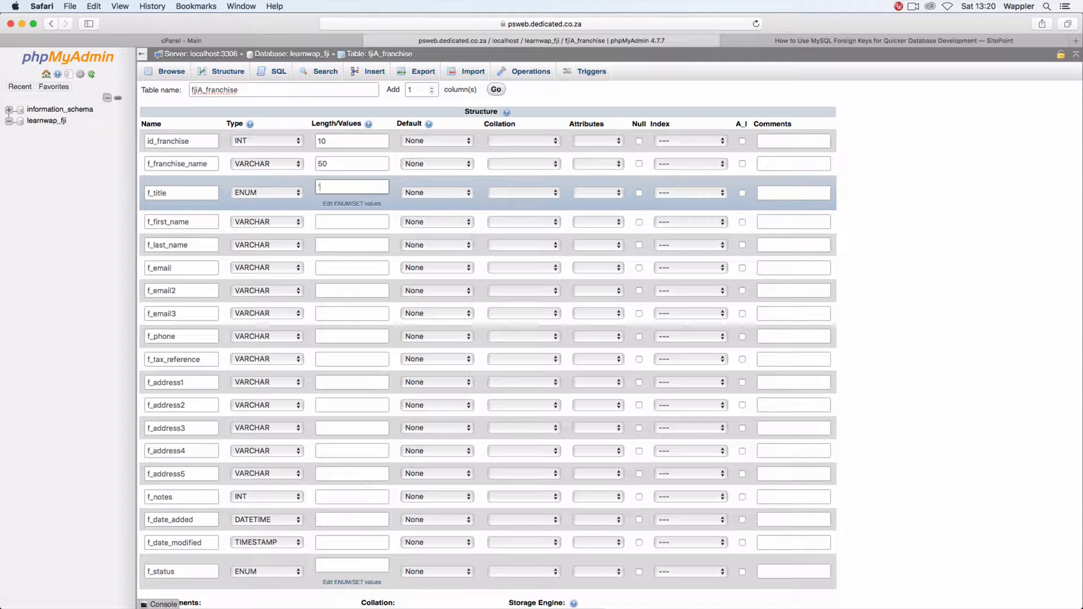
type("Mr','Mrs','Miss'")
left_click(349, 217)
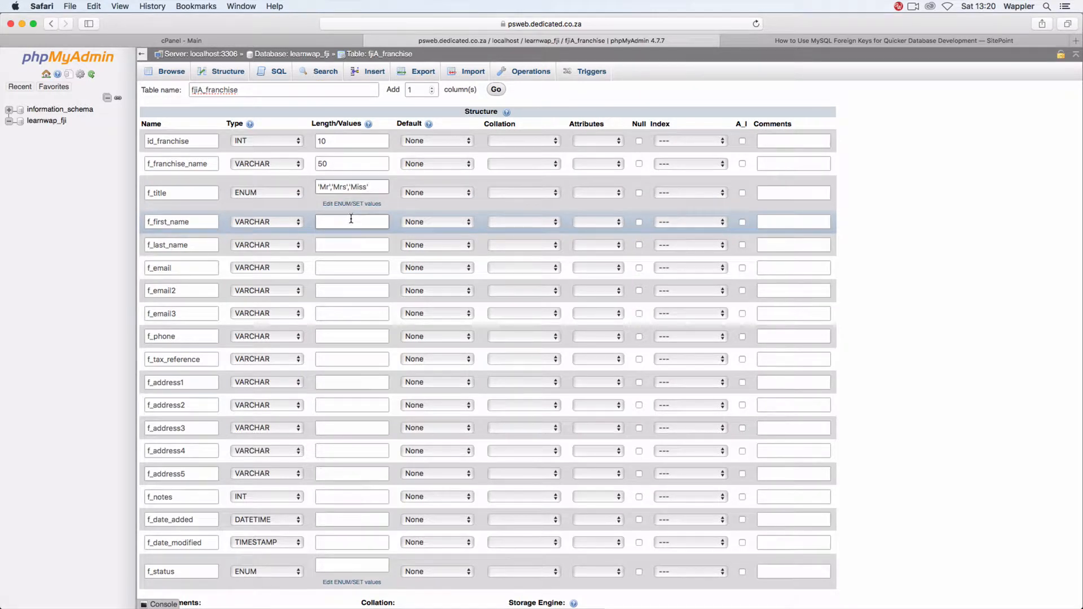
left_click(351, 219)
type("16")
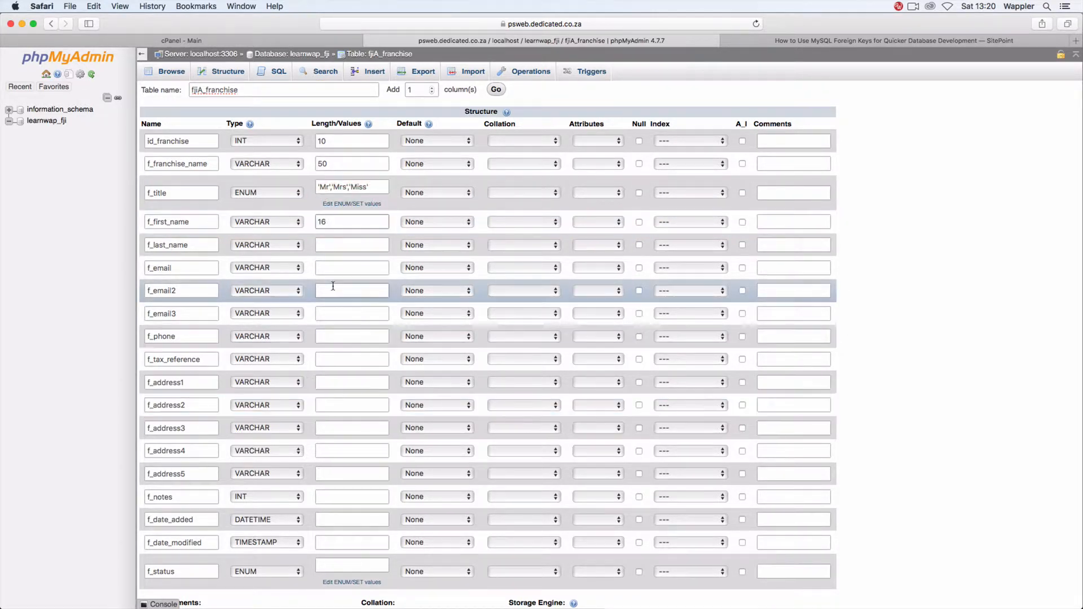
Step: Set the length to 50 for f_last_name and to 100 for f_email, f_email2 and f_email3
left_click(350, 243)
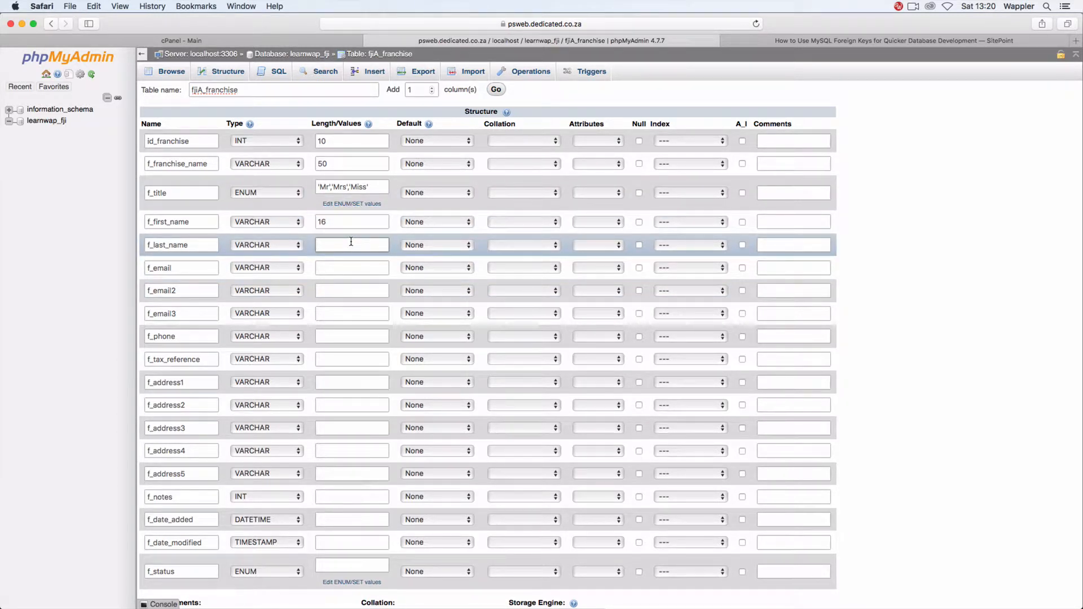
type("50")
left_click(343, 263)
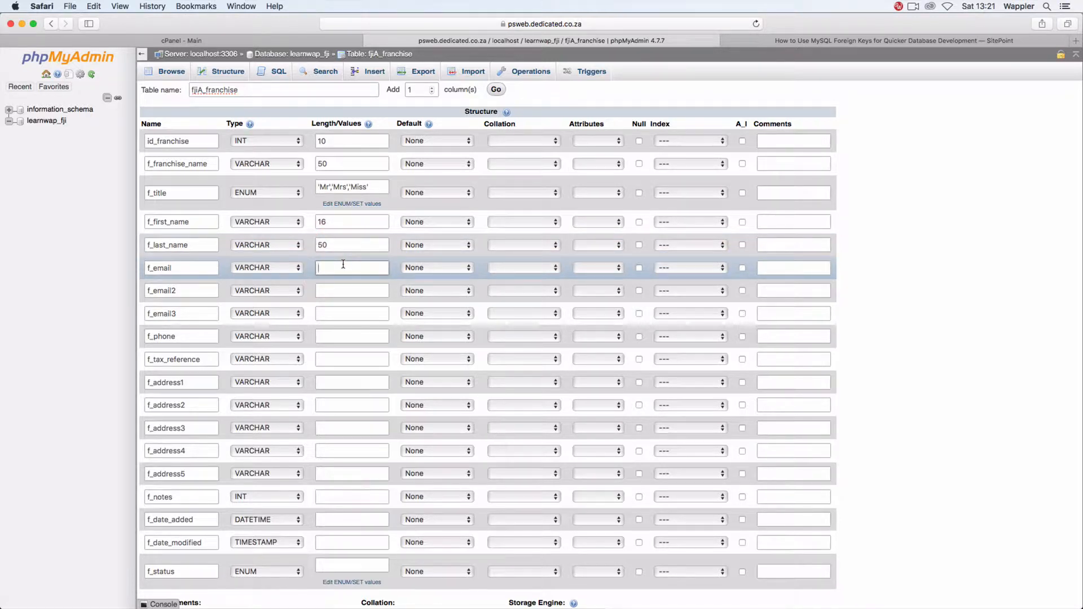
type("100")
left_click(345, 291)
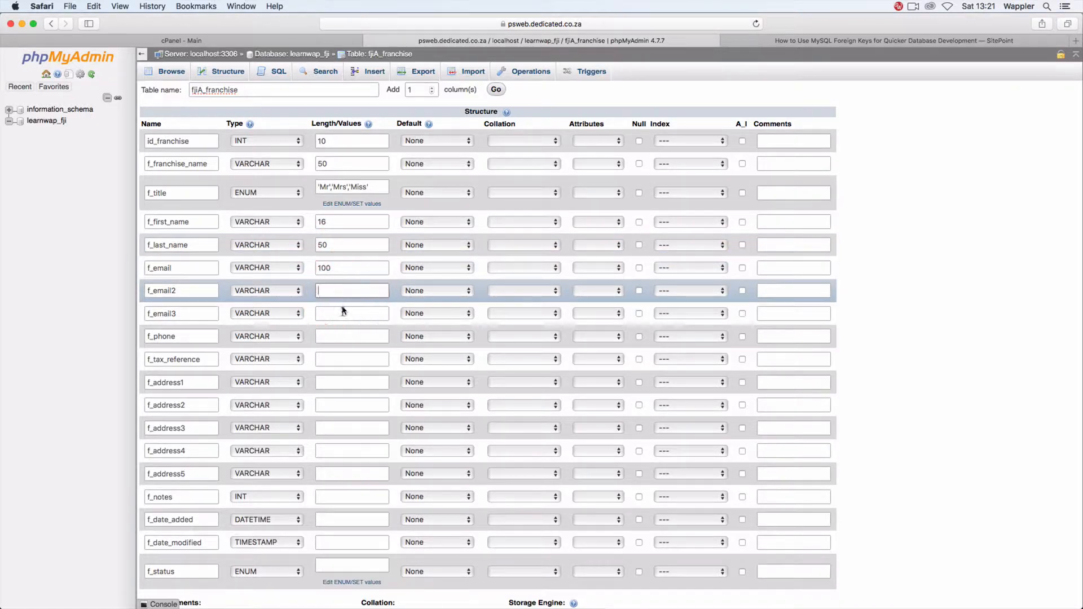
type("100")
left_click(343, 312)
type("10")
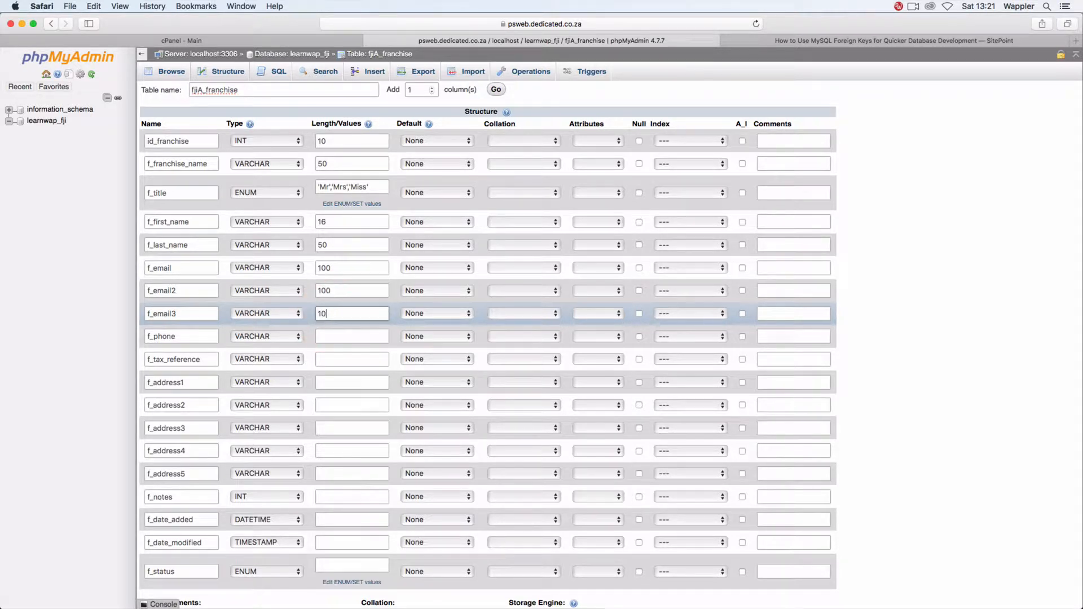
type("0")
Step: Set the length of the f_phone column to 16 and of f_tax_reference to 50
left_click(339, 336)
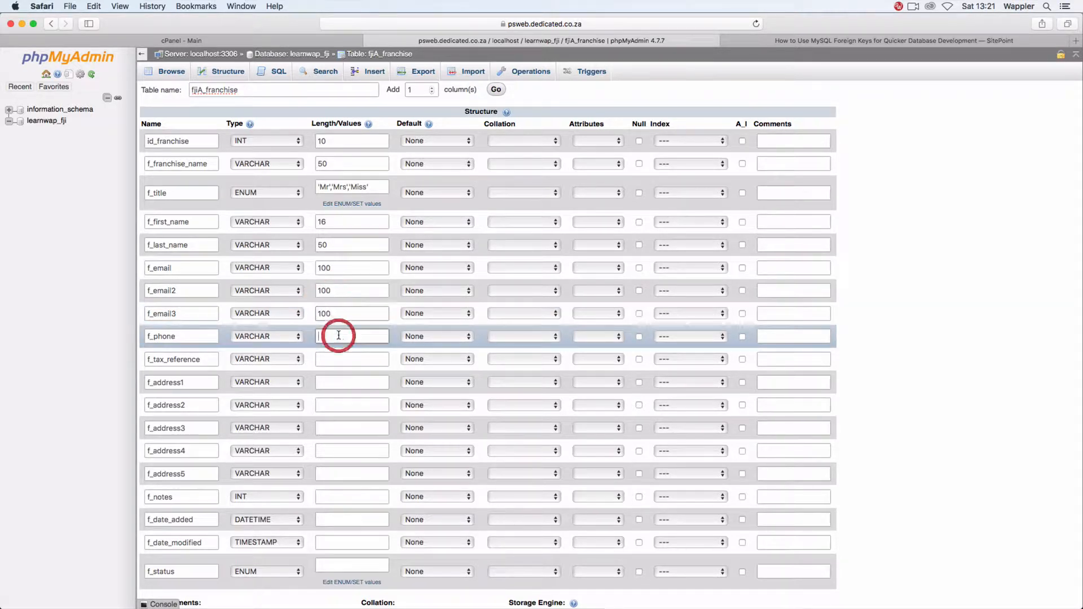
type("16")
left_click(338, 357)
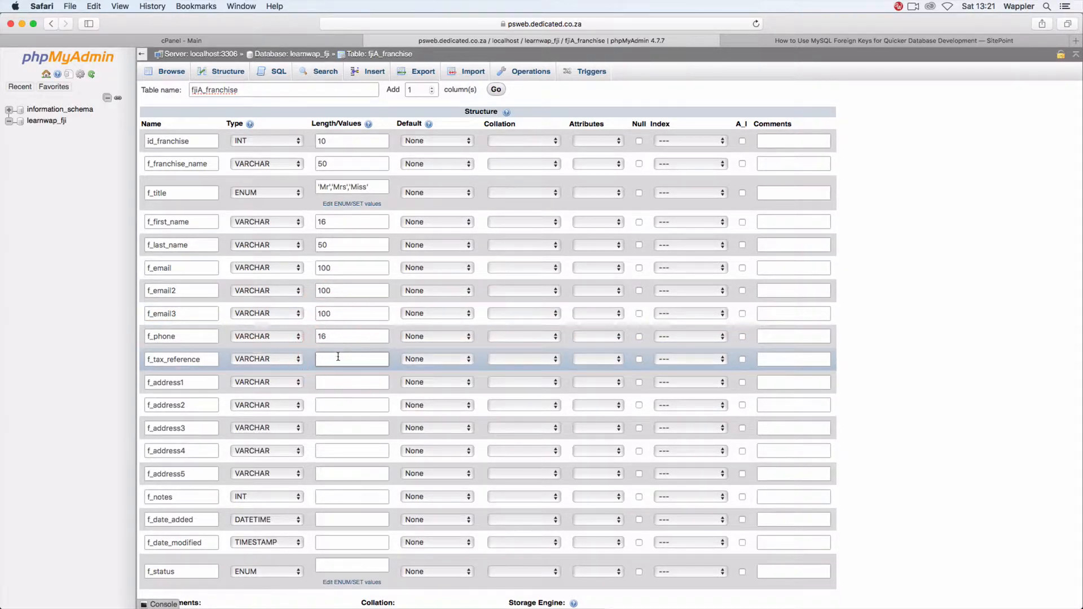
type("50")
Step: Set the length to 30 for each of the columns f_address1 through f_address5
left_click(342, 382)
type("60")
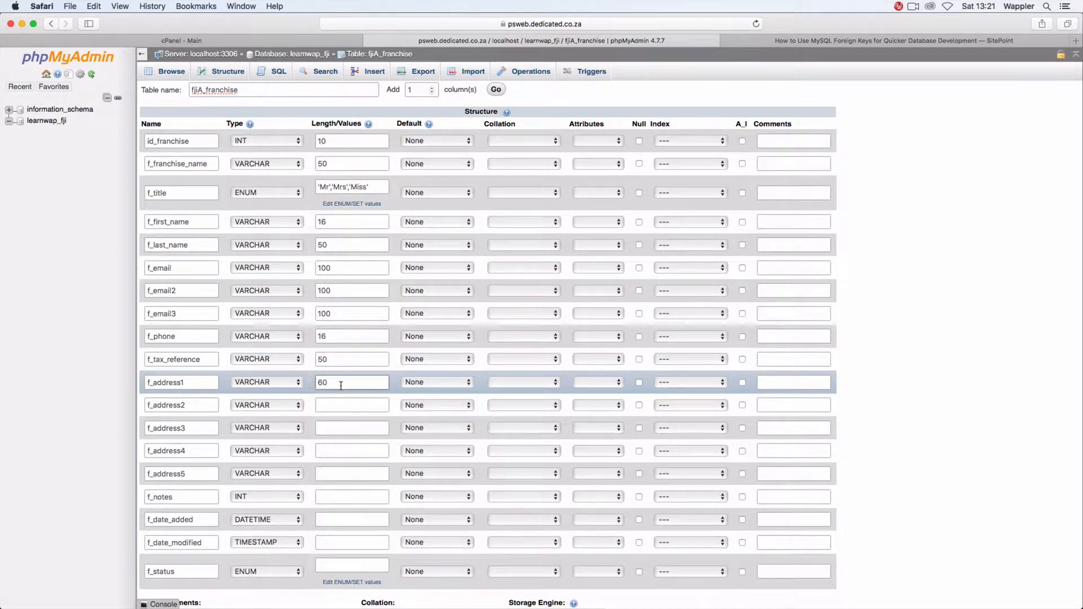
key("BackSpace")
key("BackSpace")
type("30")
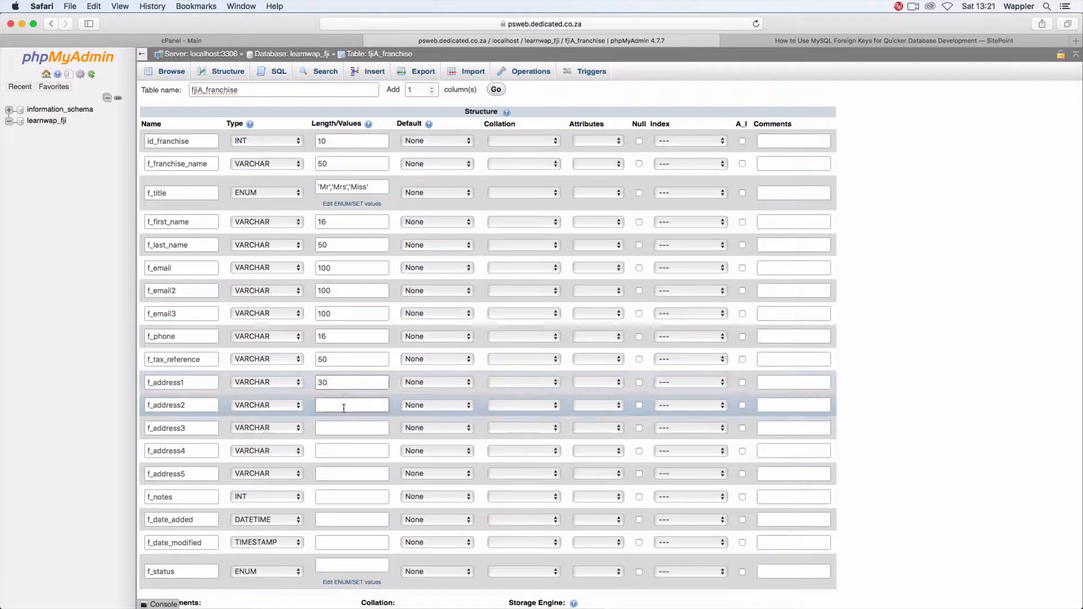
left_click(342, 405)
type("30")
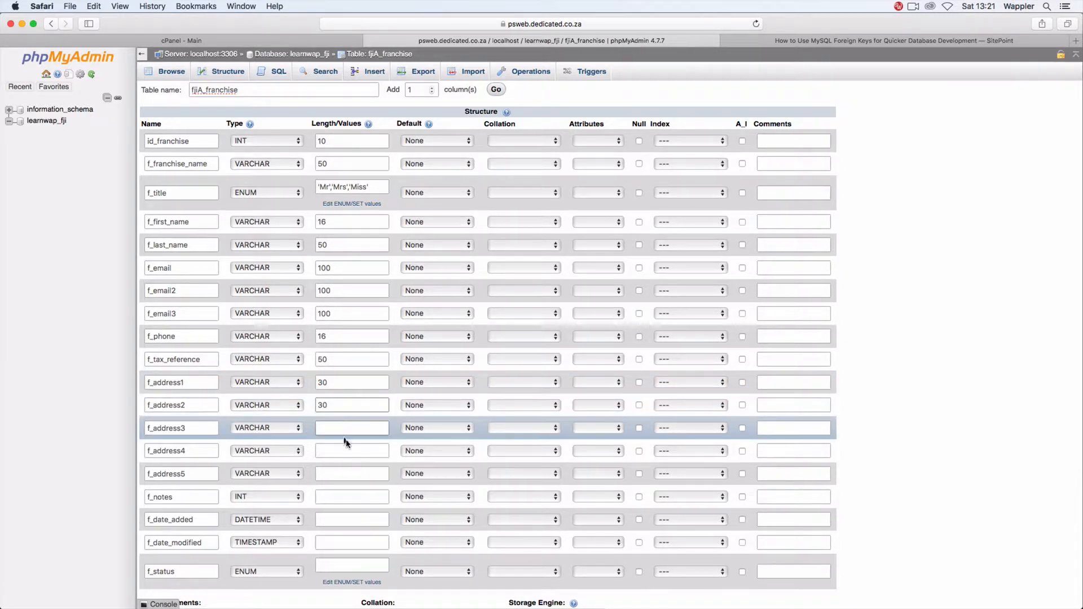
left_click(345, 428)
type("30")
left_click(345, 450)
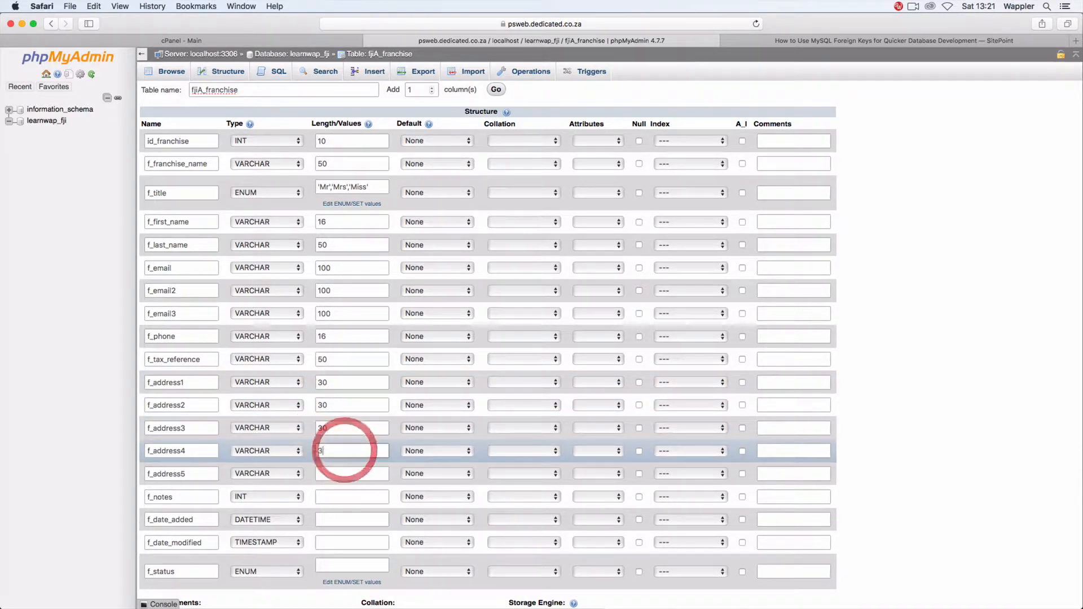
type("30")
left_click(342, 474)
type("3")
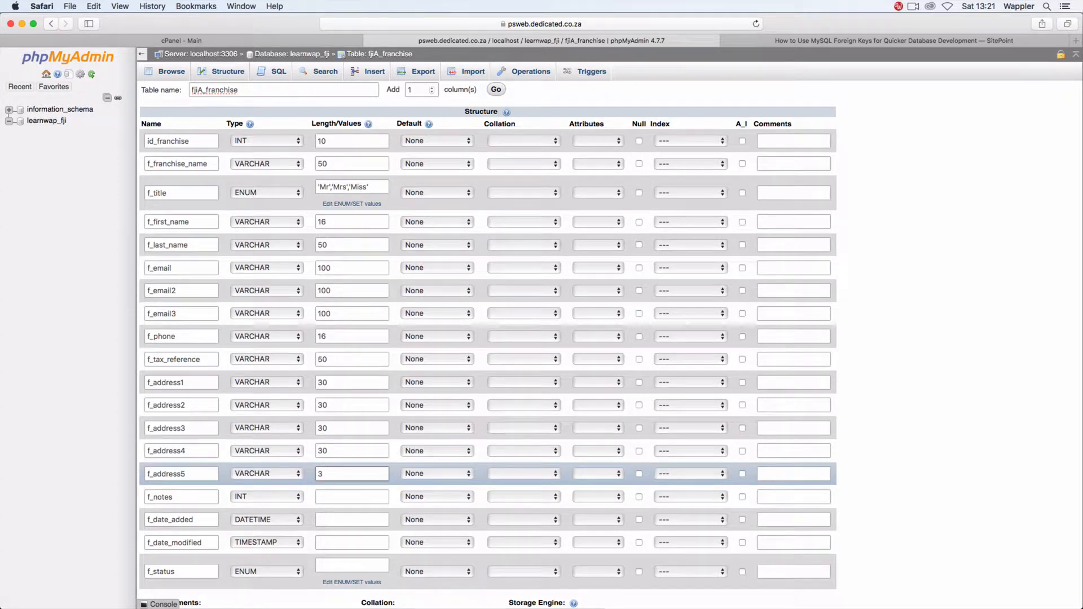
type("0")
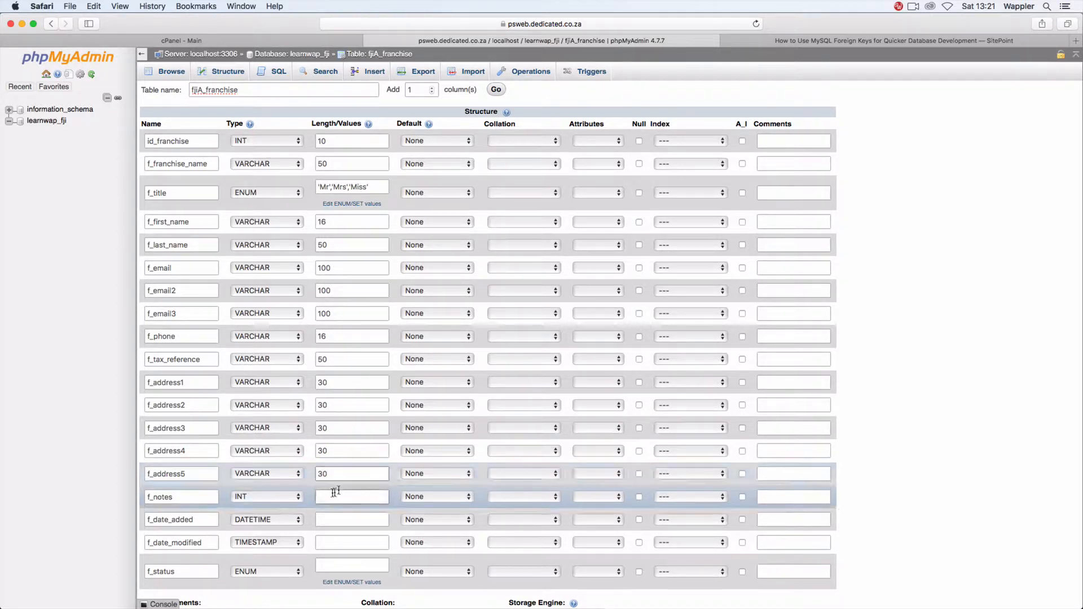
Step: Set the data type of f_notes to TEXT and enter 'enabled','disabled' as the allowed values of f_status
left_click(293, 496)
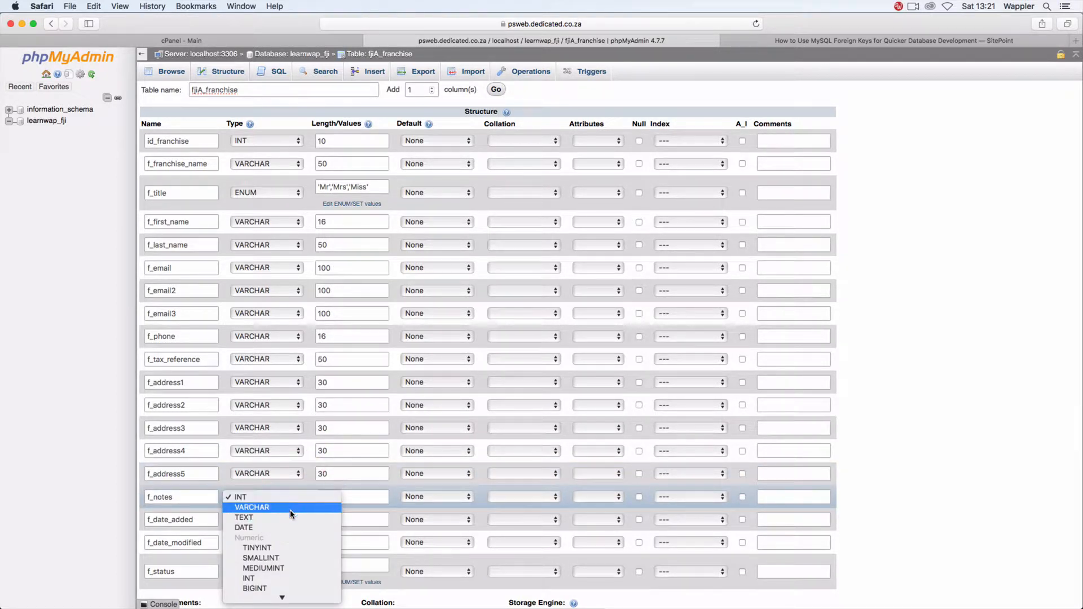
left_click(290, 518)
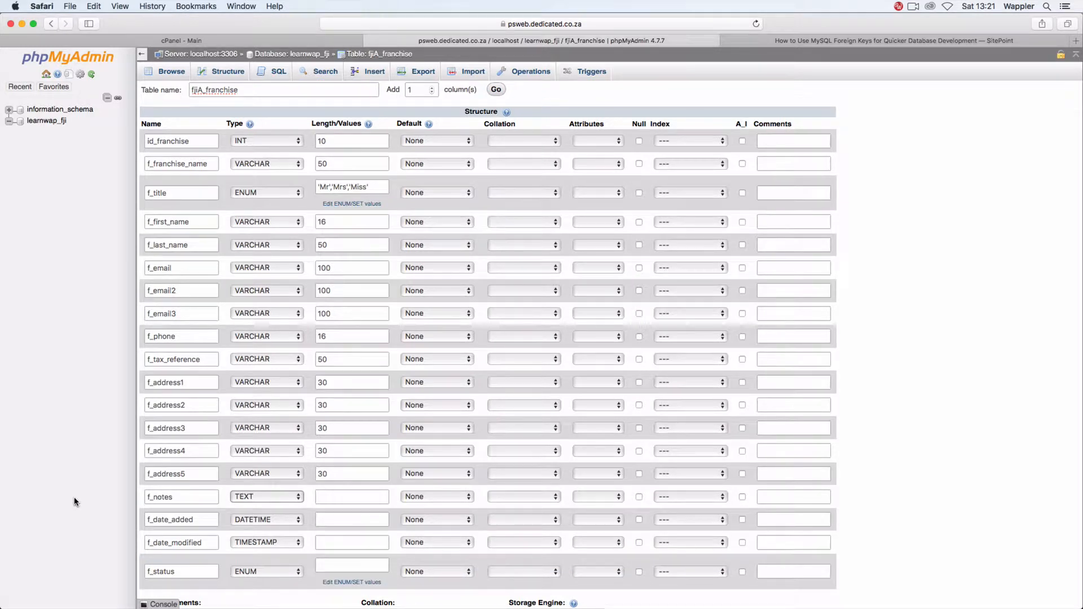
left_click(348, 563)
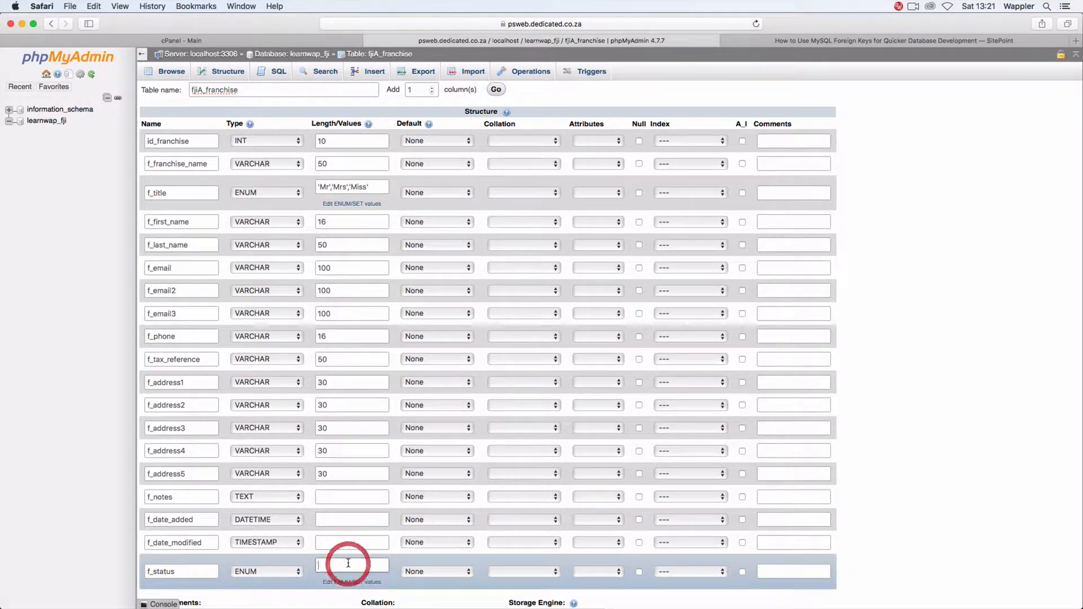
type("'enabled','disabled'")
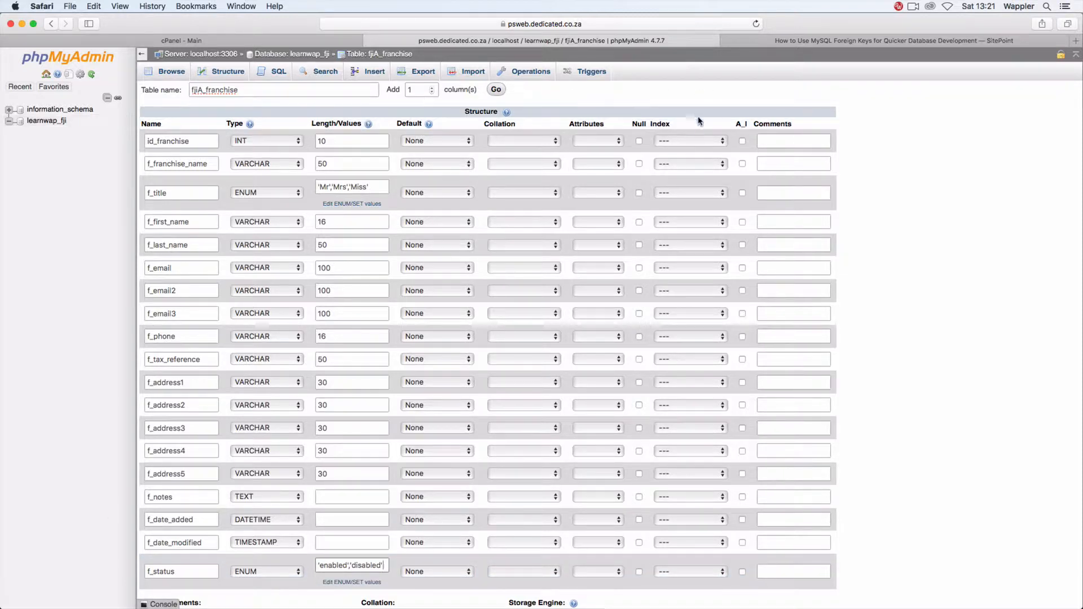
Step: Make id_franchise an auto-incrementing PRIMARY key and give it the UNSIGNED attribute
left_click(742, 142)
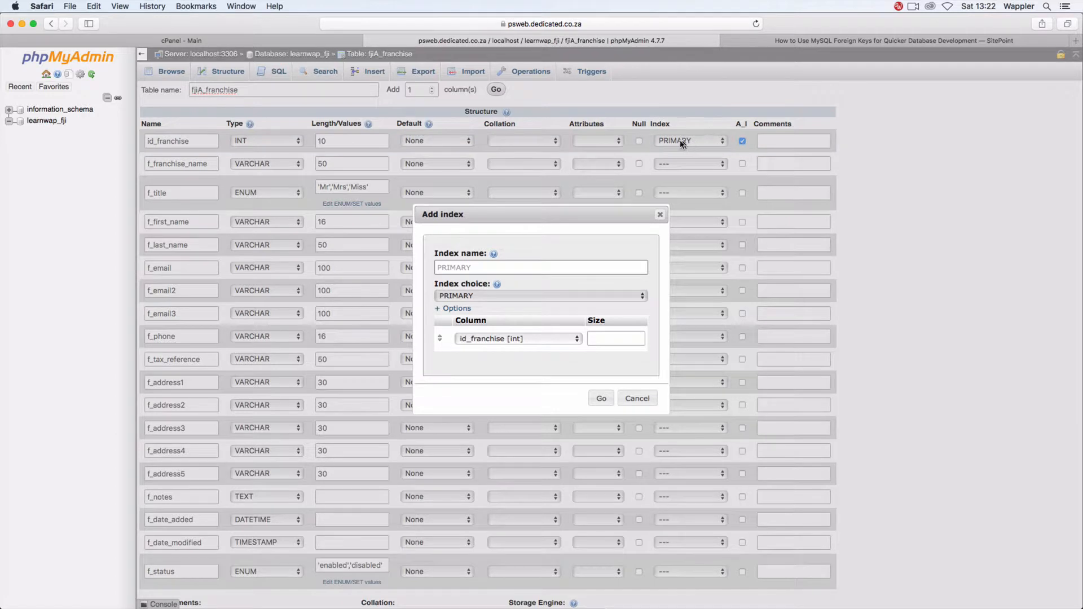
left_click(603, 399)
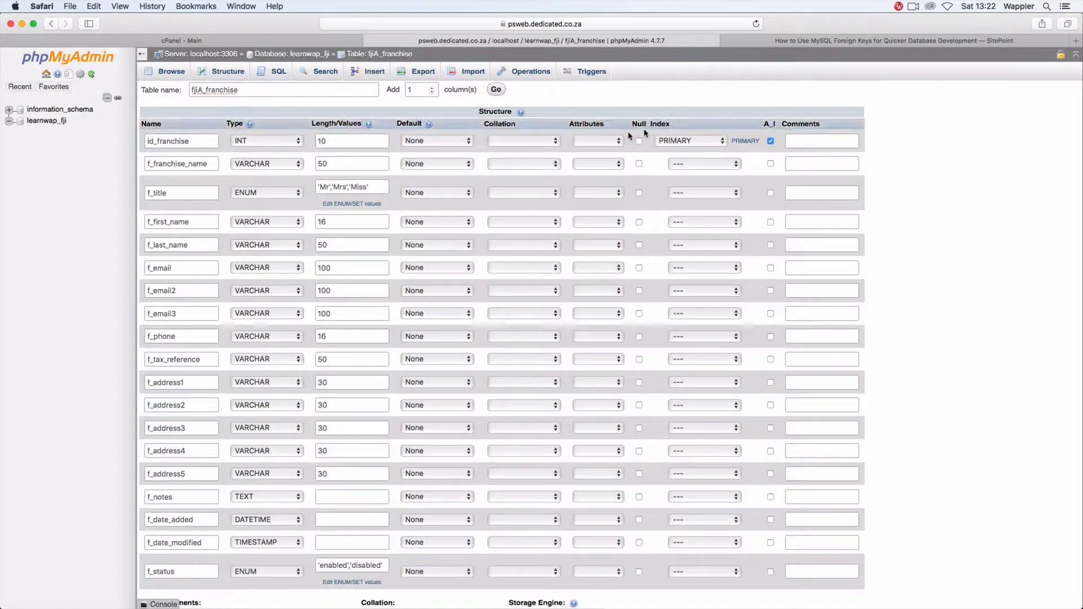
left_click(609, 140)
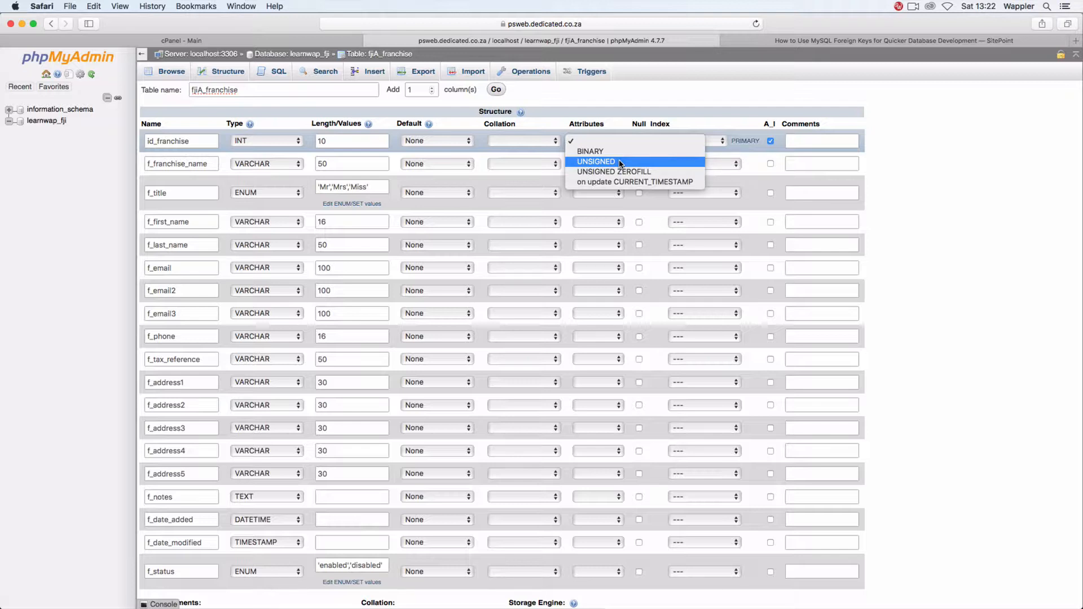
left_click(620, 163)
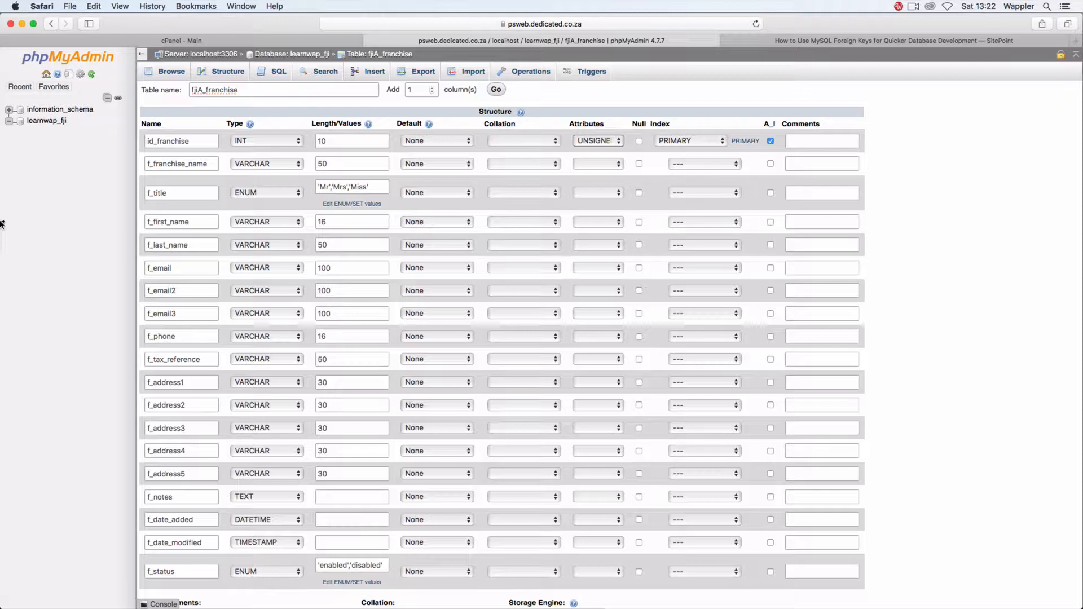
left_click(640, 164)
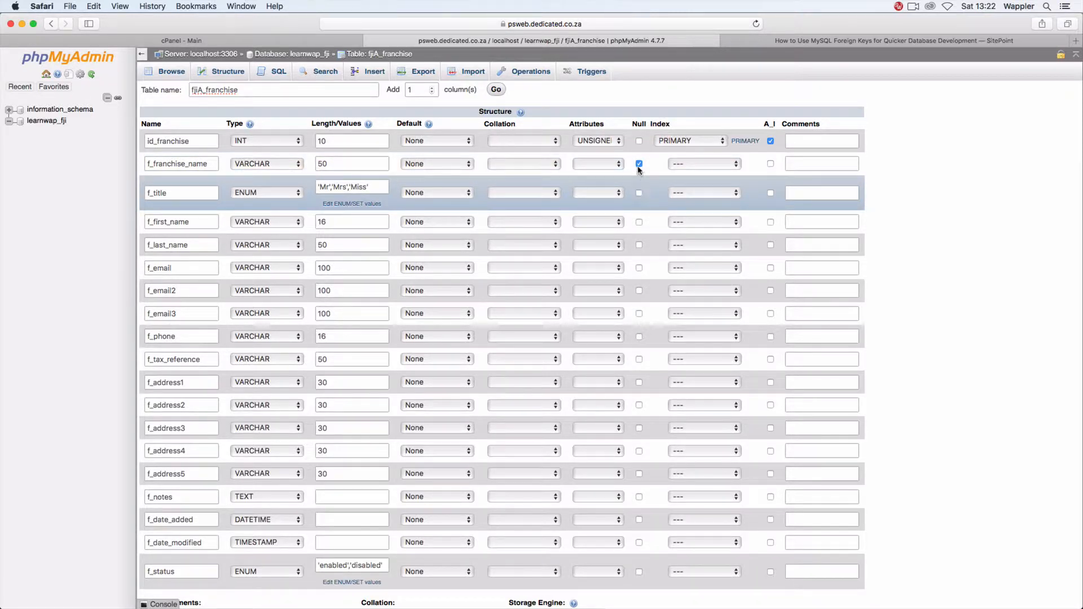
left_click(639, 164)
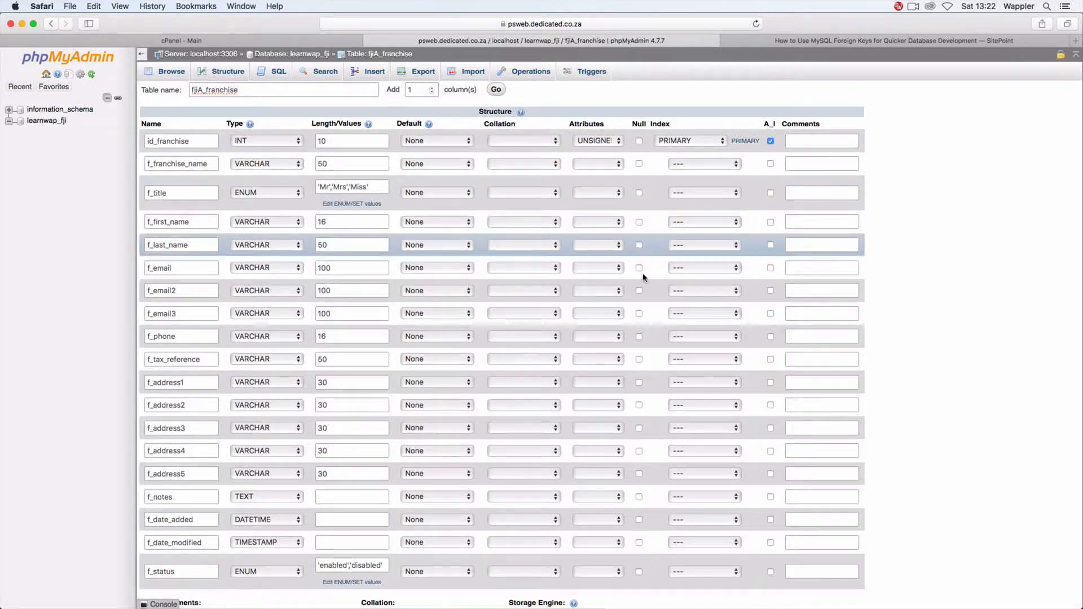
left_click(639, 164)
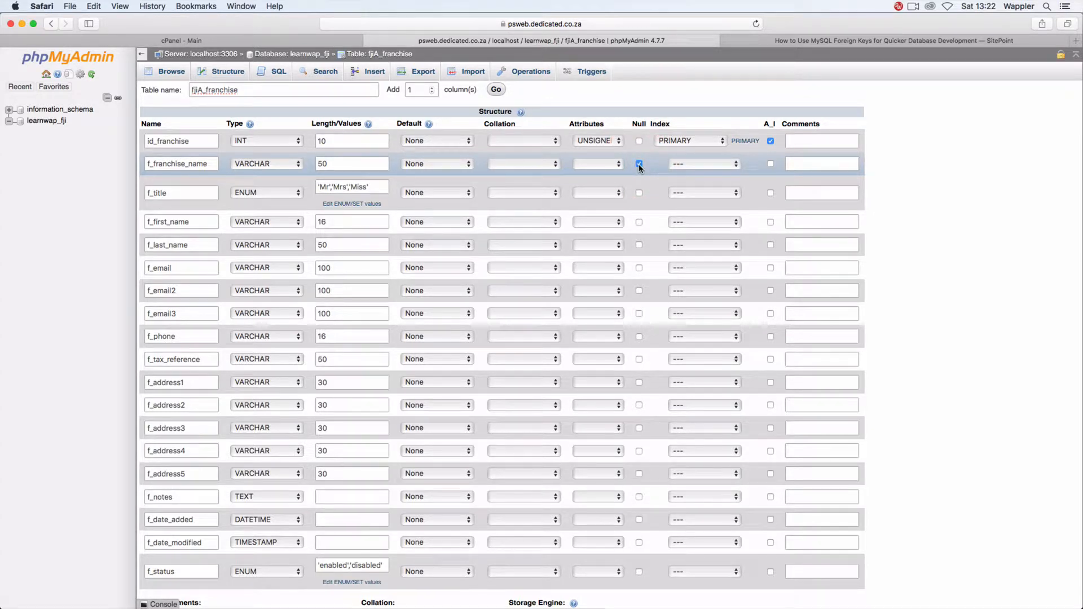
left_click(639, 165)
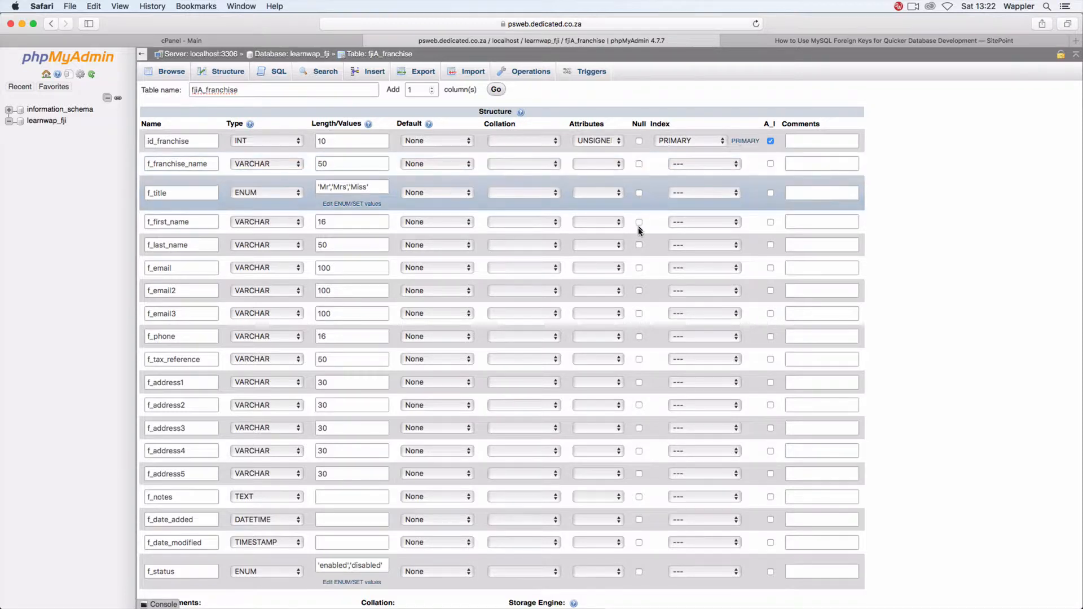
Step: Allow NULL values for f_email2, f_email3 and the columns f_address2 through f_address5
left_click(639, 291)
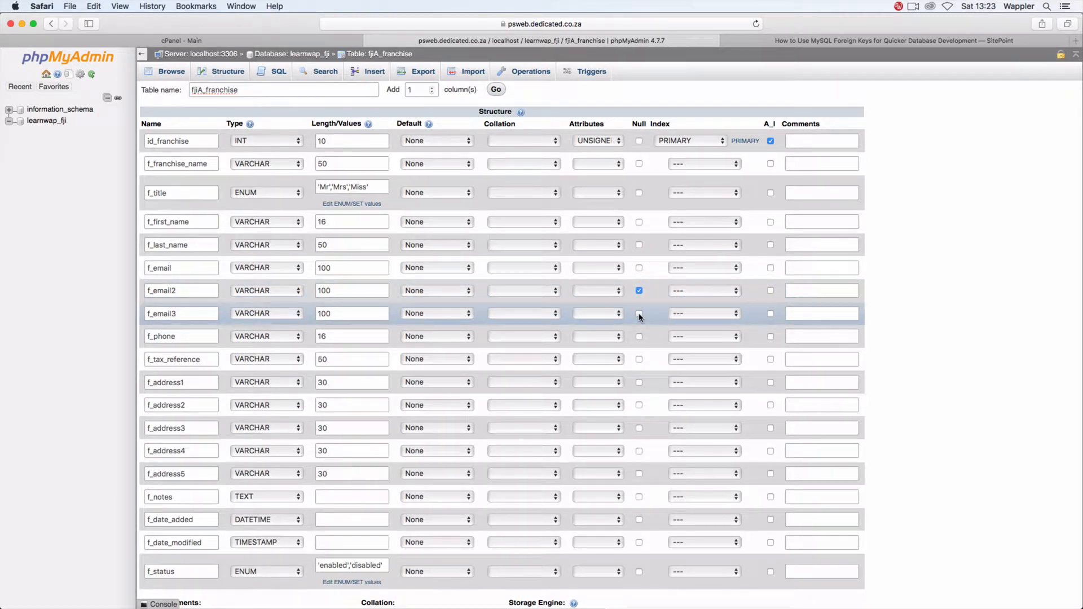
left_click(640, 315)
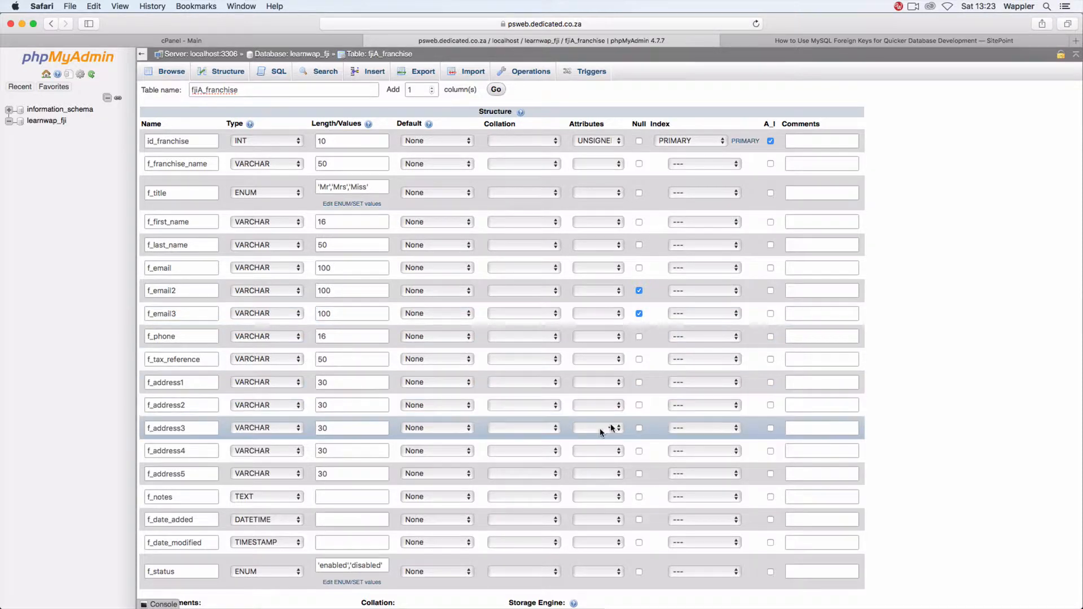
left_click(639, 407)
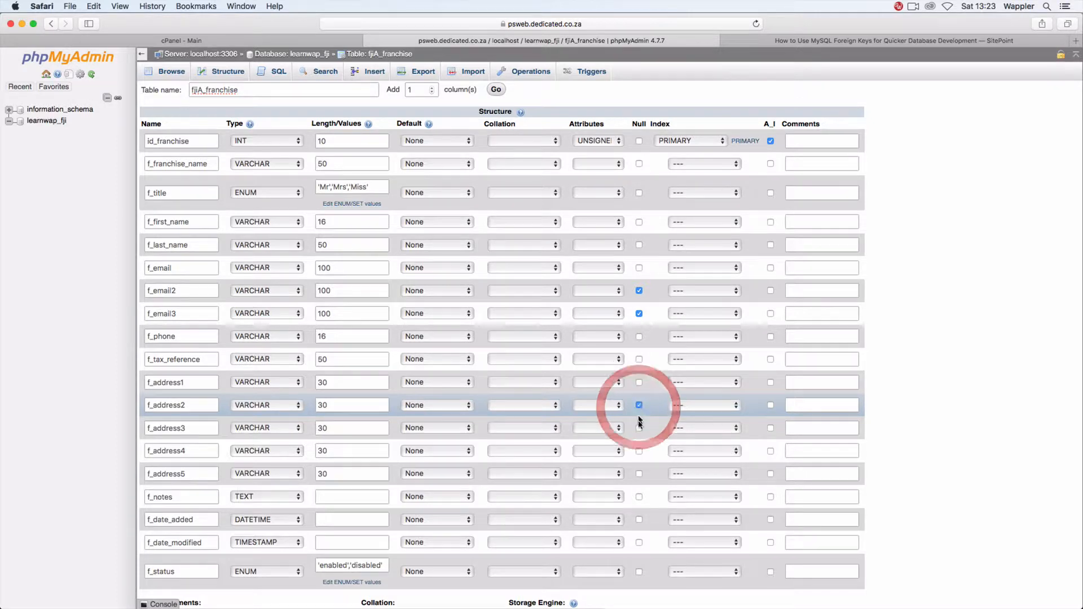
left_click(639, 429)
left_click(640, 452)
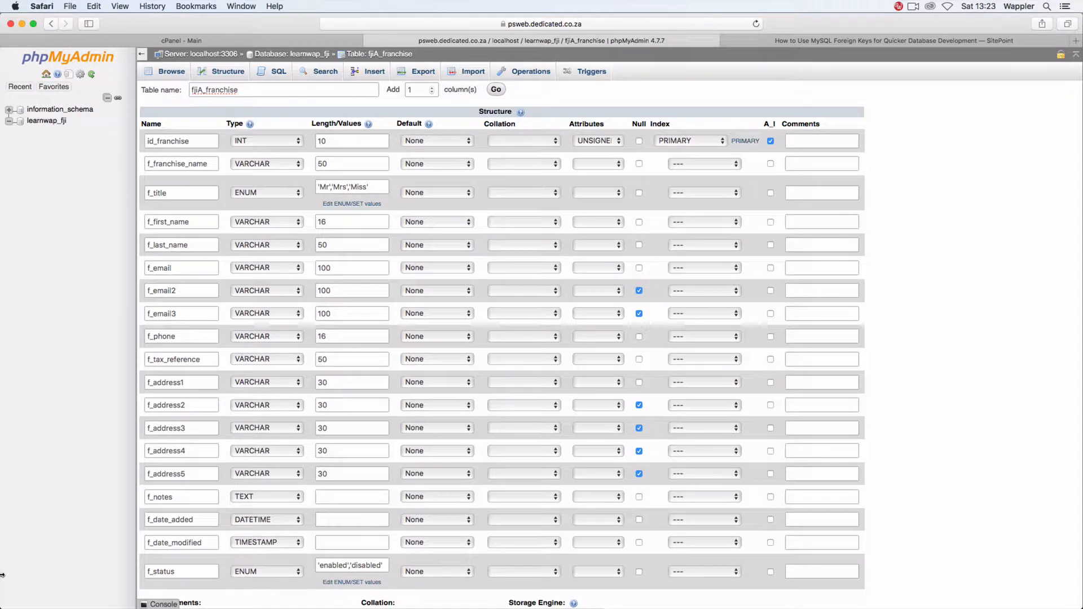
Step: Give the f_status column a user-defined default value of enabled
left_click(465, 571)
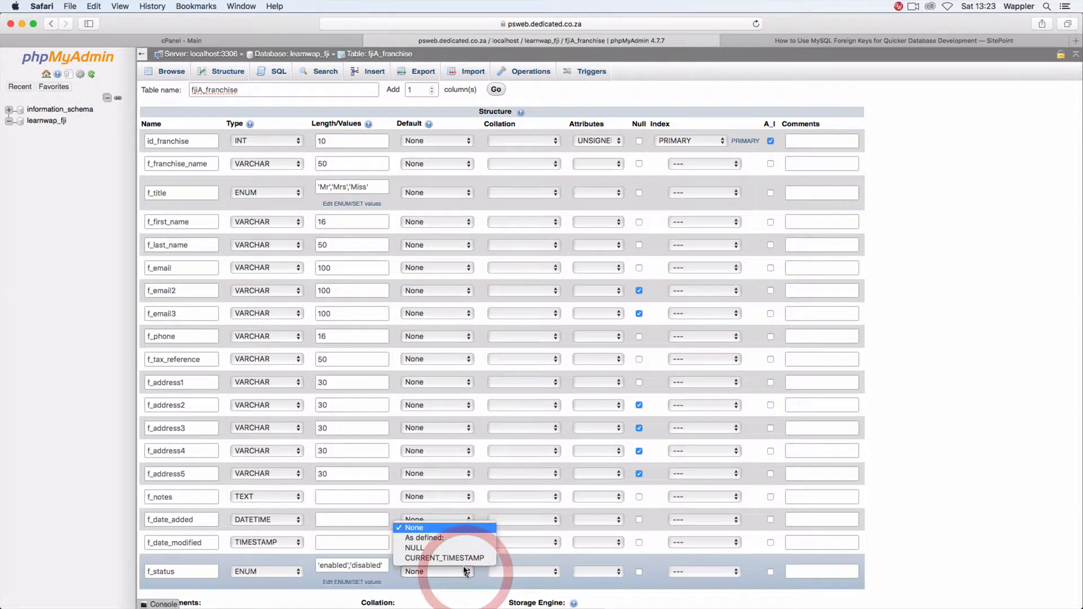
left_click(457, 539)
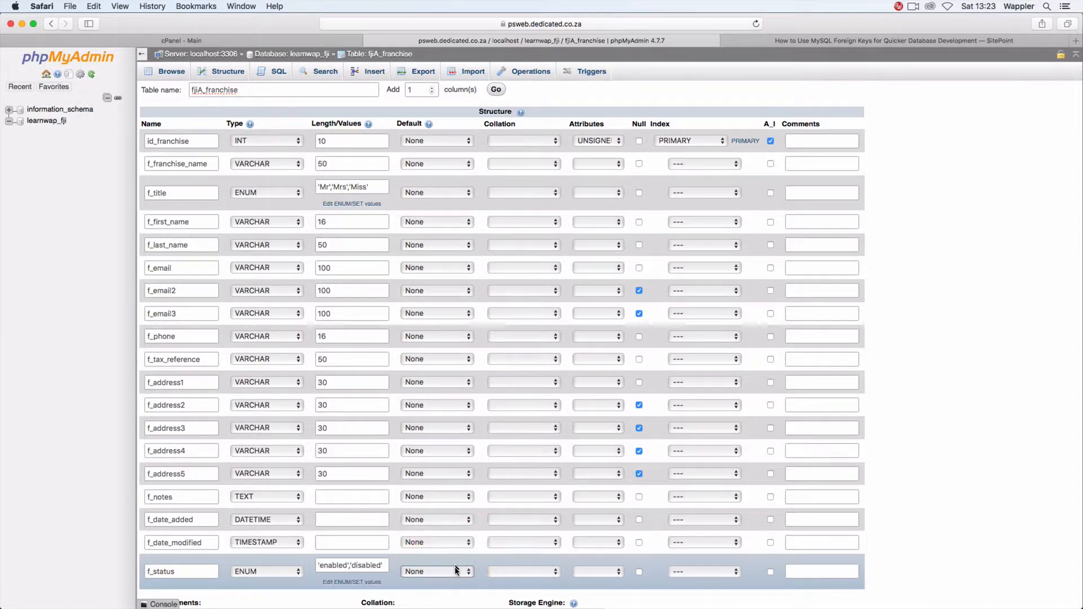
type("en")
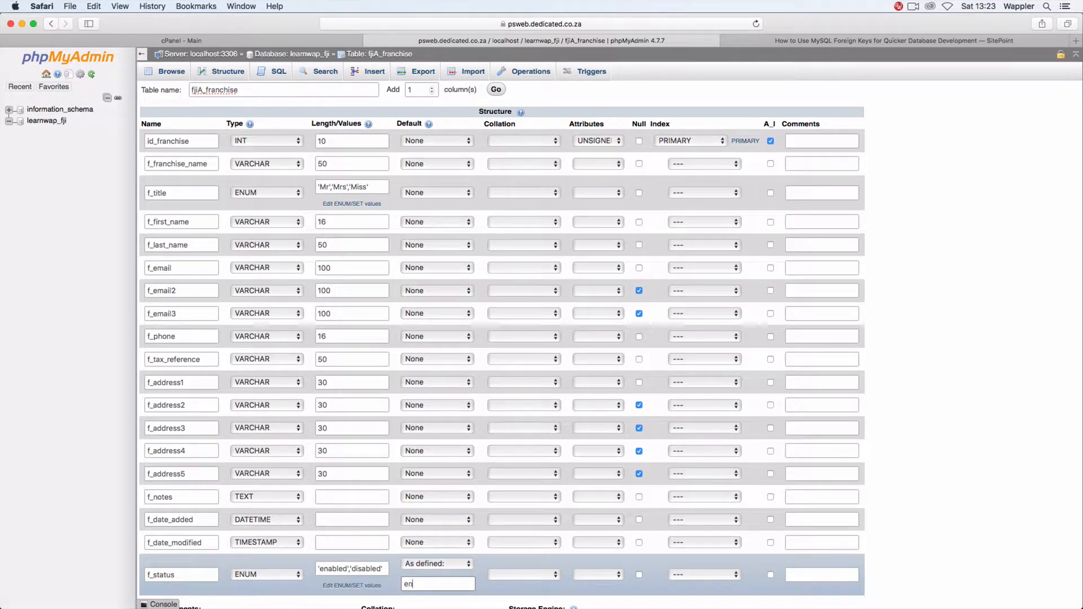
type("abled")
key("Tab")
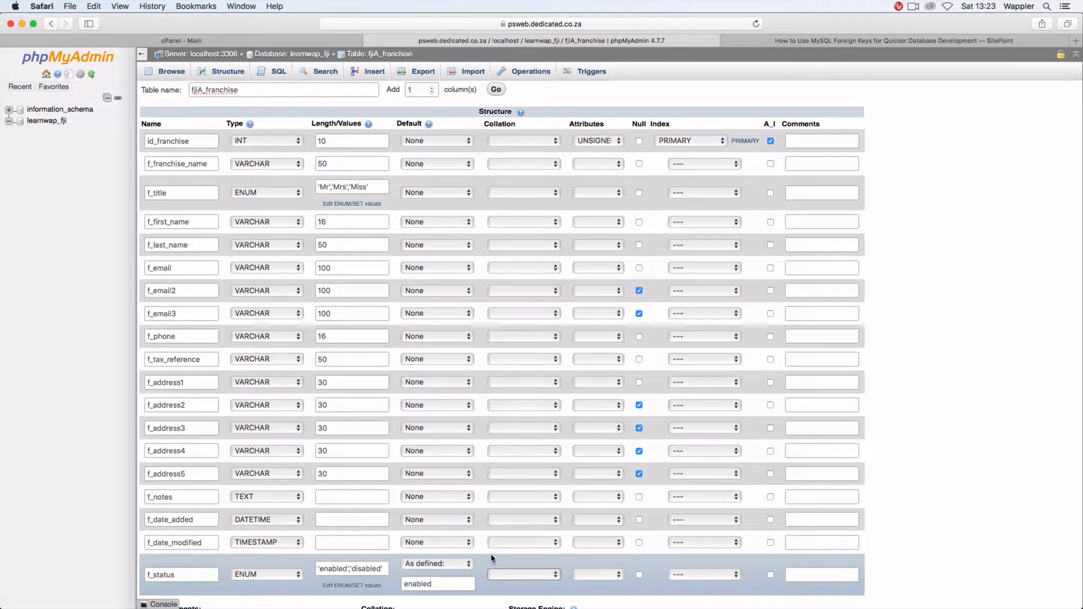
Step: Set the default of f_date_modified to CURRENT_TIMESTAMP and its attribute to on update CURRENT_TIMESTAMP
left_click(443, 544)
left_click(445, 573)
left_click(610, 544)
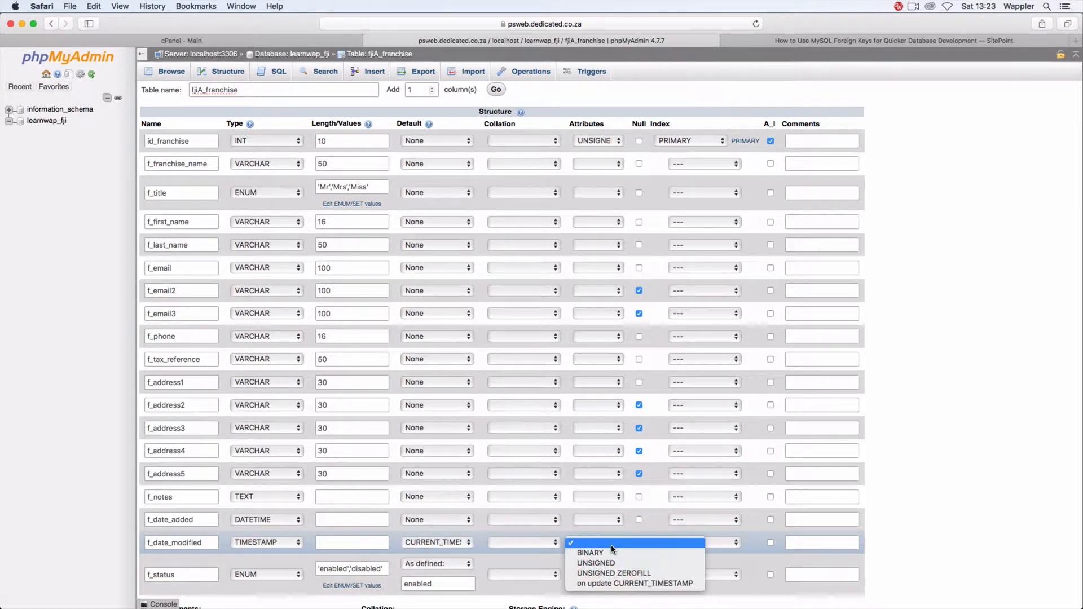
left_click(615, 584)
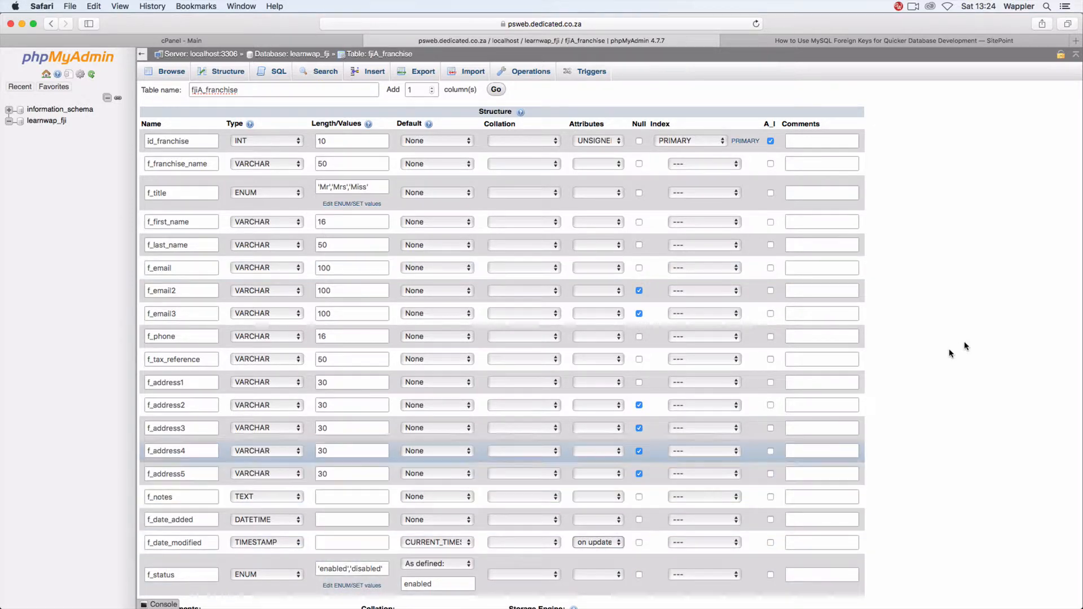
Step: Choose InnoDB as the table's storage engine and save the fjiA_franchise table
scroll(951, 354, "down", 5)
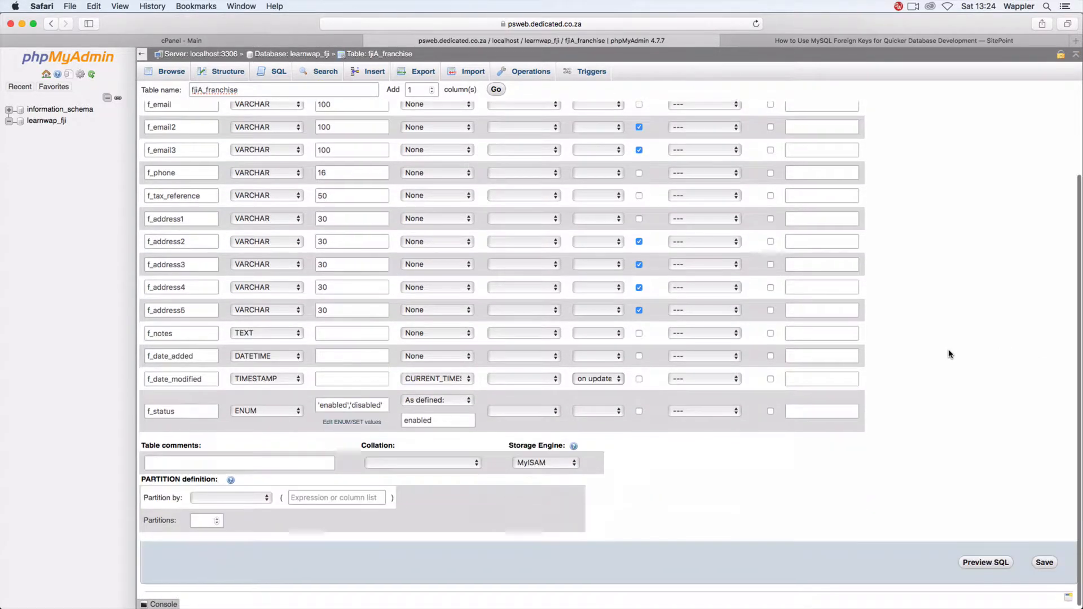
left_click(568, 464)
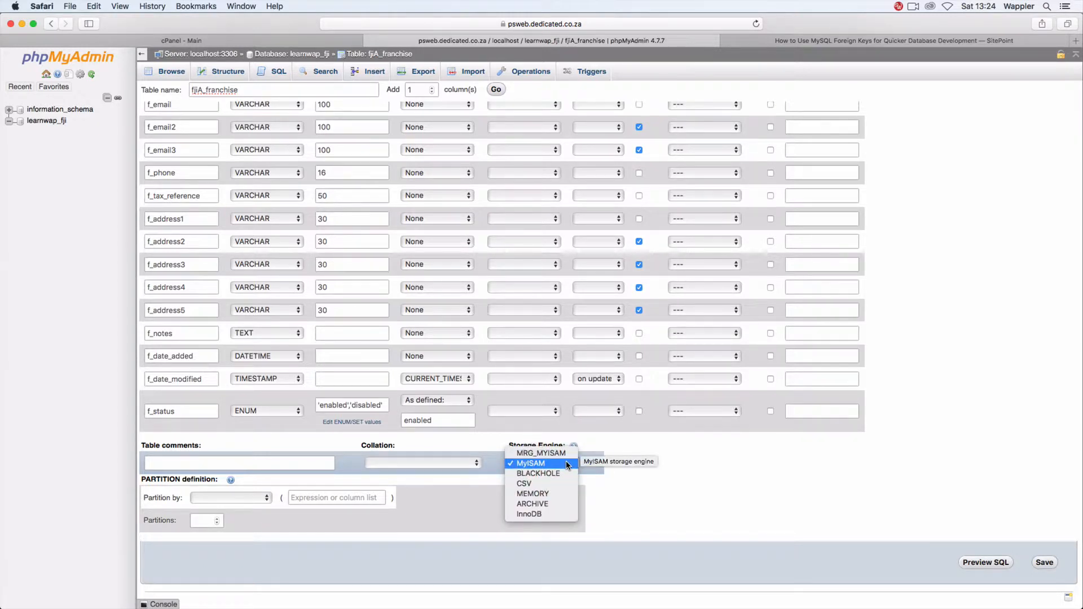
left_click(566, 515)
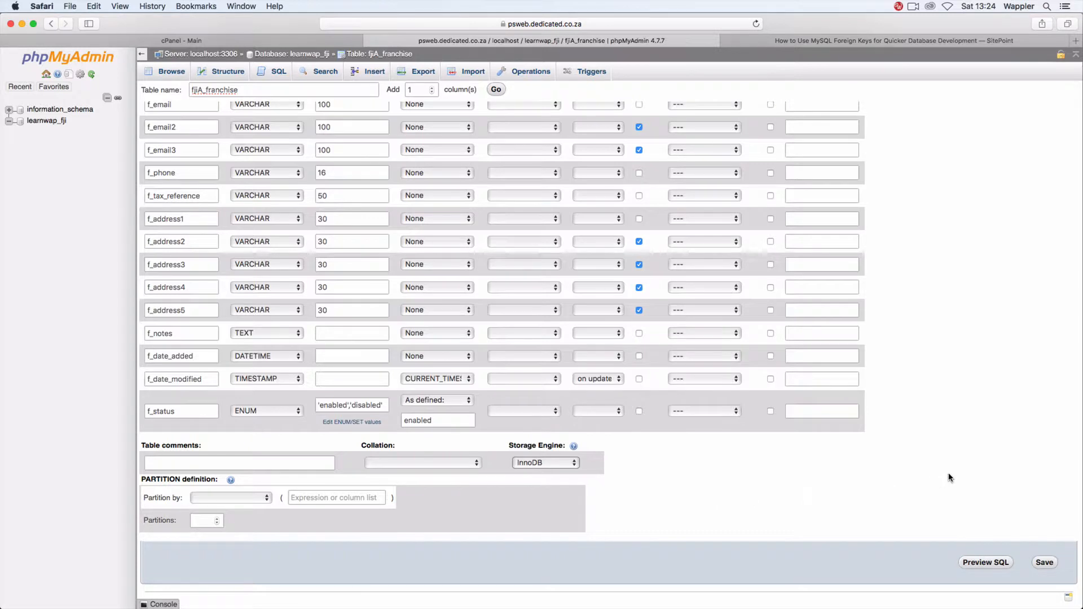
scroll(951, 478, "up", 3)
scroll(950, 478, "down", 3)
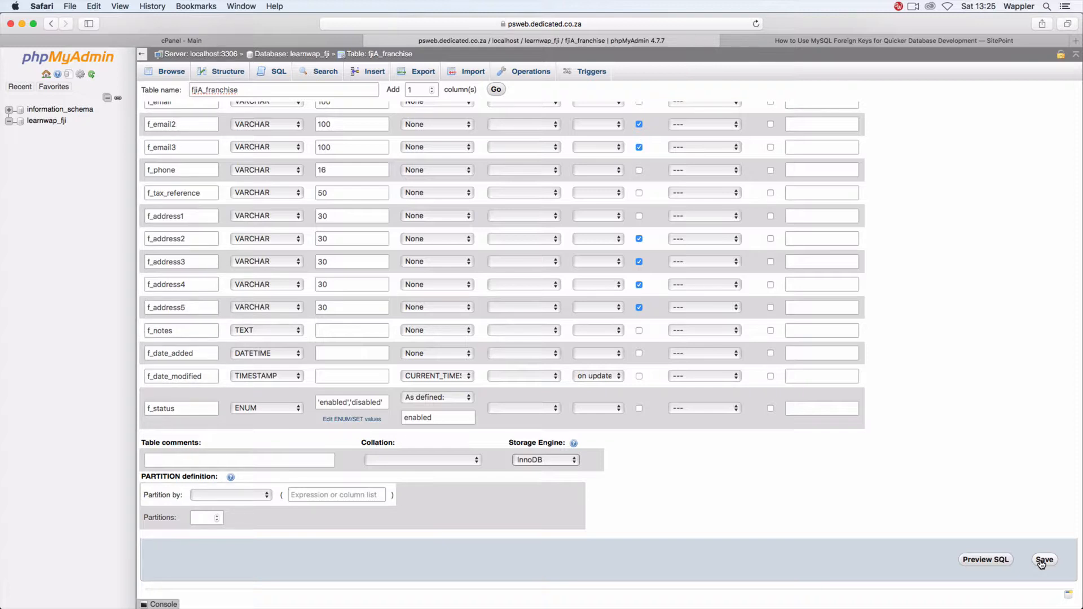
left_click(1043, 561)
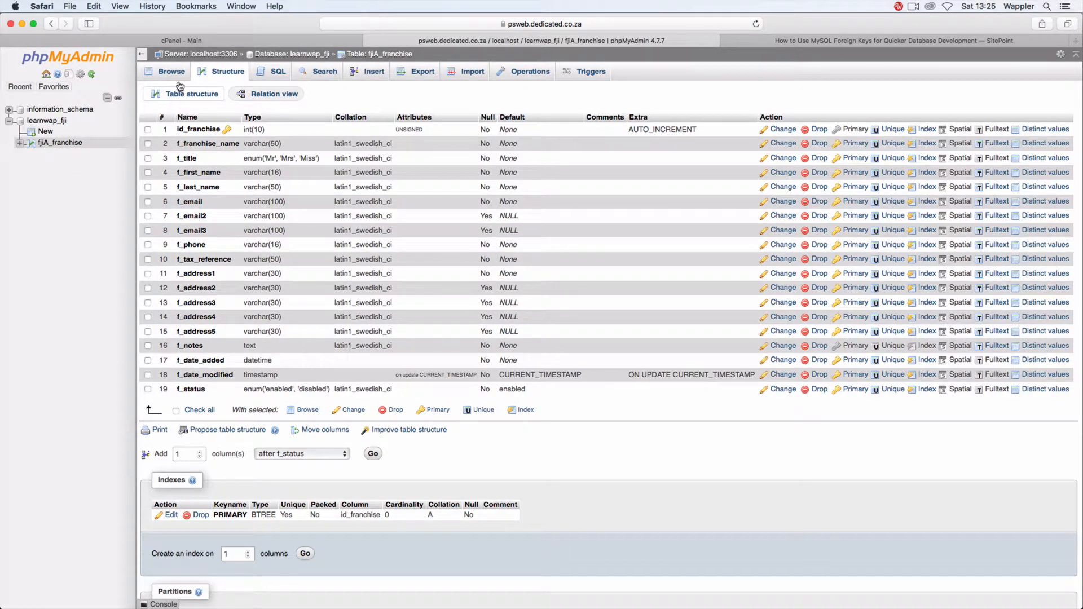
Step: Start a new table in the learnwap_fji database and name it fjiB_store
left_click(47, 132)
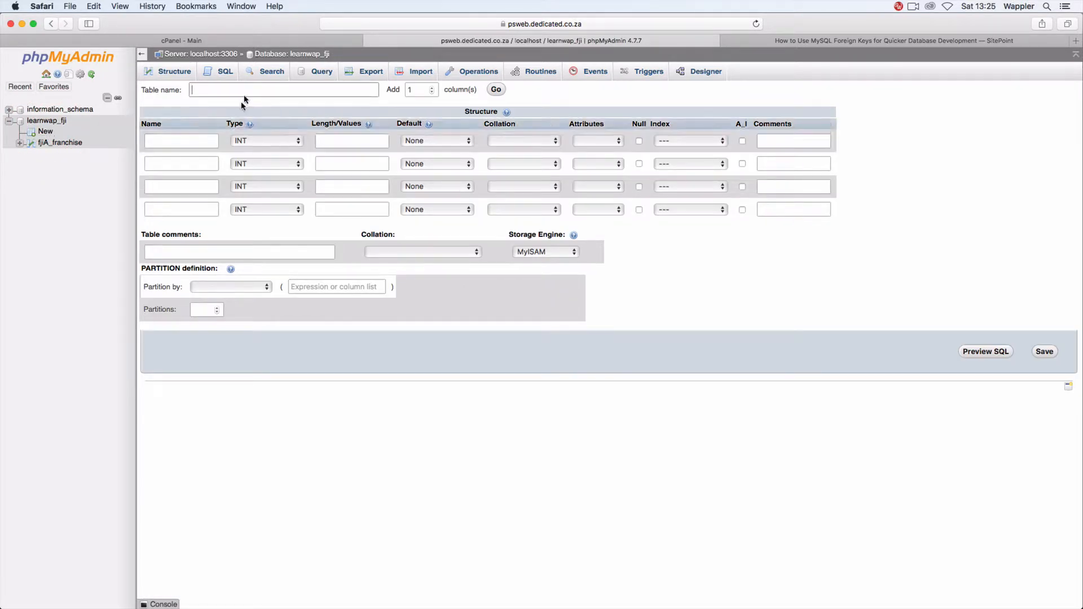
left_click(246, 90)
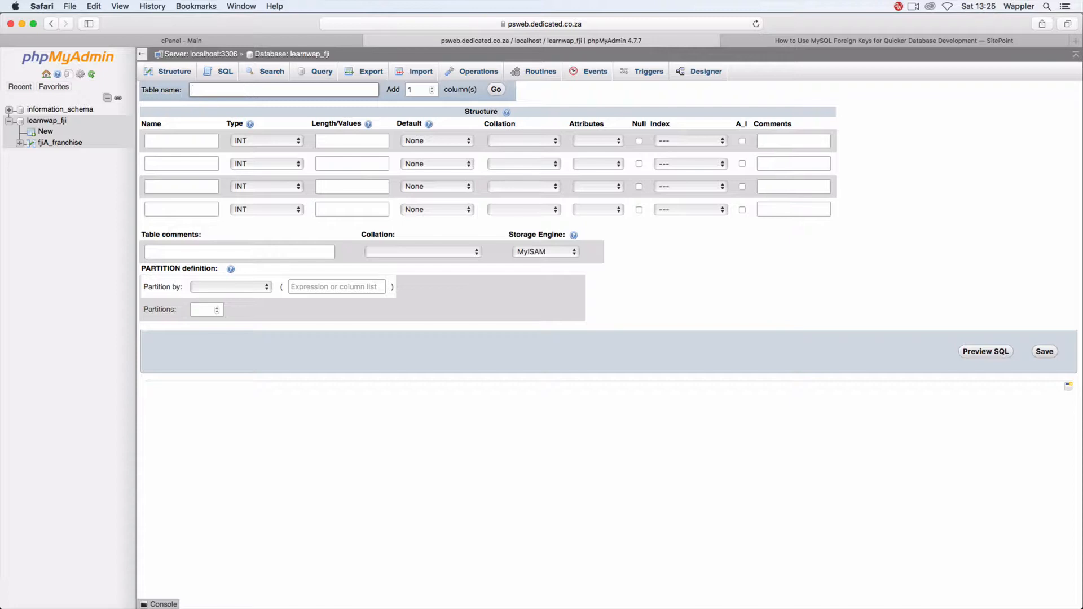
type("fjiB_store")
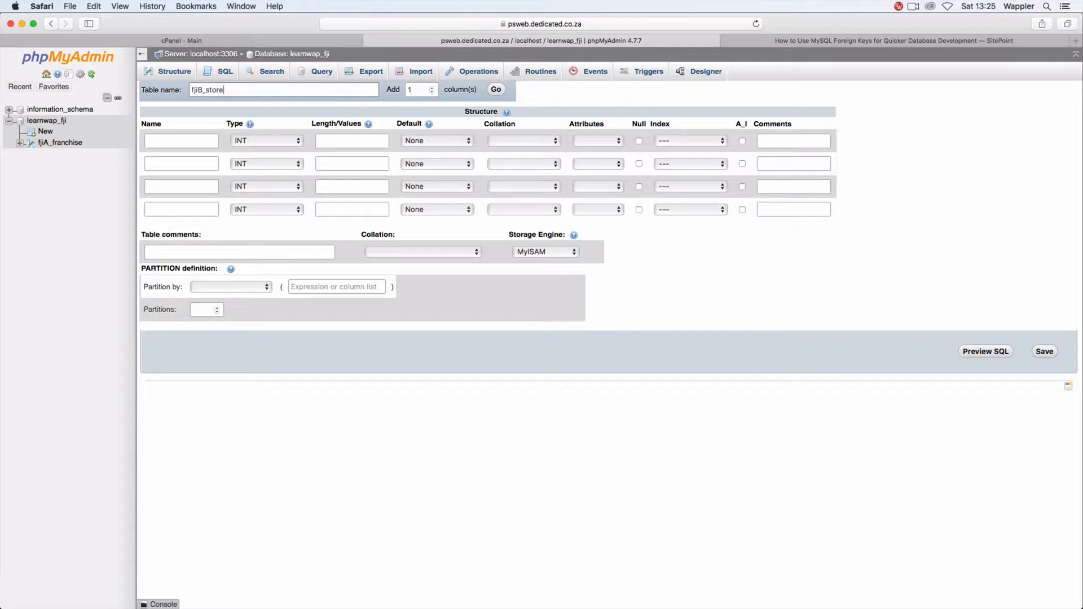
Step: Name the first four columns id_store, id_franchise_fk, s_account_number and s_store_name
left_click(197, 140)
left_click(195, 141)
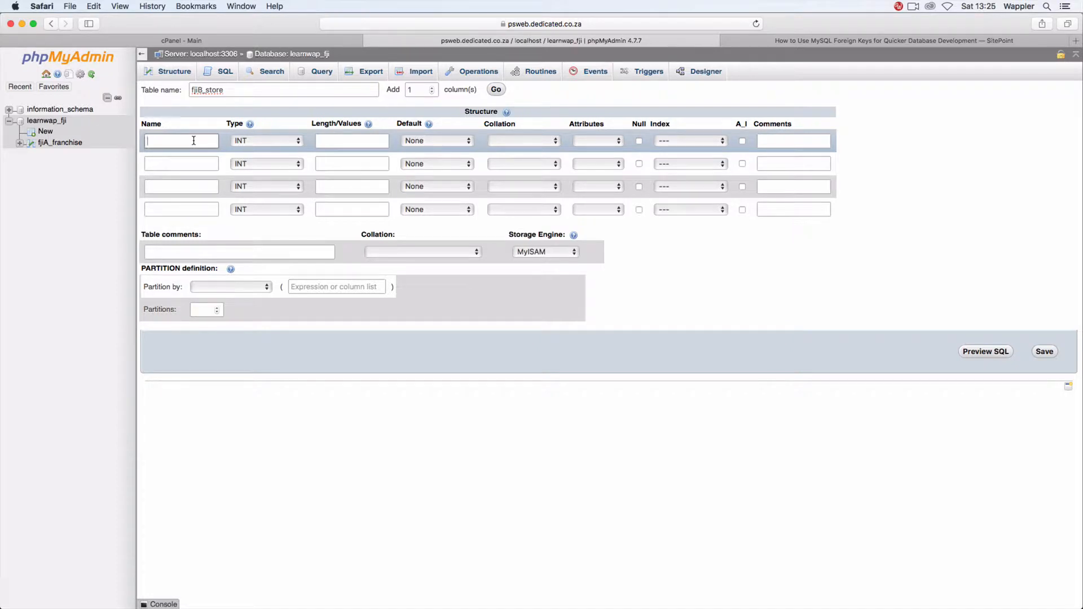
type("id_store")
left_click(198, 162)
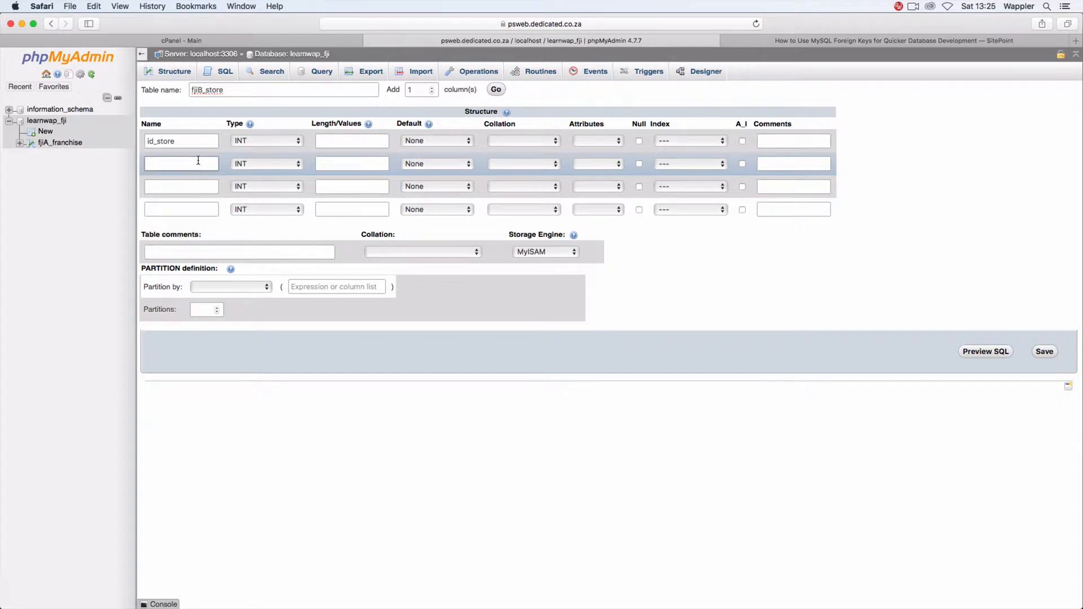
type("id_franchise_fk")
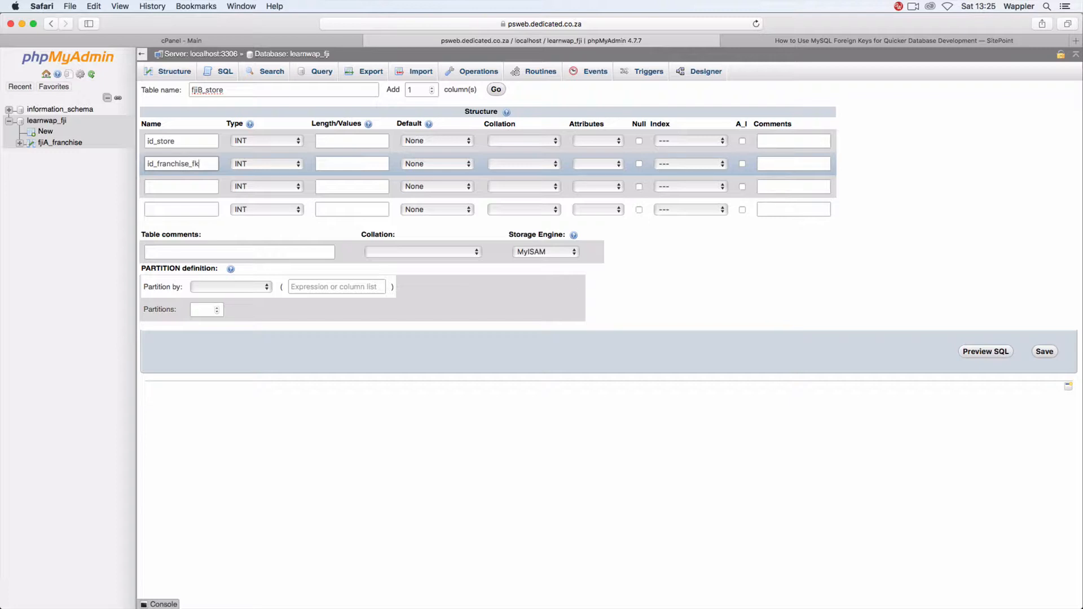
left_click(192, 187)
type("s")
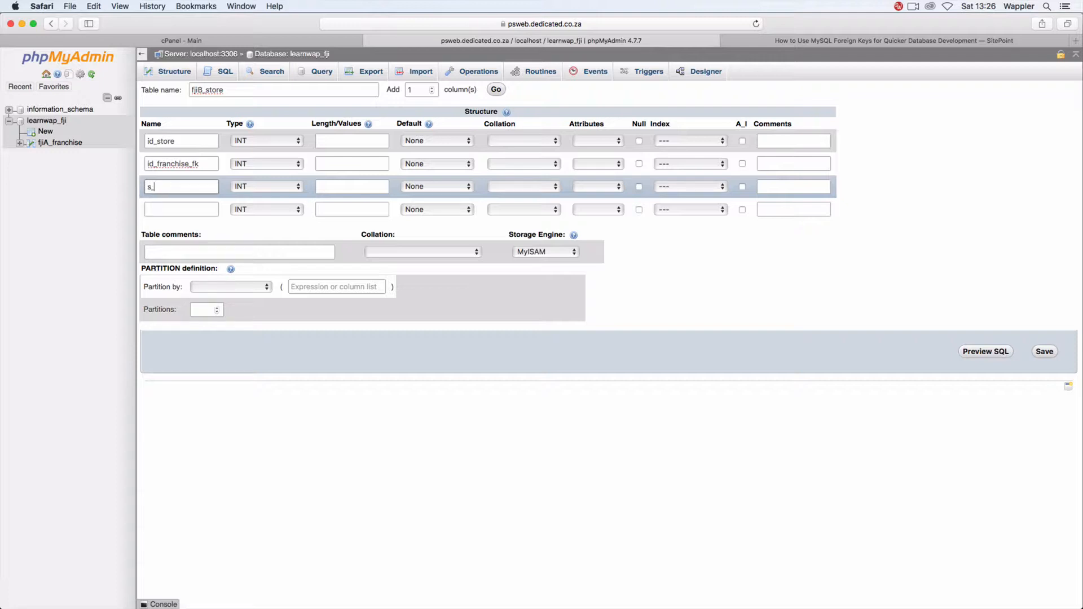
type("_account_number")
left_click(176, 207)
type("s_")
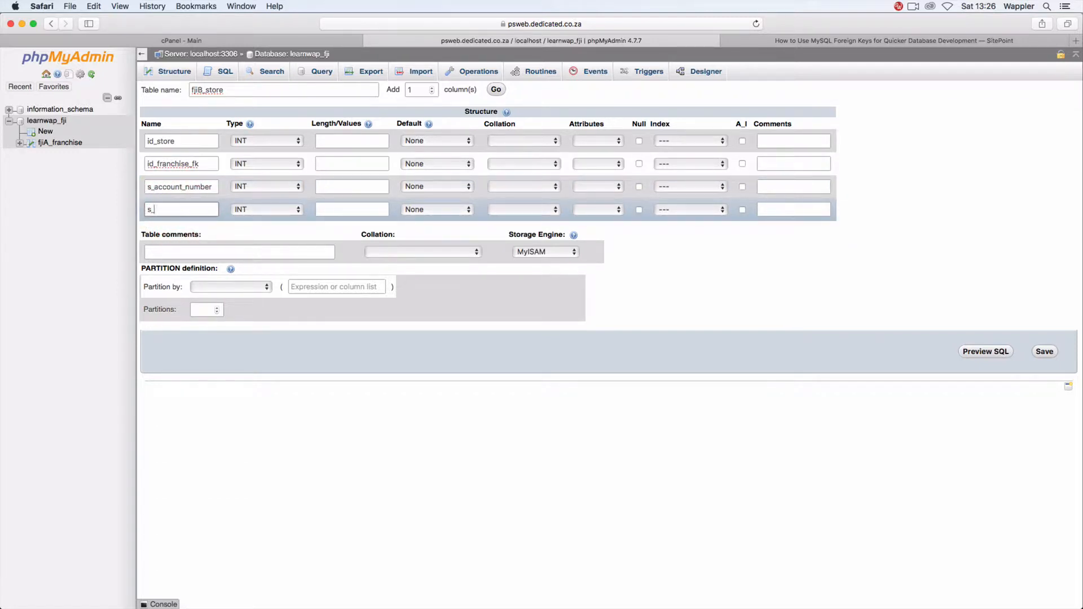
type("store_name")
Step: Set the table's storage engine to InnoDB and add 20 more column rows to the definition
left_click(536, 252)
left_click(543, 303)
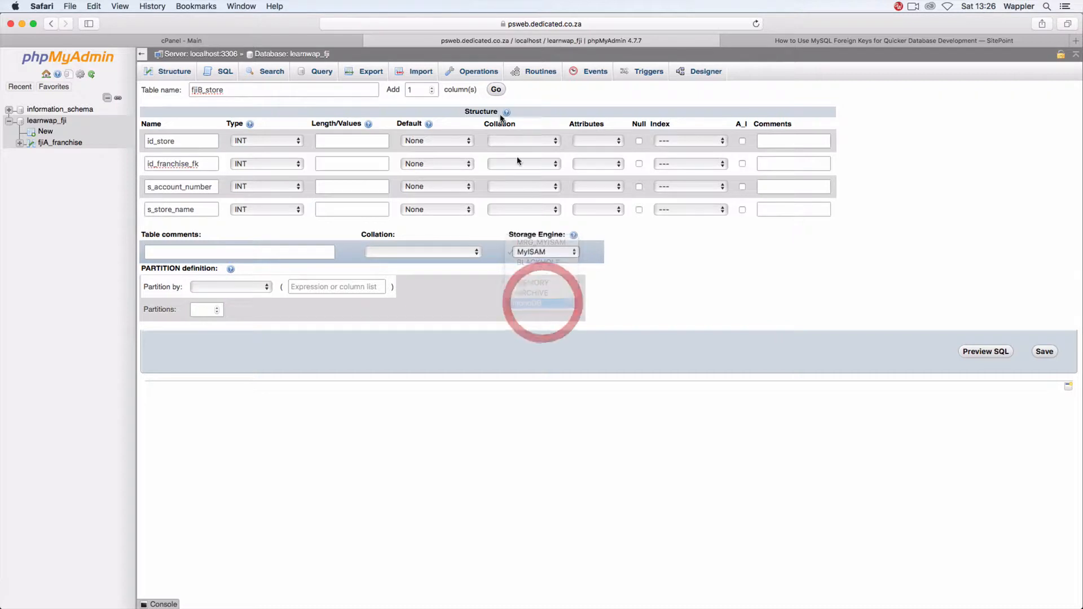
left_click(431, 88)
left_click(431, 88)
left_click(431, 89)
left_click(431, 89)
left_click(432, 88)
left_click(432, 88)
left_click(431, 88)
left_click(431, 89)
left_click(431, 88)
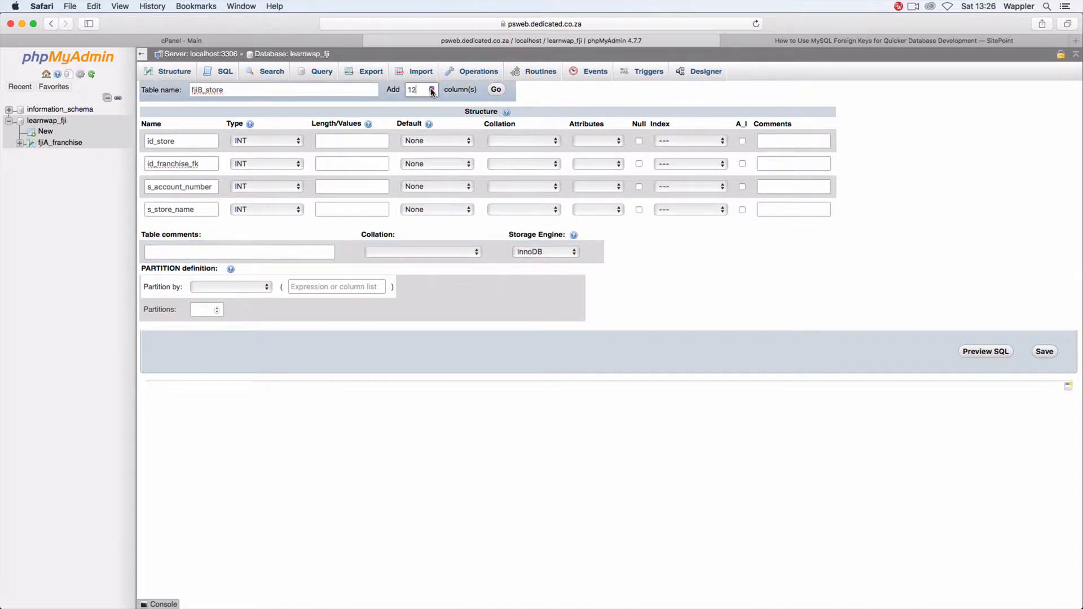
left_click(431, 89)
left_click(431, 88)
left_click(431, 88)
left_click(431, 88)
left_click(431, 88)
left_click(431, 89)
left_click(431, 89)
left_click(496, 92)
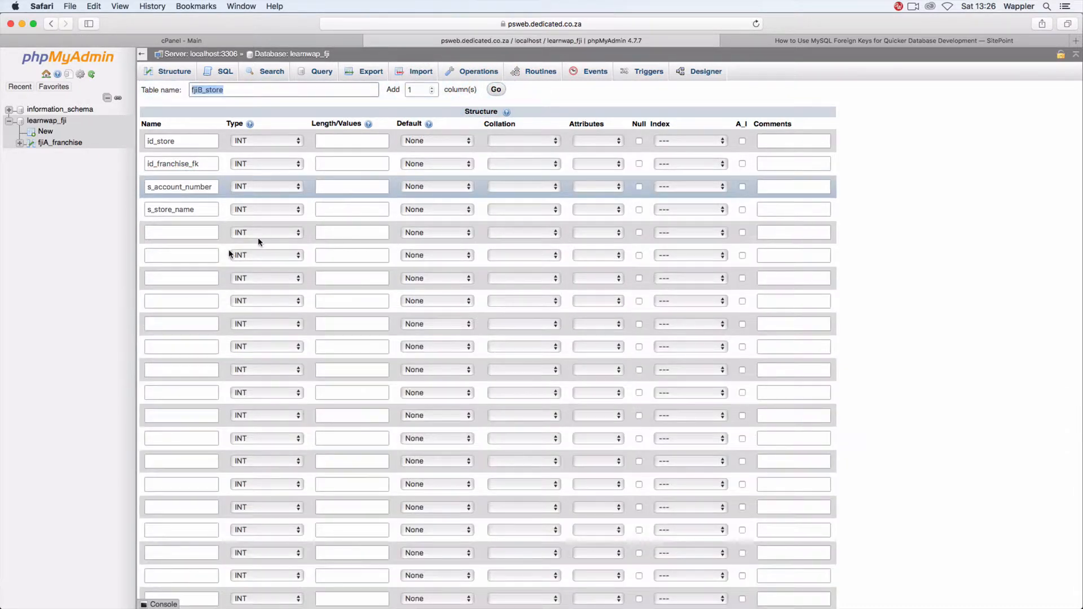
Step: Name the next four columns s_title, s_first_name, s_last_name and s_jobtitle
left_click(188, 233)
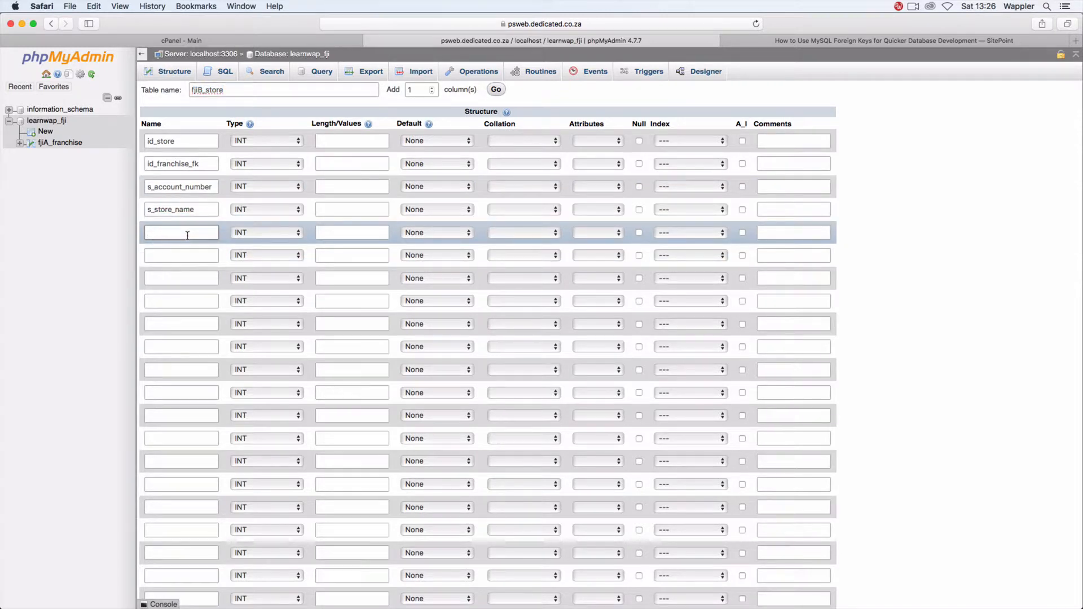
type("s_title")
left_click(190, 256)
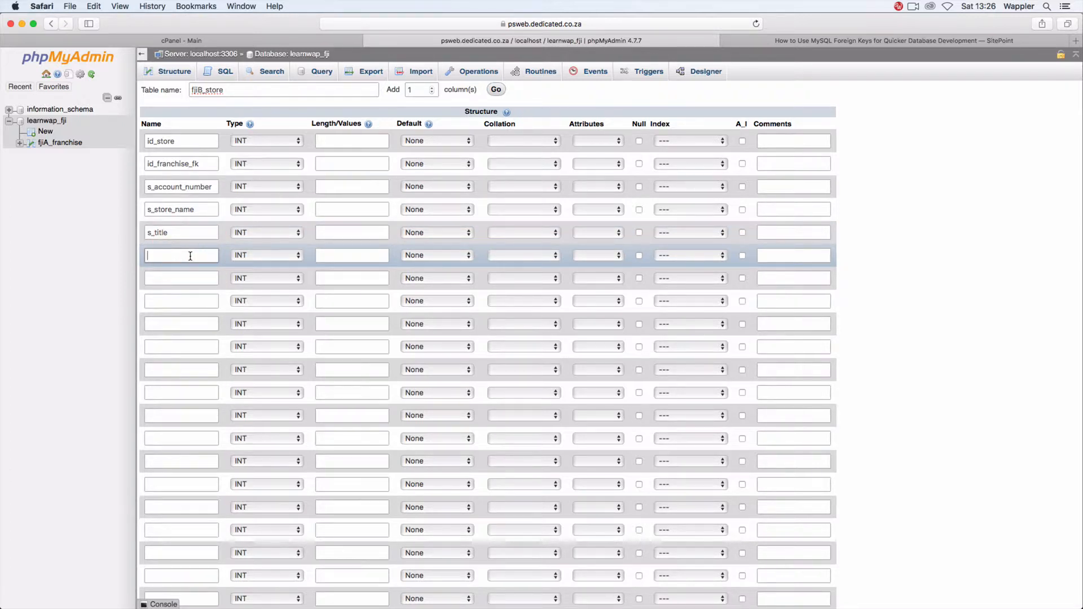
type("s_first_name")
left_click(189, 277)
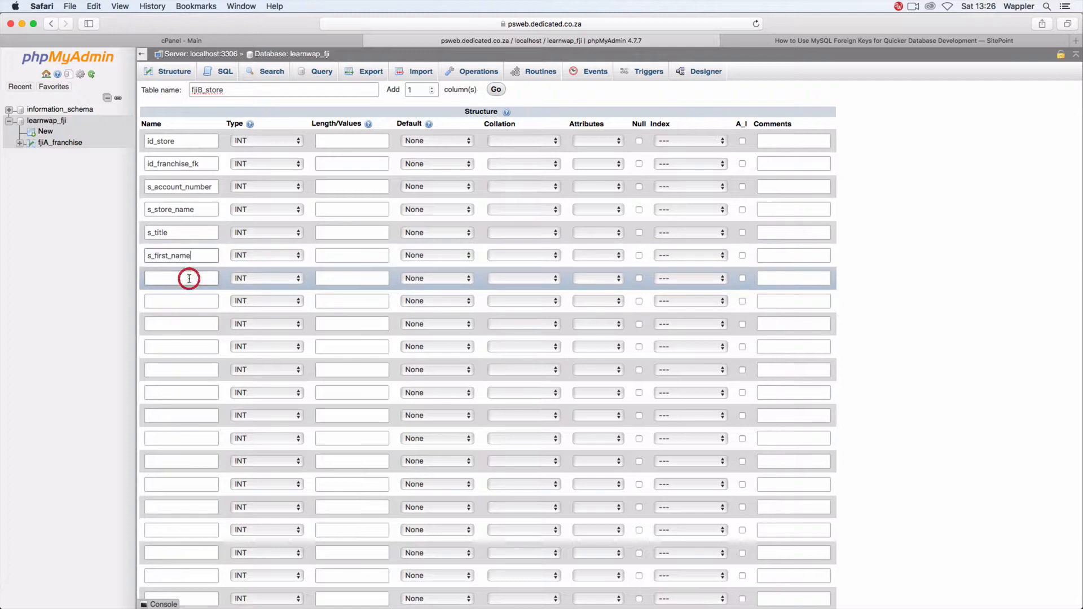
type("s_last_name")
left_click(179, 300)
type("s")
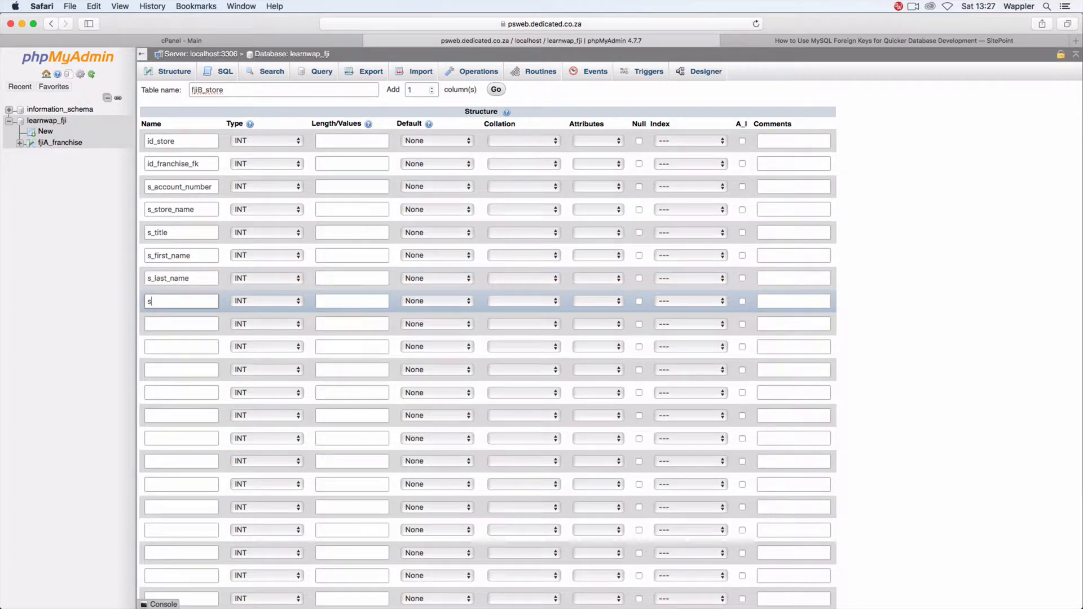
type("_jobtitle")
Step: Name the five columns after s_jobtitle s_email, s_email2, s_email3, s_email4 and s_email5
left_click(177, 323)
type("s")
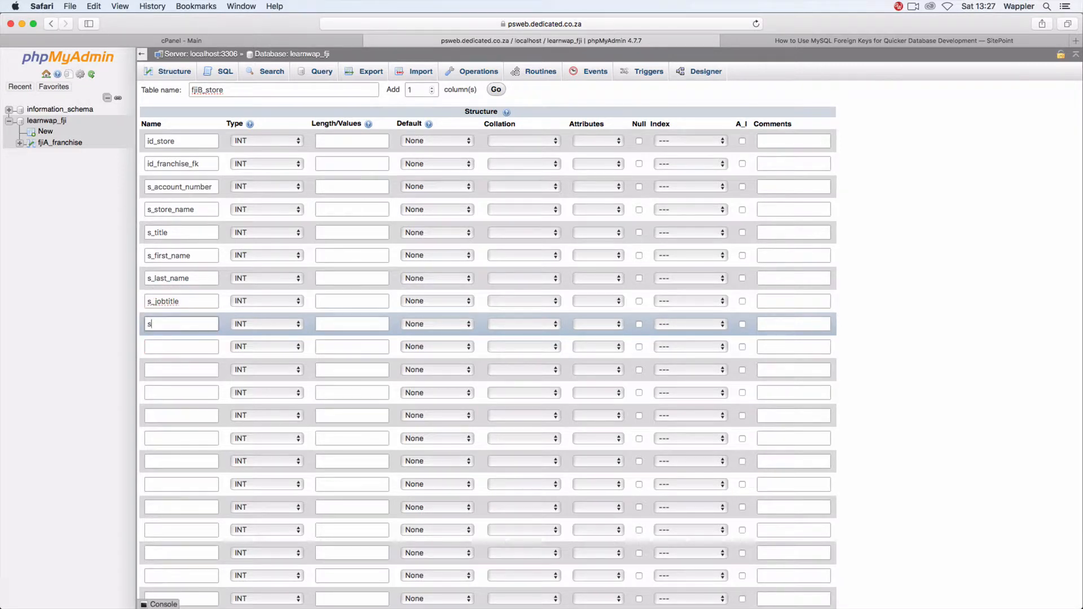
type("_email")
left_click_drag(184, 324, 135, 323)
key("super+c")
left_click(171, 347)
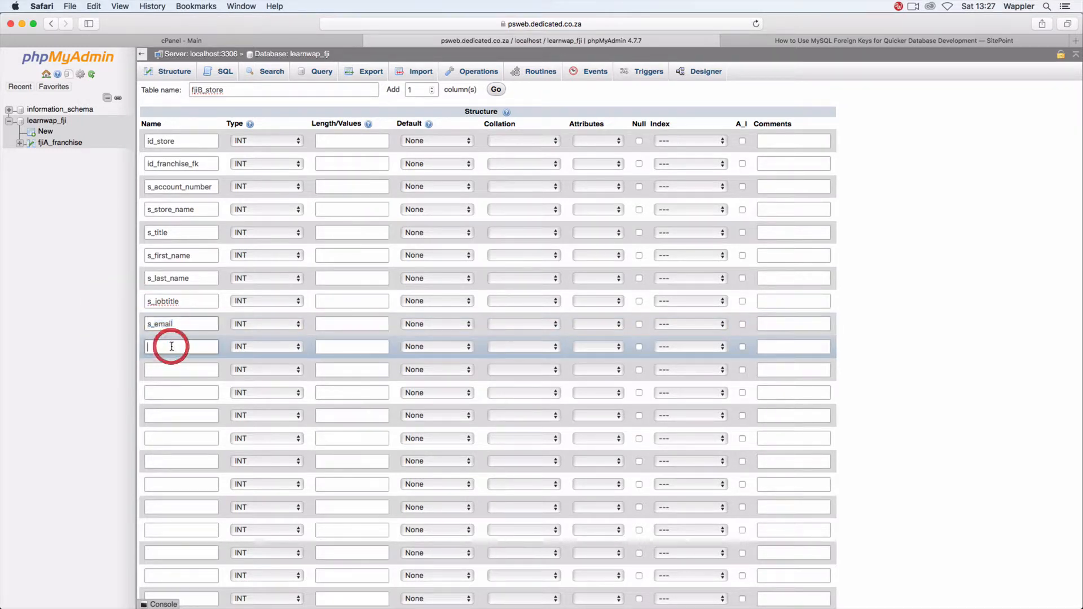
key("super+v")
type("2")
left_click(175, 370)
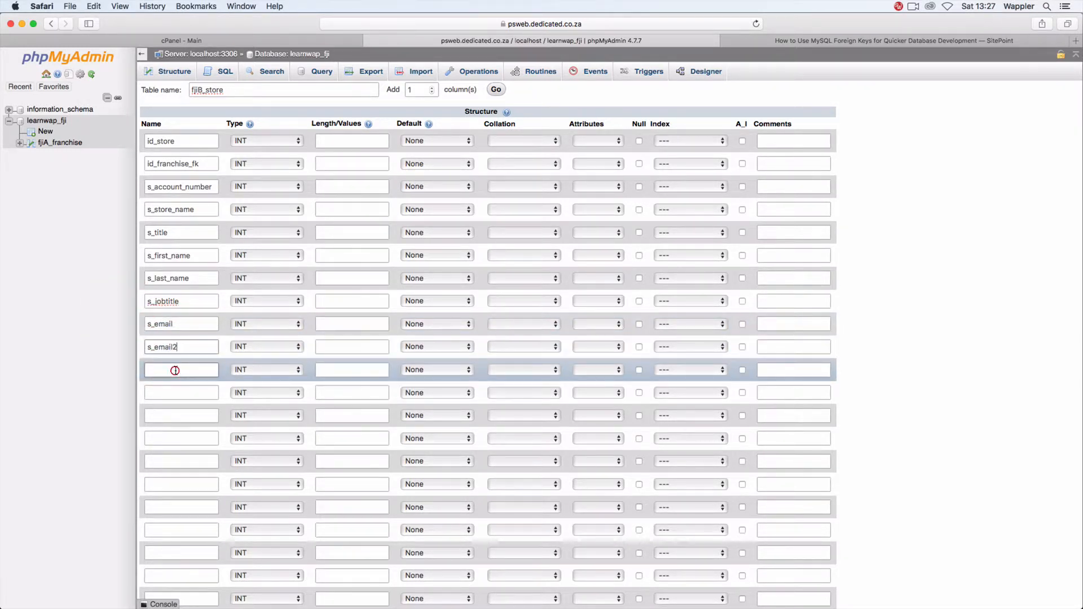
key("super+v")
type("3")
left_click(173, 393)
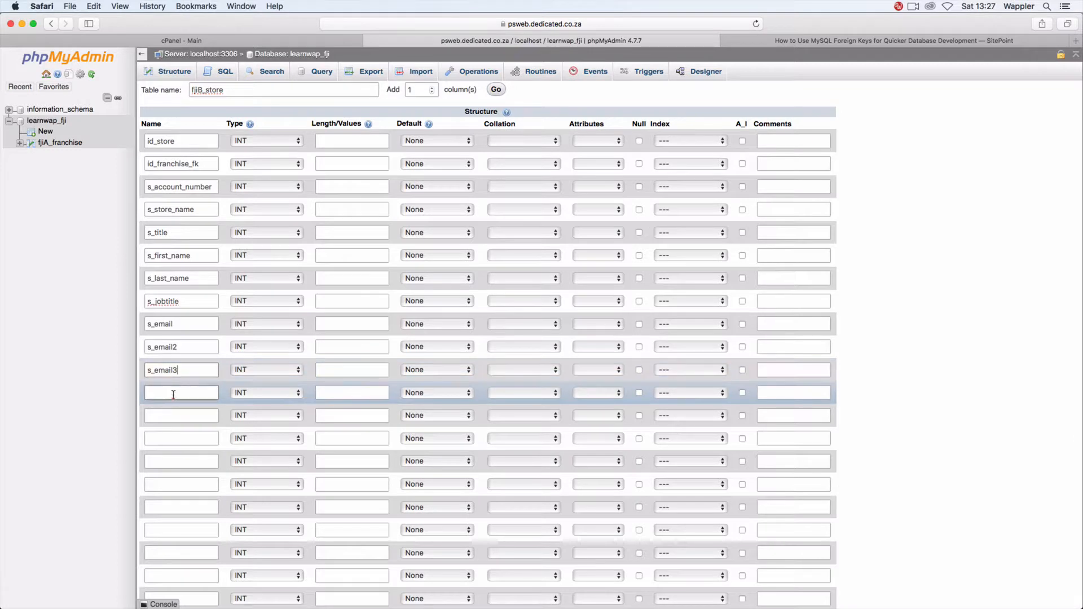
key("super+v")
type("4")
left_click(211, 415)
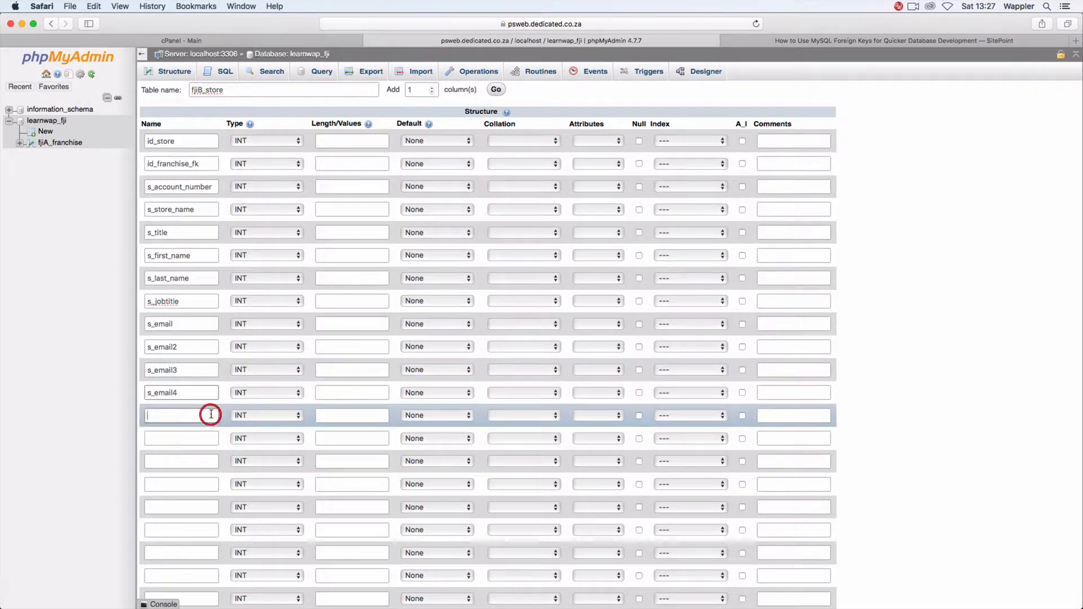
key("super+v")
type("5")
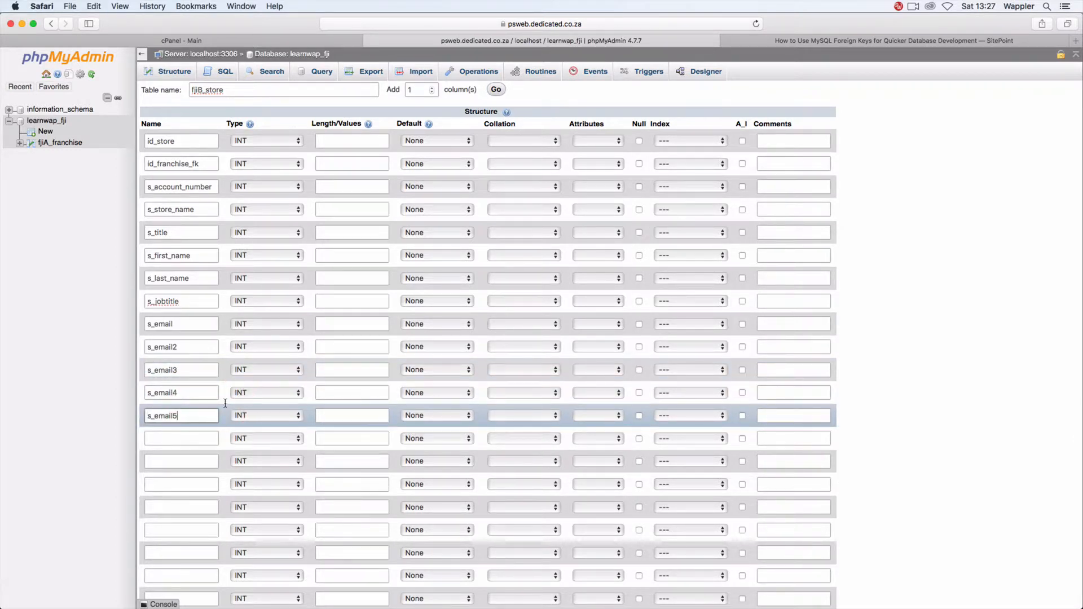
Step: Continue the e-mail columns with the names s_email6, s_email7, s_email8, s_email9 and s_email10
left_click(201, 440)
key("super+v")
type("6")
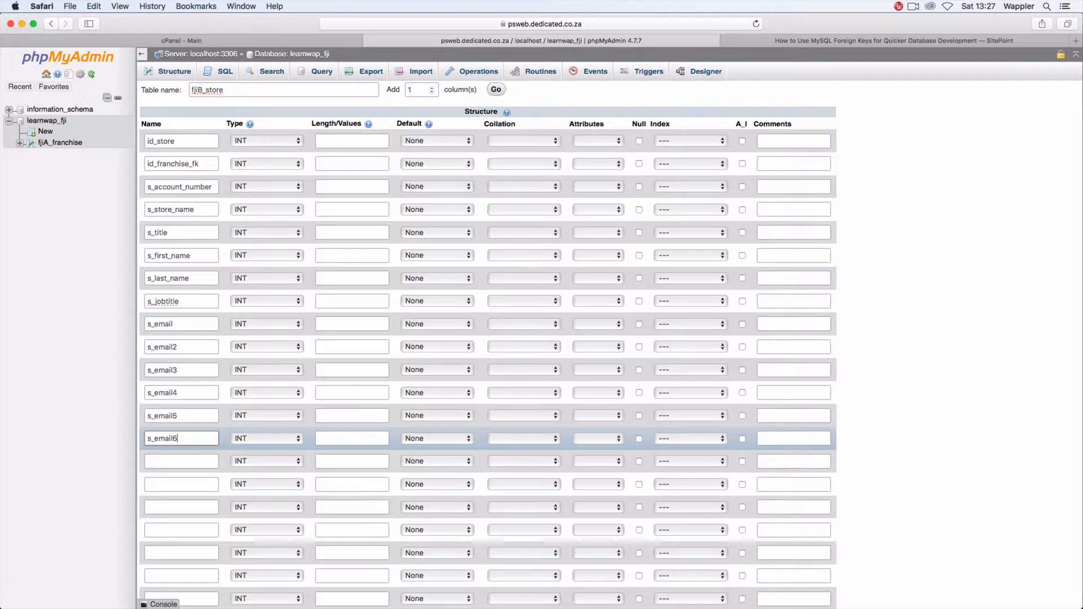
left_click(149, 457)
key("super+v")
type("7")
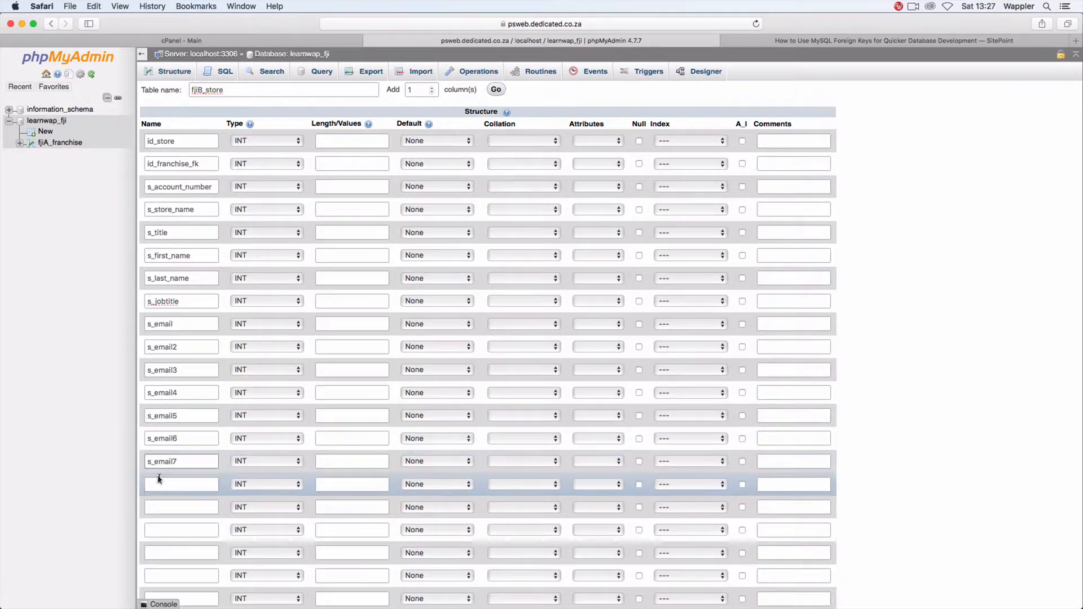
left_click(160, 478)
key("super+v")
type("8")
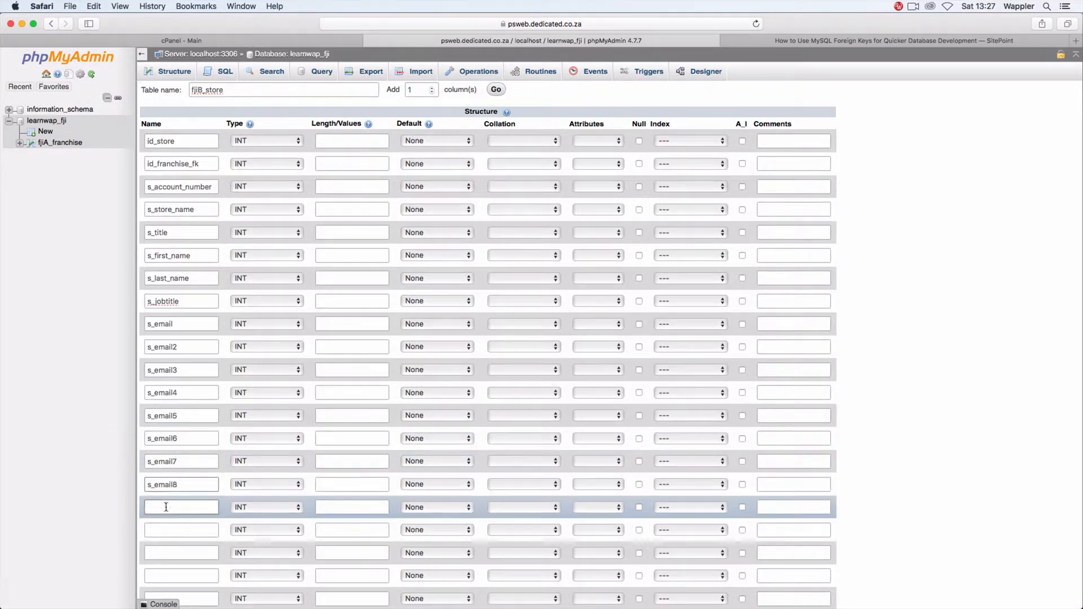
left_click(165, 507)
key("super+v")
type("9")
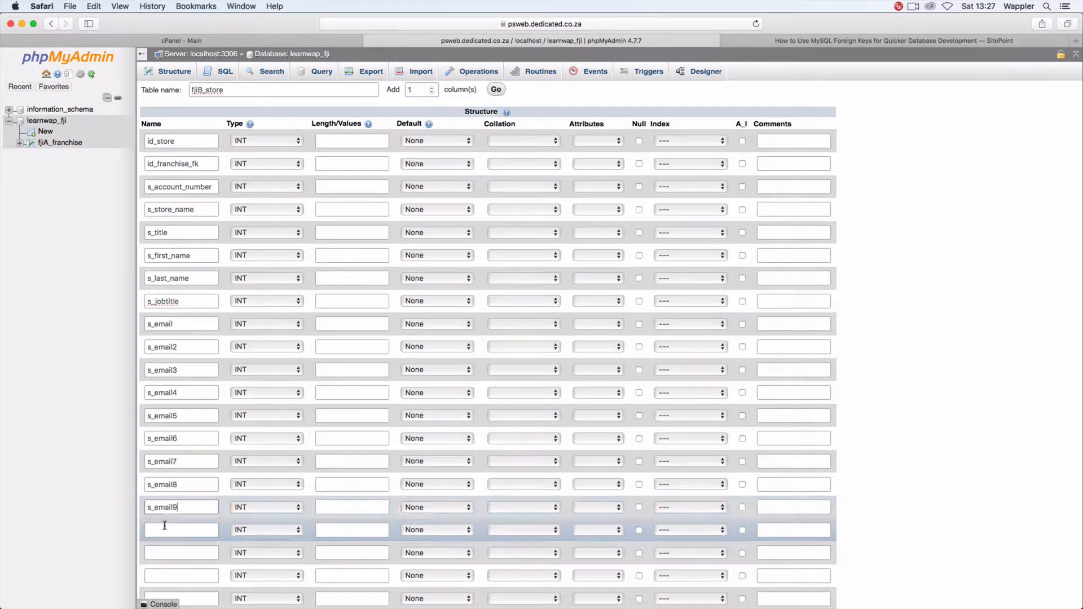
left_click(165, 526)
key("super+v")
type("1")
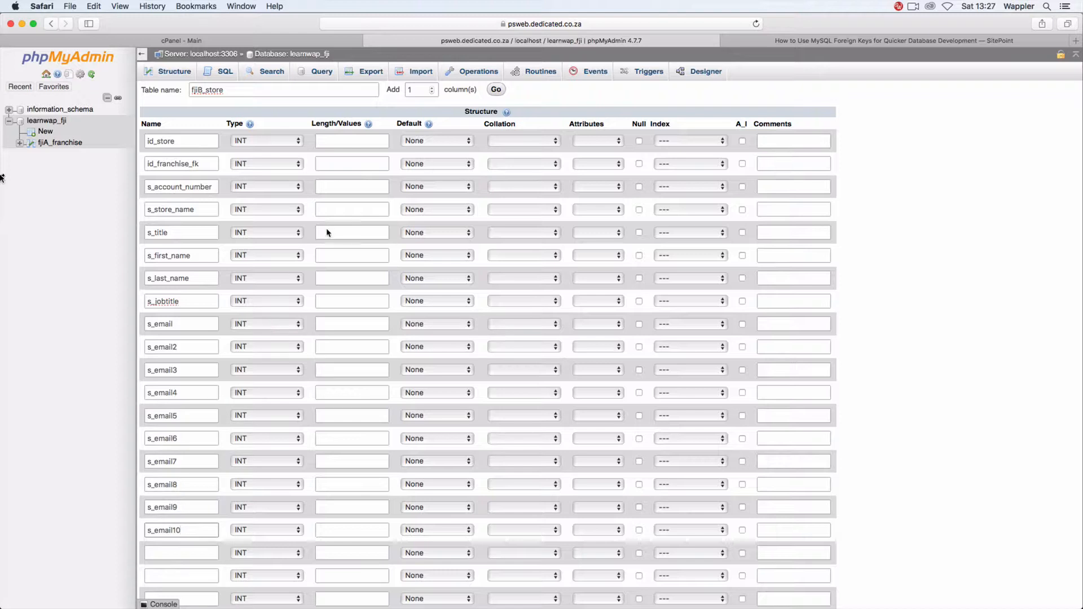
Step: Name the three columns after s_email10 s_phone_landline, s_phone_mobile and s_fax
left_click(186, 554)
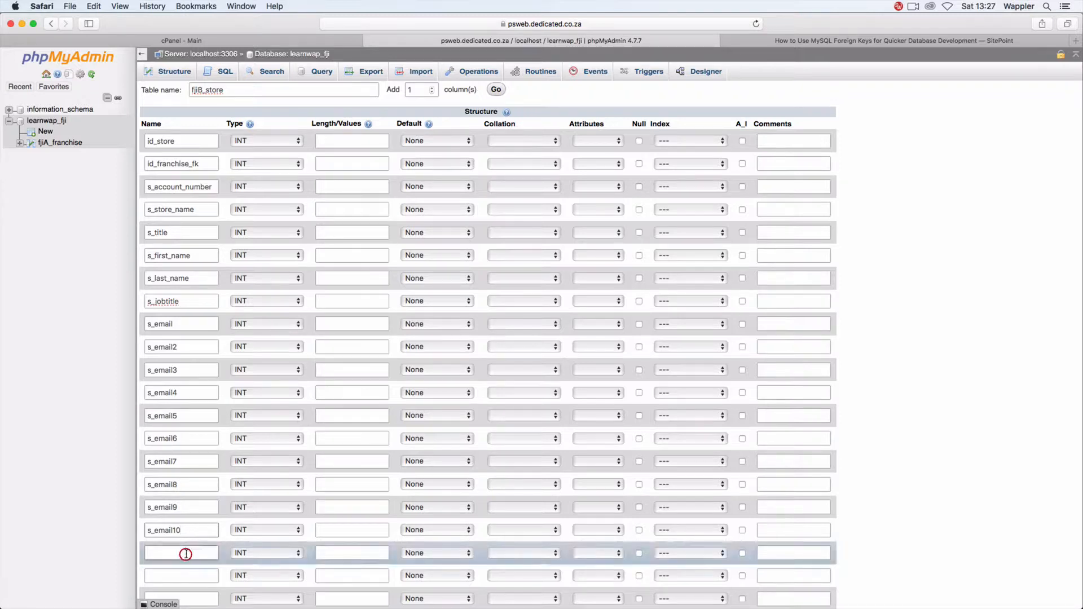
type("s_phone_landline")
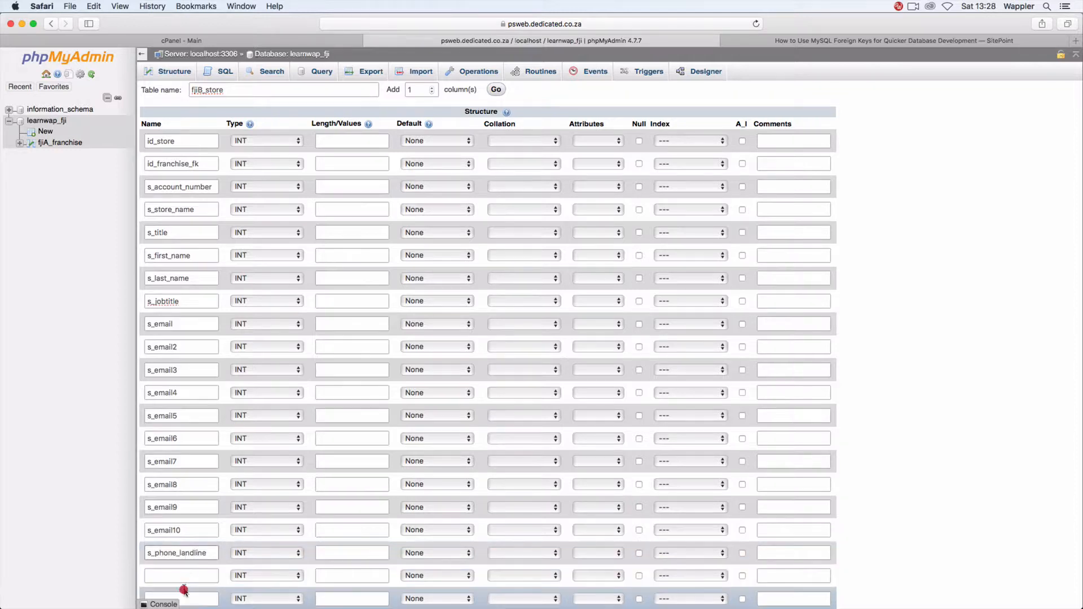
left_click(186, 580)
type("s_phon")
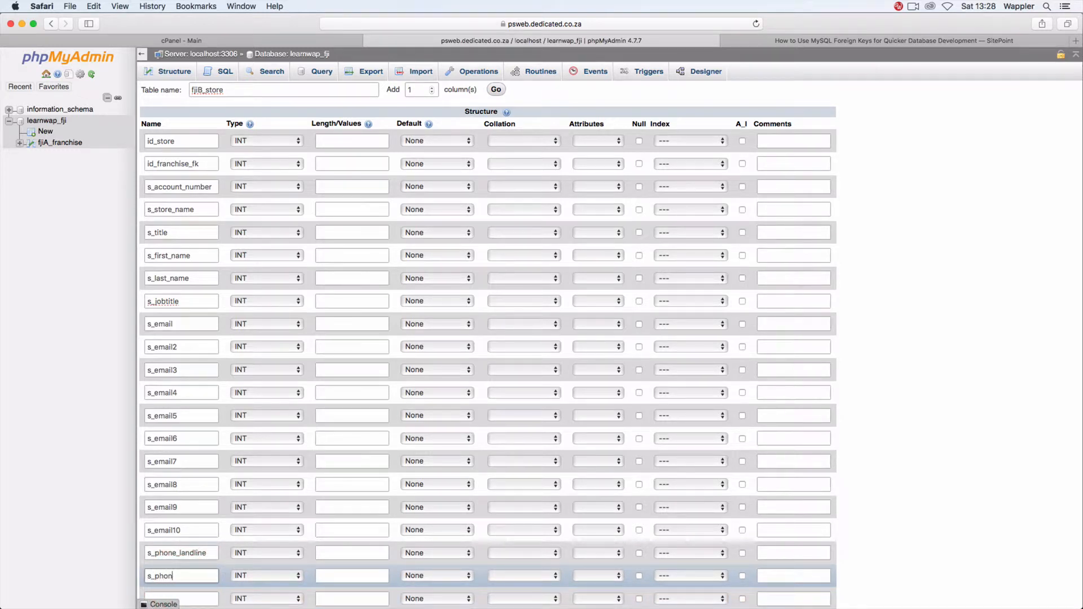
type("e_mobile")
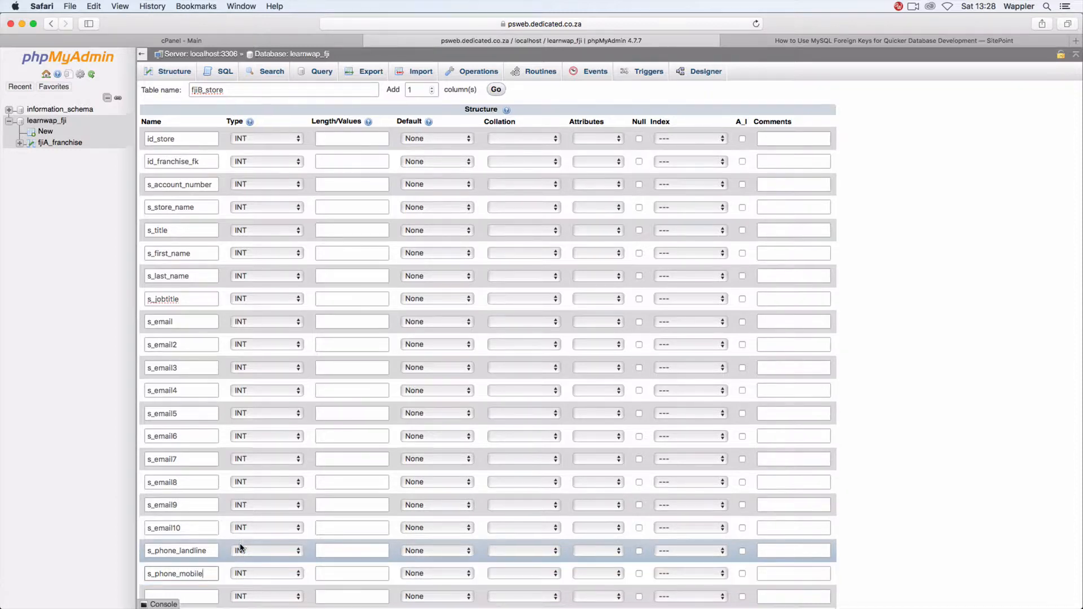
scroll(239, 543, "down", 5)
left_click(158, 349)
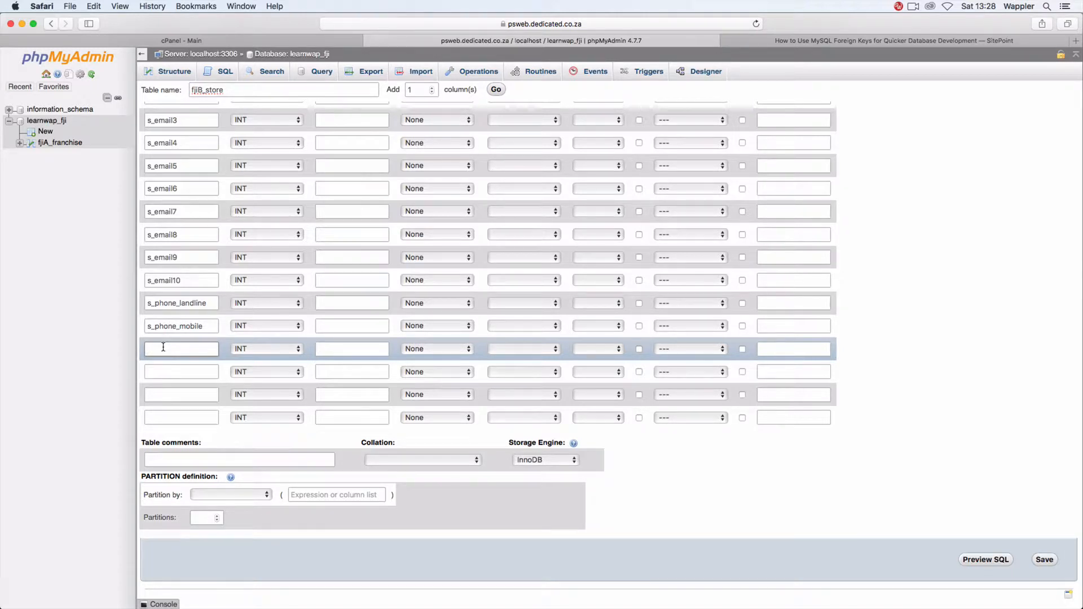
type("s_fax")
Step: Name the last three empty columns s_delivery_address1, s_delivery_address2 and s_delivery_address3
left_click(182, 374)
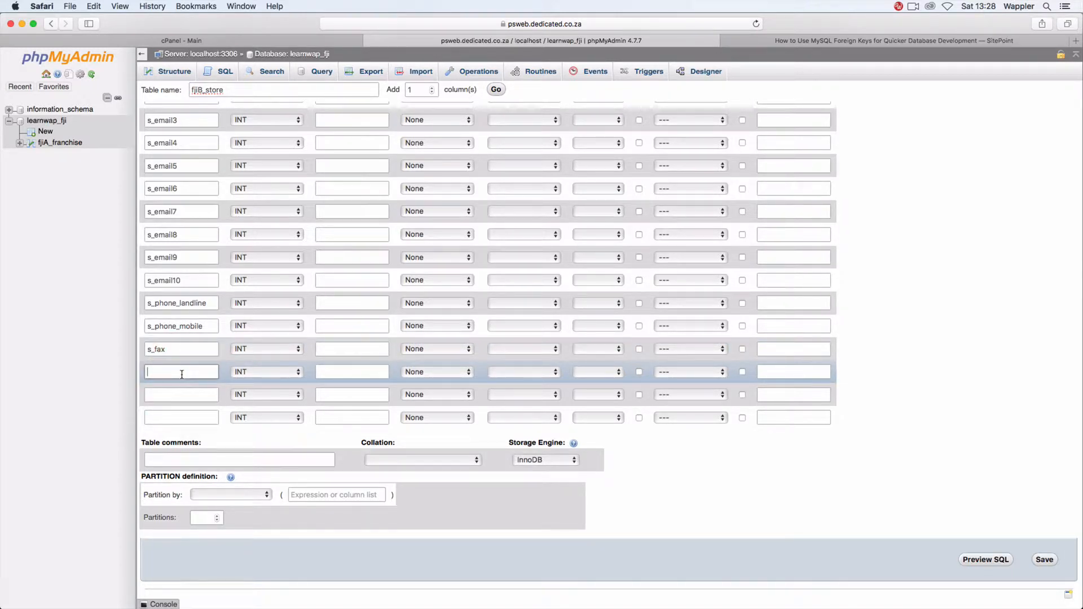
type("s_delivery_address1")
triple_click(213, 372)
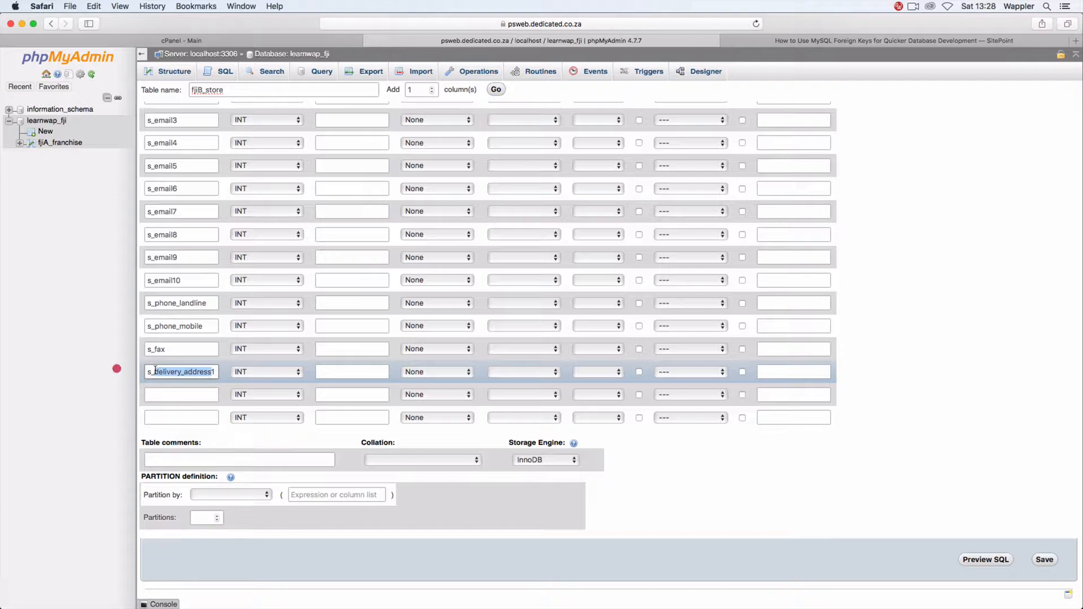
key("ctrl+c")
left_click(198, 395)
key("ctrl+v")
key("BackSpace")
type("2")
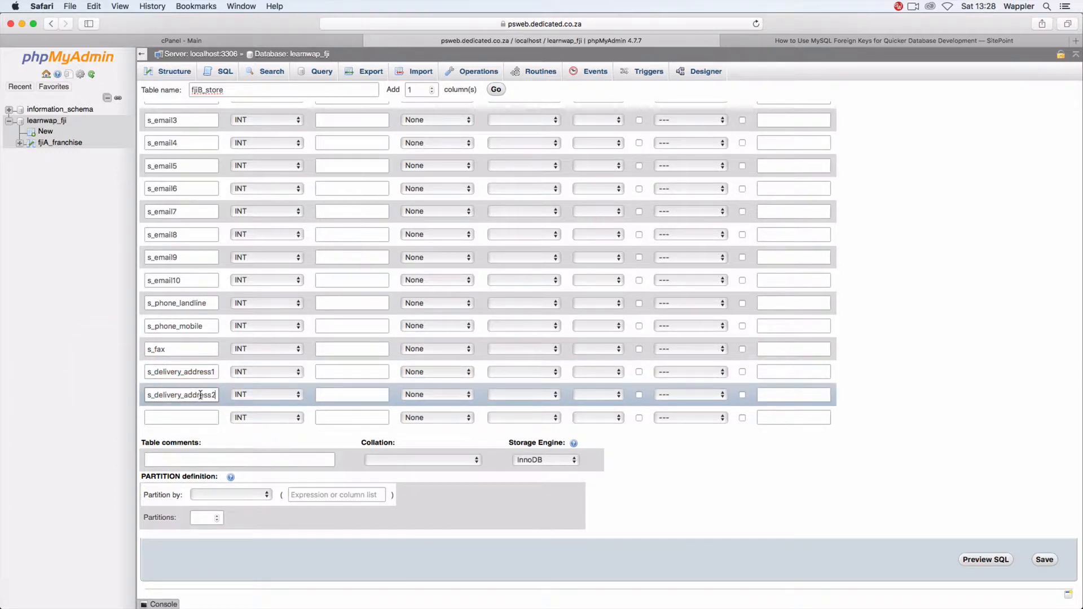
left_click(201, 417)
key("ctrl+v")
key("BackSpace")
type("3")
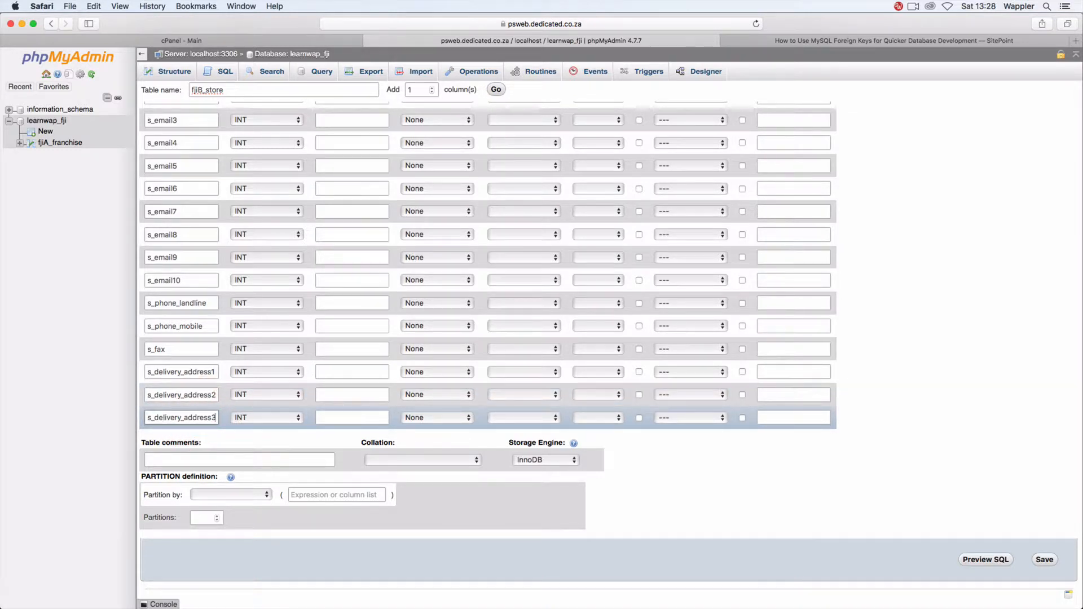
Step: Add 10 more columns to the fjiB_store table definition
scroll(374, 327, "up", 10)
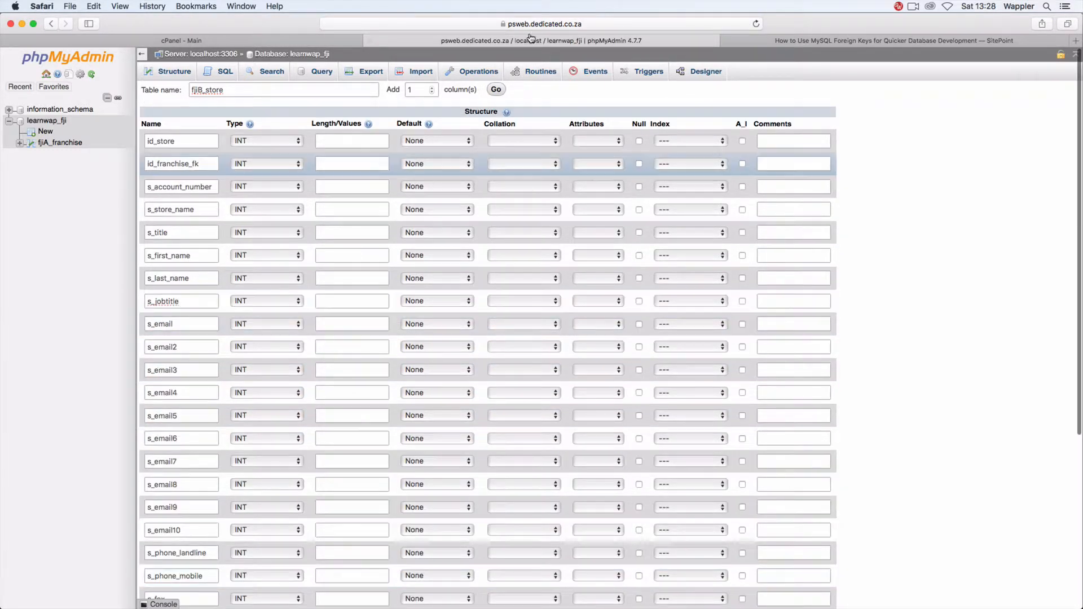
double_click(421, 90)
type("4")
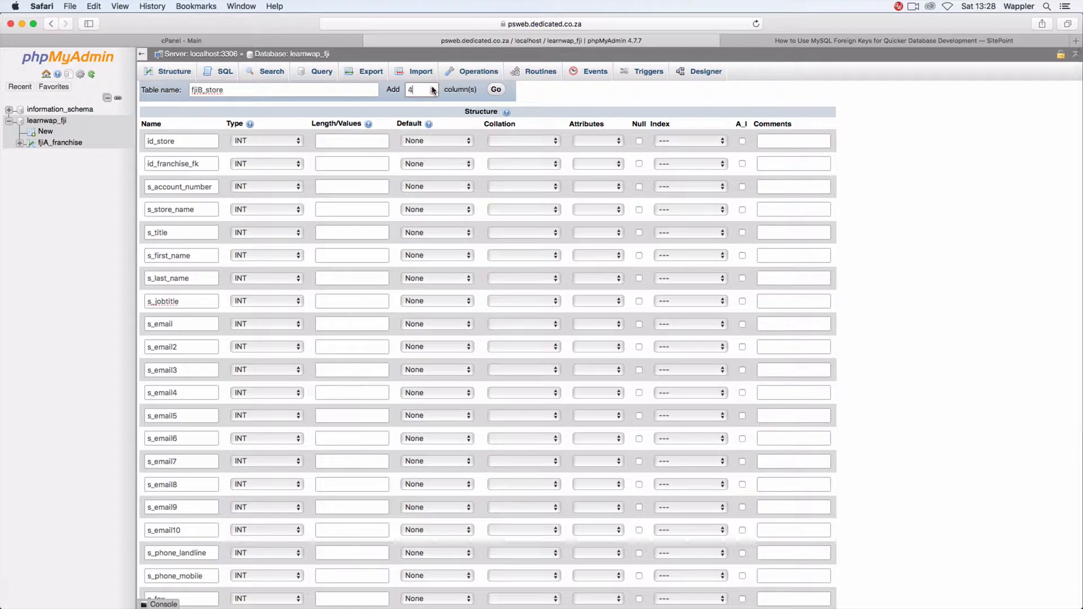
double_click(433, 87)
left_click(433, 88)
left_click(433, 88)
left_click(433, 88)
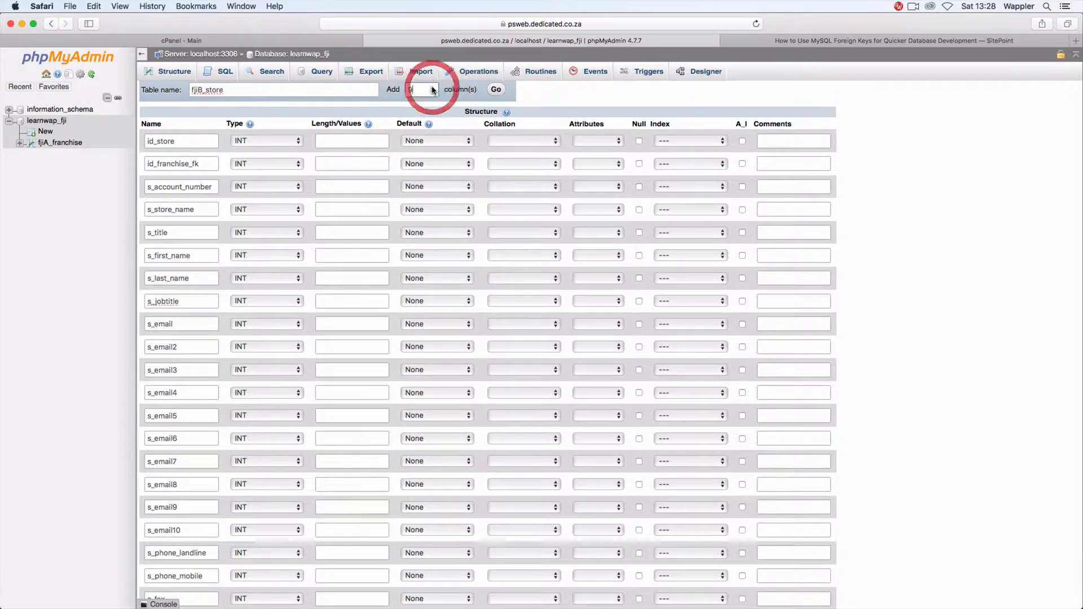
left_click(433, 88)
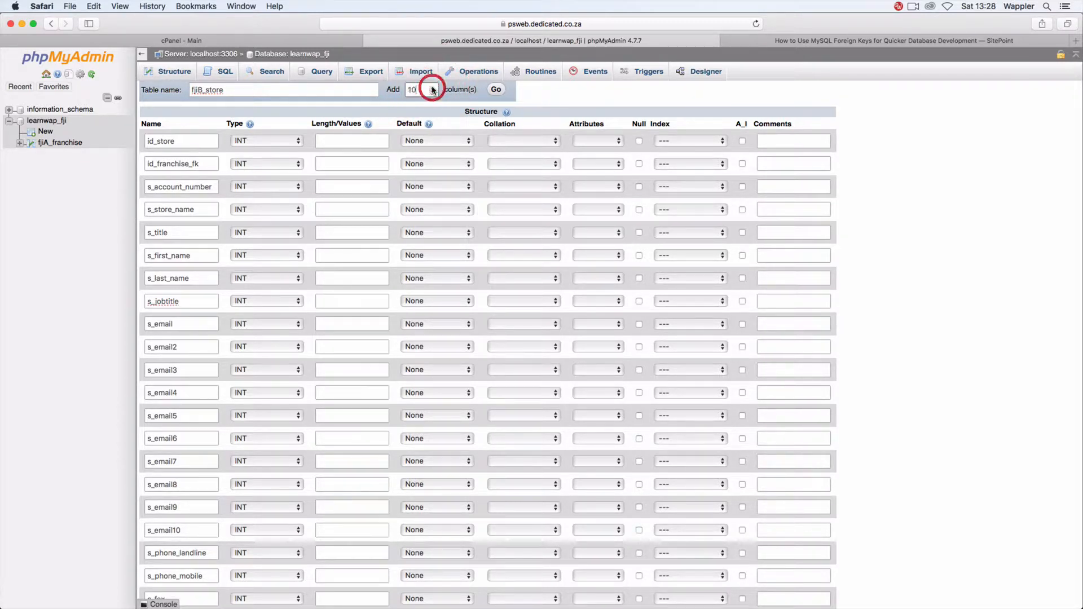
left_click(496, 89)
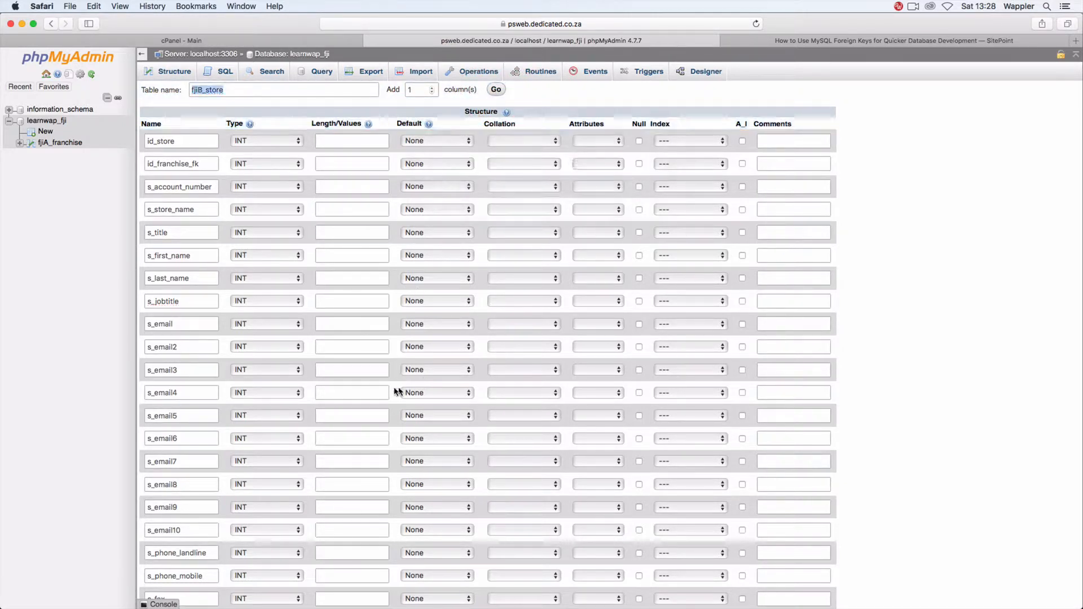
Step: Name the two columns after s_delivery_address3 s_delivery_address4 and s_delivery_address5
scroll(383, 387, "down", 8)
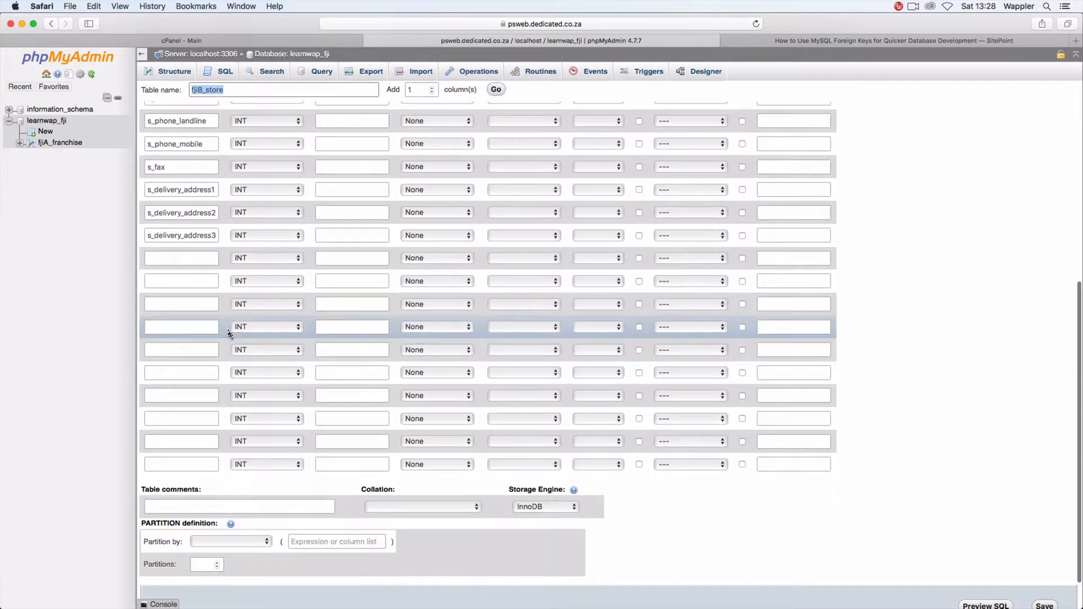
left_click(181, 258)
key("super+v")
type("4")
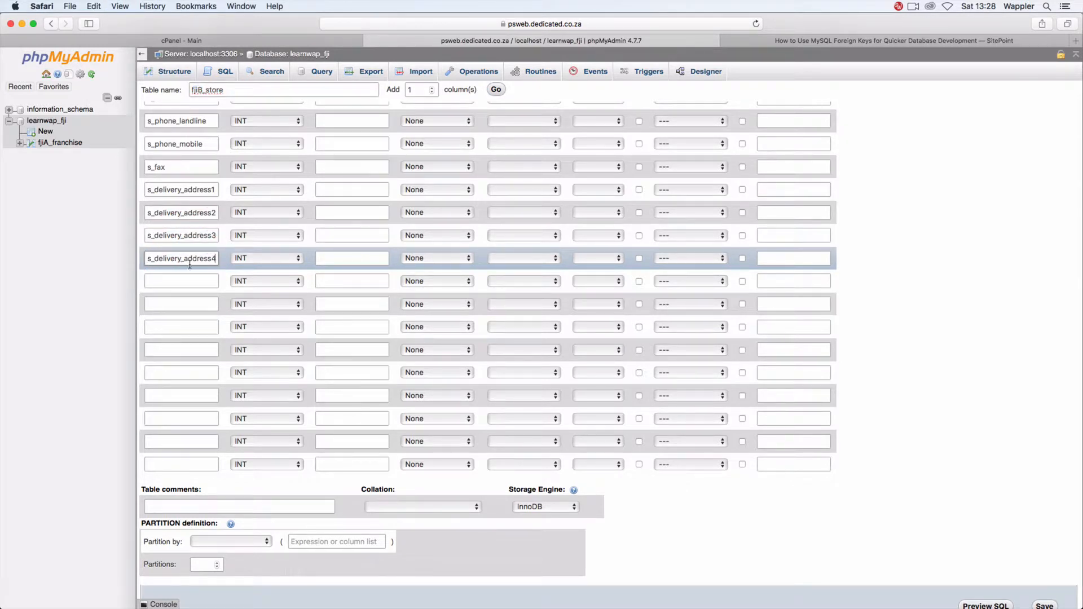
left_click(186, 281)
key("super+v")
type("5")
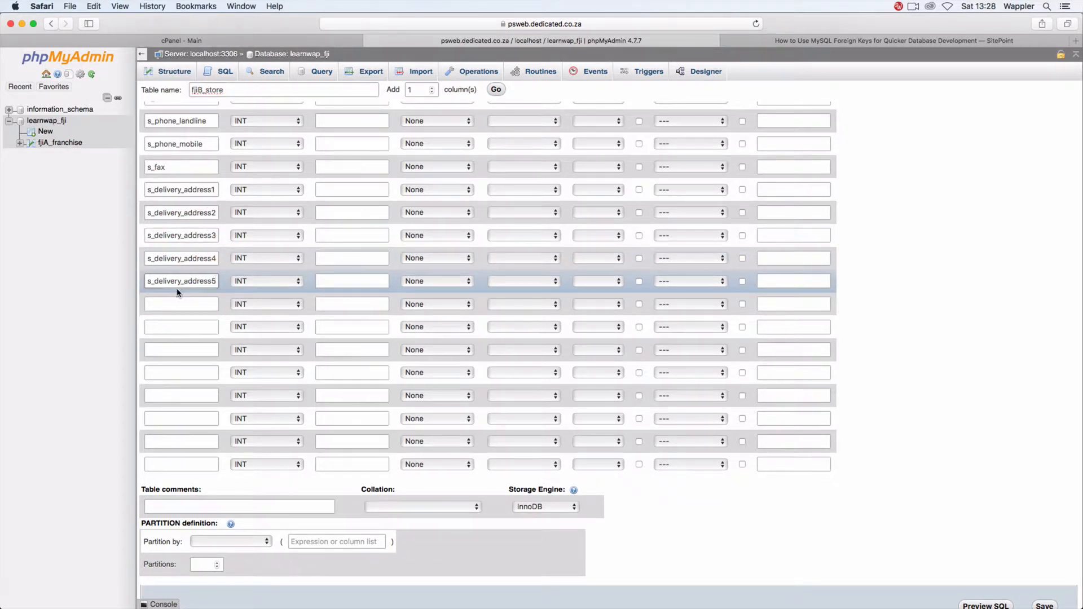
Step: Name the two columns after s_delivery_address5 s_postal_address1 and s_postal_address2
left_click(177, 303)
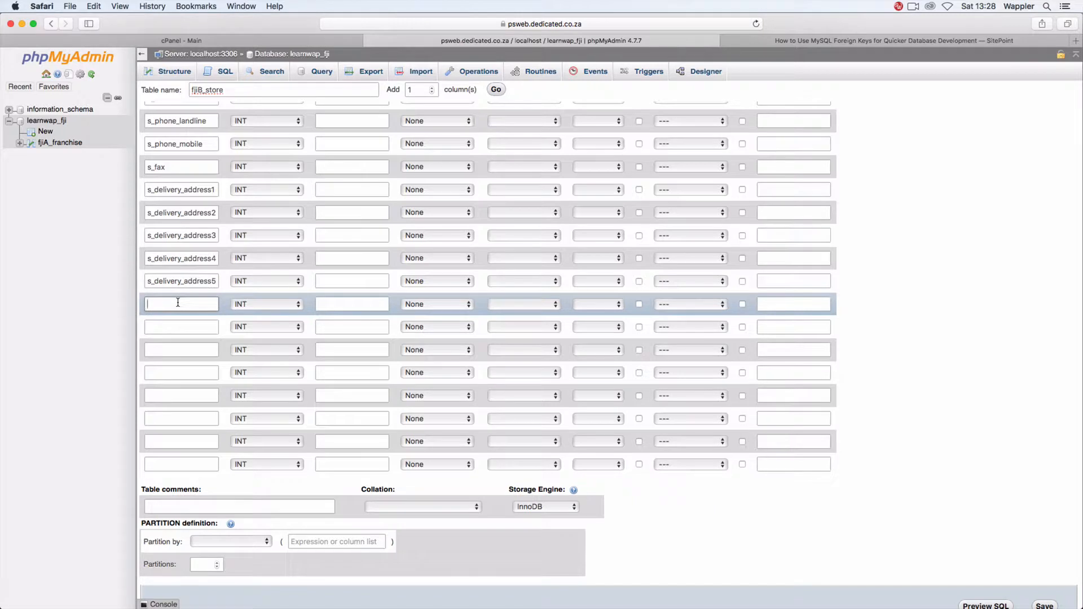
type("s_postal_address1")
left_click_drag(208, 305, 130, 300)
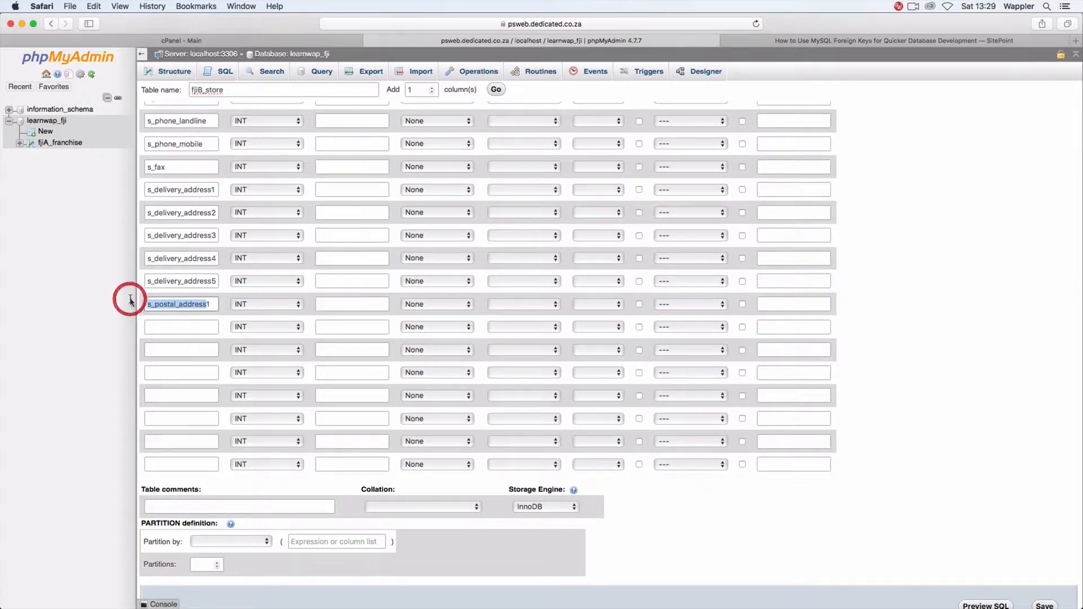
key("super+c")
left_click(184, 321)
key("super+v")
key("BackSpace")
type("2")
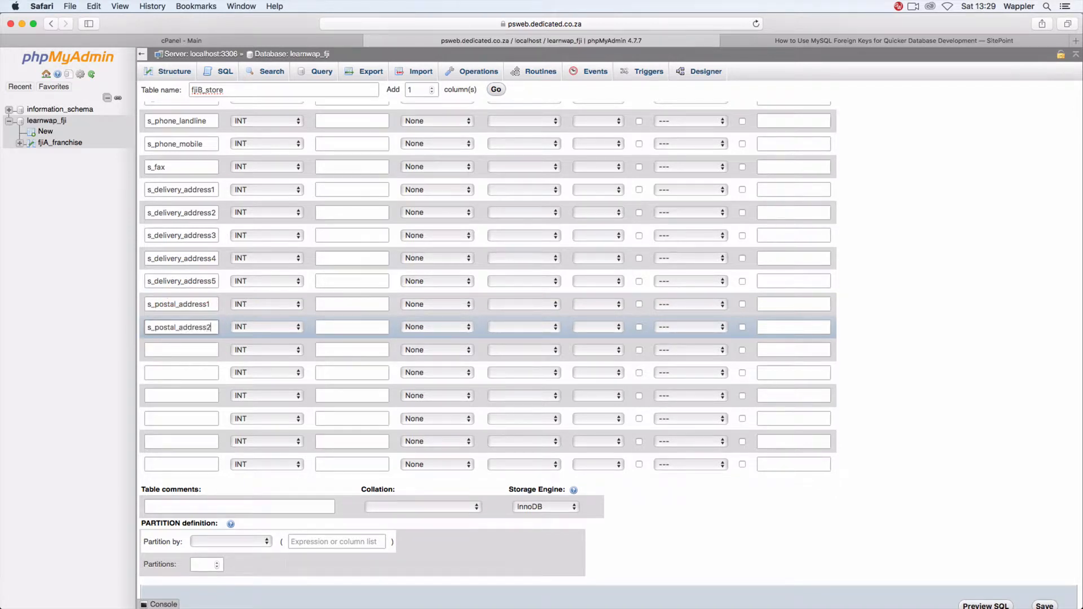
Step: Continue the postal address columns with the names s_postal_address3, s_postal_address4 and s_postal_address5
left_click(193, 349)
key("super+v")
key("BackSpace")
type("3")
left_click(200, 372)
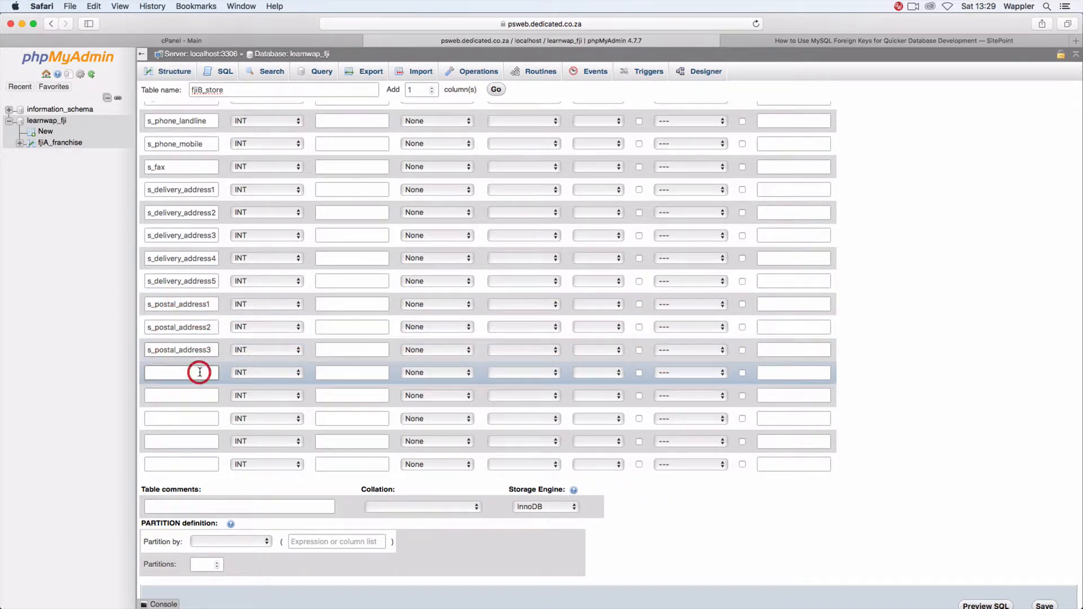
key("super+v")
key("BackSpace")
type("4")
left_click(193, 395)
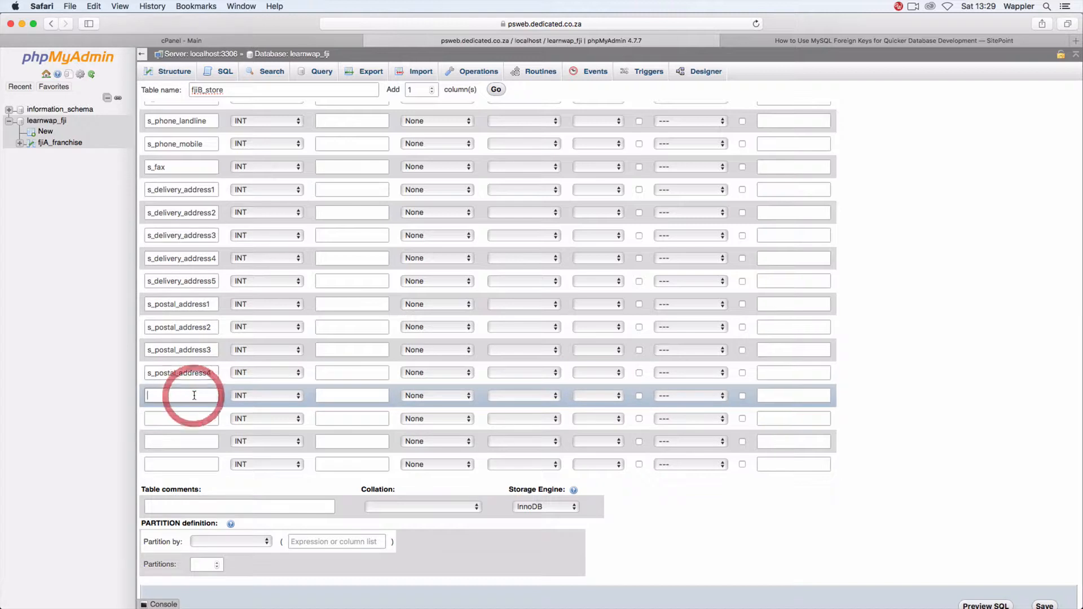
key("super+v")
key("BackSpace")
type("5")
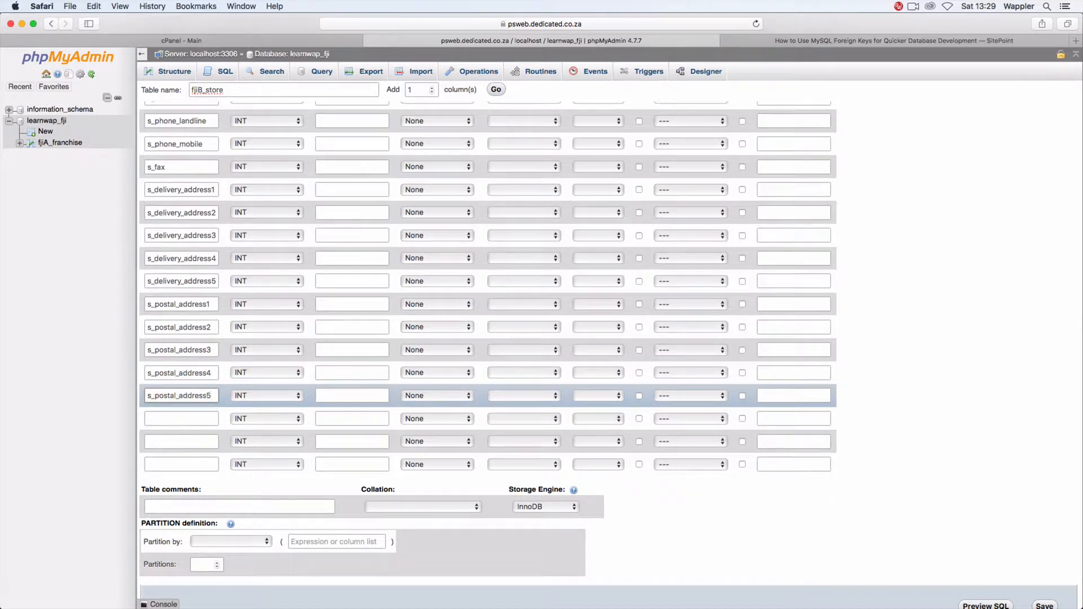
Step: Name the last three empty columns s_terms, s_order_number_prefix and s_notes
left_click(187, 418)
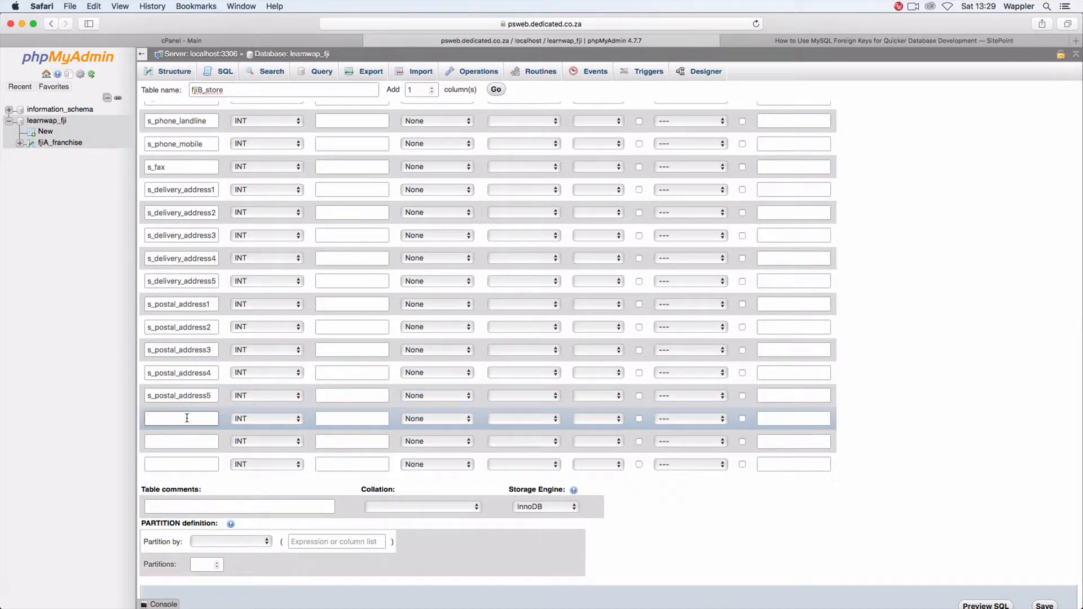
type("s_terms")
left_click(187, 441)
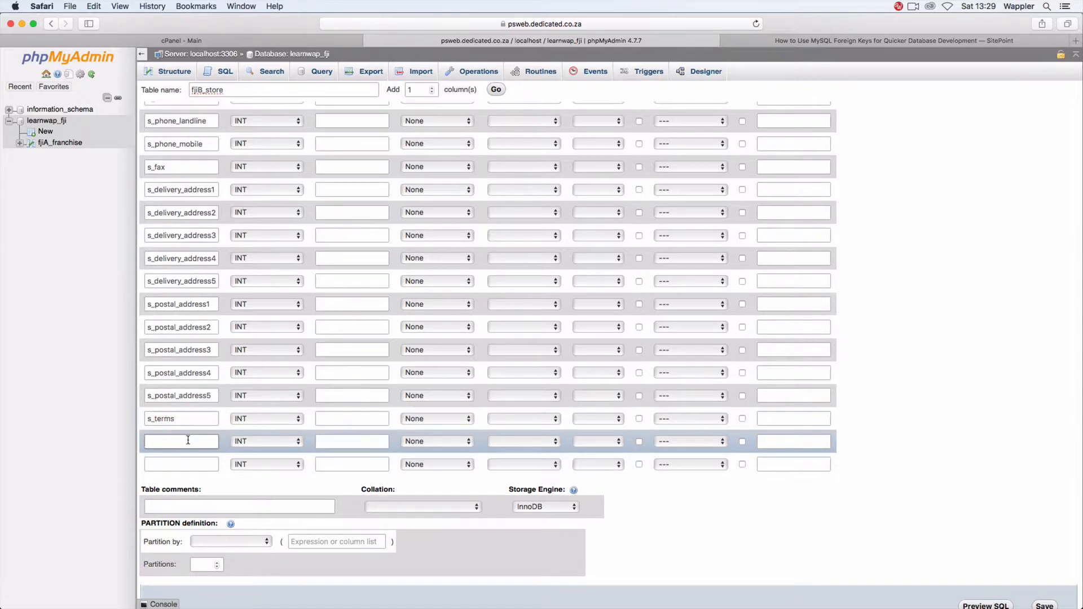
type("s")
type("_order_num")
type("ber_prefix")
left_click(185, 462)
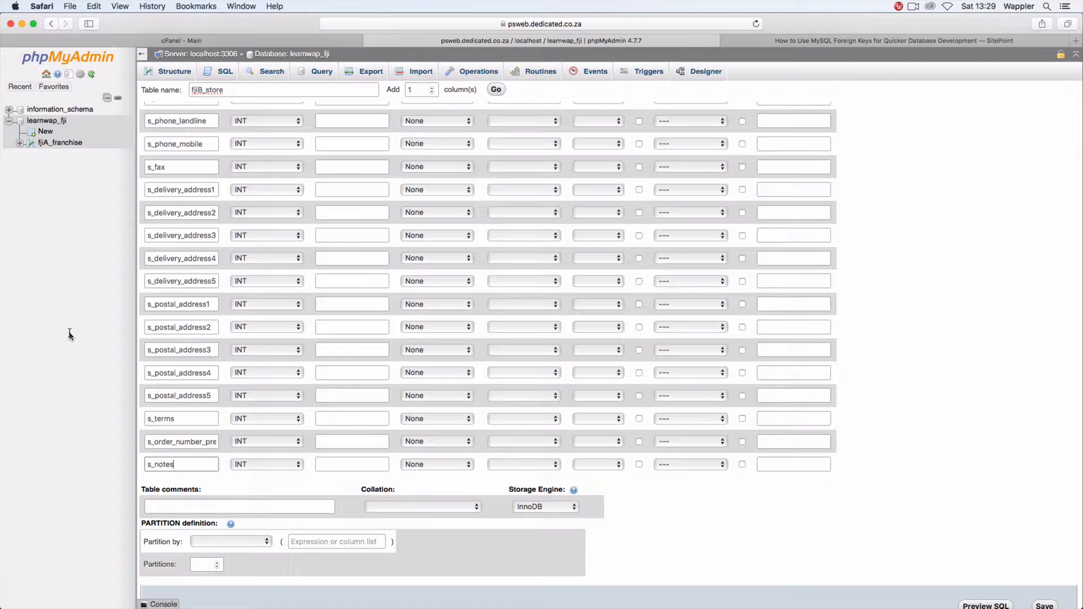
Step: Add 11 more columns to the fjiB_store table definition
scroll(561, 415, "up", 10)
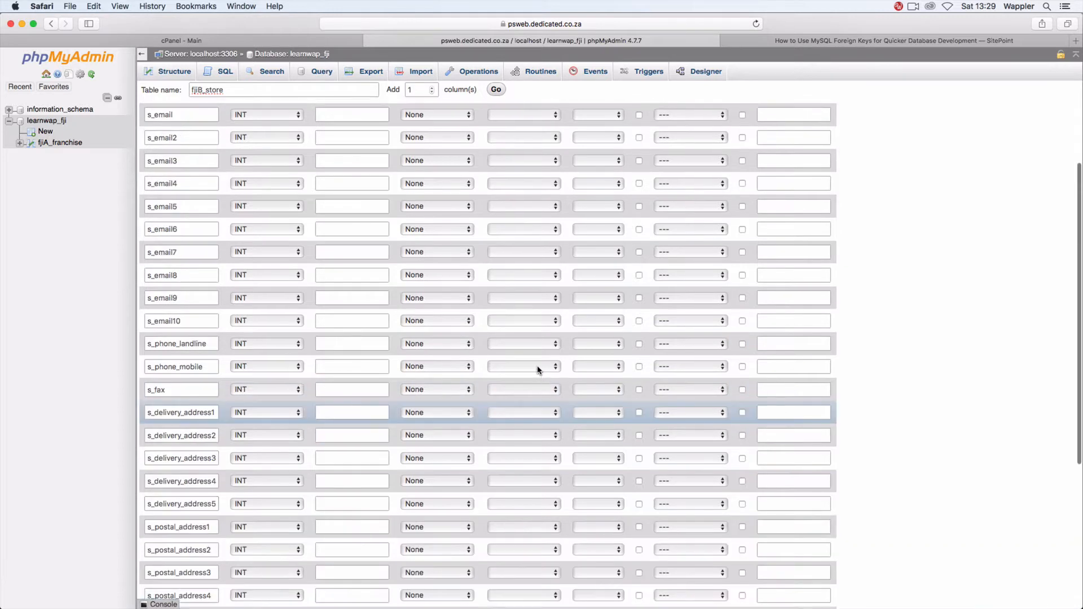
left_click(434, 88)
key("BackSpace")
type("11")
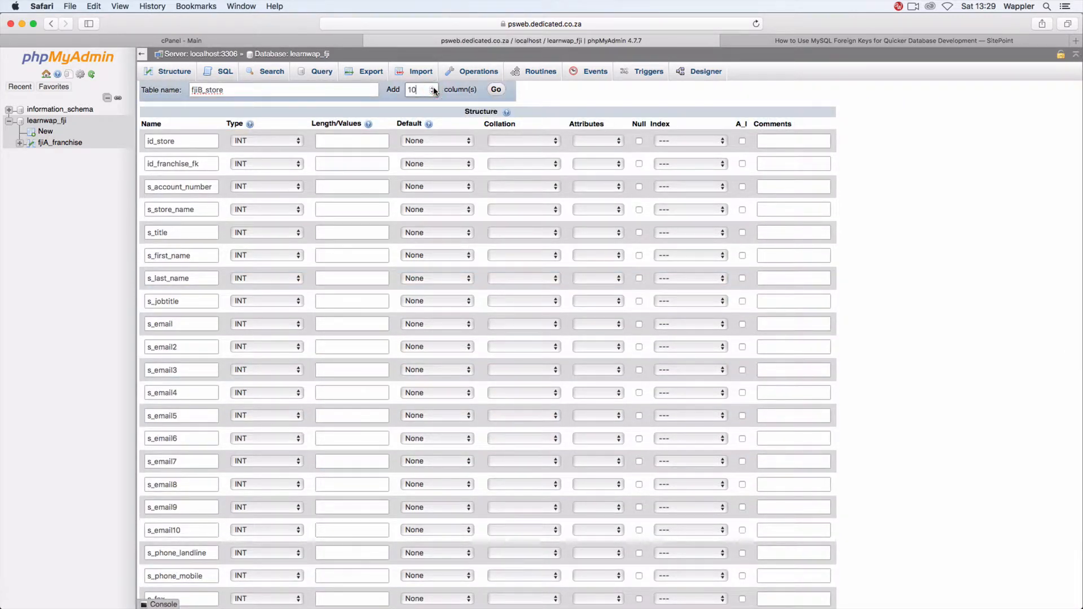
left_click(496, 89)
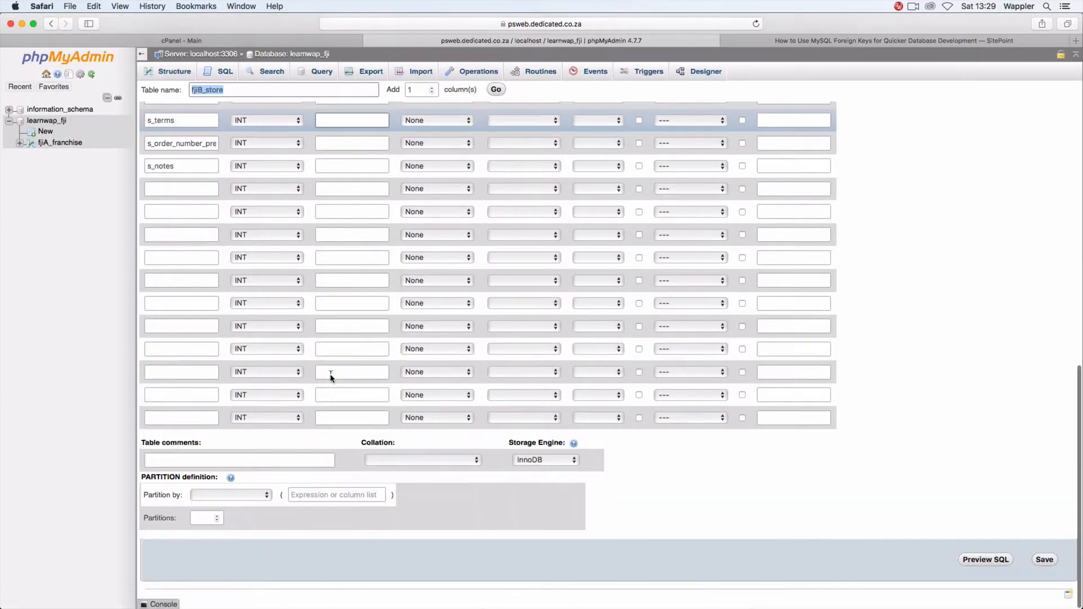
Step: Name the three columns after s_notes s_credit_limit, s_interest and s_tax_type
scroll(189, 209, "up", 1)
left_click(189, 210)
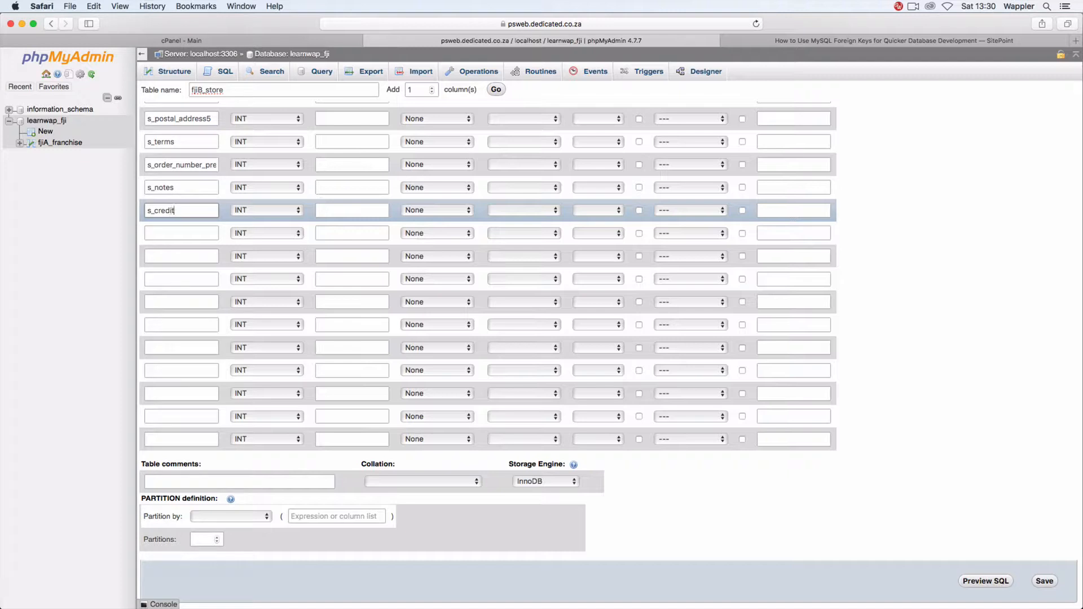
type("s_credit_limit")
left_click(196, 233)
type("s_inter")
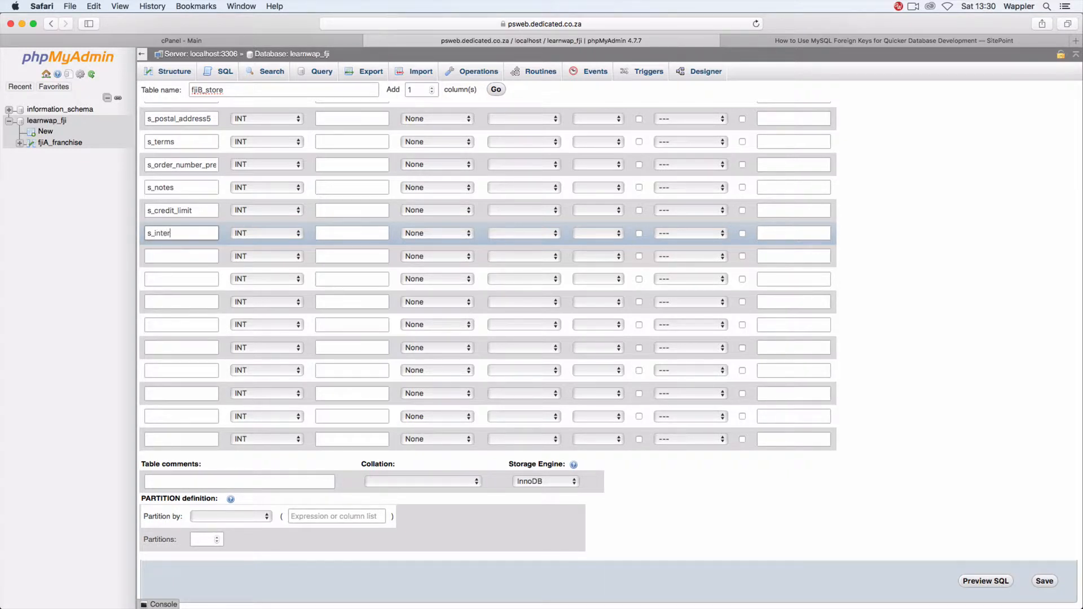
type("est")
left_click(203, 257)
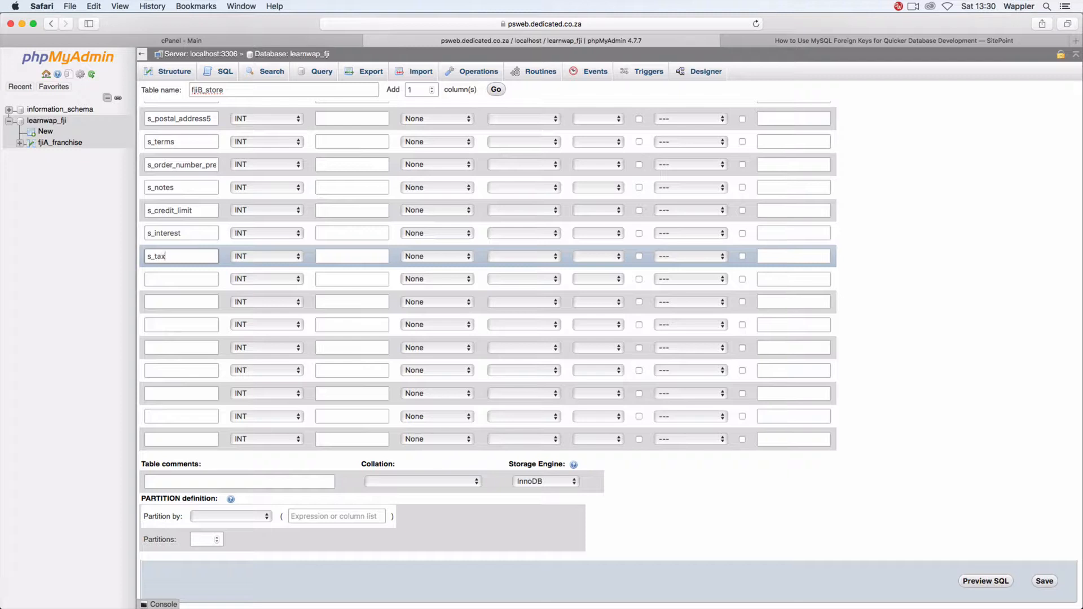
Step: Name the two columns after s_tax_type s_tax_reference and s_delivery_method
left_click(200, 278)
type("s")
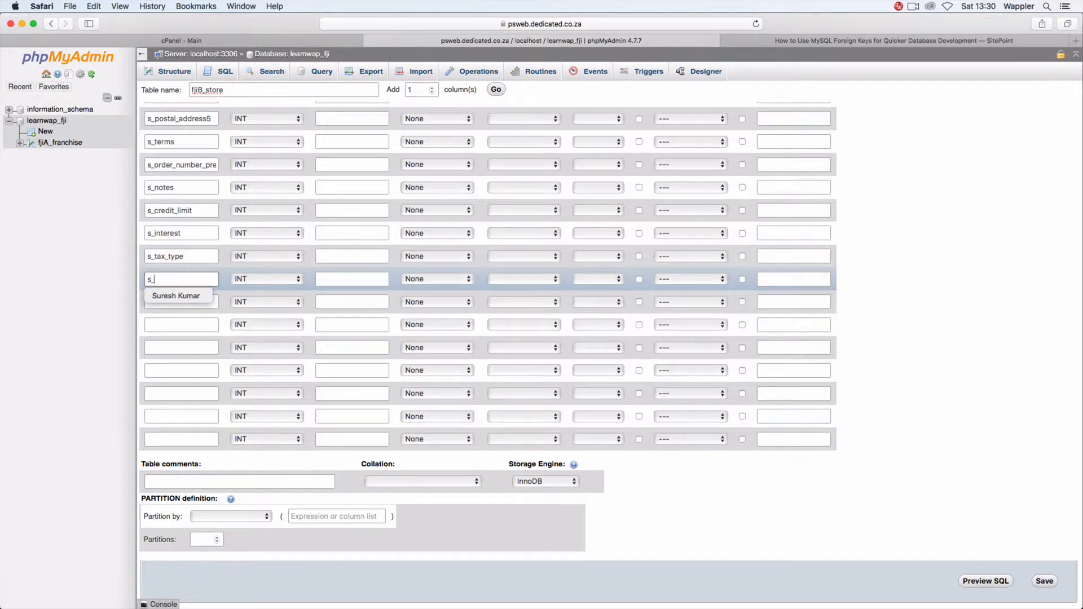
type("_reference")
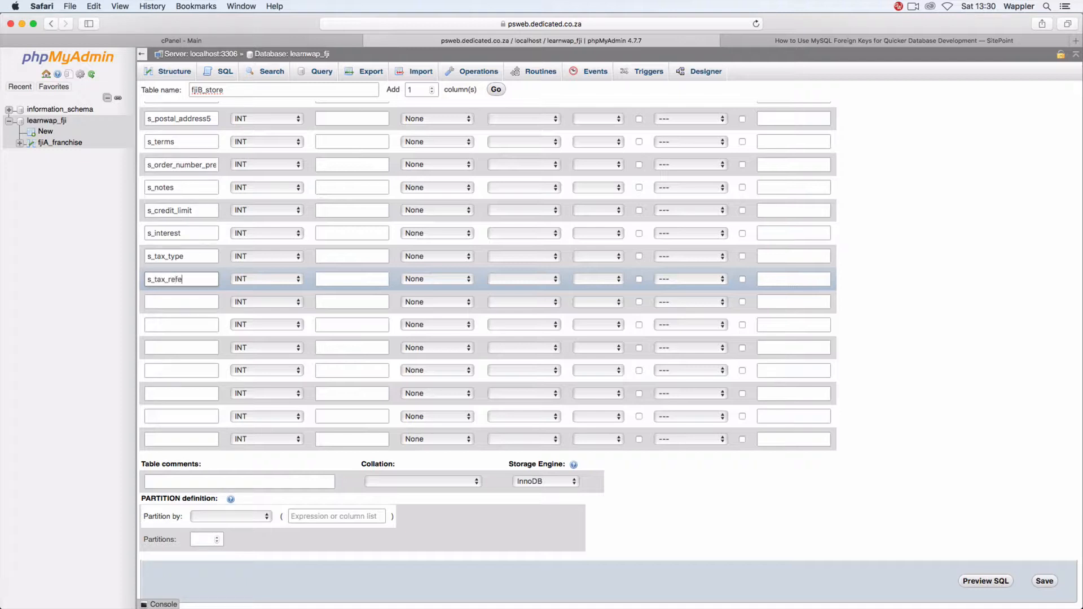
left_click(177, 303)
type("s_")
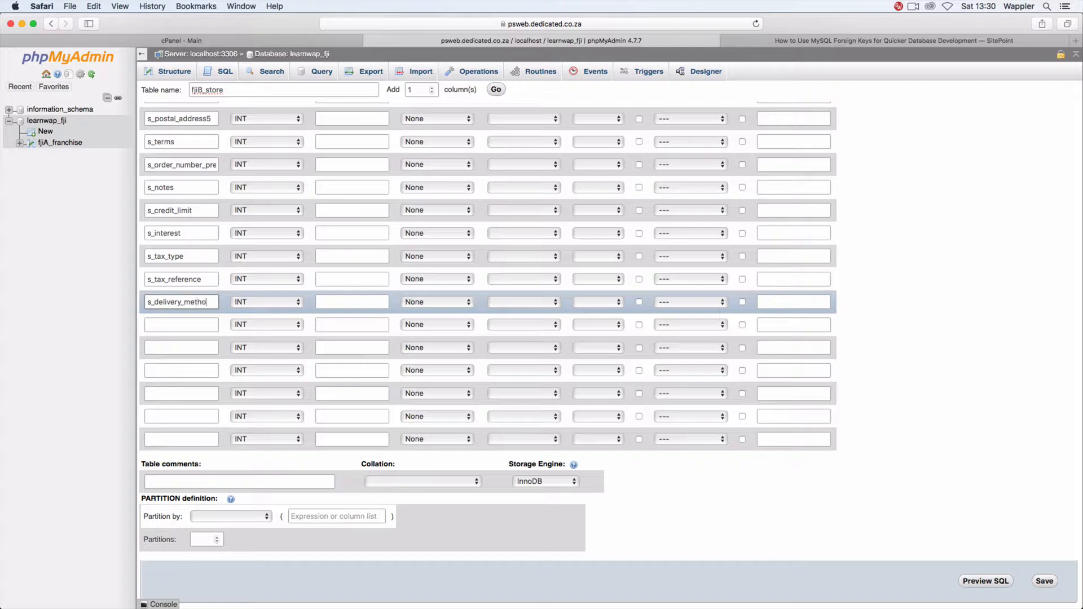
Step: Name the three columns after s_delivery_method s_freight, s_cash_sale and s_accepts_email
left_click(172, 323)
type("s")
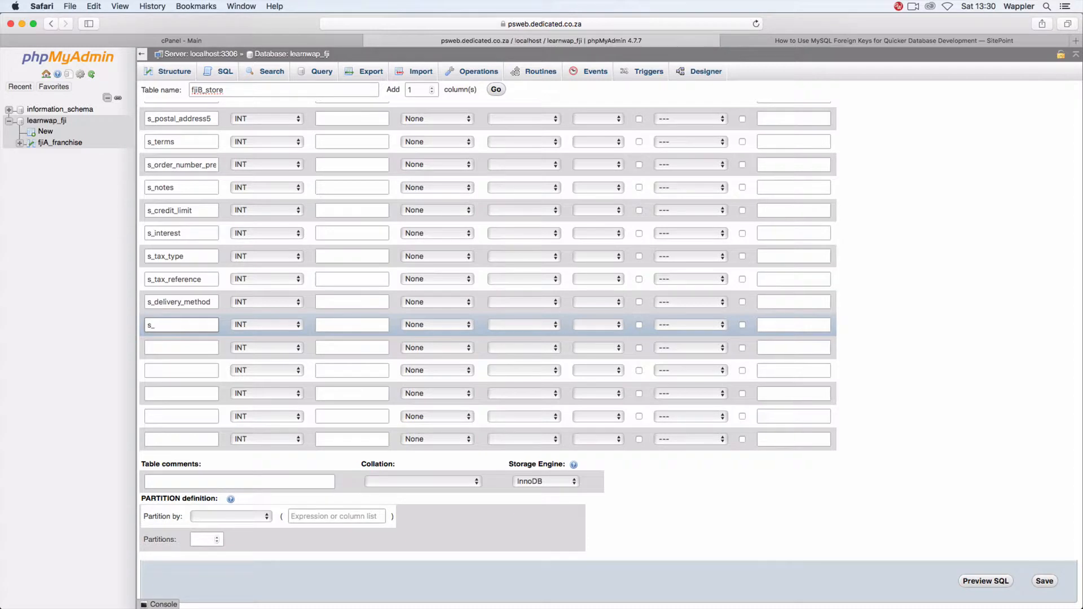
type("_freight")
left_click(172, 343)
type("s")
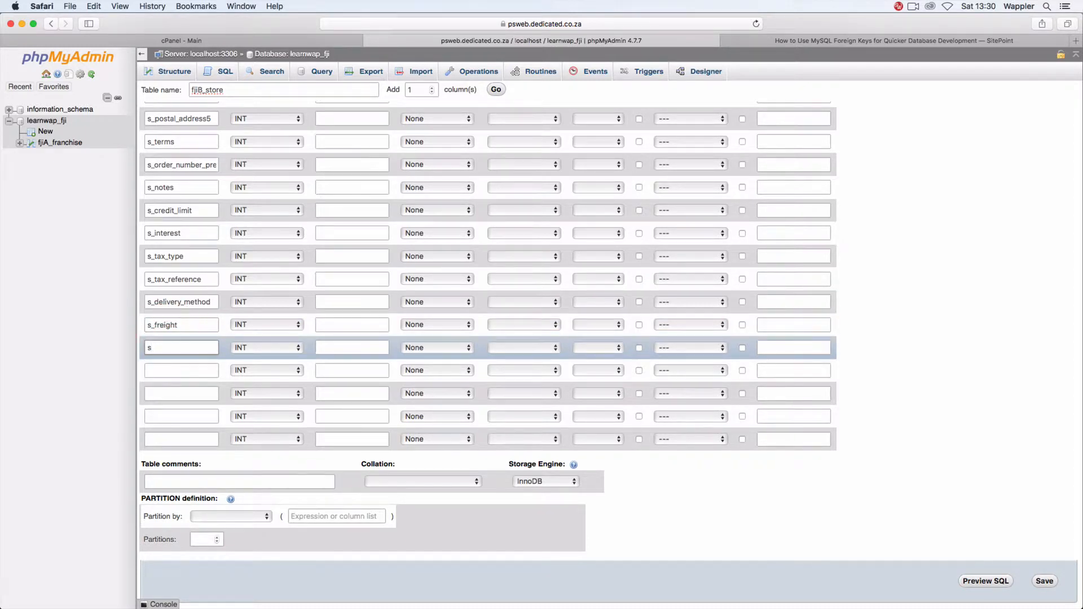
type("_cash_sale")
left_click(177, 368)
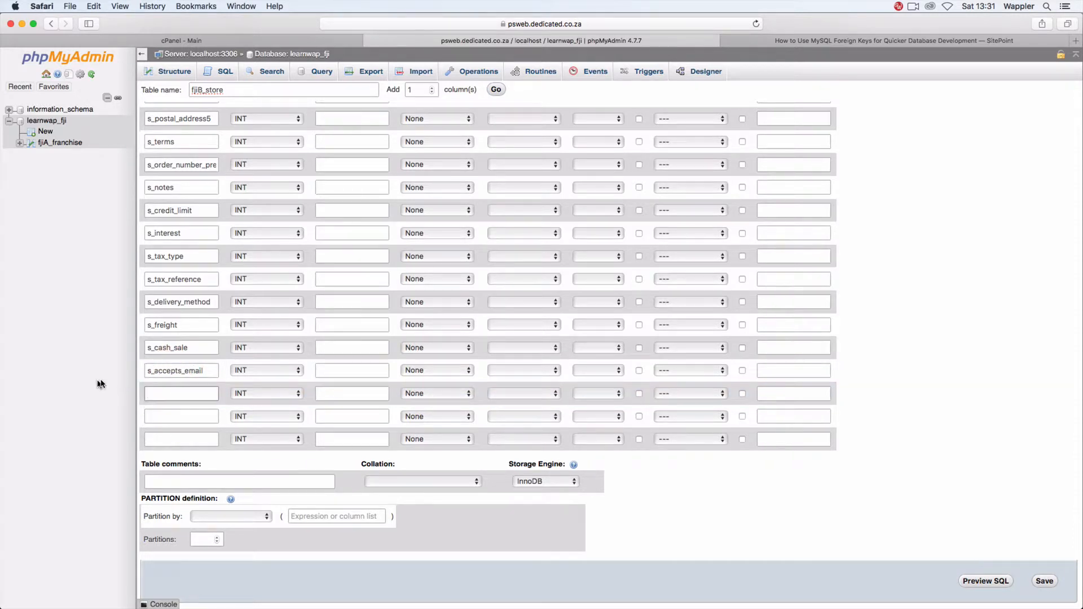
Step: Name the two columns after s_accepts_email s_date_added and s_date_modified
left_click(158, 391)
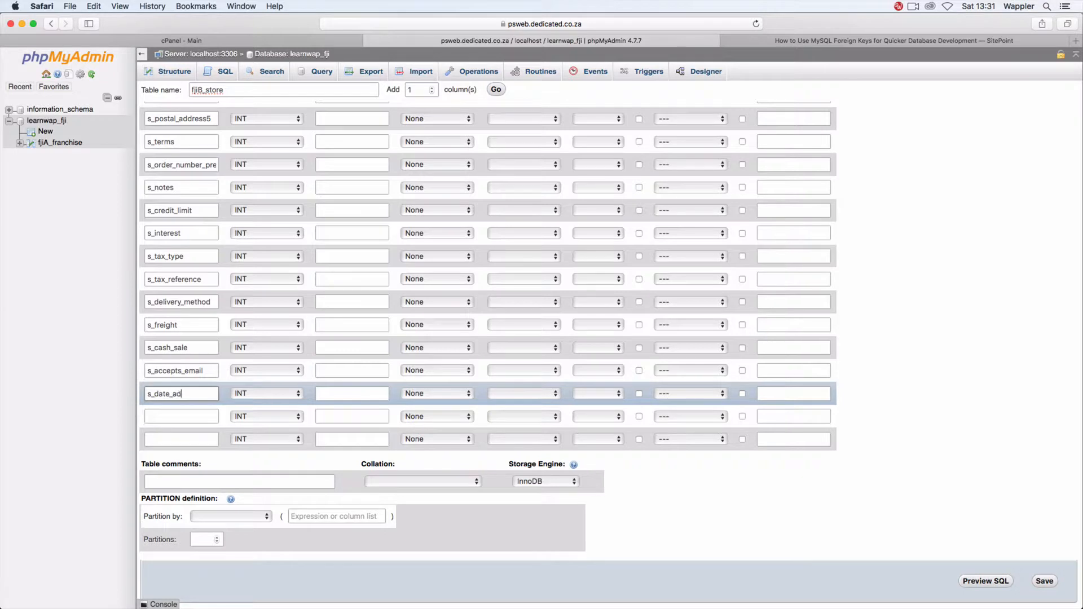
type("s_date_added")
left_click(165, 415)
type("s")
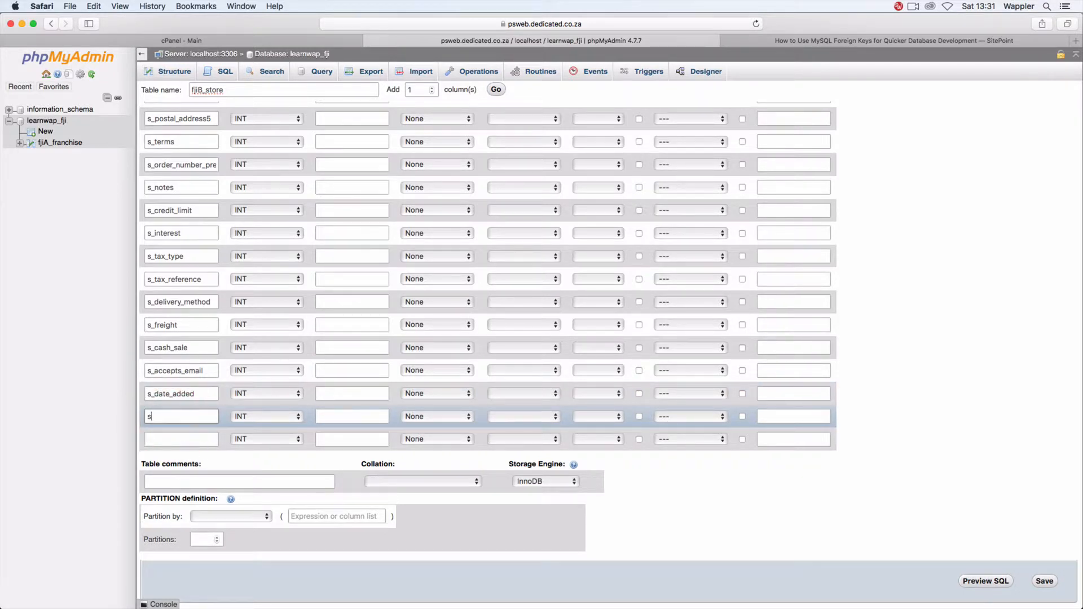
type("_date_modified")
Step: Name the last empty column s_status and set its type to ENUM
left_click(167, 441)
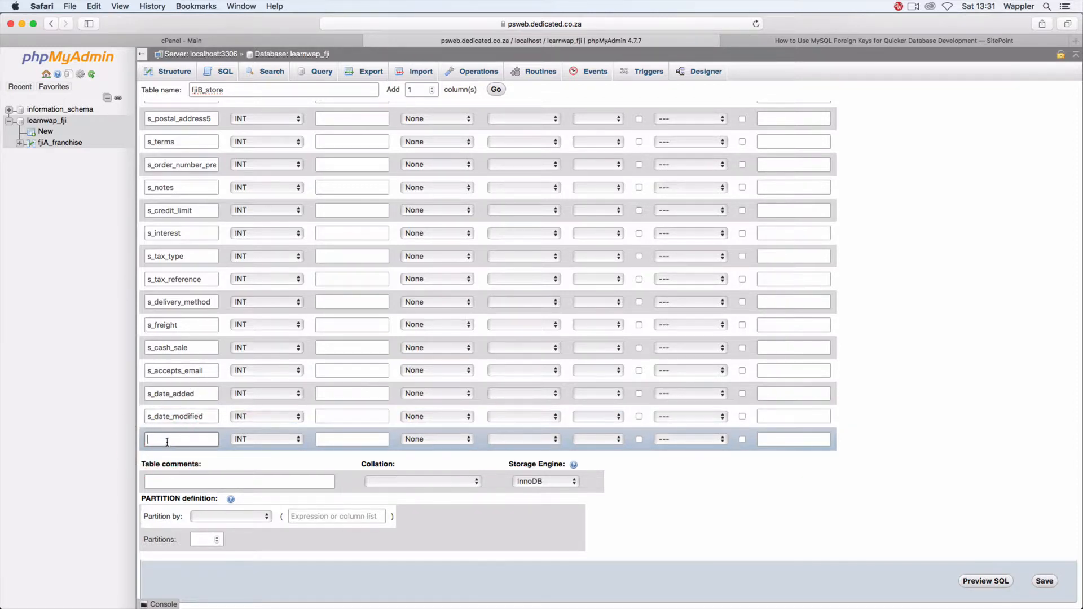
type("s_status")
left_click(255, 439)
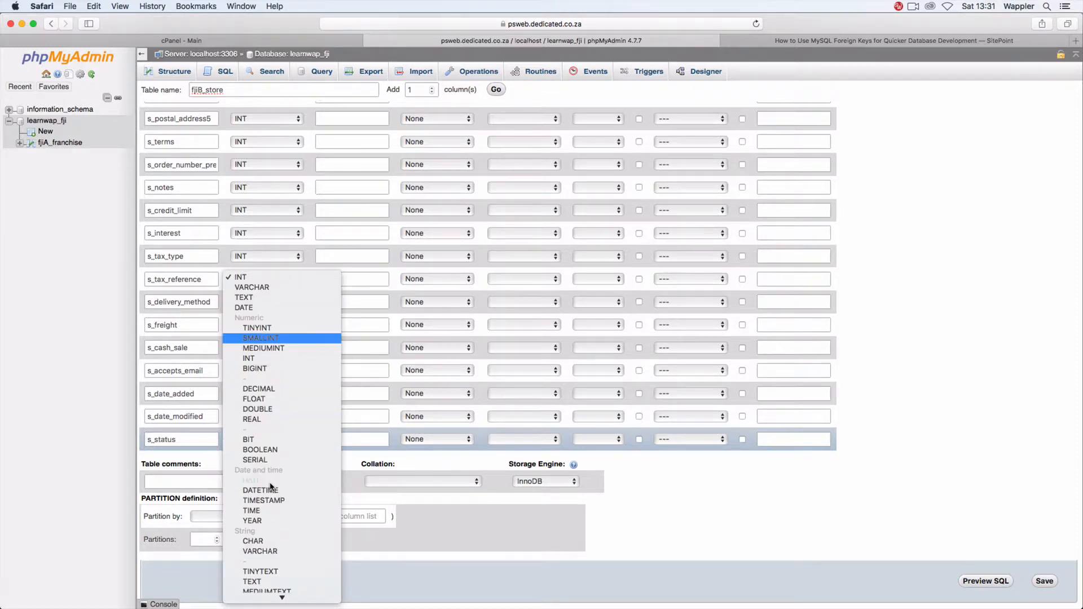
scroll(271, 487, "down", 5)
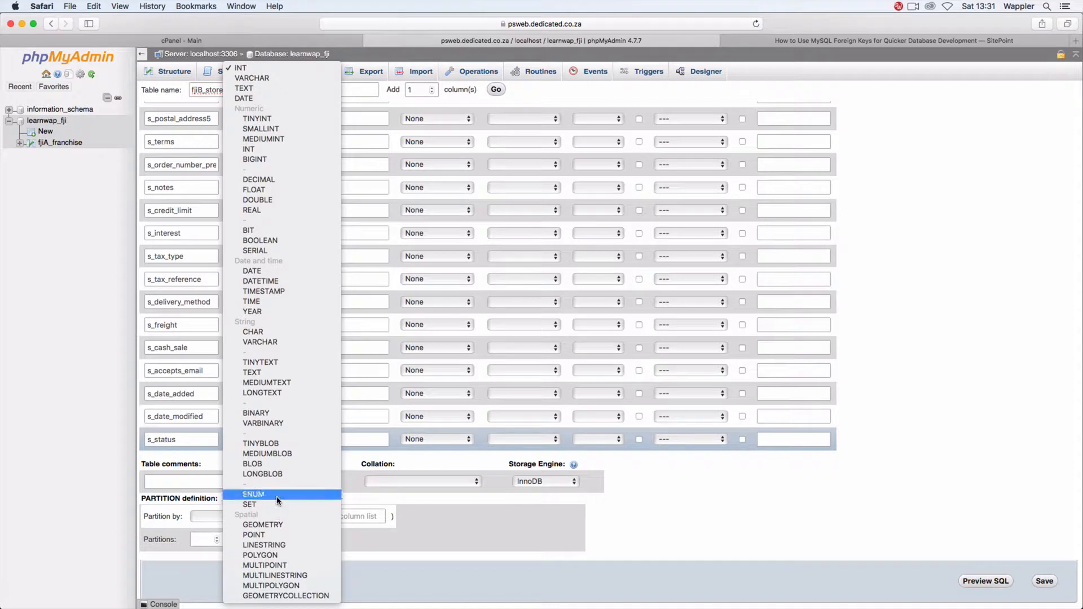
left_click(277, 500)
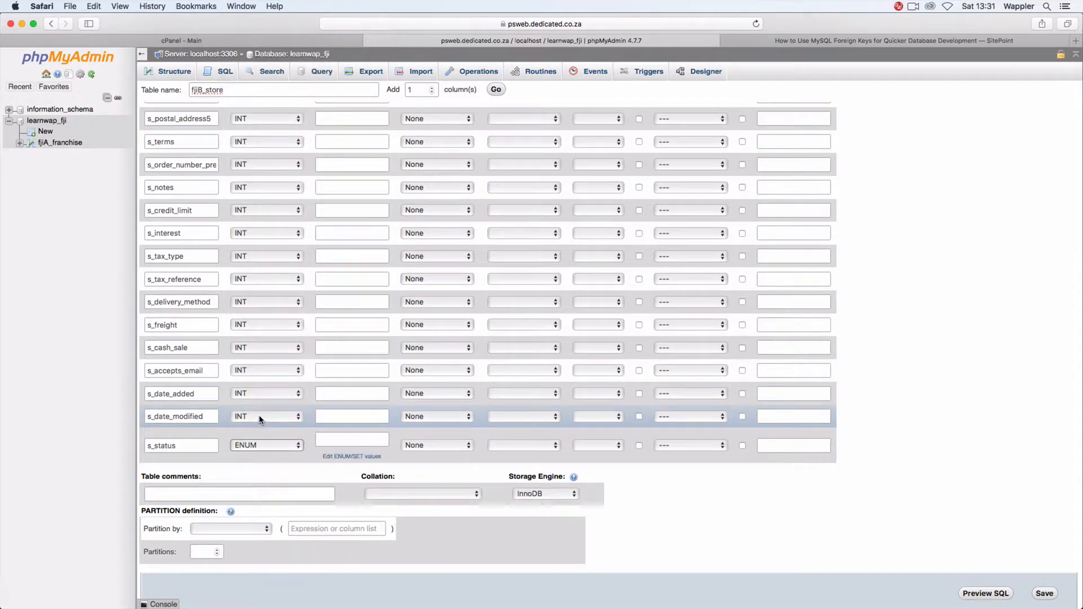
Step: Set the type of s_date_modified to TIMESTAMP and the type of s_date_added to DATETIME
left_click(263, 419)
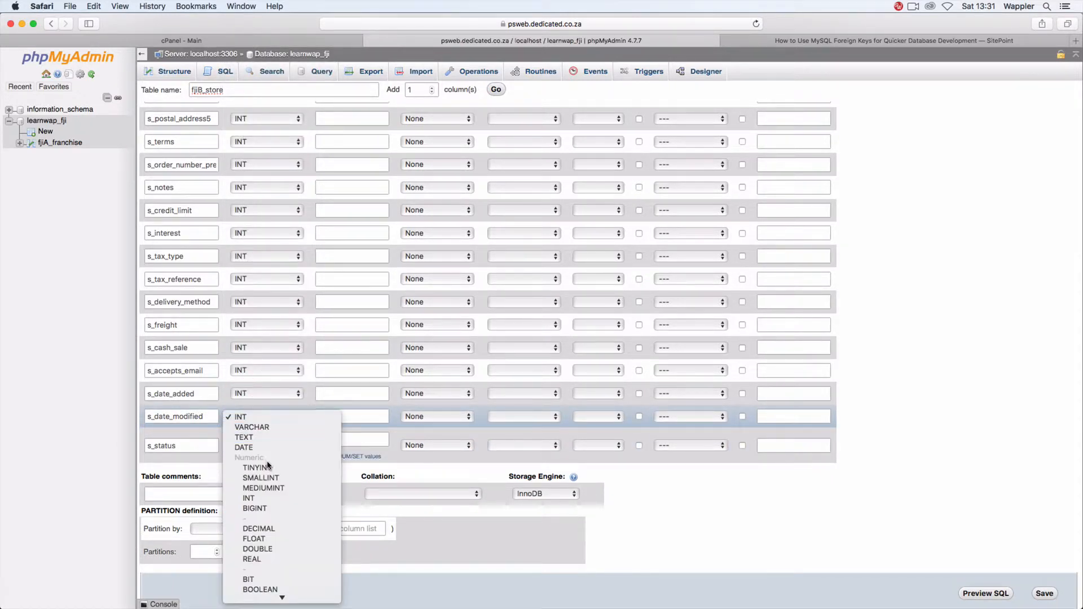
scroll(268, 465, "down", 6)
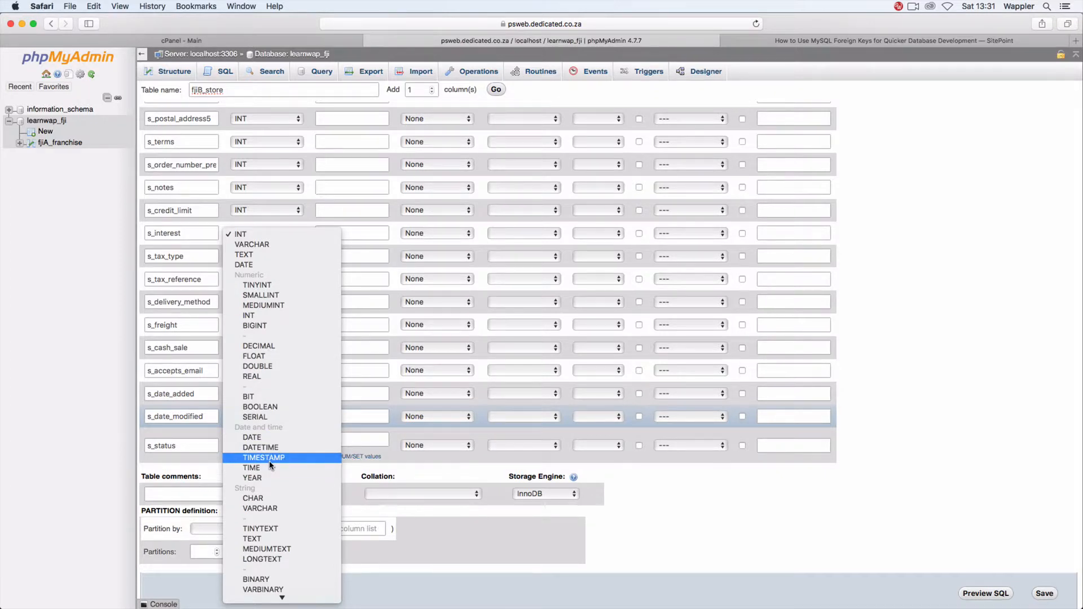
left_click(270, 465)
left_click(249, 395)
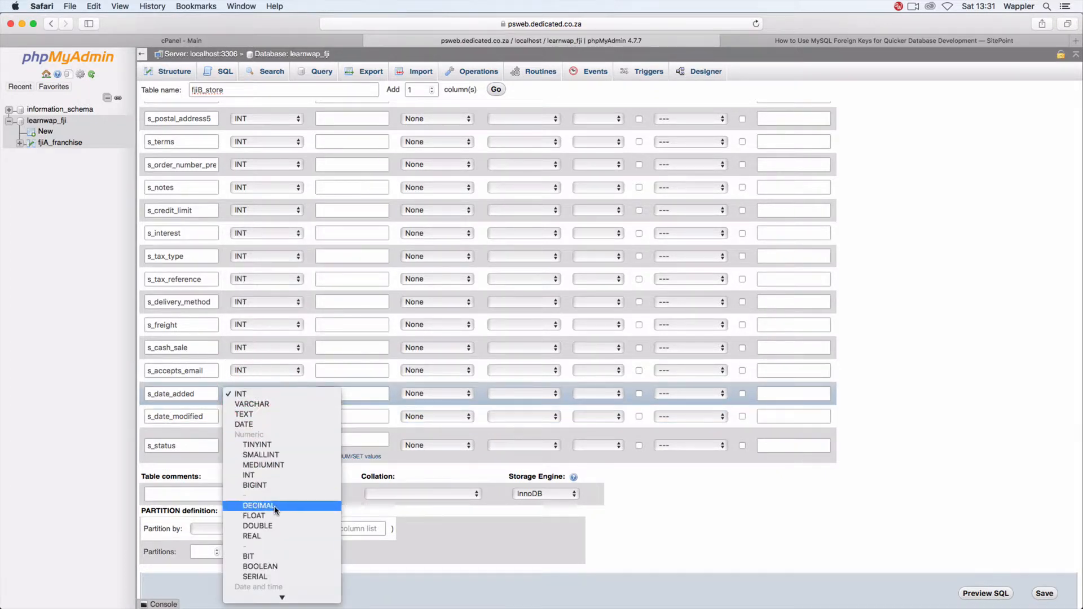
scroll(276, 510, "down", 7)
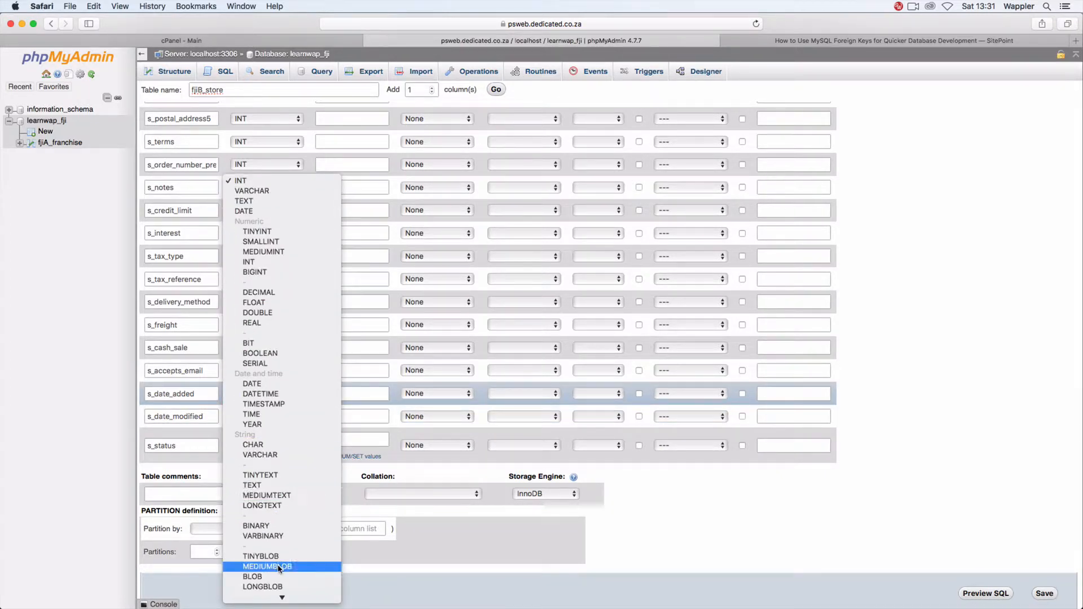
scroll(279, 567, "down", 3)
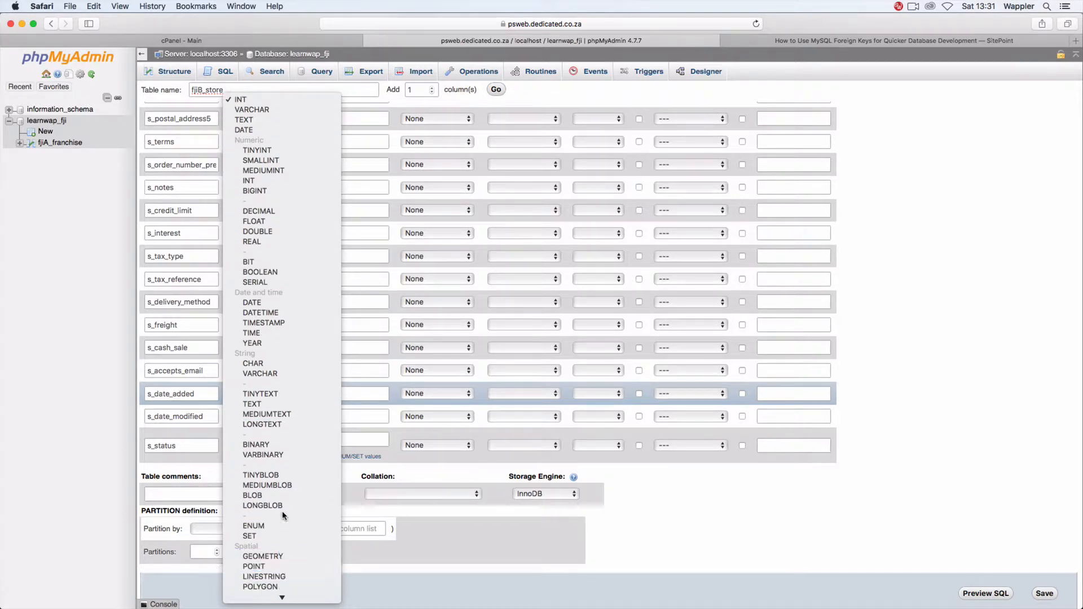
left_click(275, 314)
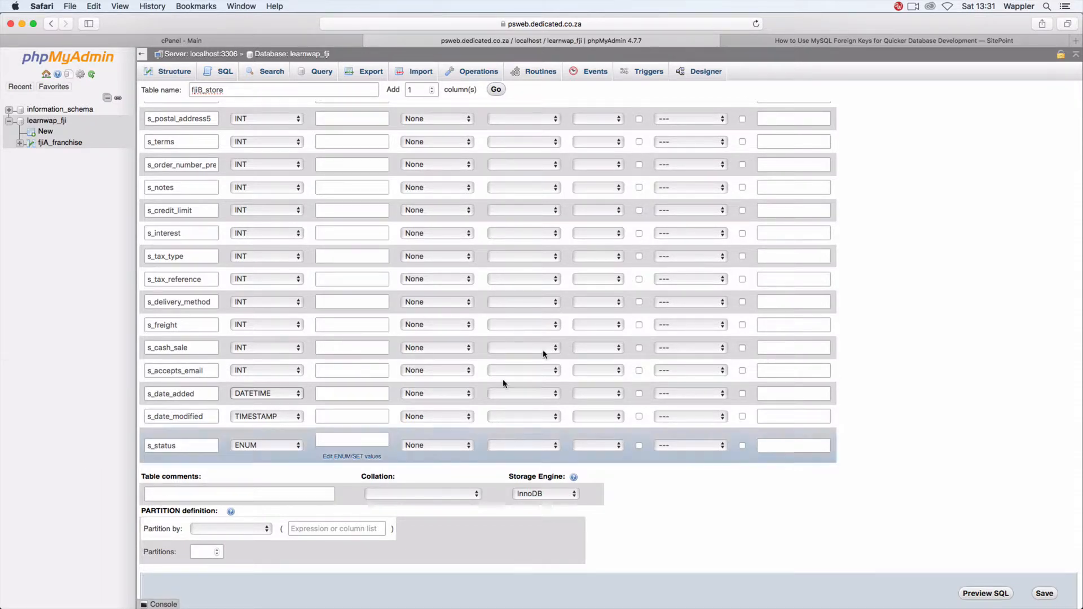
Step: Set the types of s_account_number and s_store_name to VARCHAR and the type of s_title to ENUM
scroll(466, 212, "up", 10)
scroll(355, 216, "up", 5)
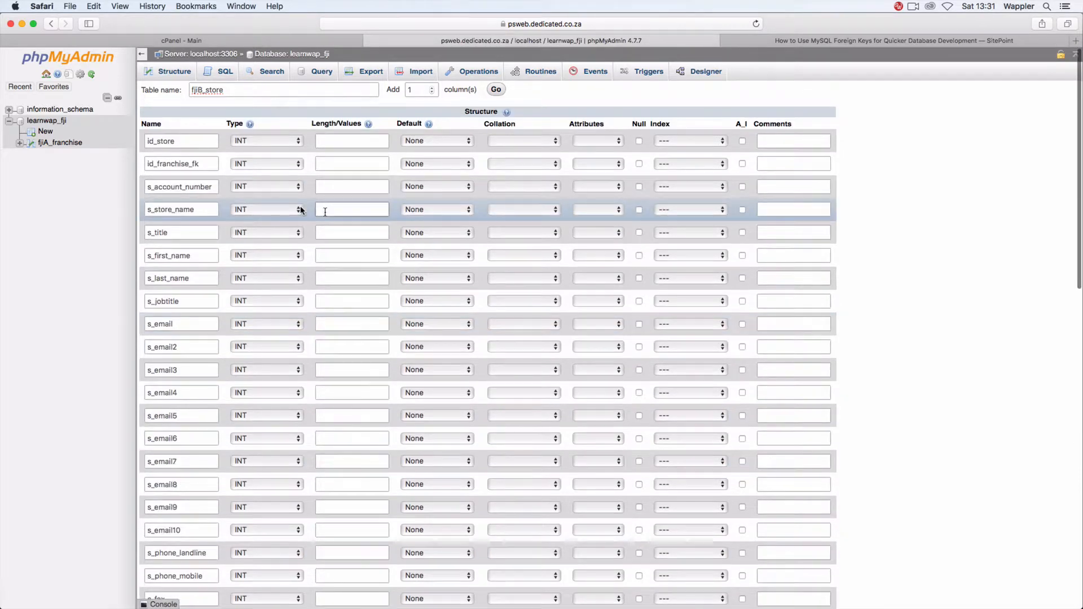
left_click(277, 190)
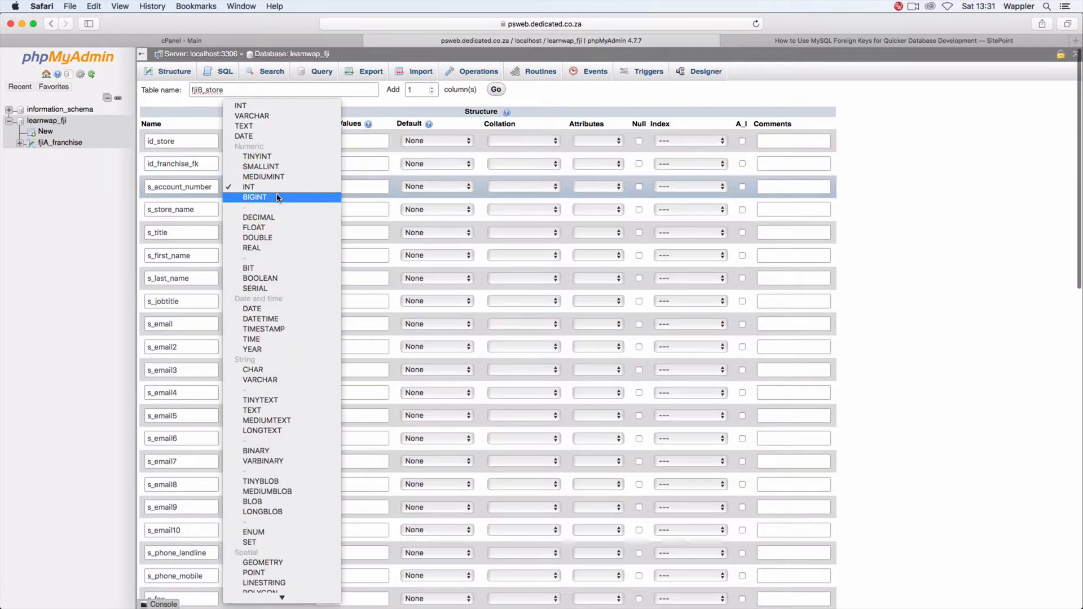
left_click(275, 116)
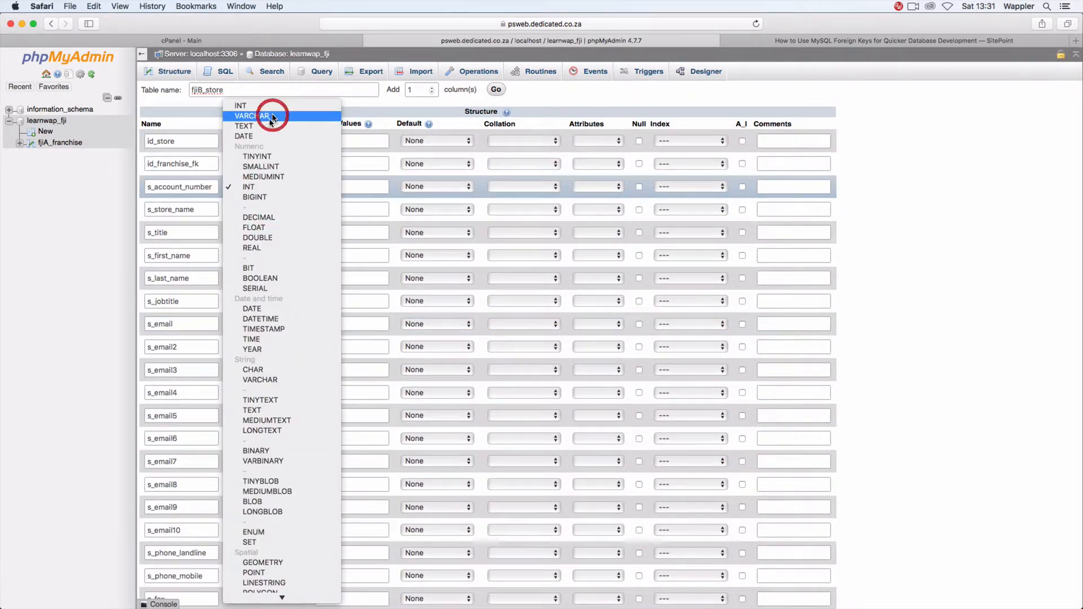
left_click(272, 211)
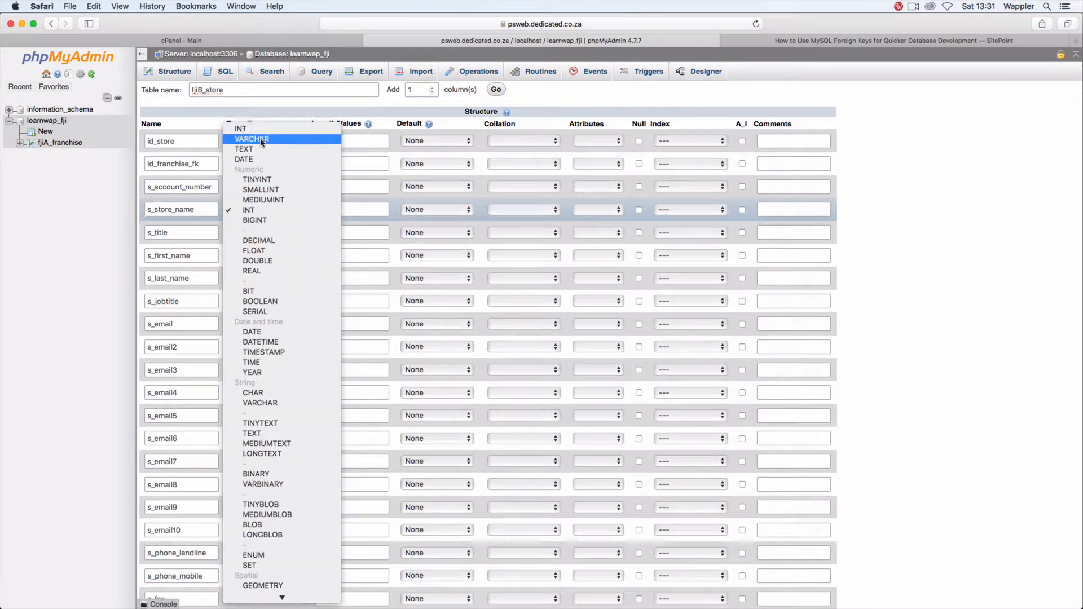
left_click(251, 139)
left_click(262, 232)
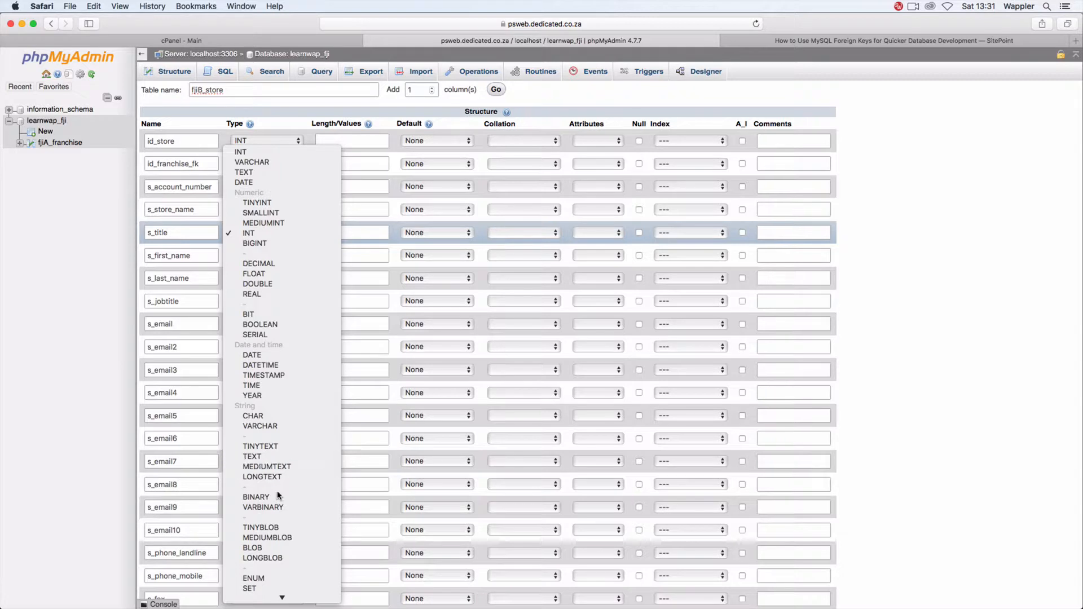
left_click(254, 578)
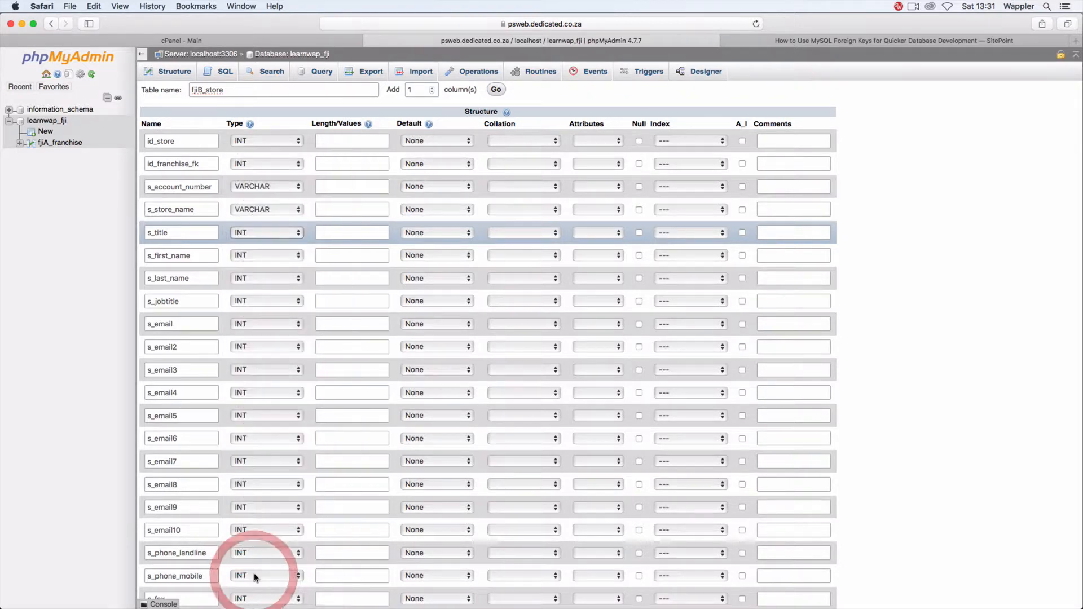
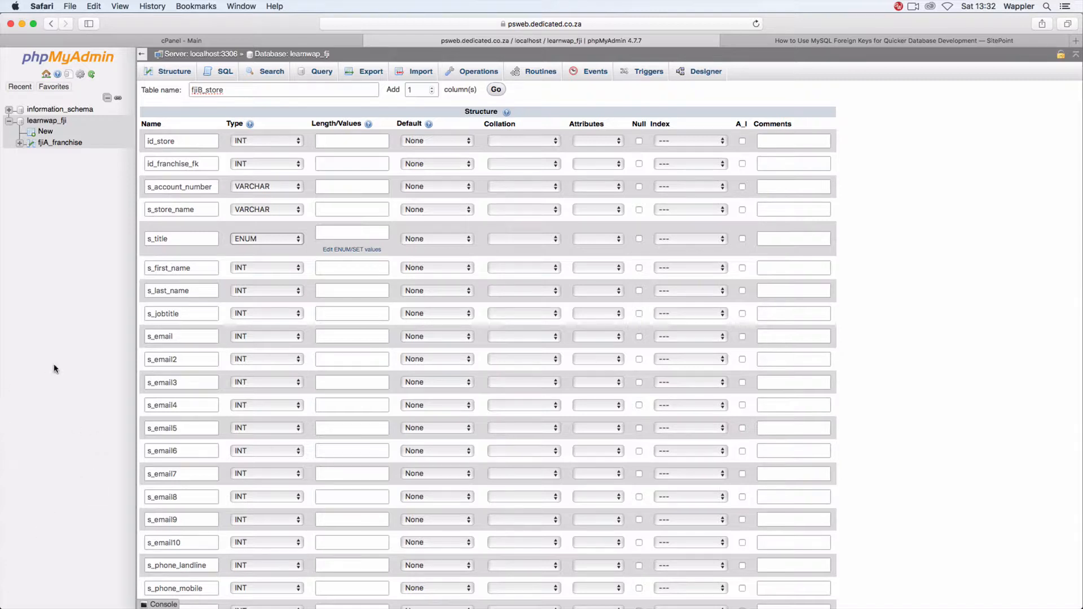
Step: Set the types of s_postal_address5 and s_postal_address4 to VARCHAR
scroll(265, 434, "down", 5)
scroll(265, 435, "down", 8)
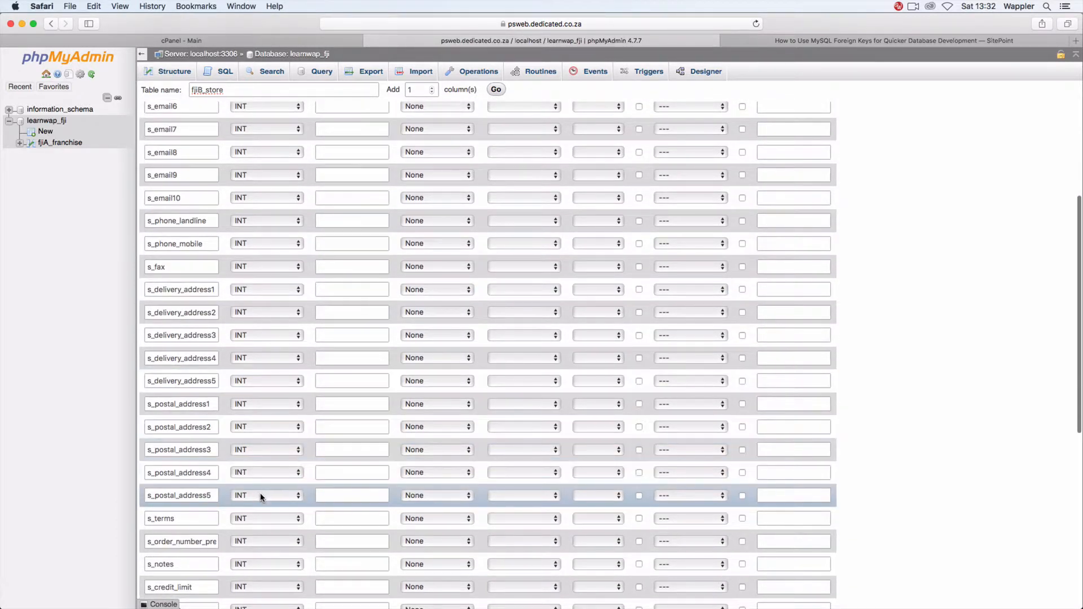
left_click(264, 495)
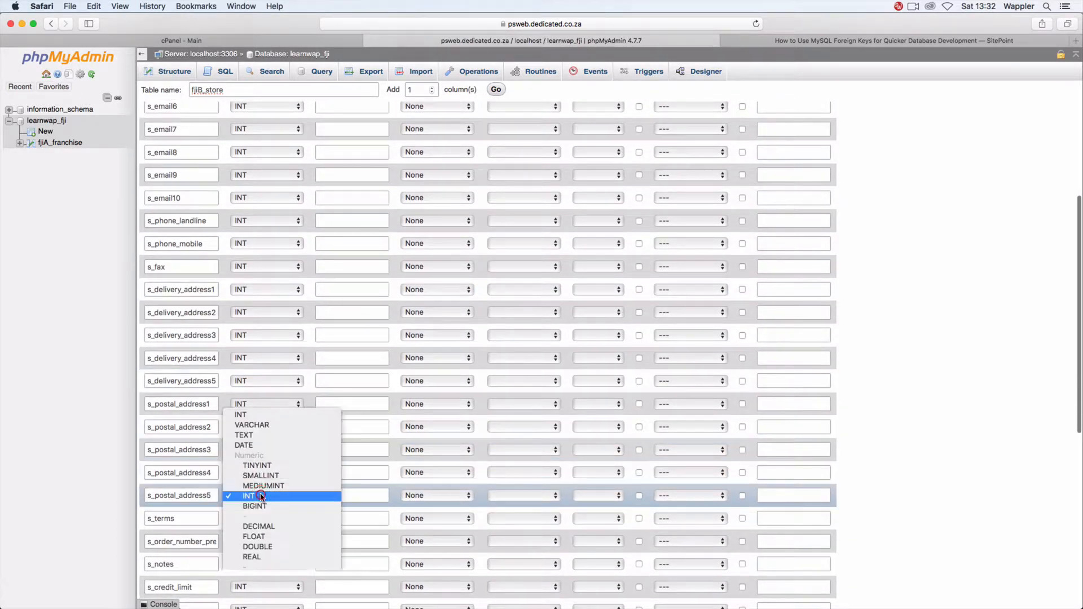
left_click(264, 425)
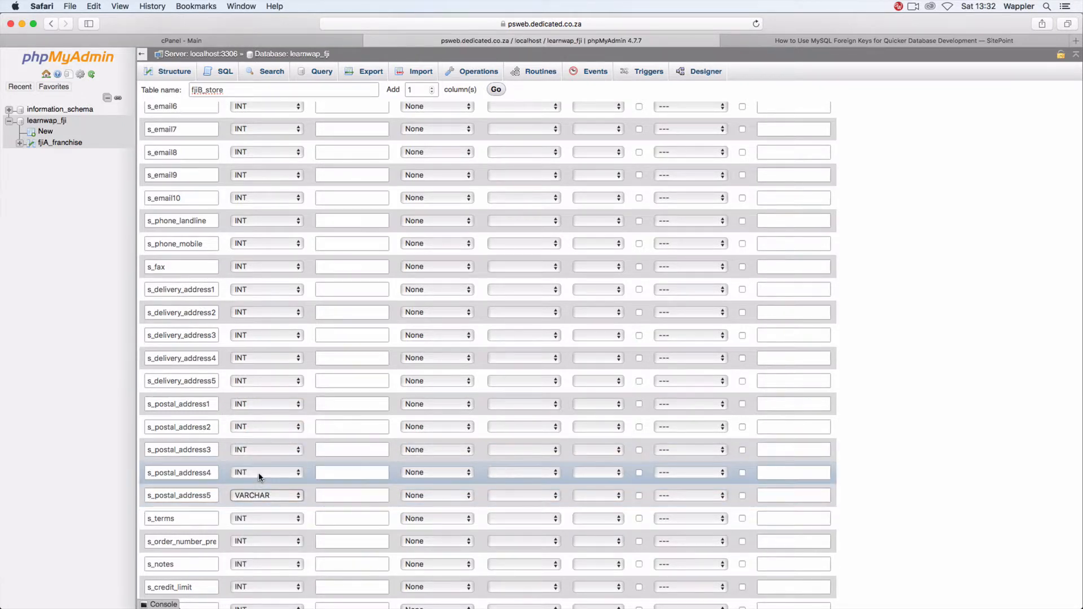
left_click(260, 474)
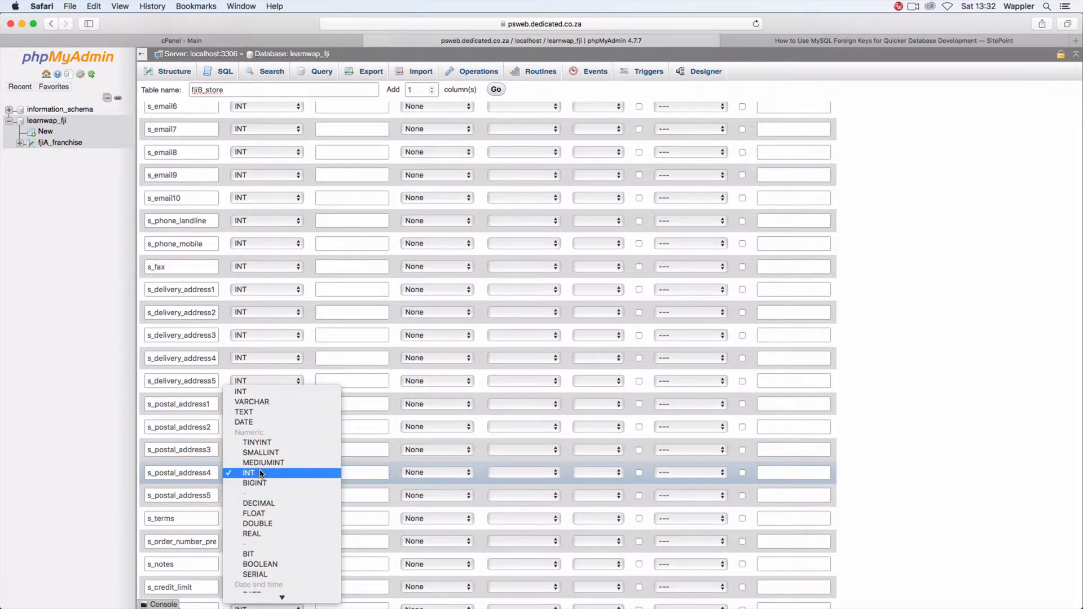
key("v")
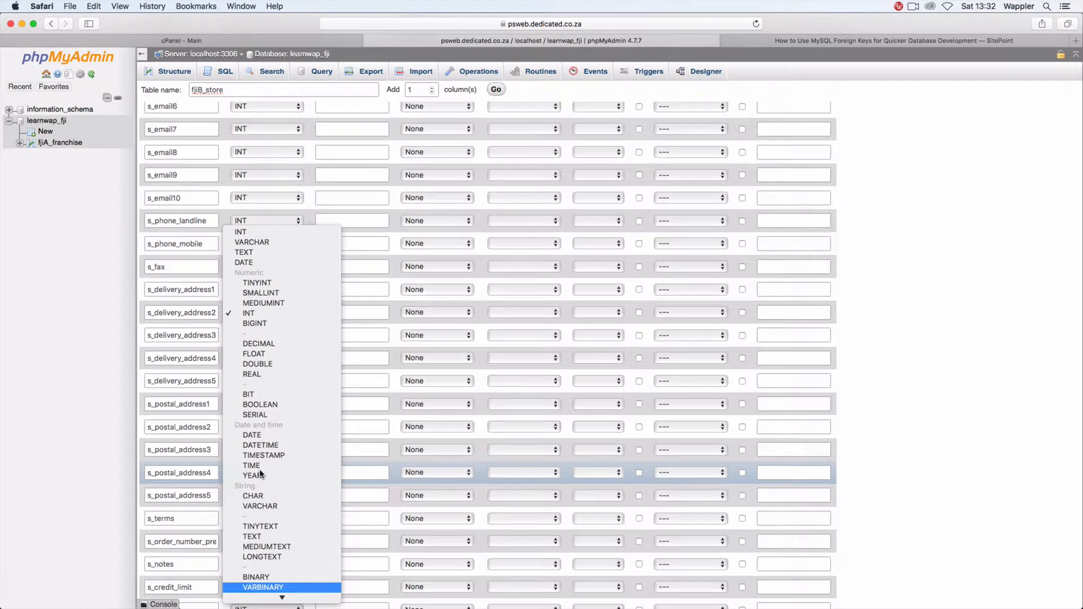
key("v")
key("a")
key("r")
key("b")
left_click(237, 245)
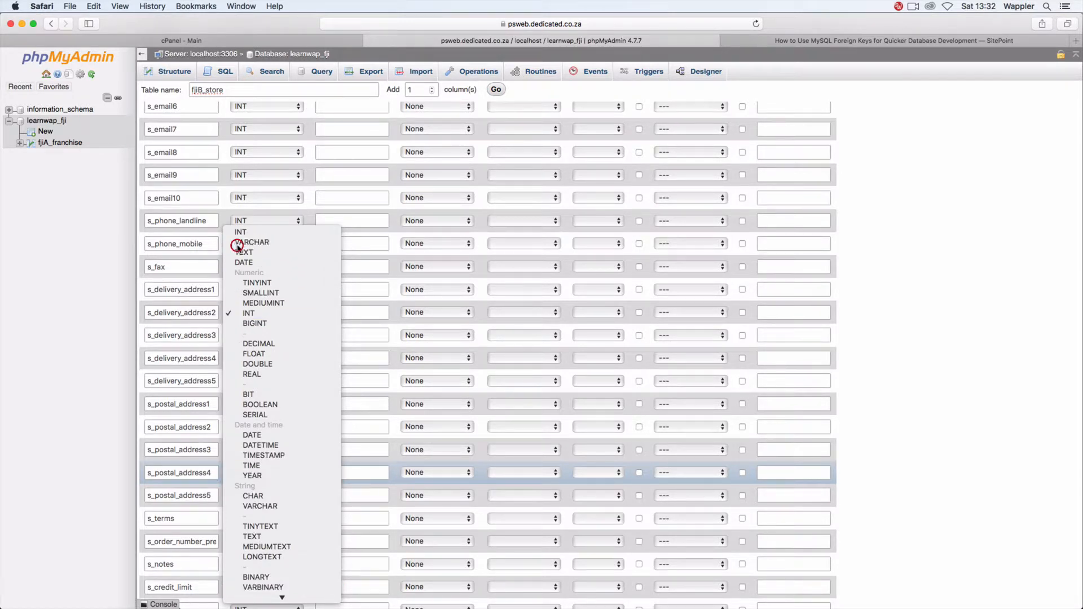
Step: Set the types of s_postal_address3, s_postal_address2 and s_postal_address1 to VARCHAR
left_click(254, 450)
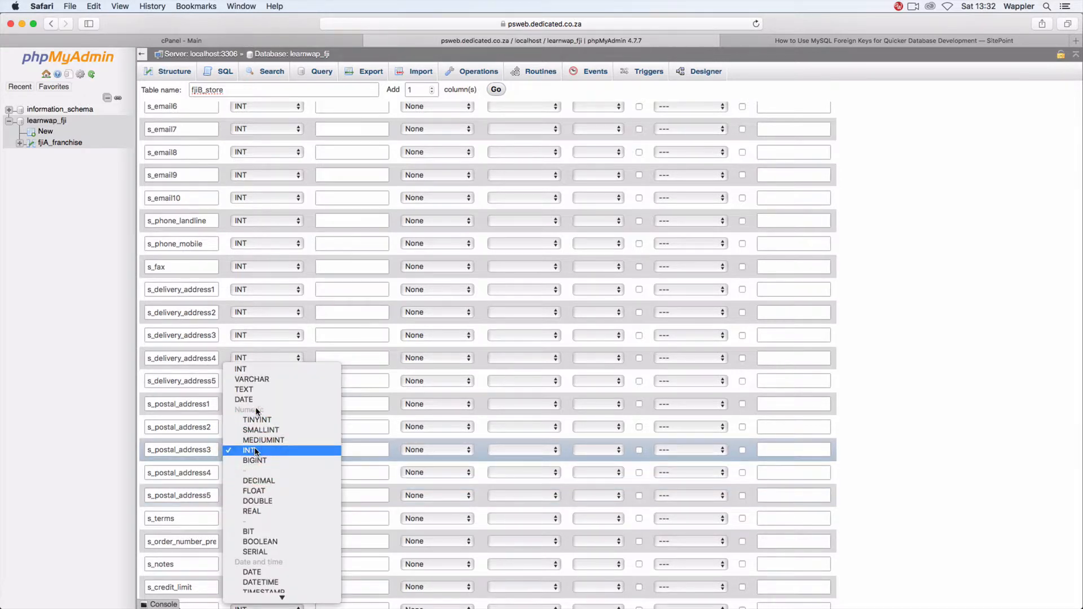
left_click(253, 379)
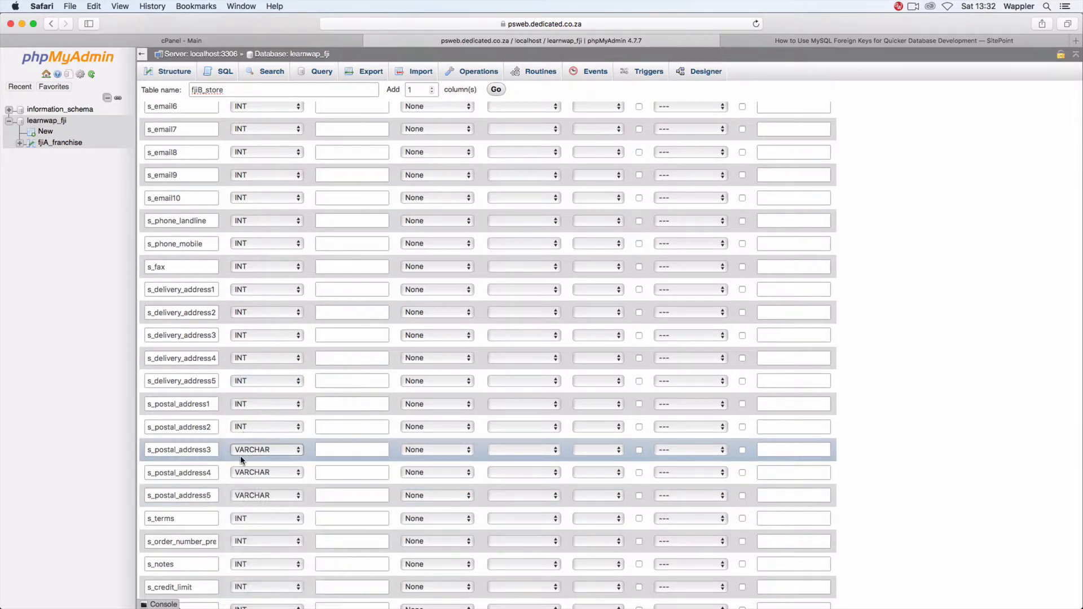
left_click(253, 422)
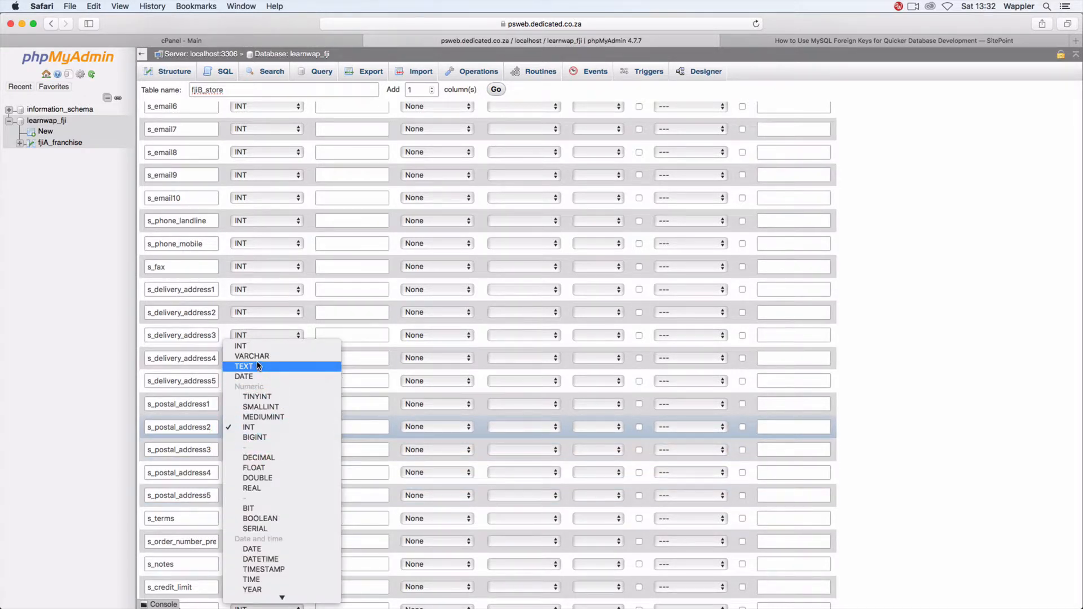
left_click(252, 356)
left_click(252, 403)
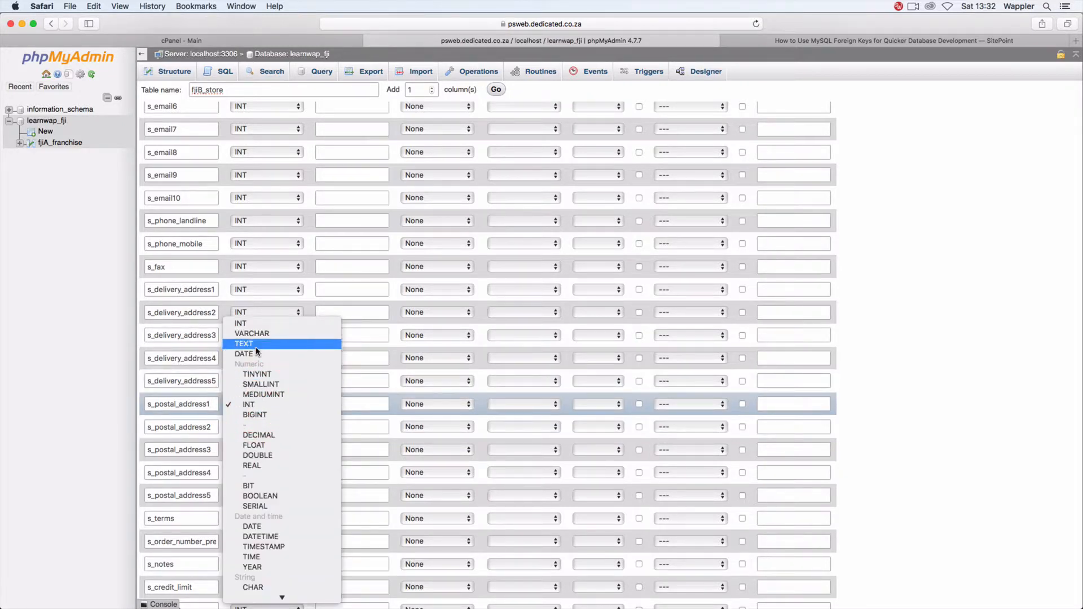
left_click(252, 334)
Step: Set the types of the five delivery address columns, s_delivery_address5 up to s_delivery_address1, to VARCHAR
left_click(255, 380)
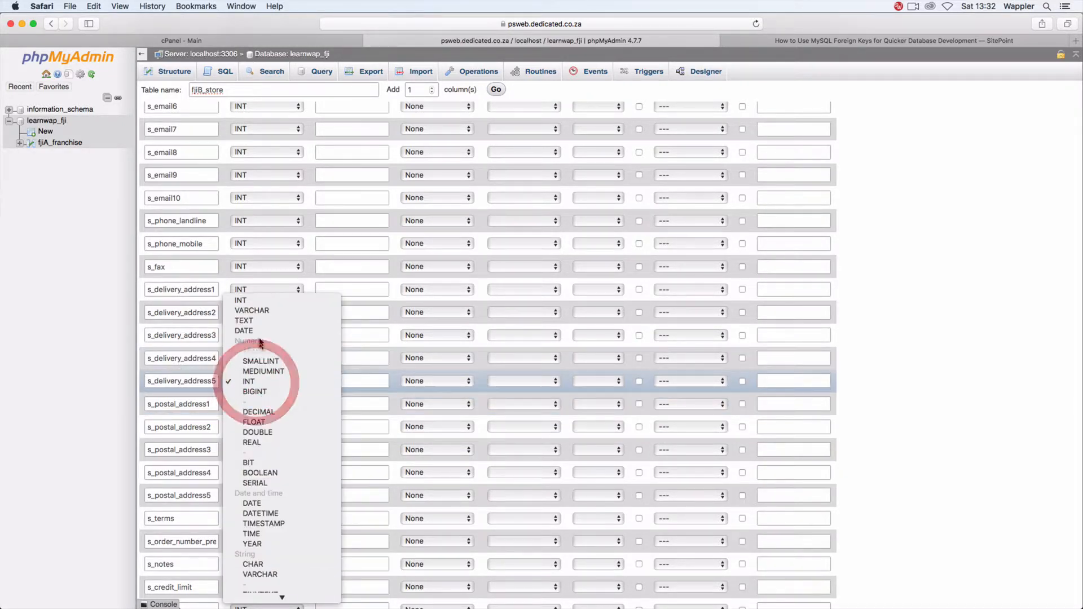
left_click(260, 311)
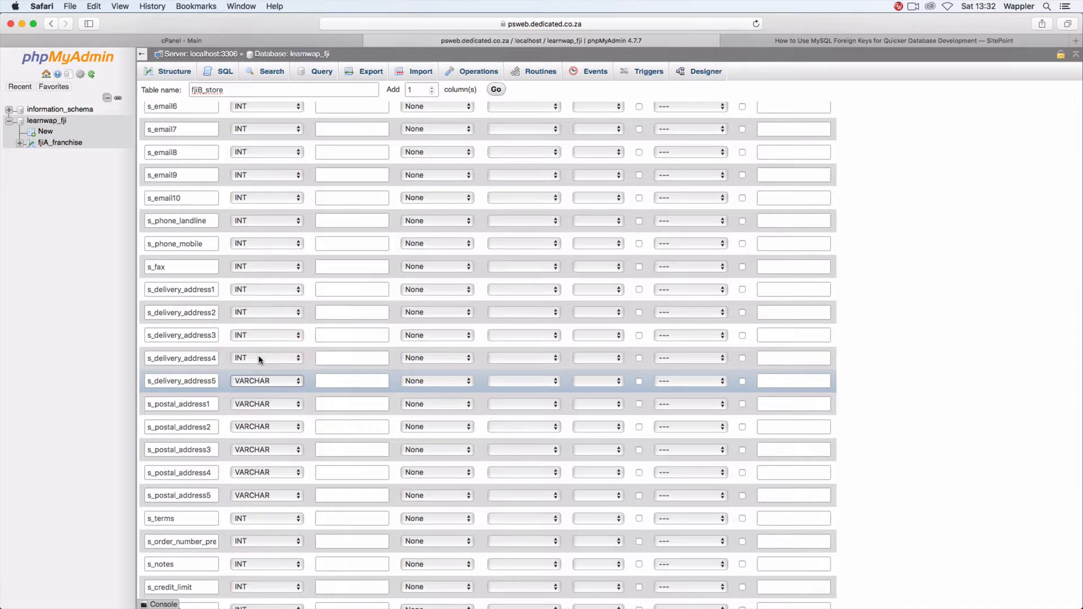
left_click(259, 360)
left_click(259, 287)
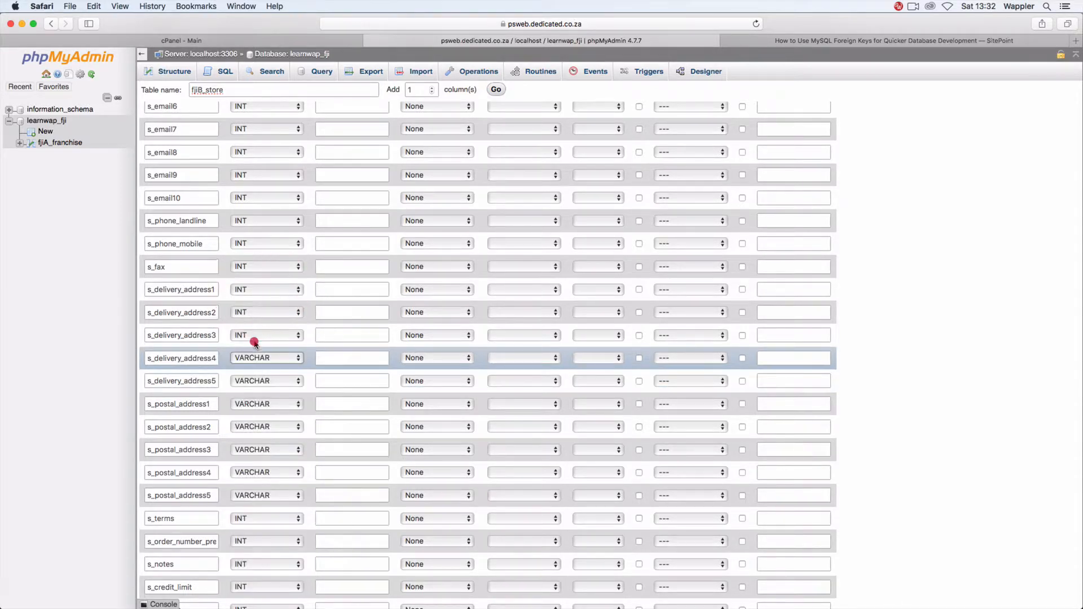
left_click(254, 338)
left_click(228, 266)
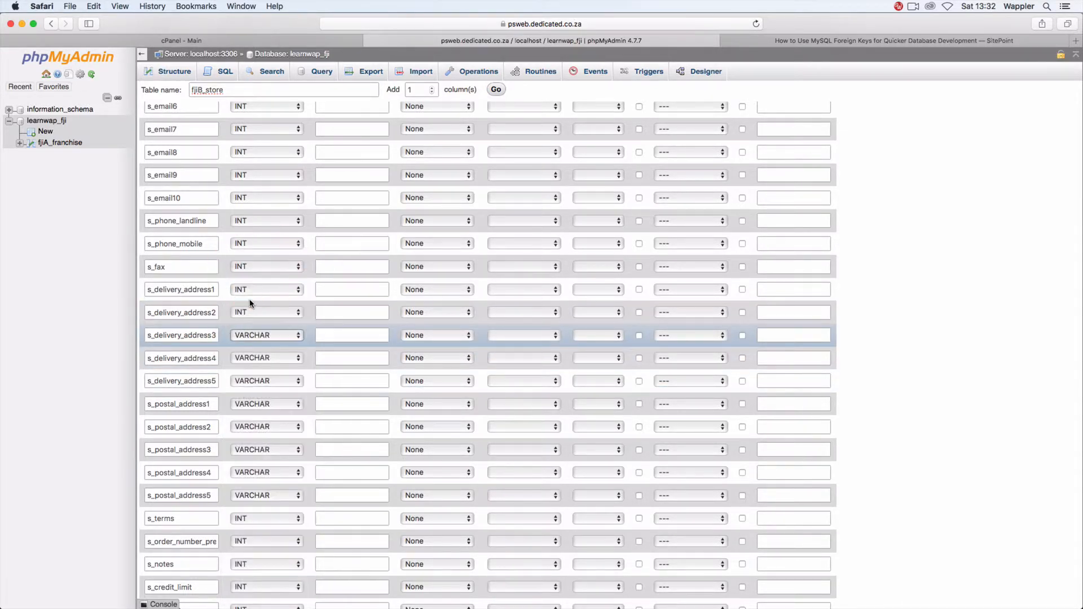
left_click(246, 310)
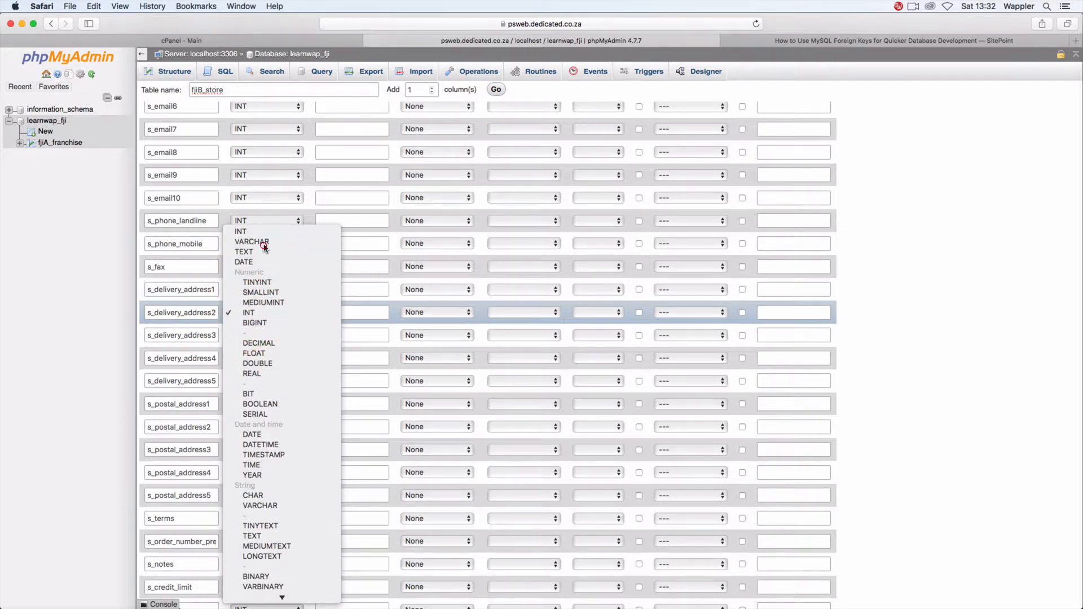
left_click(253, 242)
left_click(254, 292)
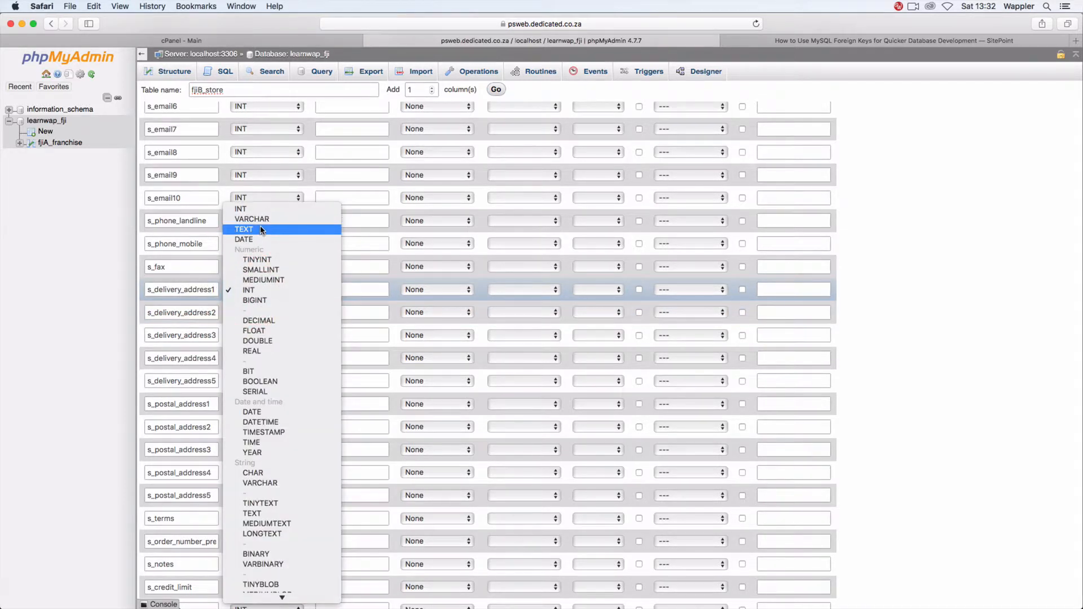
left_click(257, 221)
Step: Set the types of s_fax, s_phone_mobile and s_phone_landline to VARCHAR
left_click(255, 268)
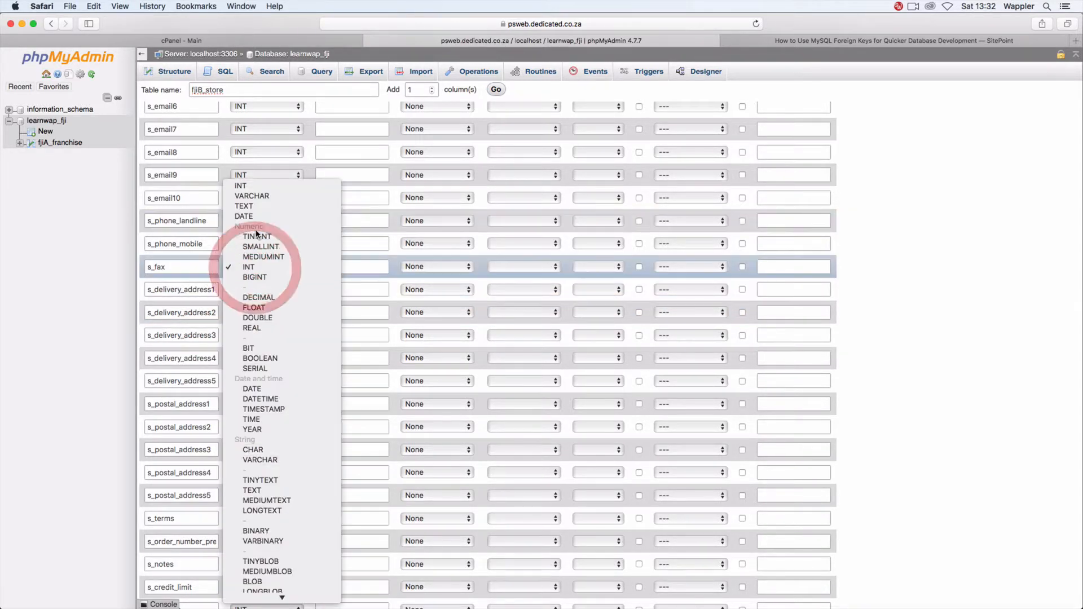
left_click(262, 202)
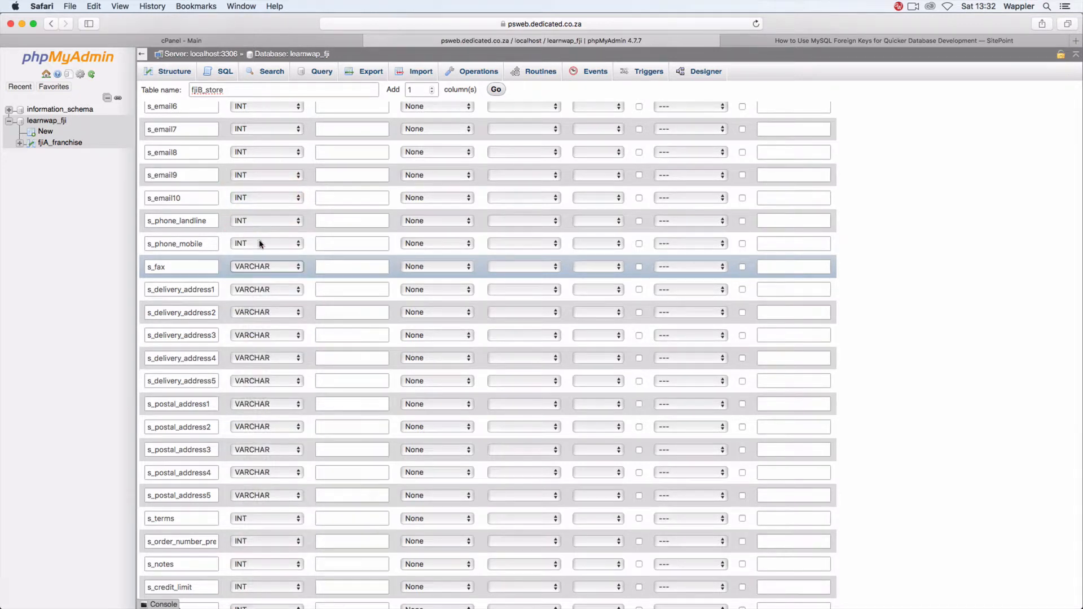
left_click(257, 244)
left_click(264, 183)
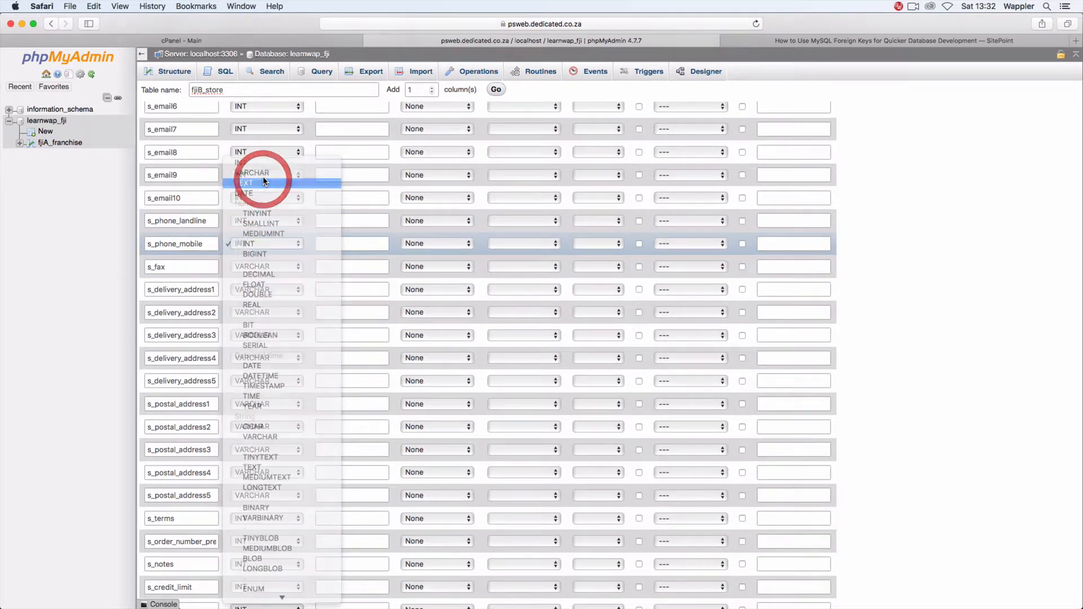
left_click(264, 243)
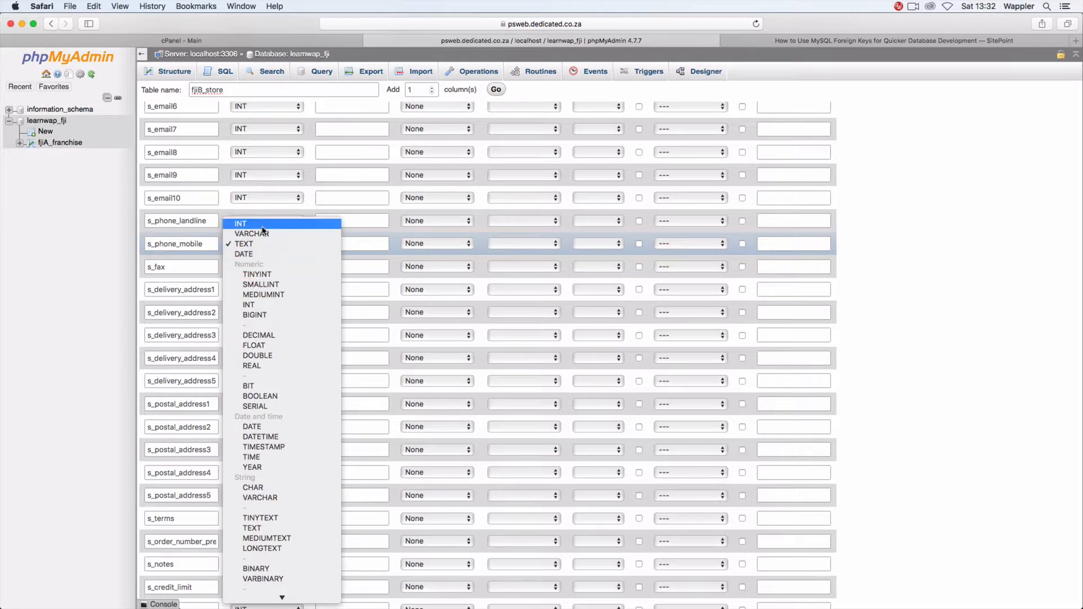
left_click(263, 232)
left_click(261, 221)
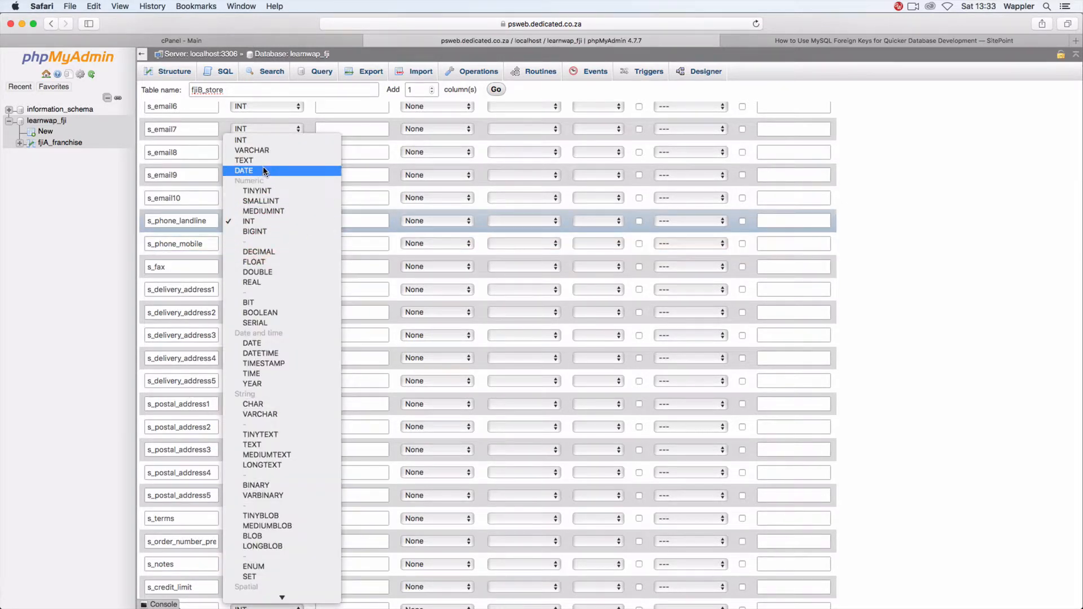
left_click(259, 152)
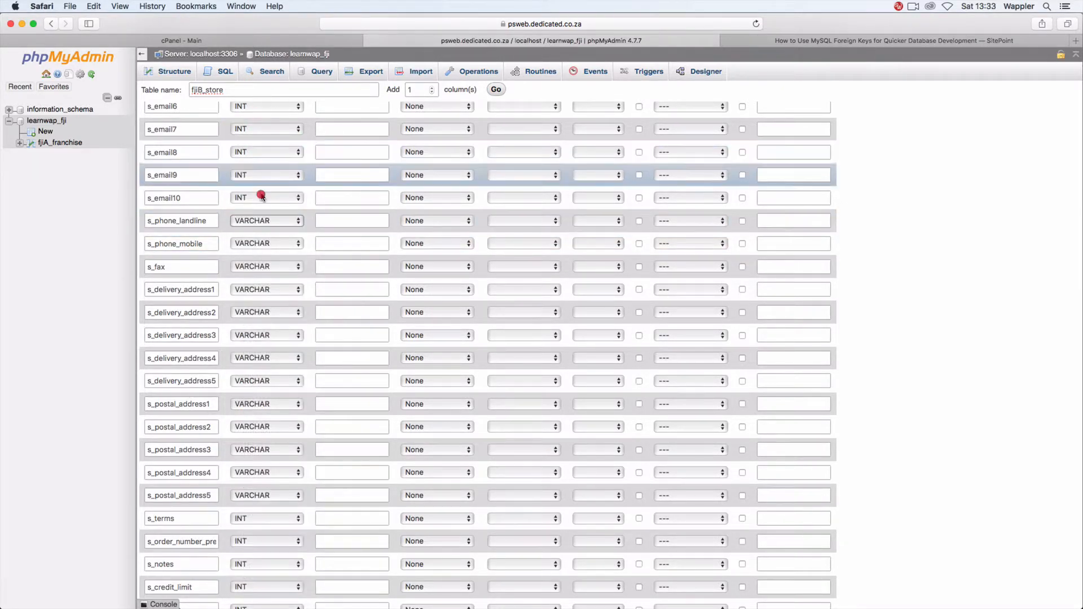
Step: Set the types of s_email10, s_email9, s_email8 and s_email7 to VARCHAR
left_click(298, 198)
left_click(265, 128)
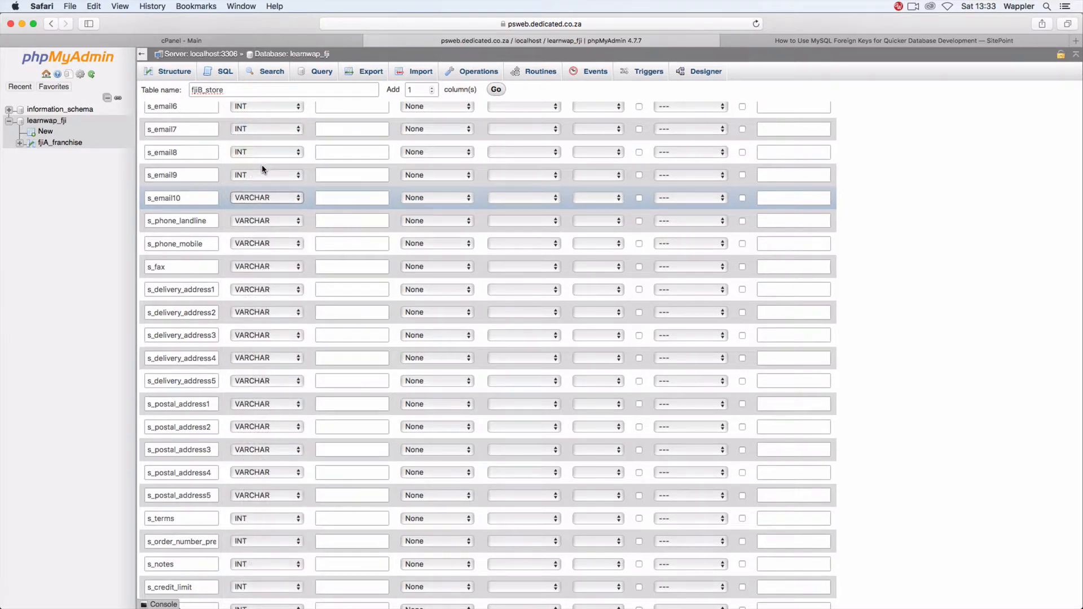
left_click(262, 174)
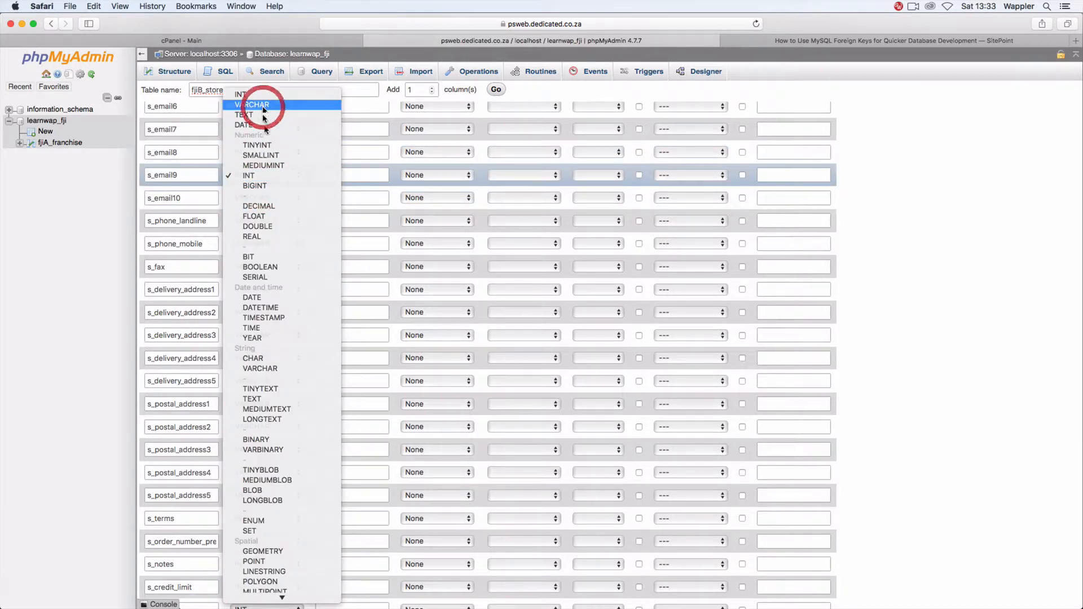
left_click(254, 105)
left_click(266, 155)
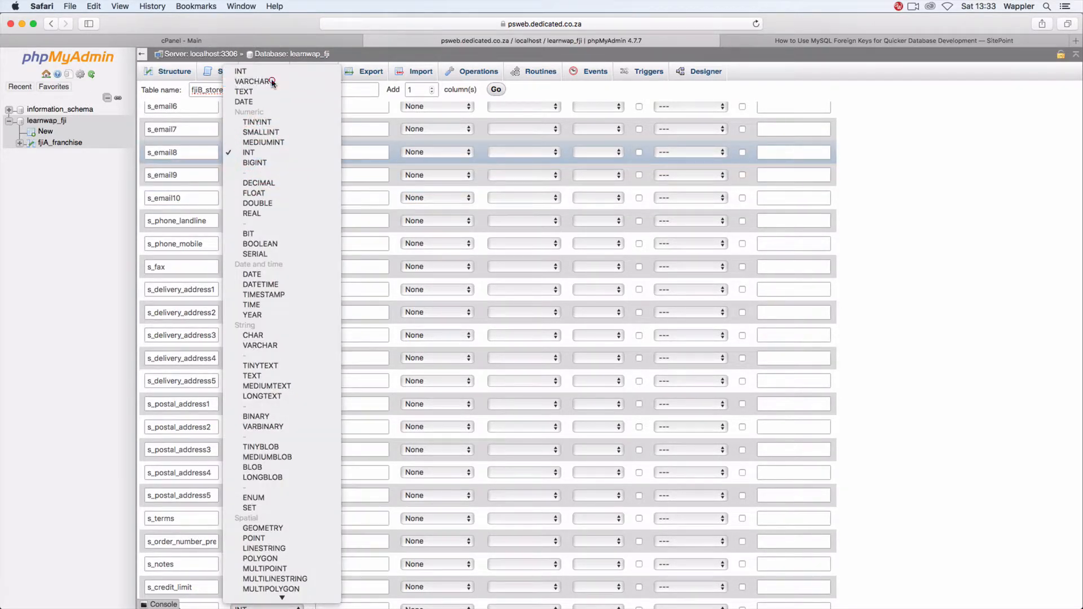
left_click(264, 81)
left_click(270, 131)
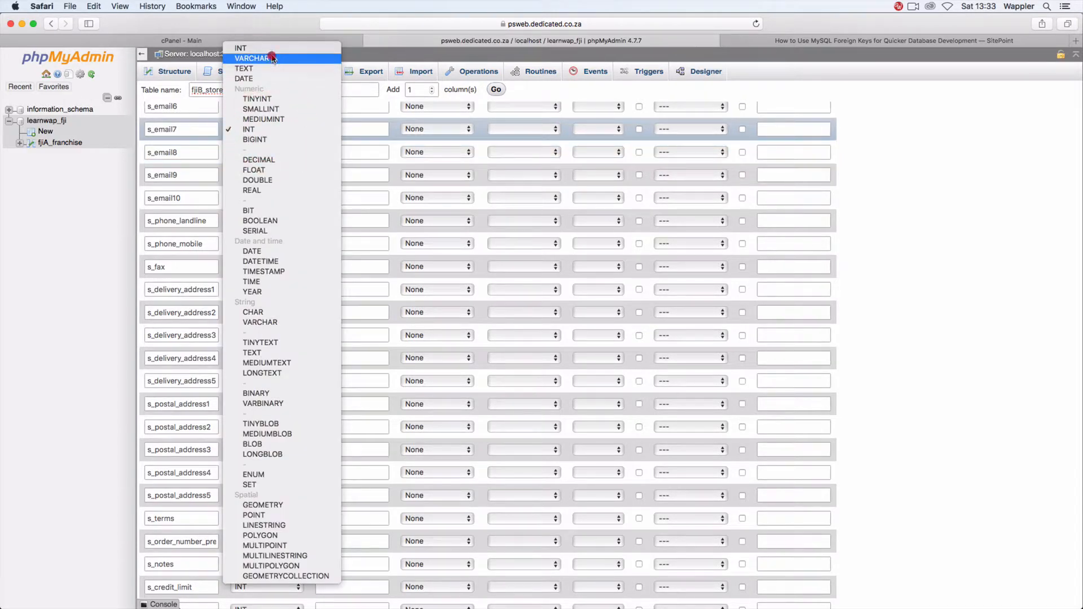
left_click(271, 54)
Step: Set the types of s_email6, s_email5 and s_email4 to VARCHAR
scroll(280, 180, "up", 1)
scroll(280, 181, "up", 10)
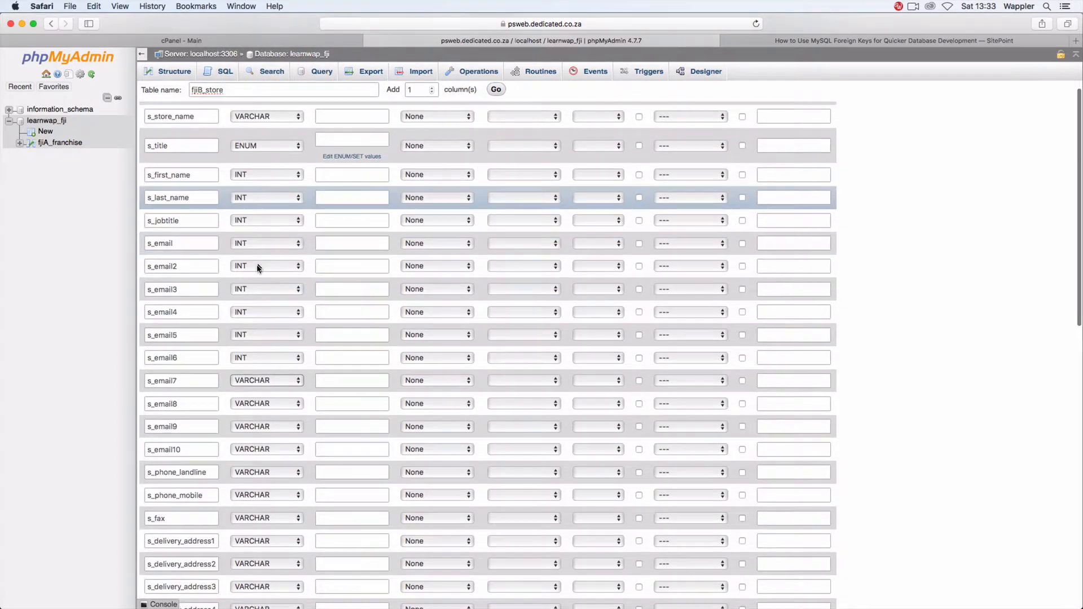
left_click(259, 356)
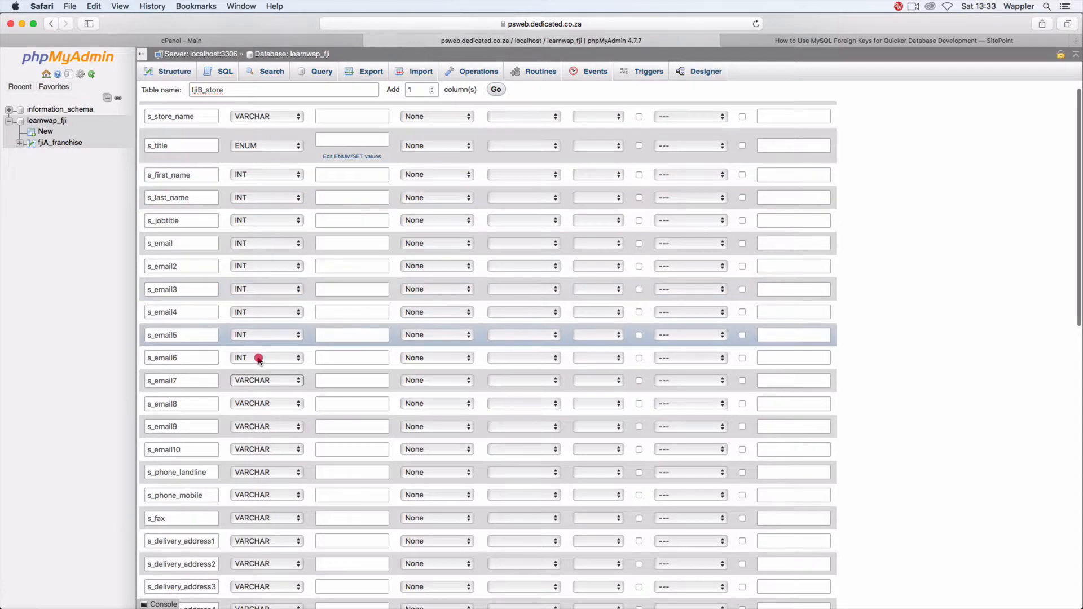
left_click(261, 287)
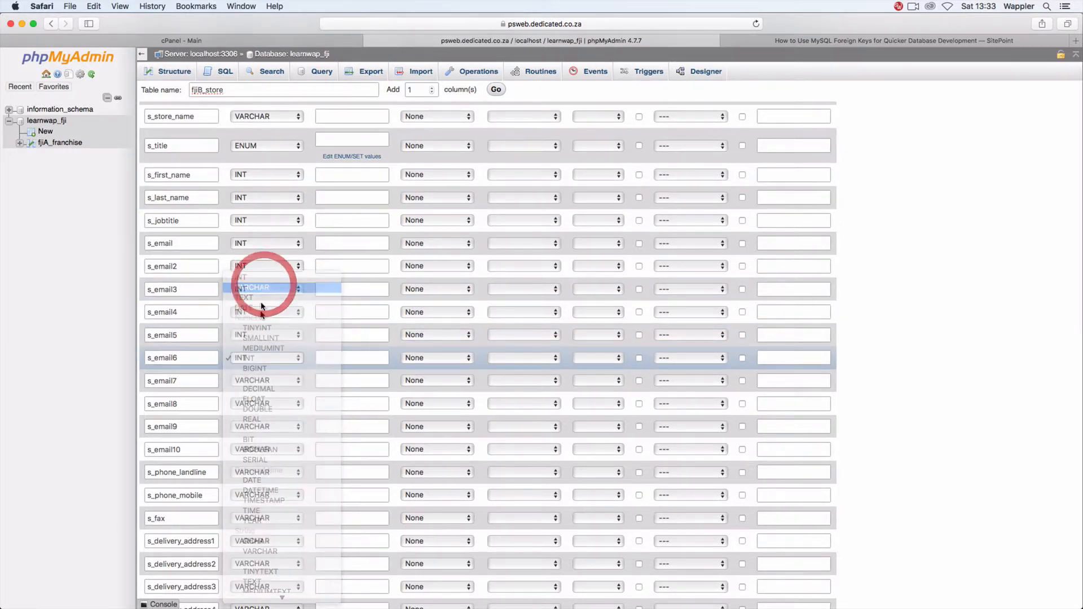
left_click(261, 335)
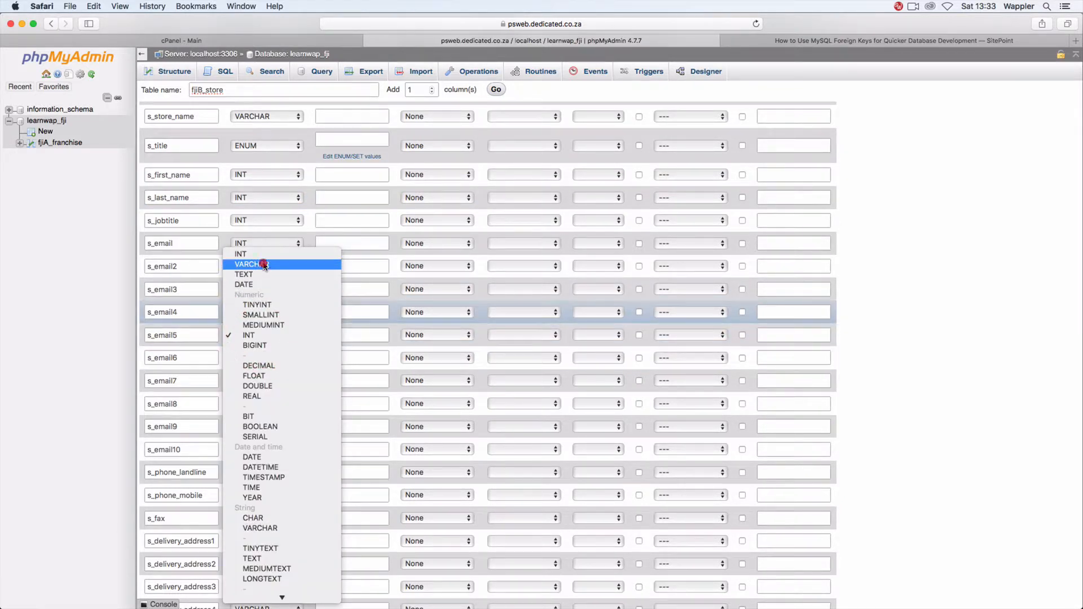
left_click(260, 264)
left_click(265, 312)
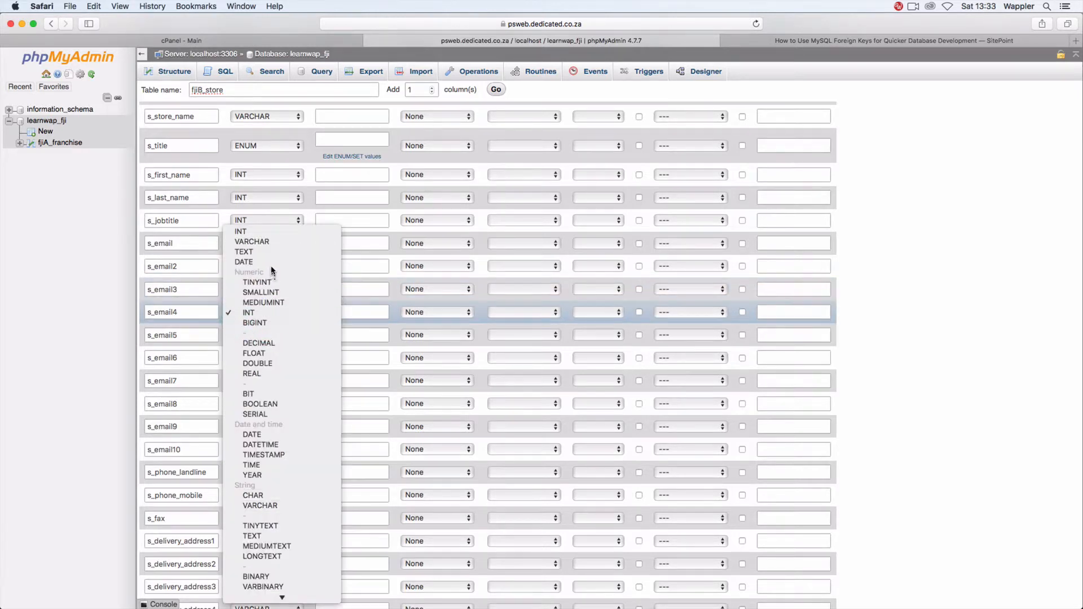
left_click(265, 242)
Step: Set the types of s_email3, s_email2 and s_email to VARCHAR
left_click(261, 287)
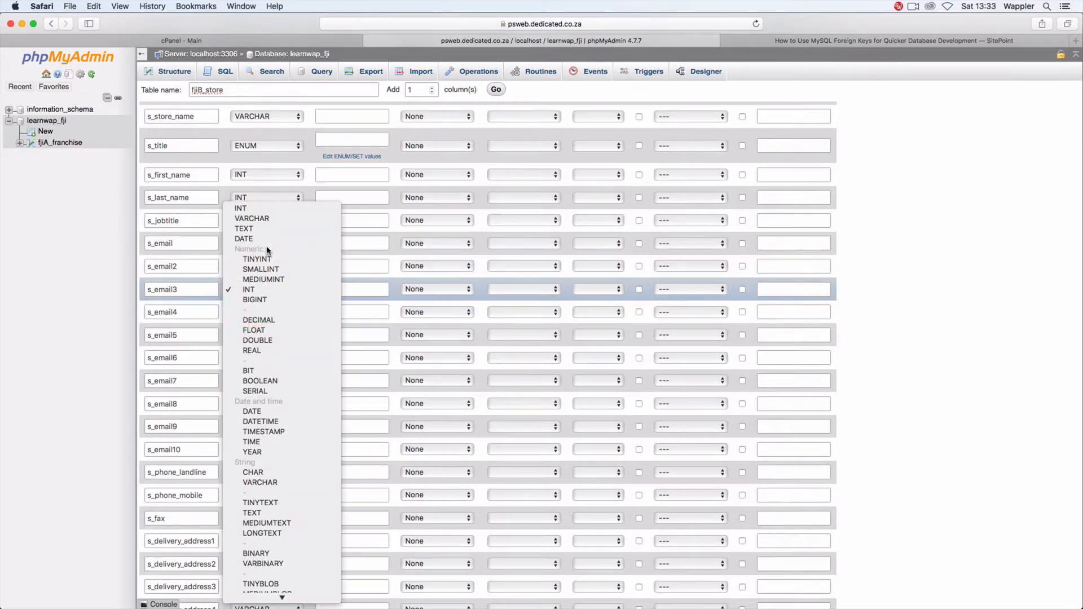
left_click(263, 220)
left_click(263, 265)
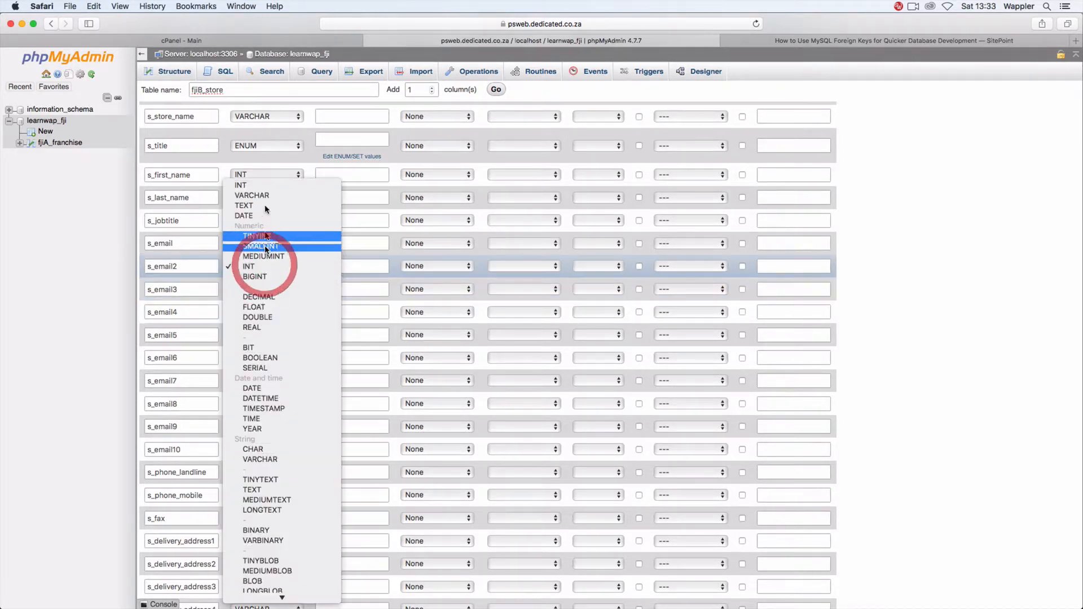
left_click(264, 196)
left_click(266, 243)
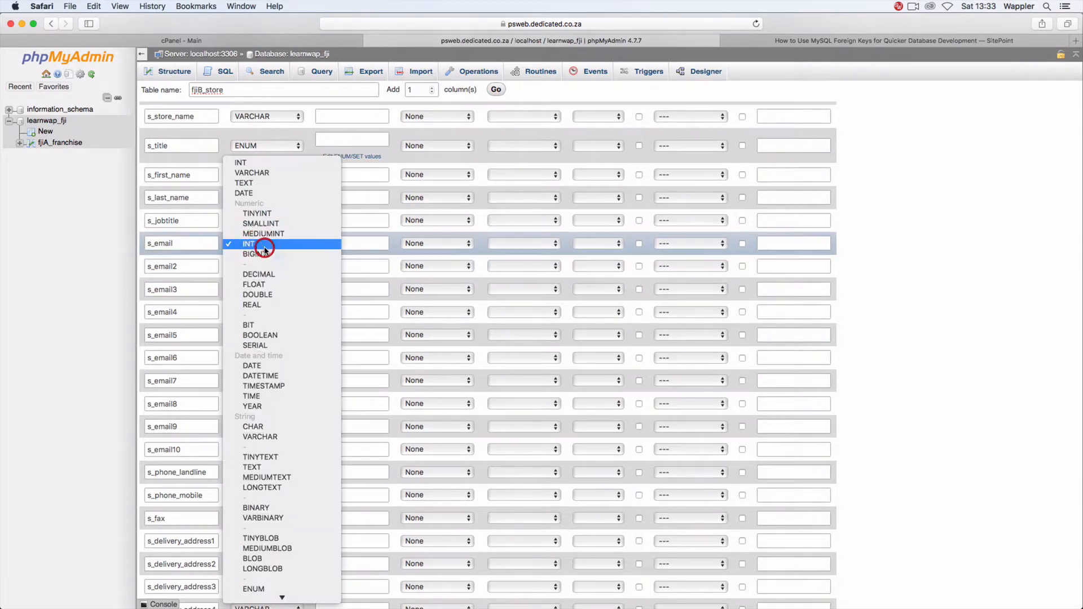
left_click(265, 172)
Step: Set the types of s_jobtitle, s_last_name and s_first_name to VARCHAR
left_click(254, 220)
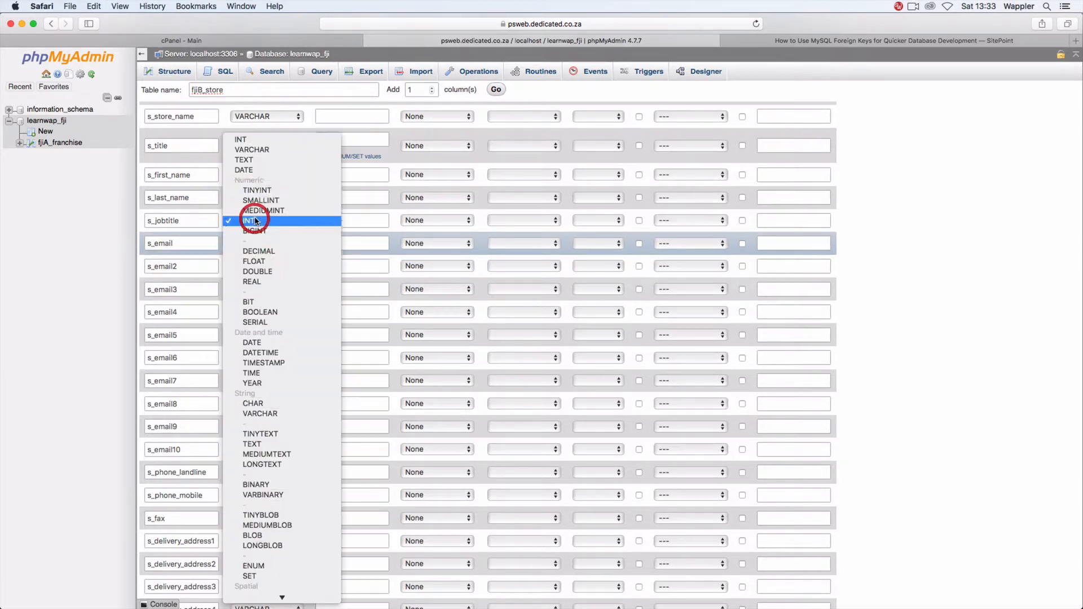
left_click(263, 152)
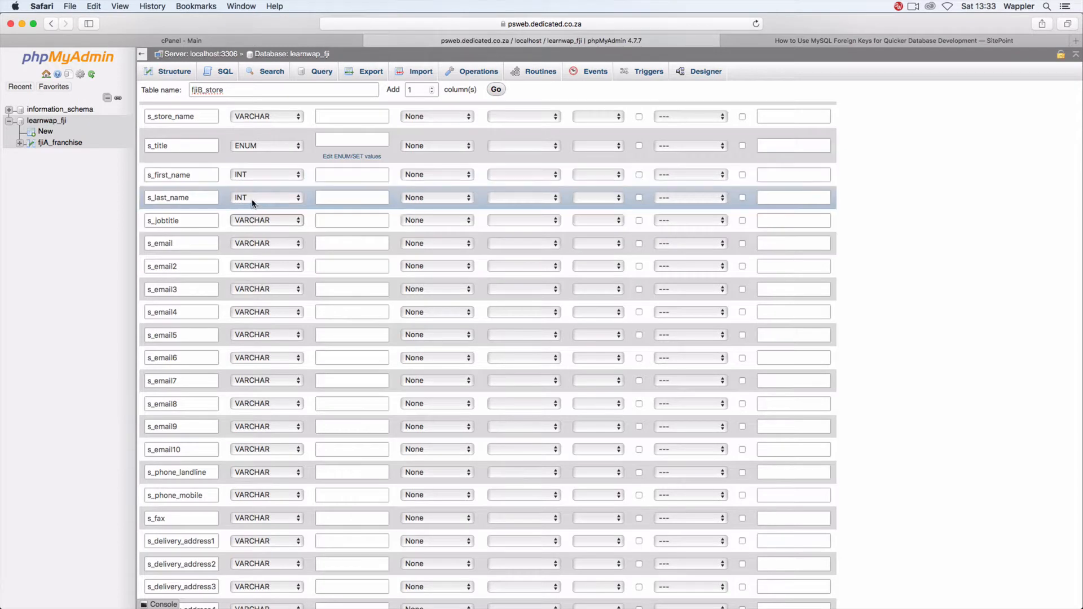
left_click(267, 198)
left_click(261, 129)
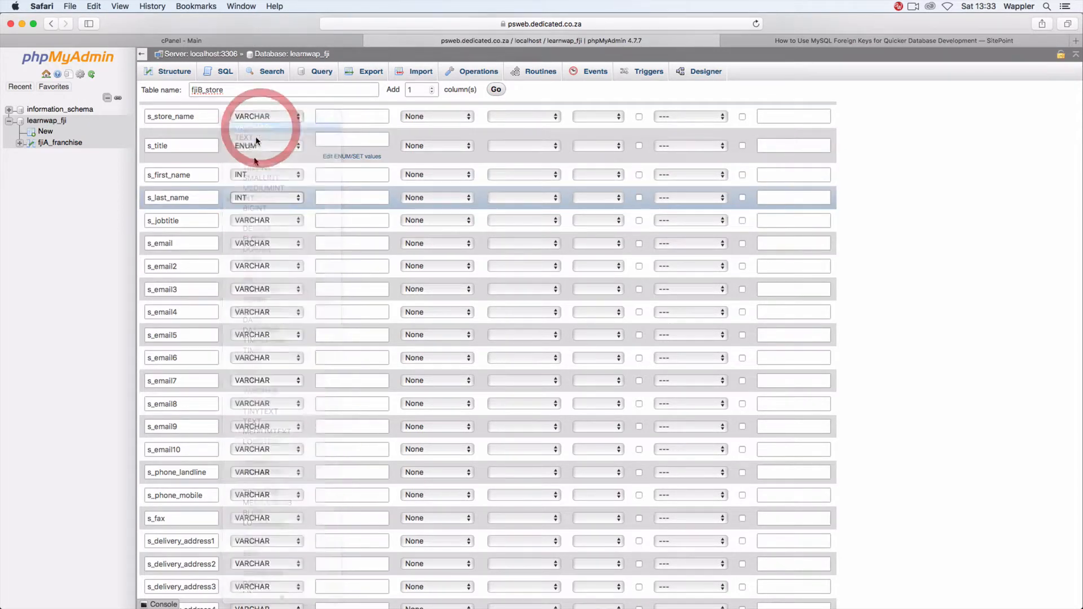
left_click(261, 175)
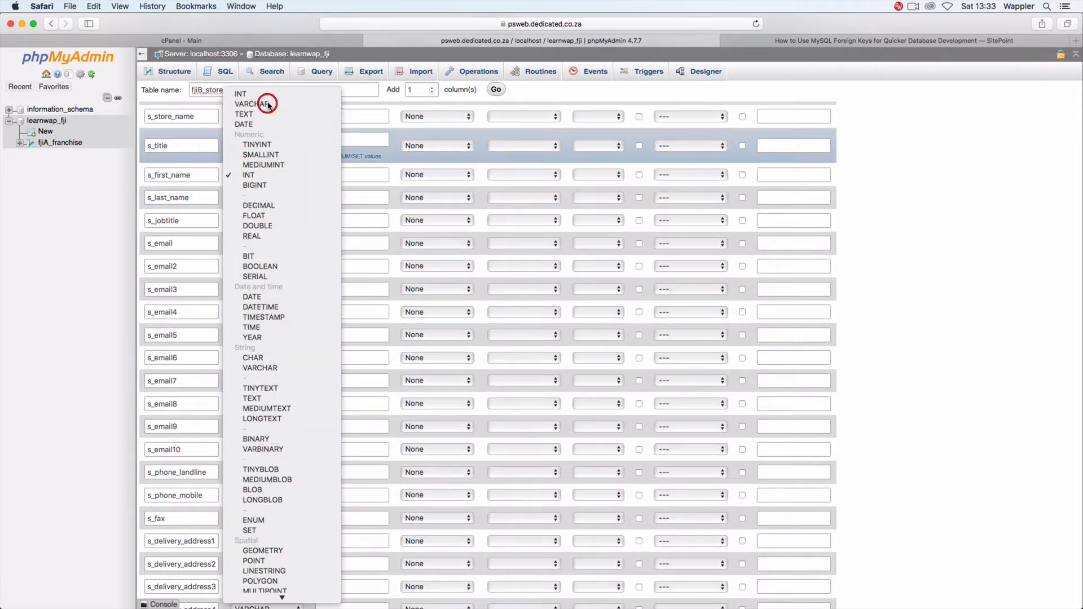
left_click(262, 104)
Step: Set the type of the s_terms column, below the postal address columns, to ENUM
scroll(313, 319, "down", 5)
scroll(315, 322, "down", 10)
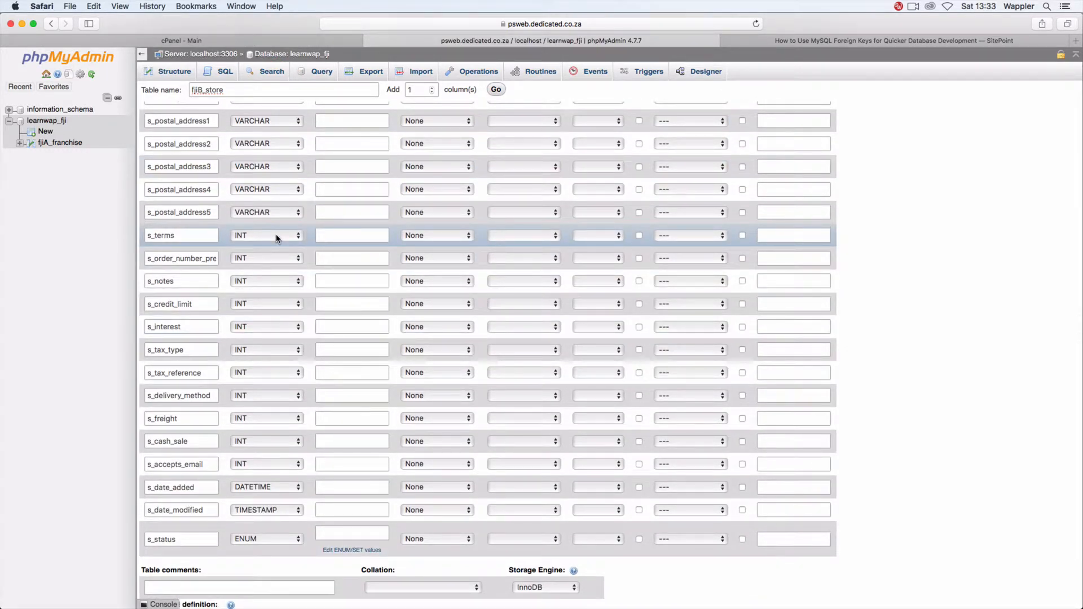
left_click(276, 235)
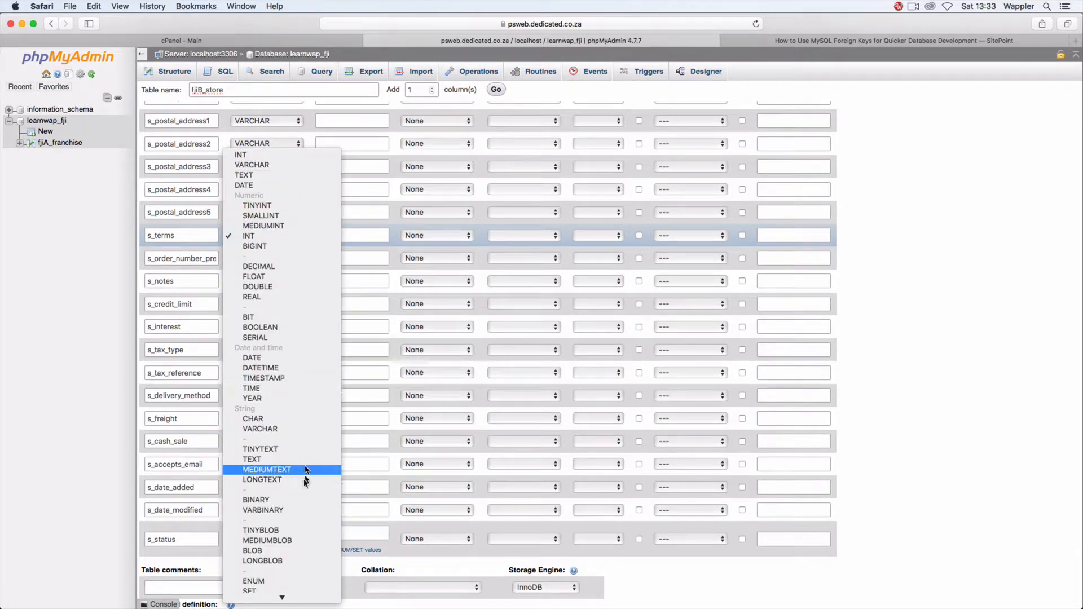
left_click(281, 582)
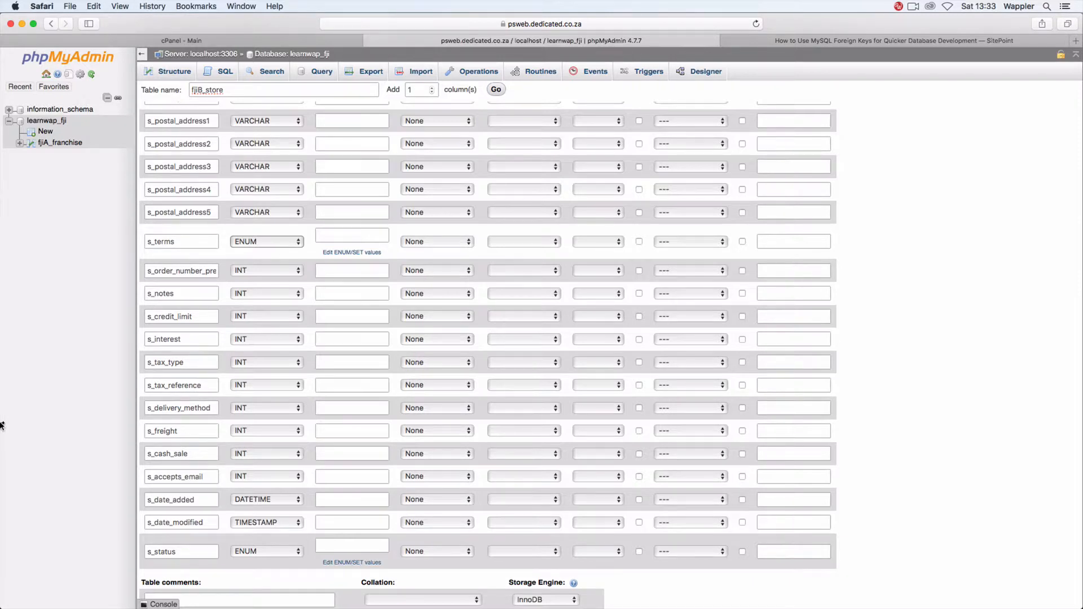
Step: Set the type of the s_order_number_pre… column to VARCHAR and that of s_notes to TEXT
left_click(267, 271)
left_click(264, 200)
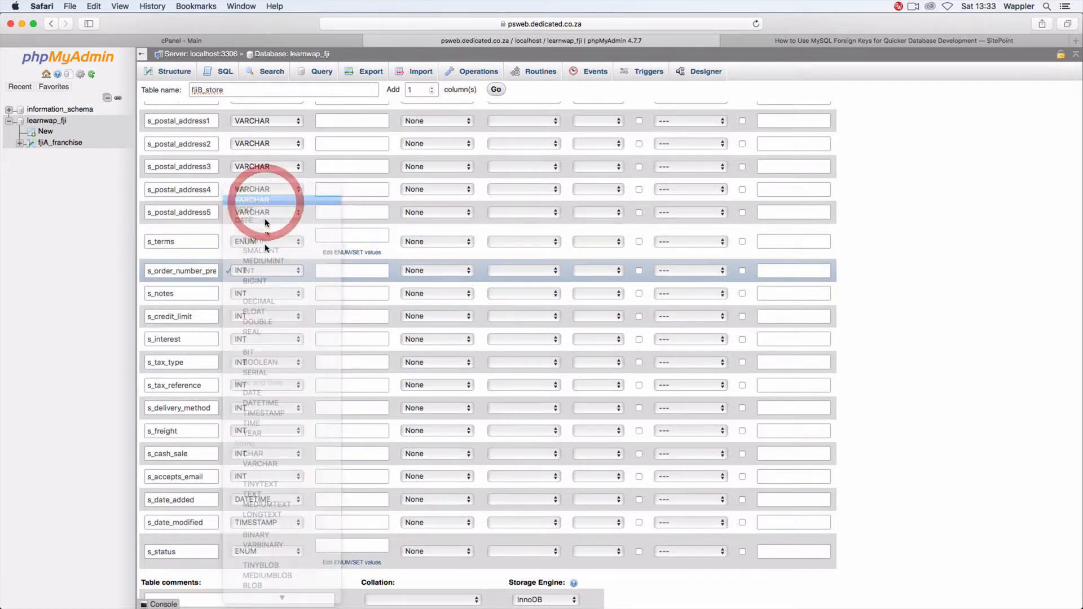
left_click(285, 294)
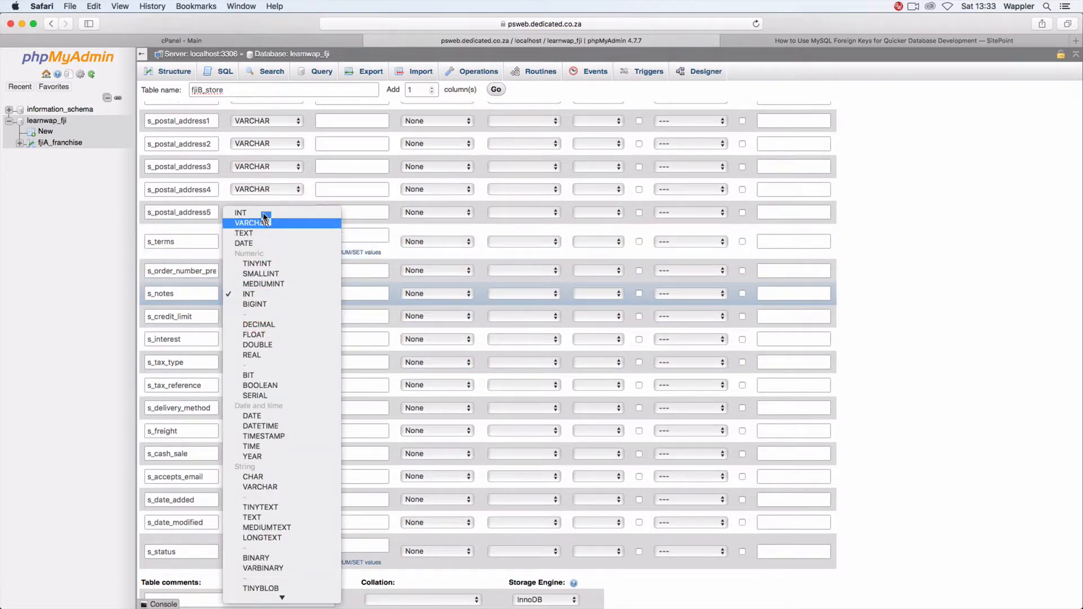
left_click(262, 233)
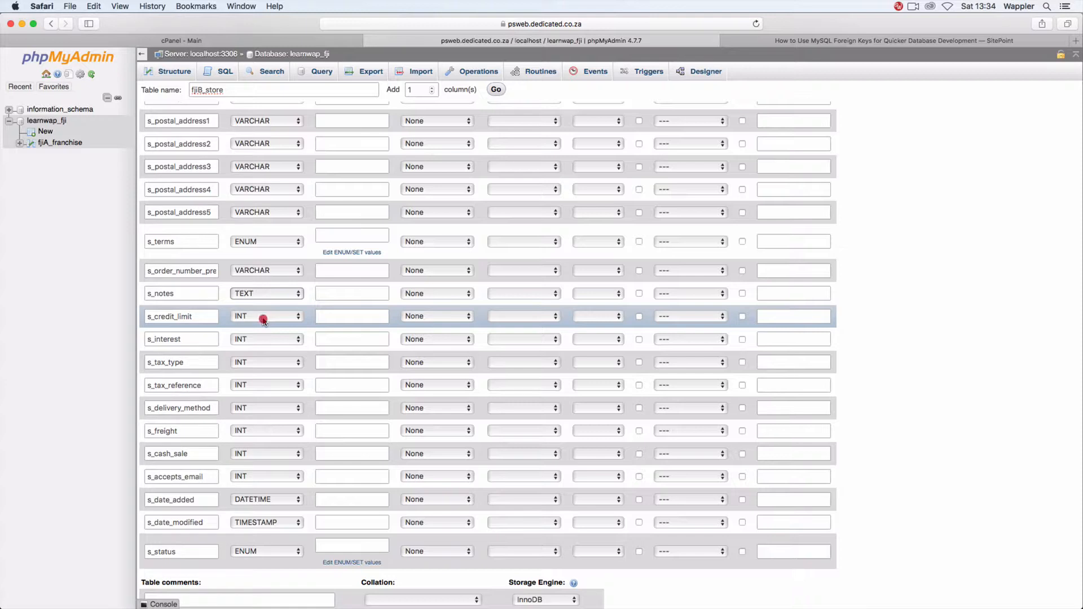
Step: Set s_credit_limit to DECIMAL with length 9,2 and the type of s_tax_reference to VARCHAR
left_click(263, 320)
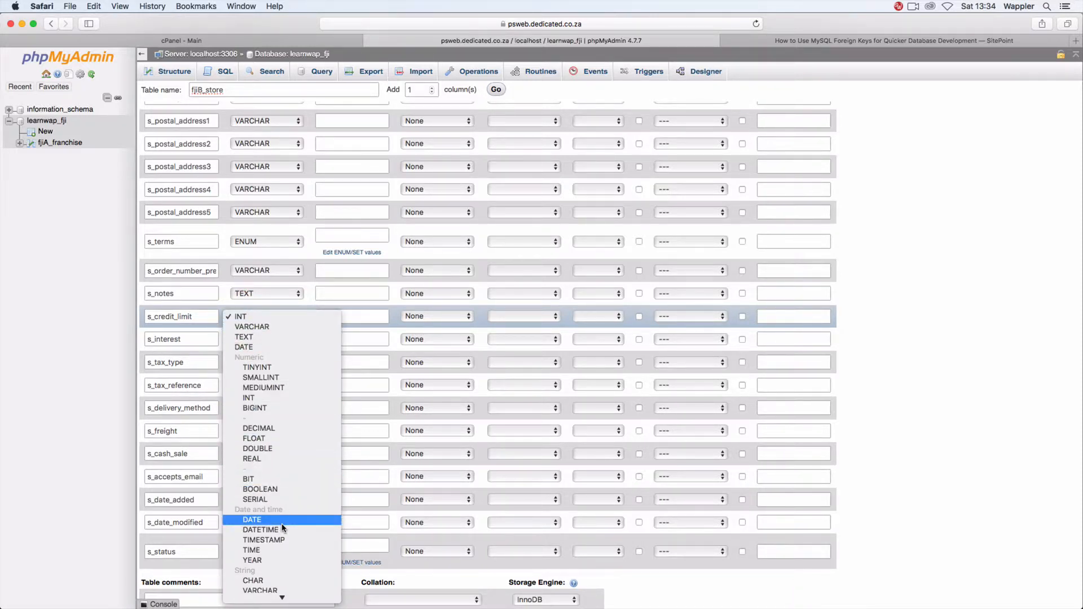
left_click(274, 429)
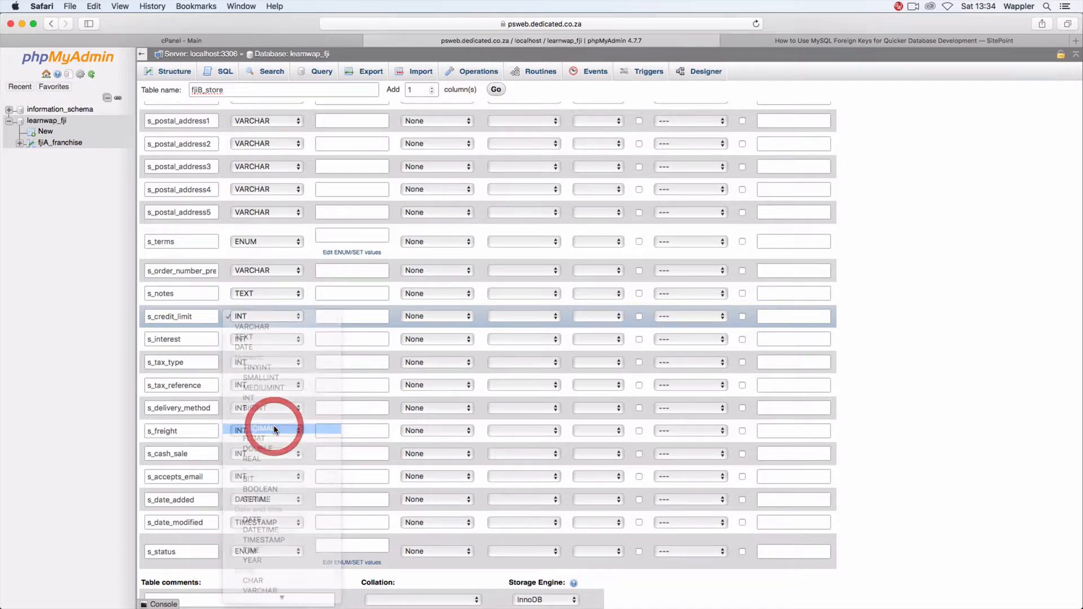
left_click(323, 316)
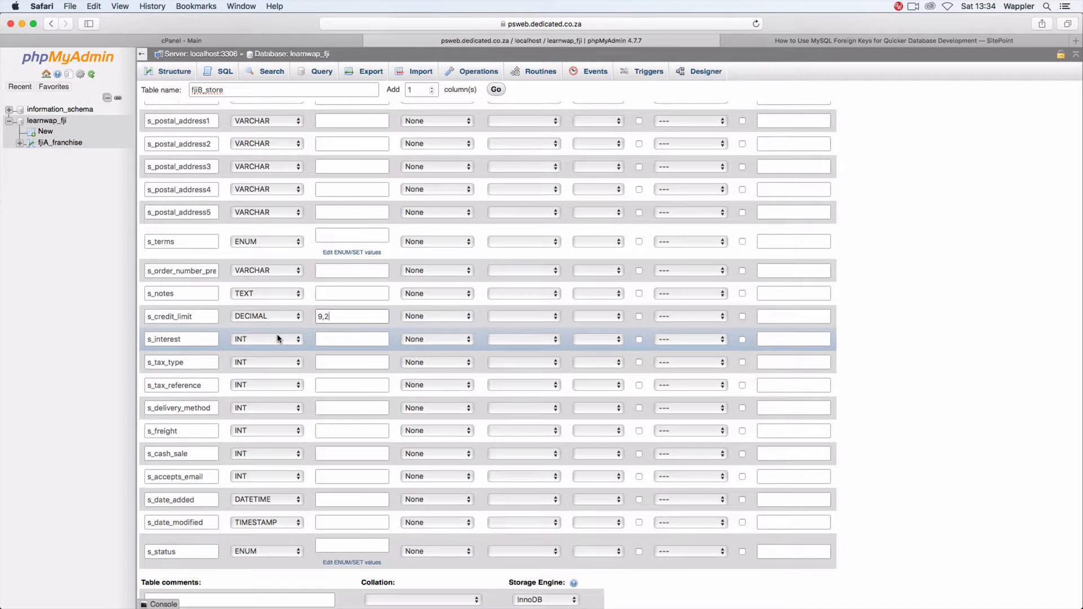
left_click(269, 381)
left_click(269, 398)
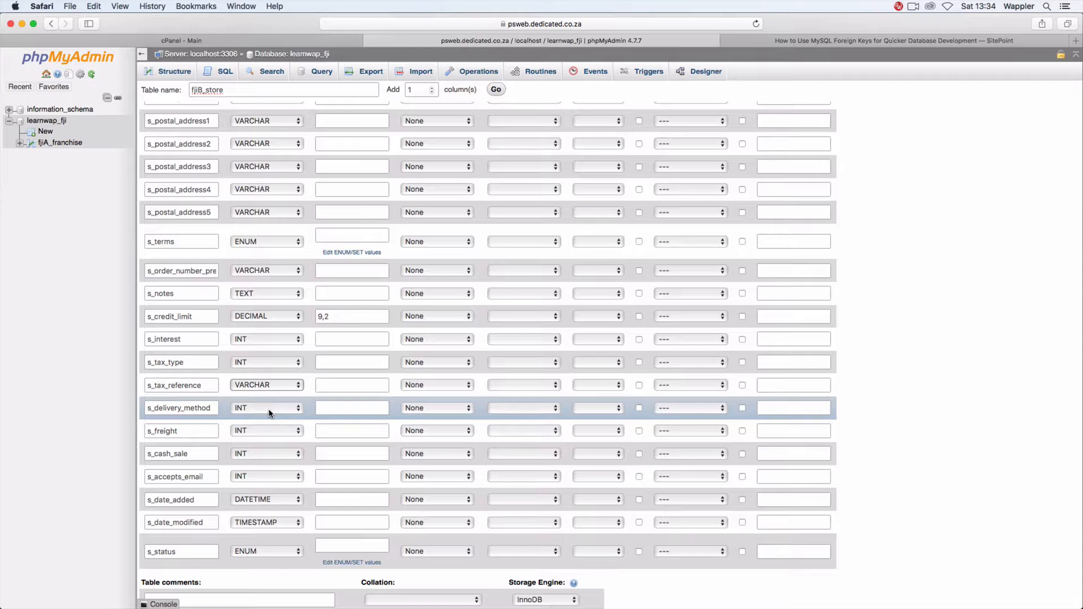
Step: Set the data type of the s_delivery_method and s_freight columns to ENUM
left_click(269, 413)
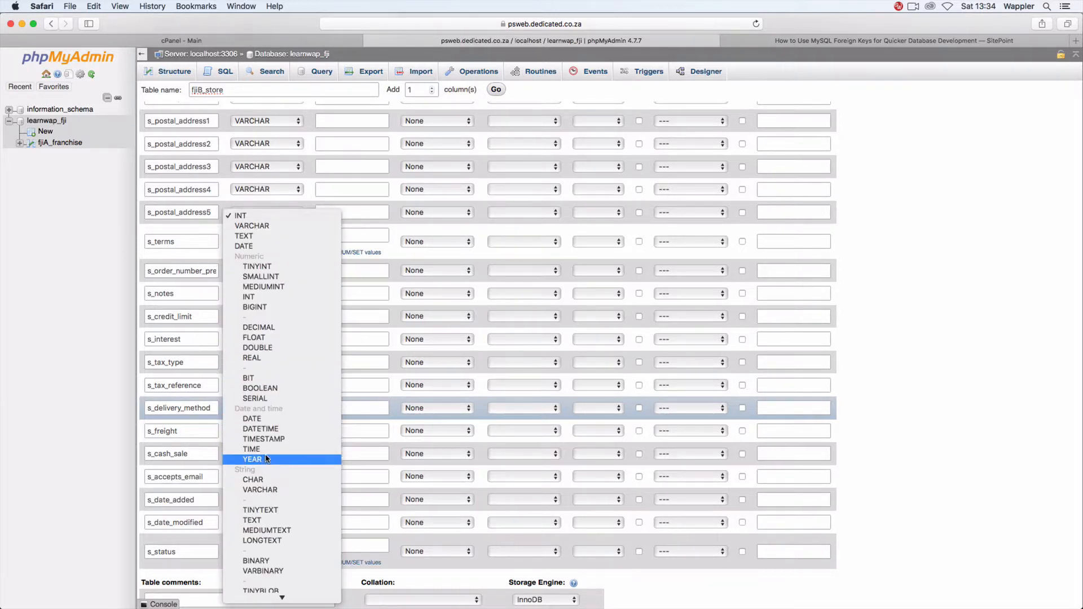
scroll(265, 456, "down", 5)
left_click(261, 530)
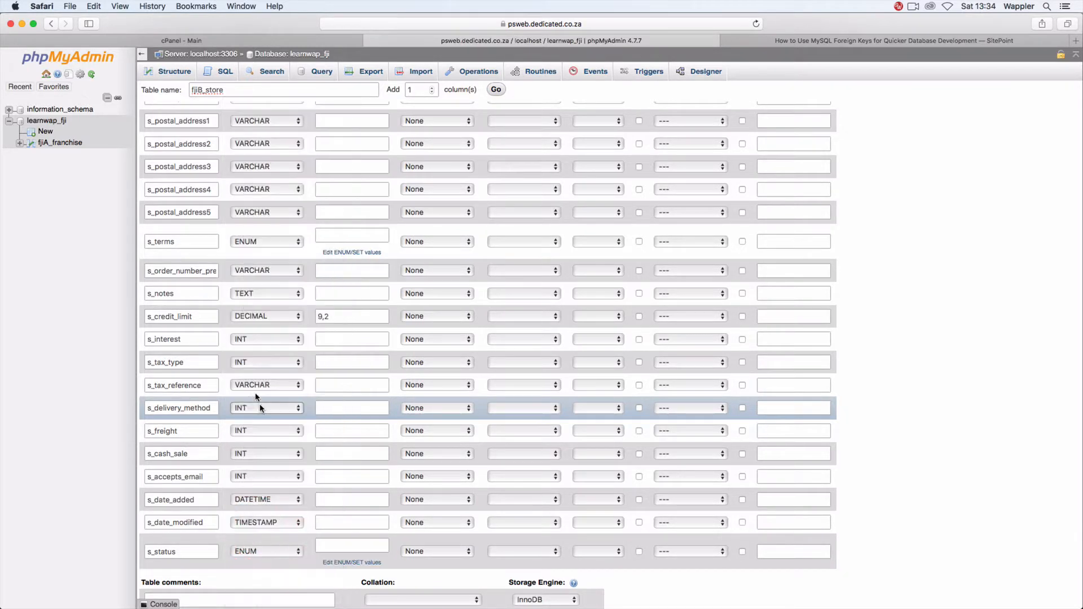
left_click(257, 443)
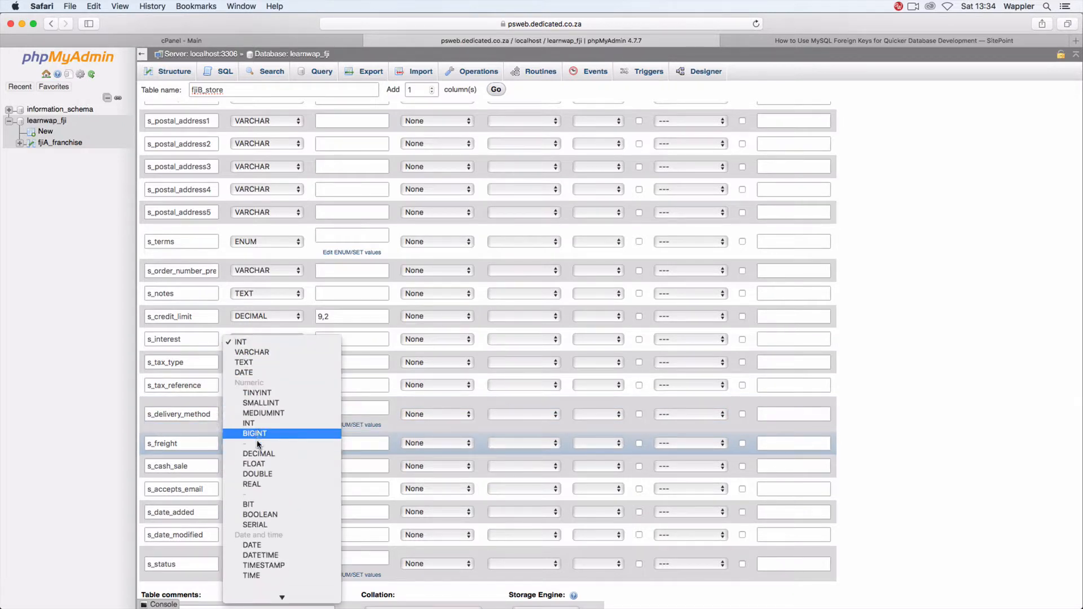
scroll(258, 444, "down", 5)
left_click(254, 494)
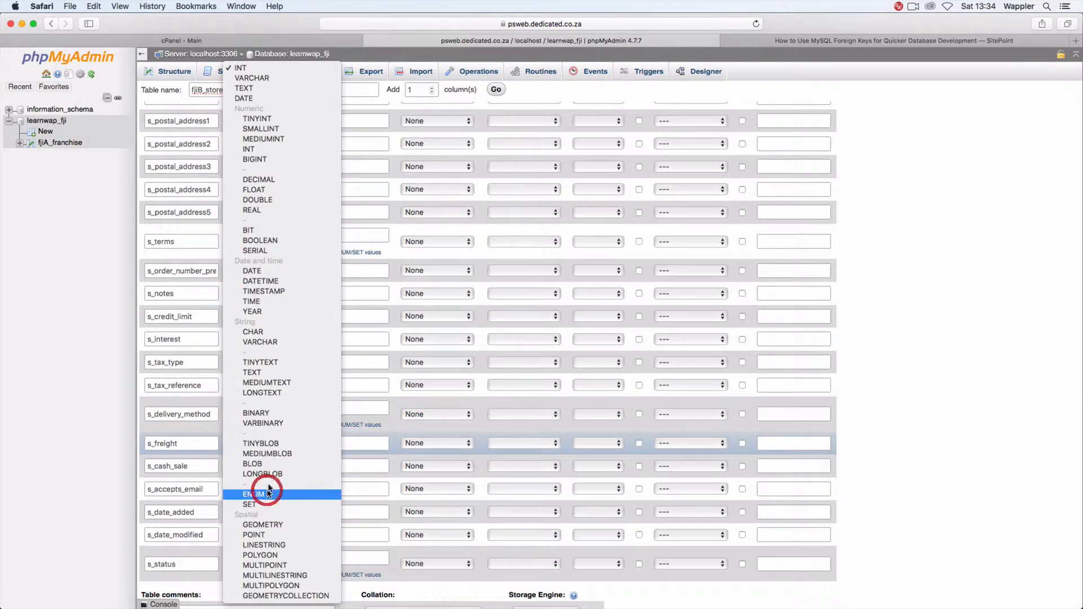
Step: Set the data type of the s_cash_sale and s_accepts_email columns to ENUM
left_click(266, 479)
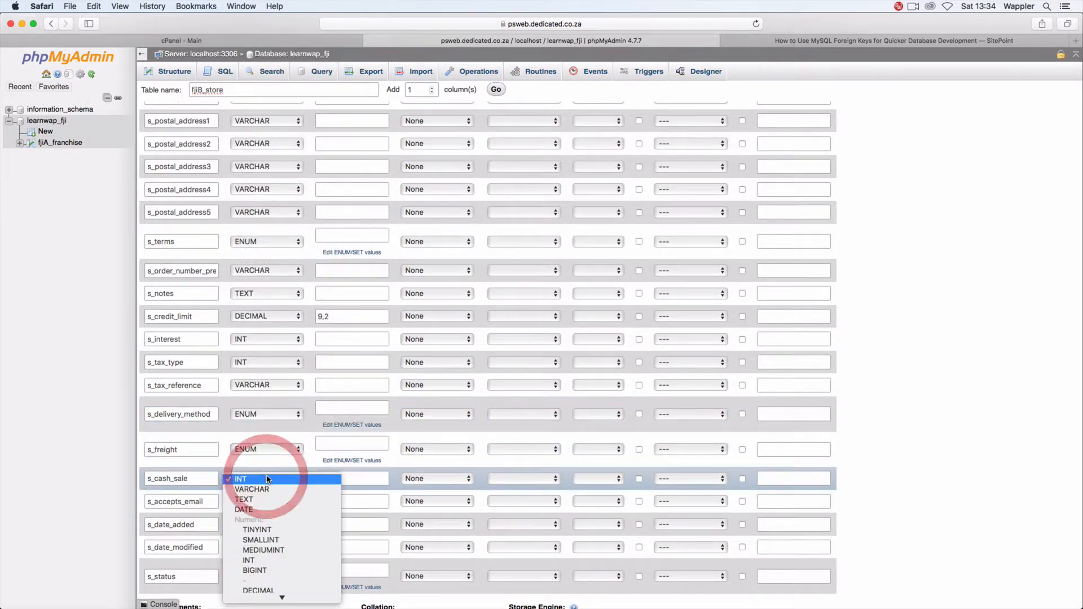
scroll(270, 491, "down", 10)
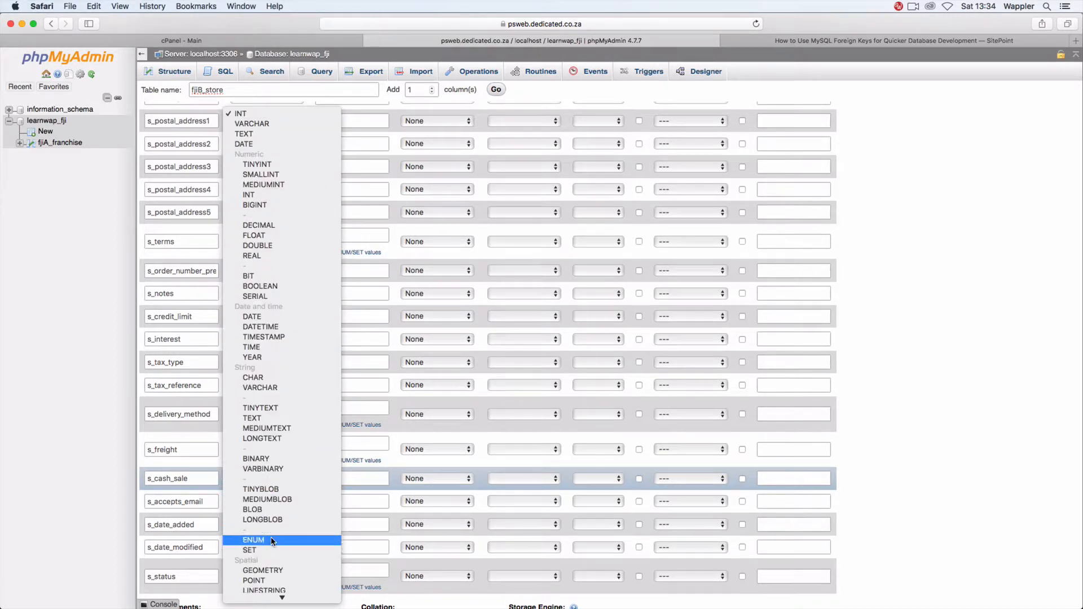
left_click(261, 540)
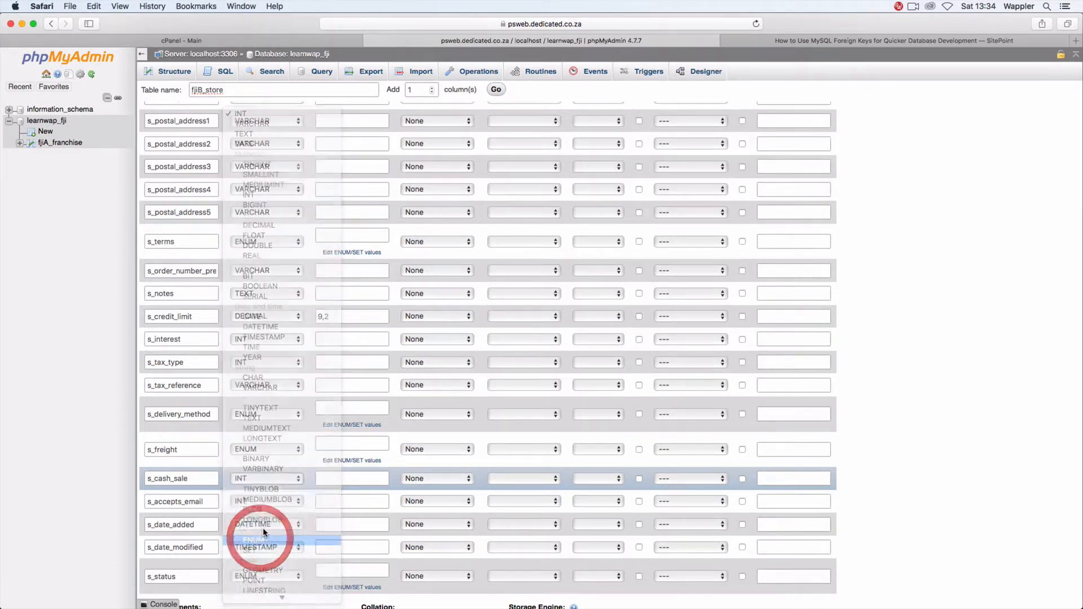
left_click(261, 514)
scroll(261, 515, "down", 10)
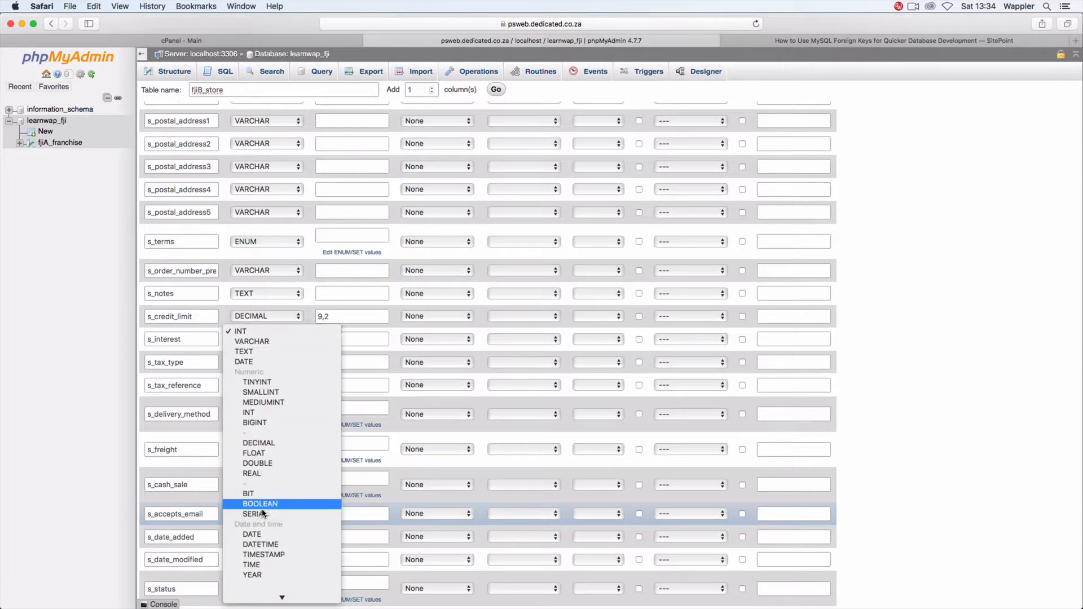
left_click(270, 495)
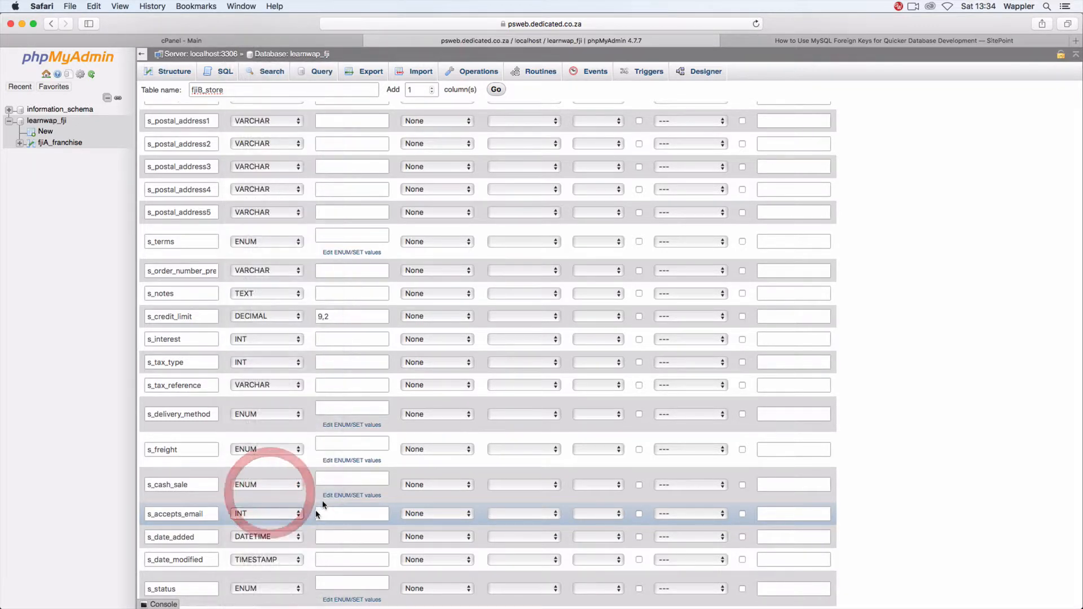
Step: Set the length of the id_store and id_franchise_fk columns to 10
scroll(312, 488, "down", 5)
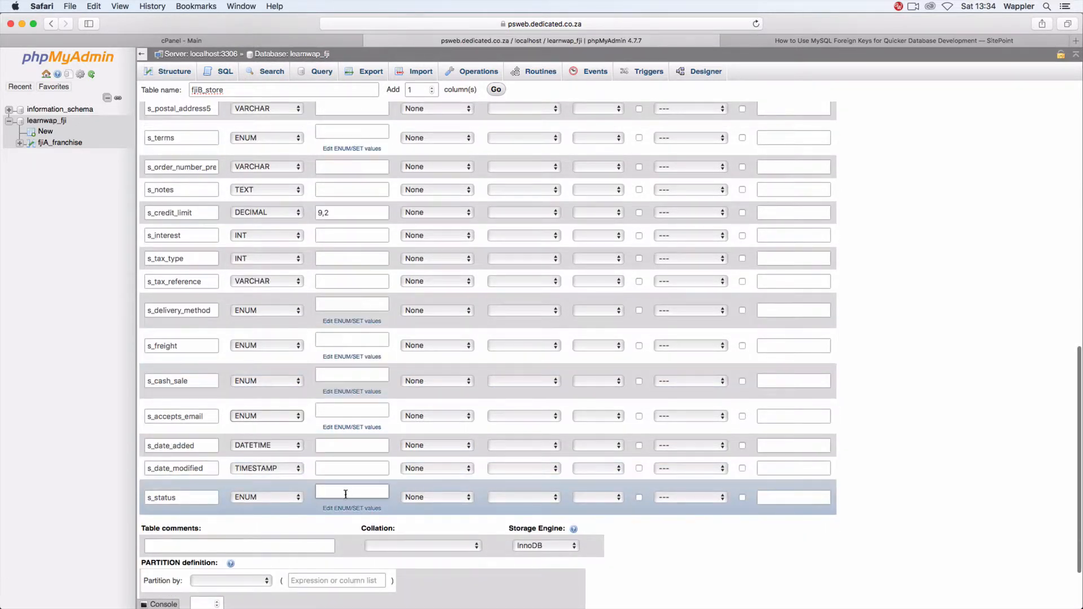
scroll(459, 323, "up", 15)
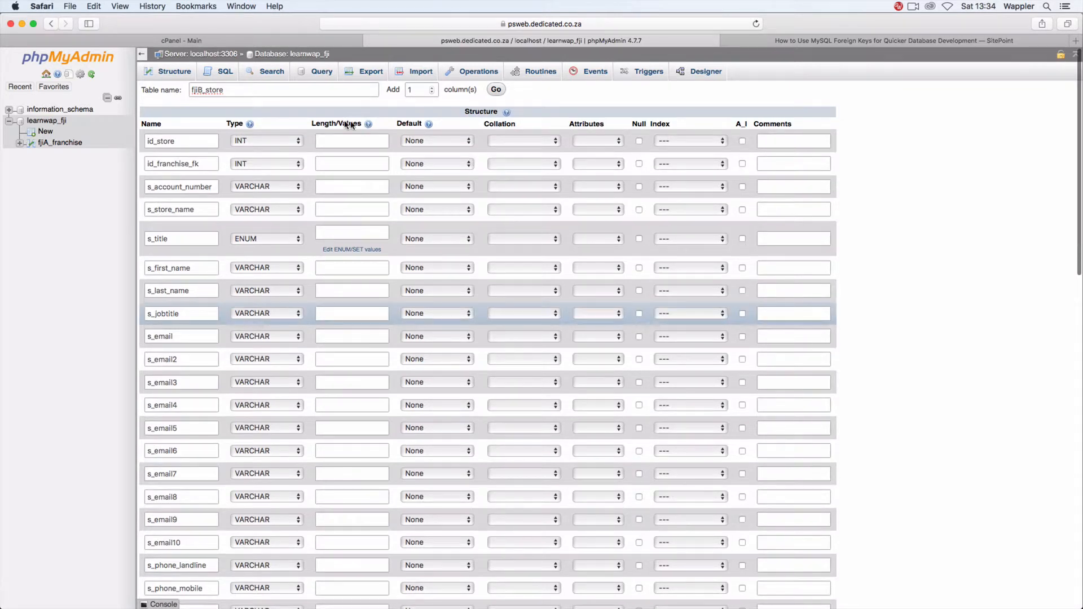
left_click(332, 141)
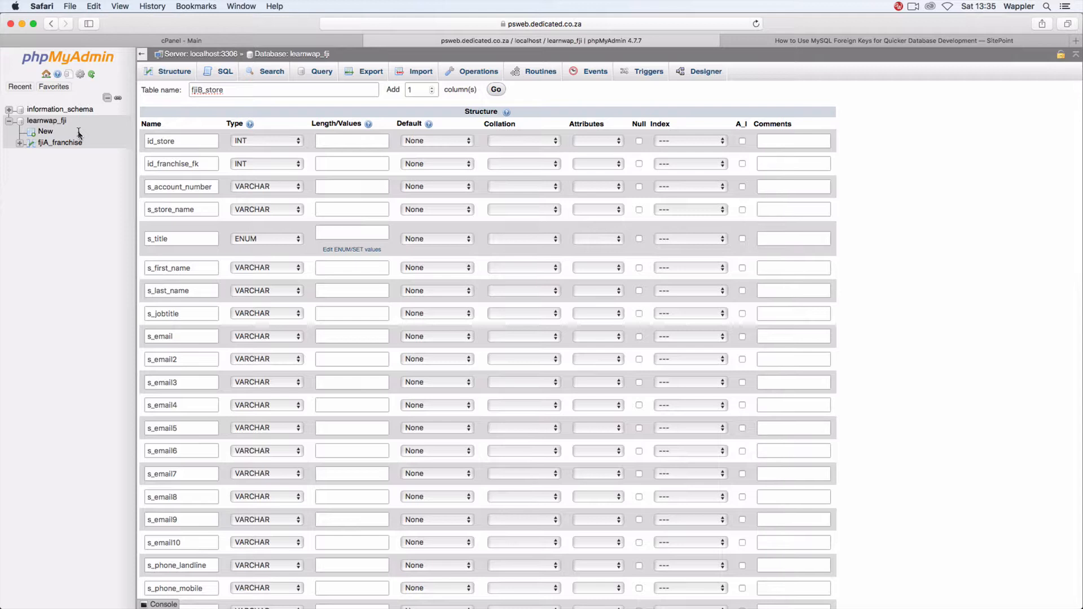
left_click(361, 142)
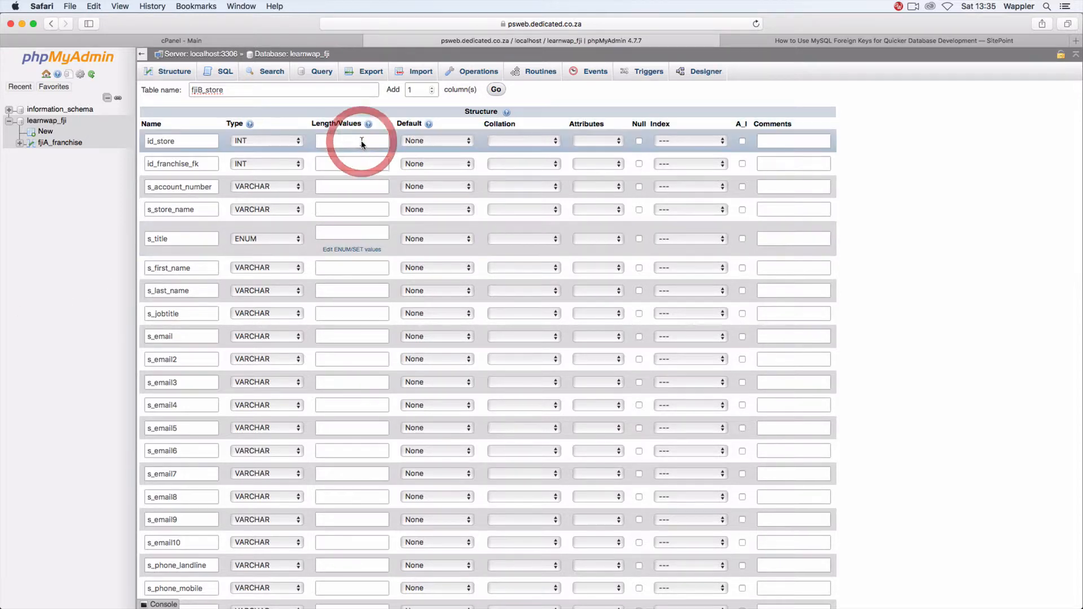
type("10")
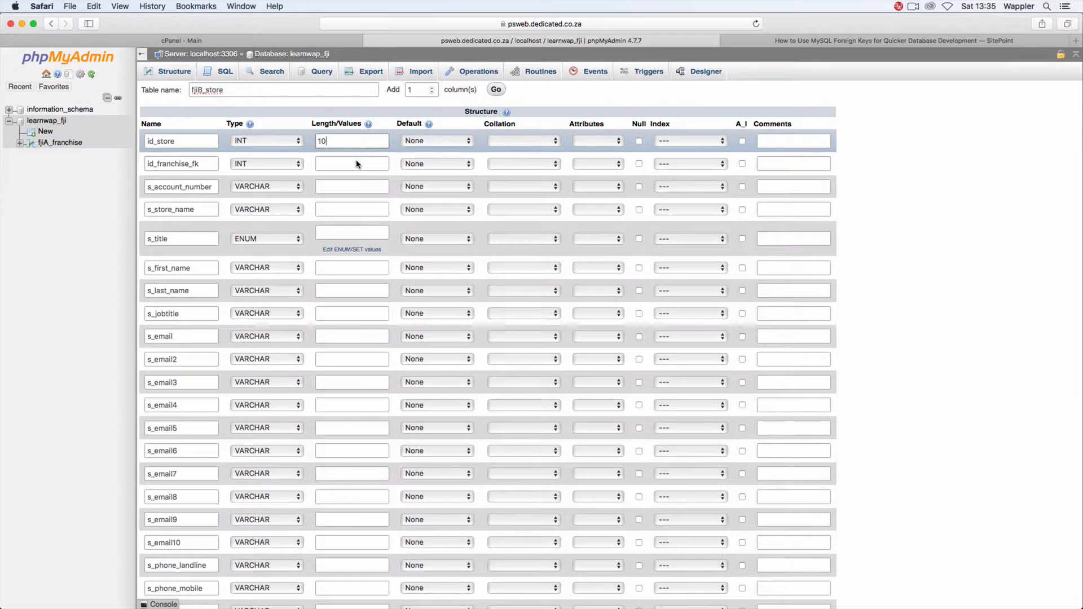
left_click(356, 164)
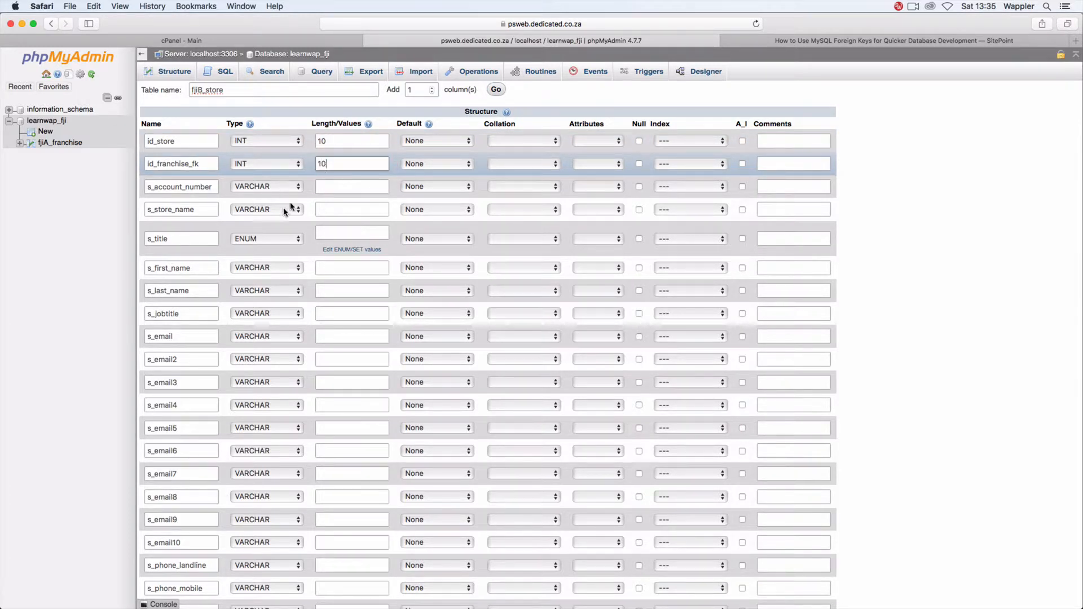
Step: Set the length of s_account_number to 6 and of s_store_name to 50
left_click(328, 186)
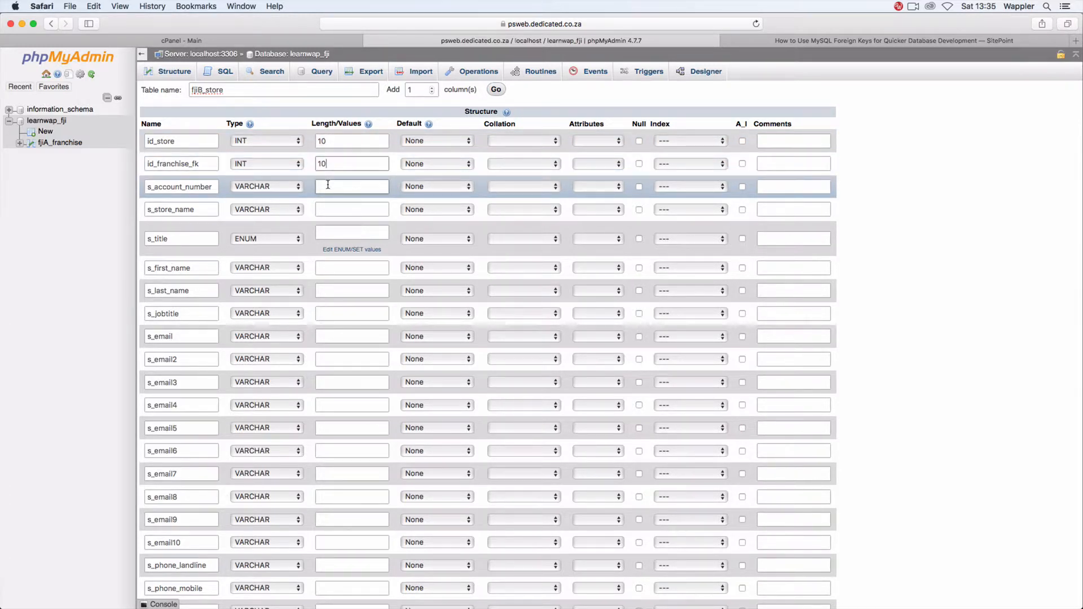
left_click(328, 185)
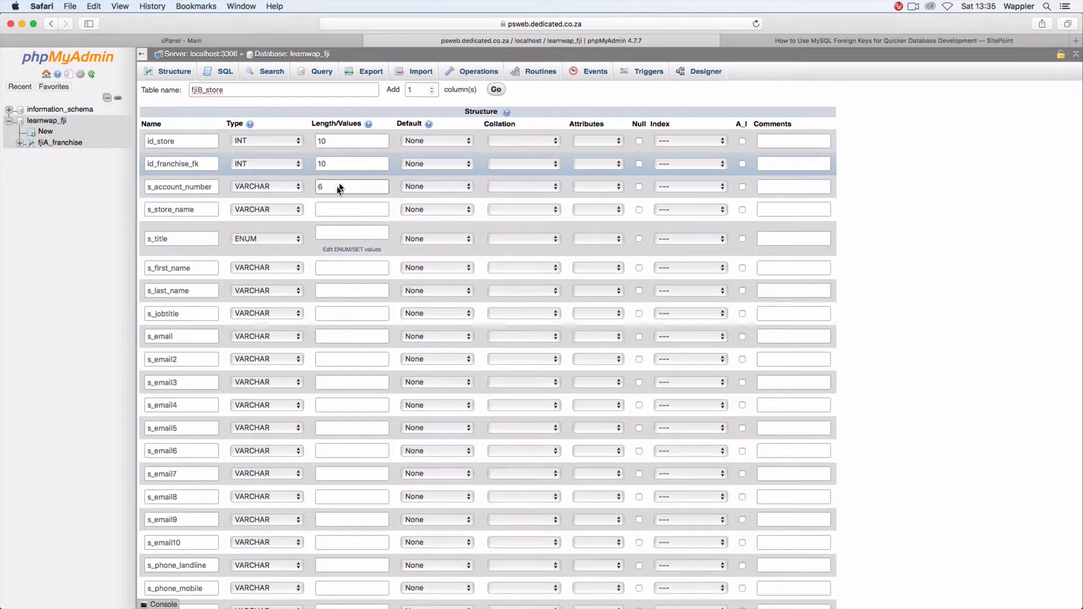
left_click(336, 210)
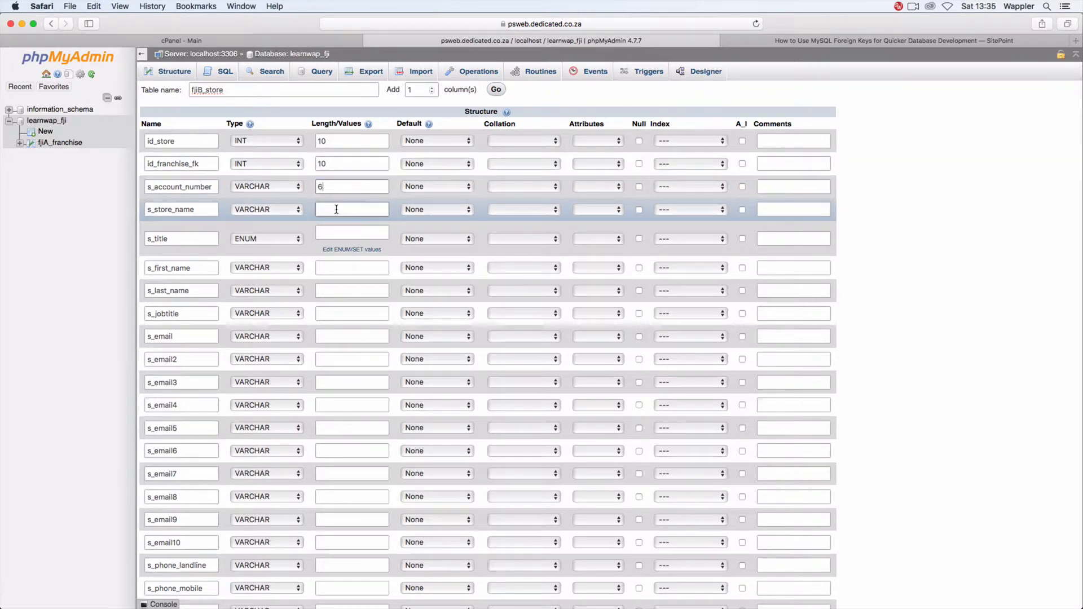
left_click(336, 209)
type("50")
Step: Enter 'Mr','Mrs','Miss' as the ENUM values of s_title and set the length of s_first_name to 16
left_click(335, 230)
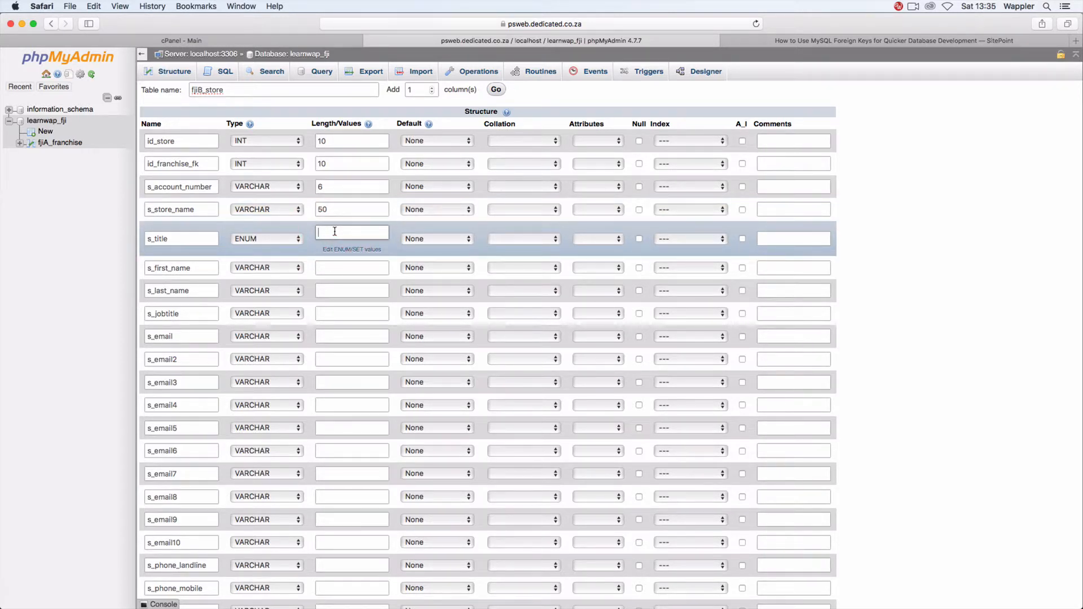
type("'Mr','Miss's','Mis")
left_click(336, 268)
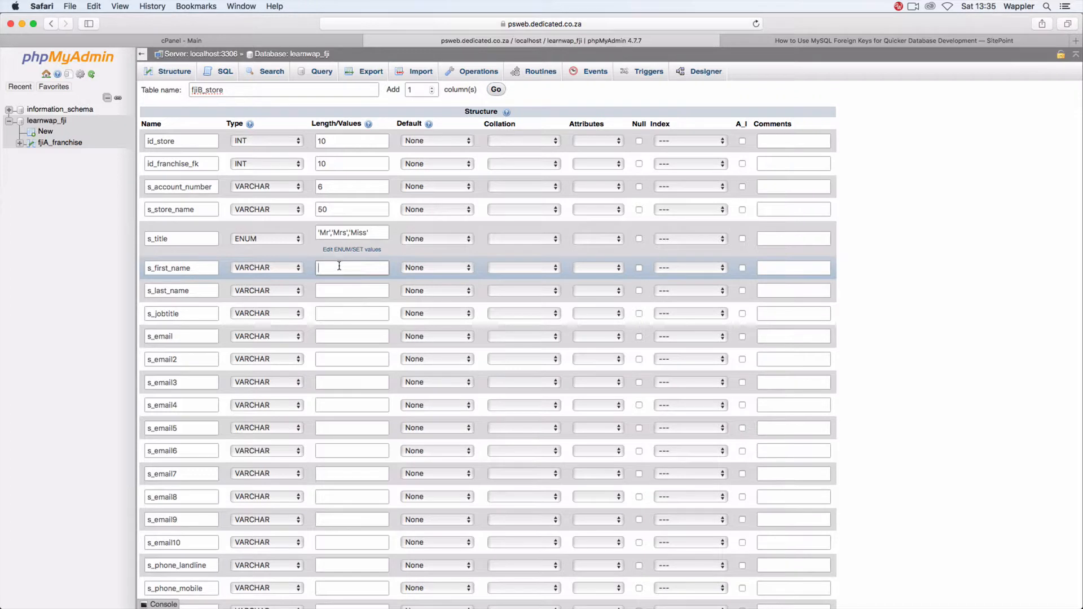
type("16")
Step: Set the length of the s_last_name and s_jobtitle columns to 50
left_click(345, 290)
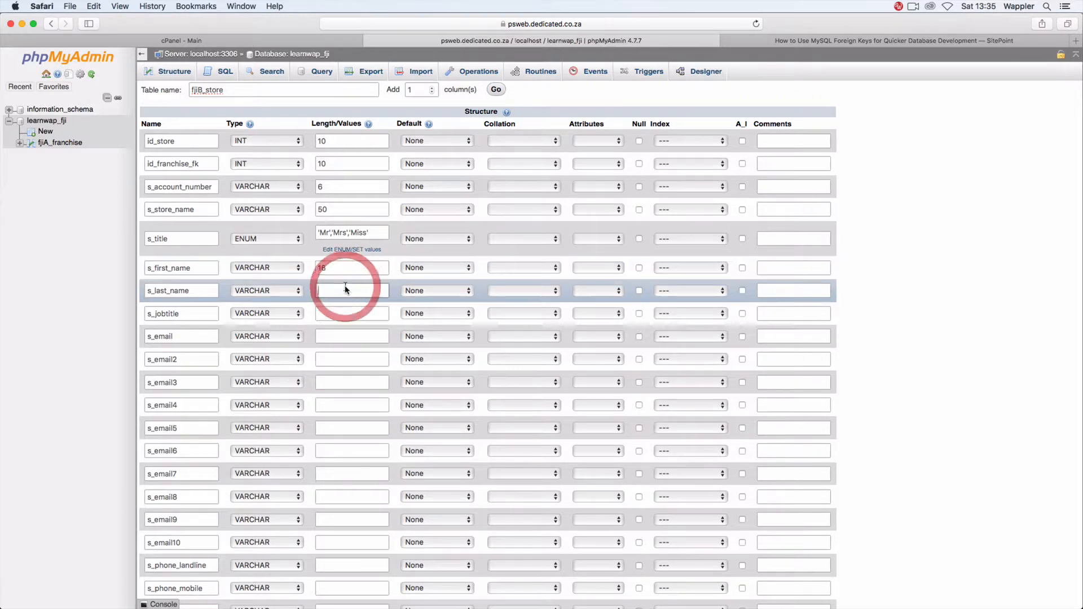
type("50")
left_click(348, 312)
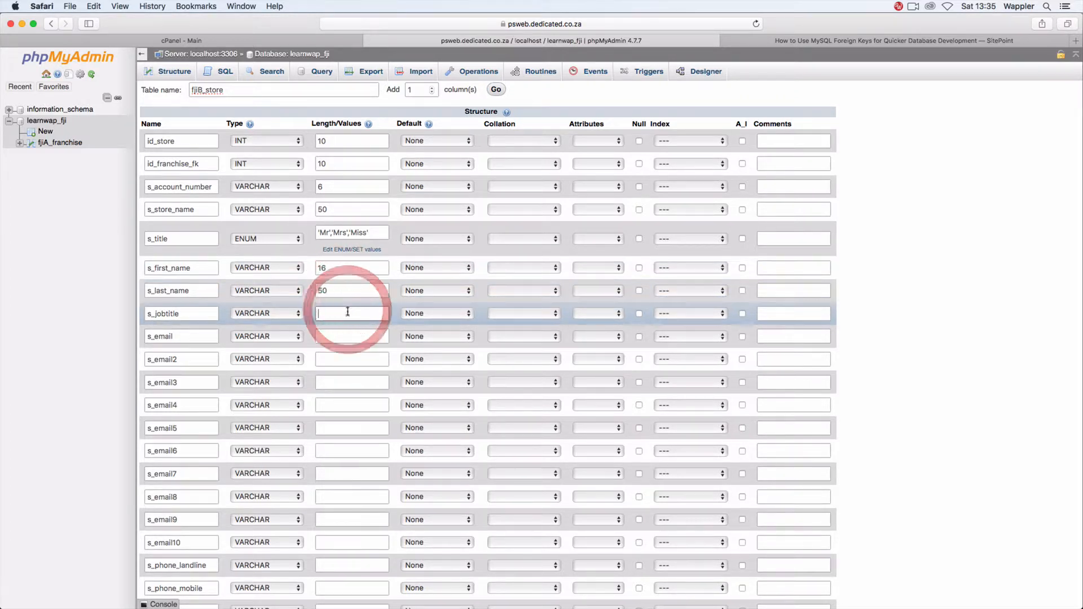
type("50")
Step: Set the length of the s_email, s_email2 and s_email3 columns to 100
left_click(346, 336)
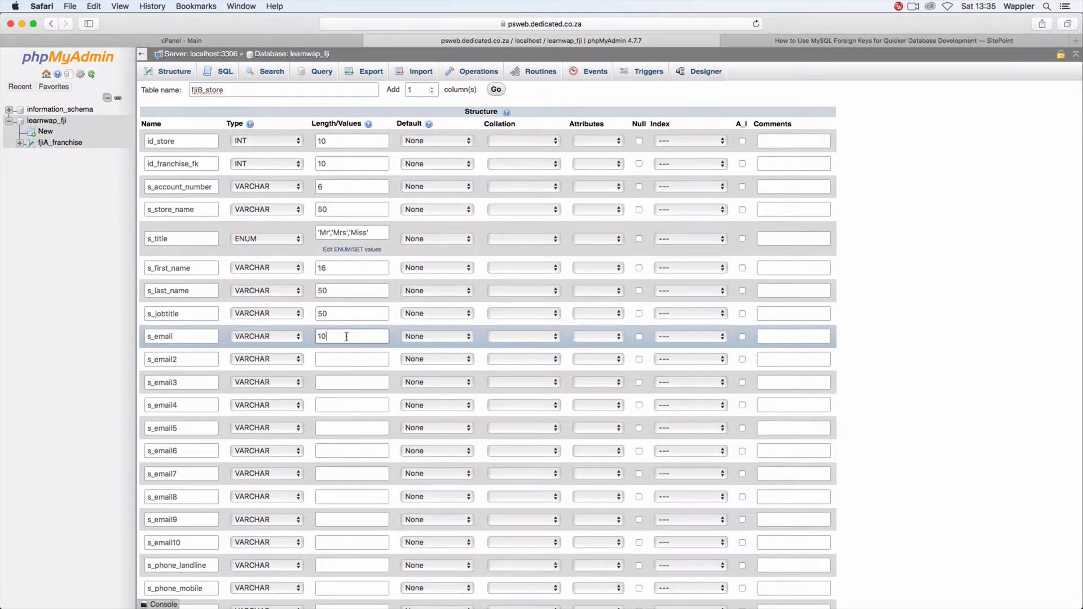
type("100")
left_click(346, 359)
type("10")
left_click(345, 382)
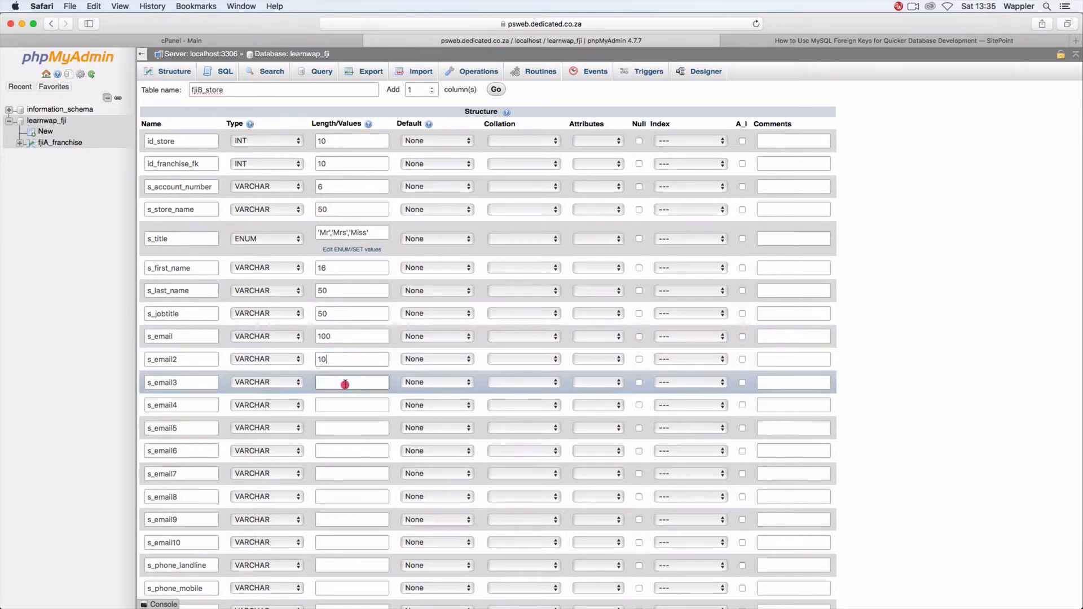
type("0100")
left_click(340, 361)
type("0")
left_click(340, 382)
left_click_drag(341, 382, 309, 380)
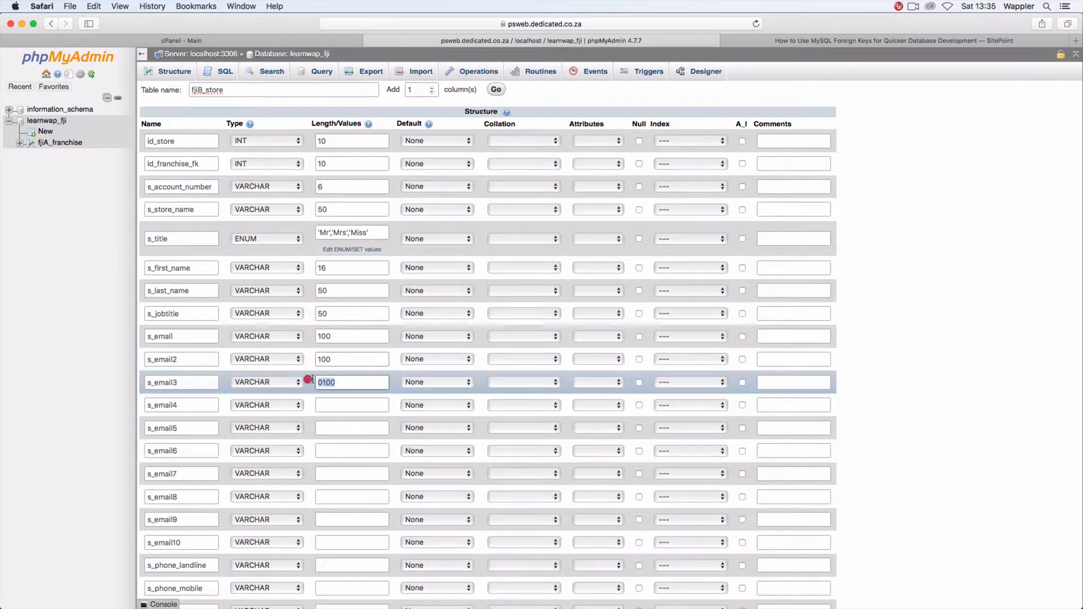
type("100")
Step: Set the length of the s_email4, s_email5 and s_email6 columns to 100
left_click(340, 404)
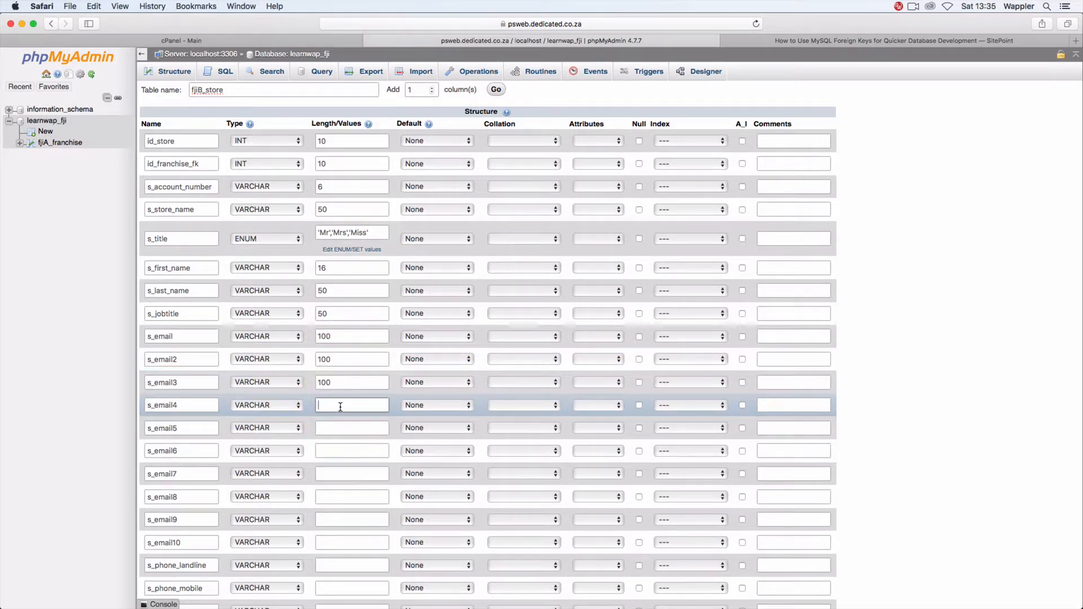
type("100")
left_click(340, 429)
type("1")
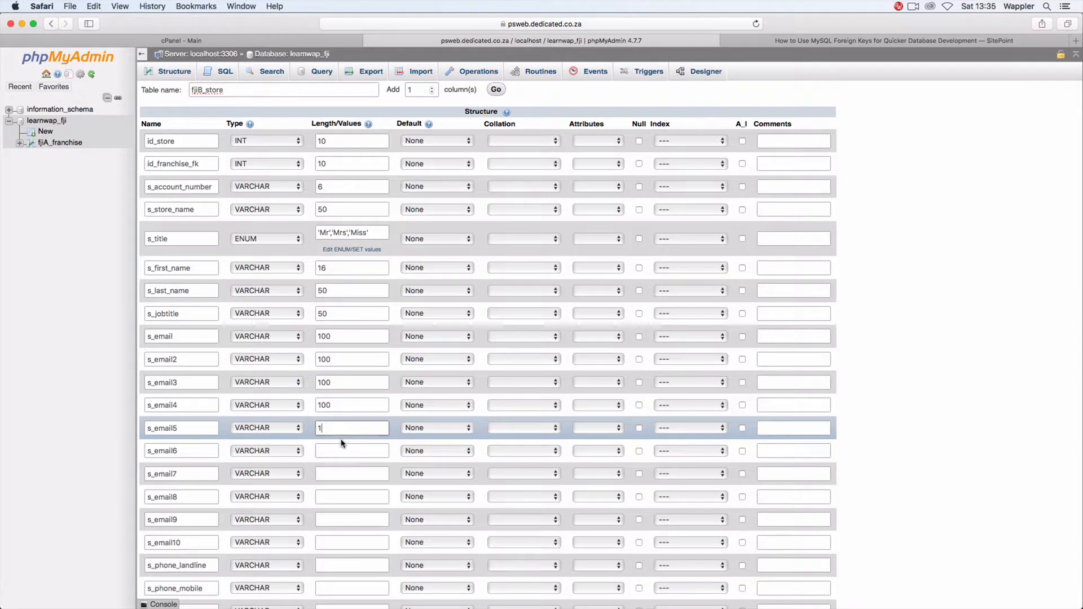
type("00")
left_click(341, 450)
type("100")
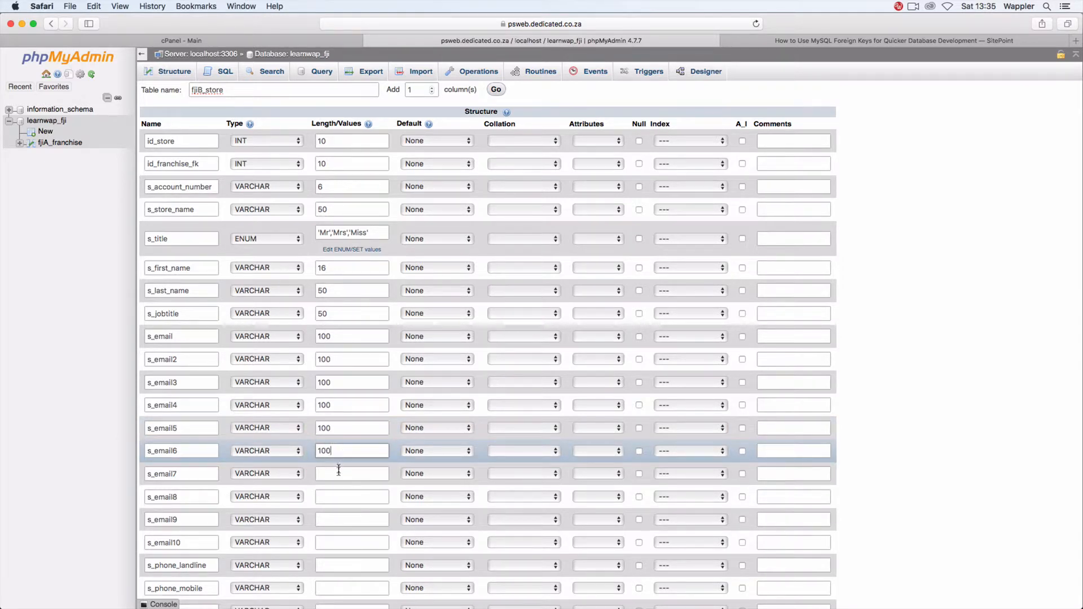
Step: Set the length of the s_email7, s_email8, s_email9 and s_email10 columns to 100
left_click(338, 474)
type("100")
left_click(340, 497)
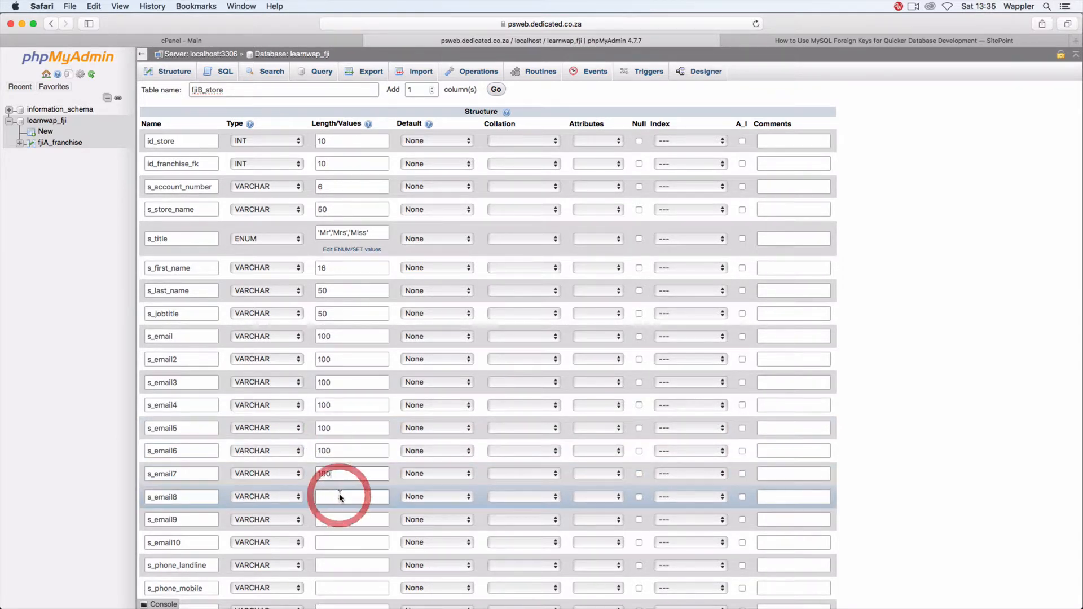
type("10")
left_click(341, 520)
type("010")
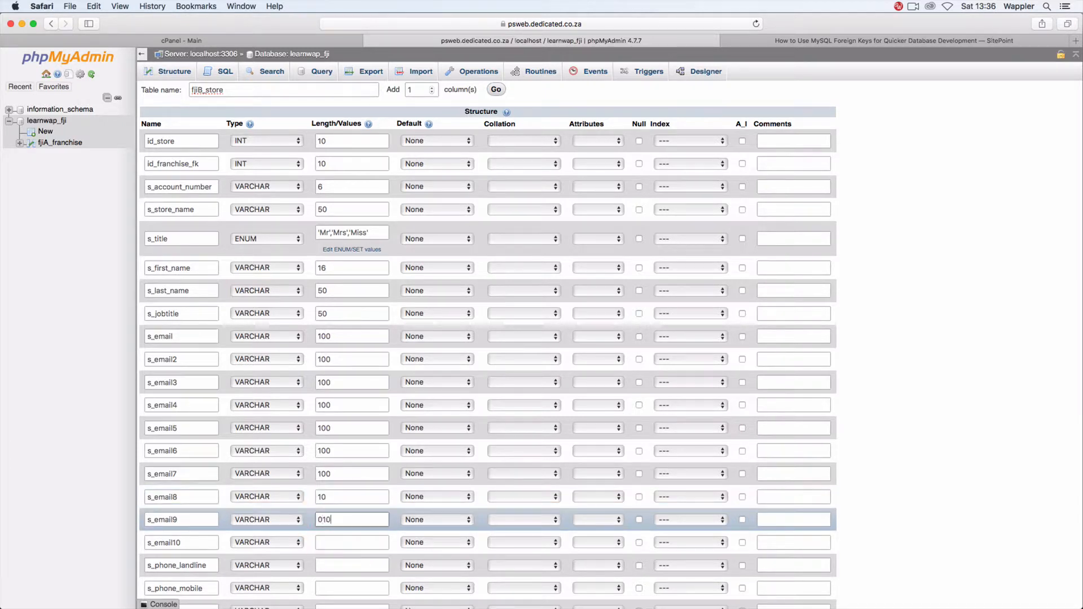
double_click(337, 514)
type("100")
left_click(337, 498)
type("0")
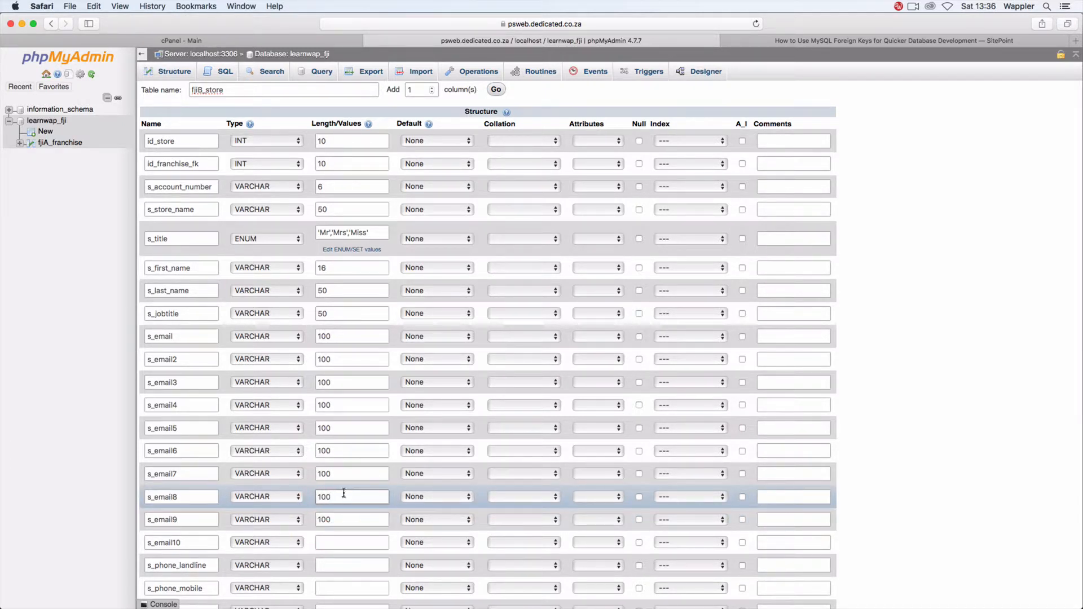
left_click(339, 543)
type("100")
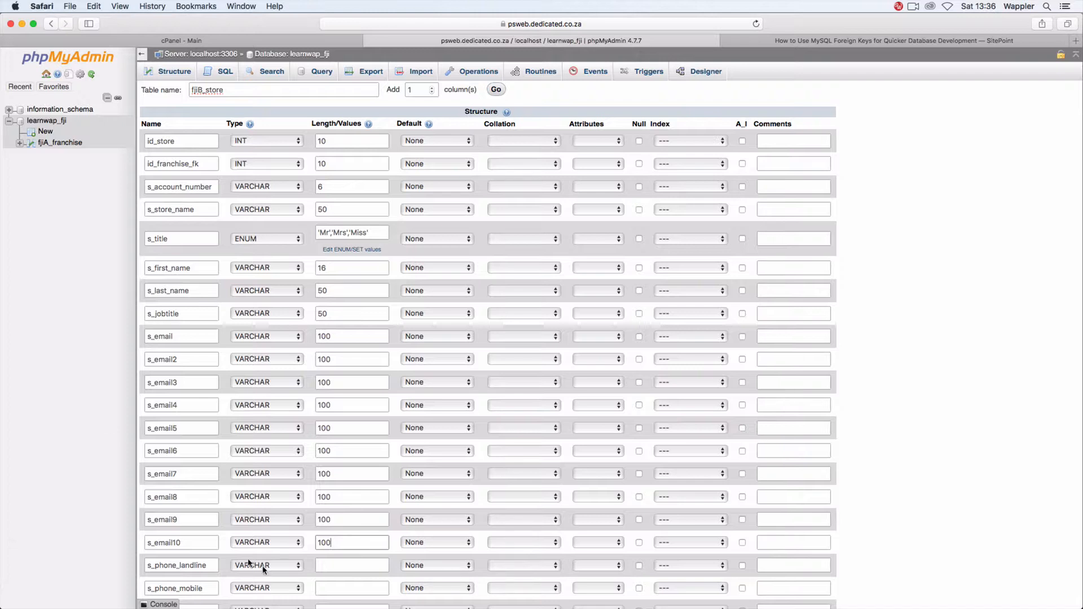
Step: Set the length of the s_phone_landline, s_phone_mobile and s_fax columns to 16
left_click(359, 565)
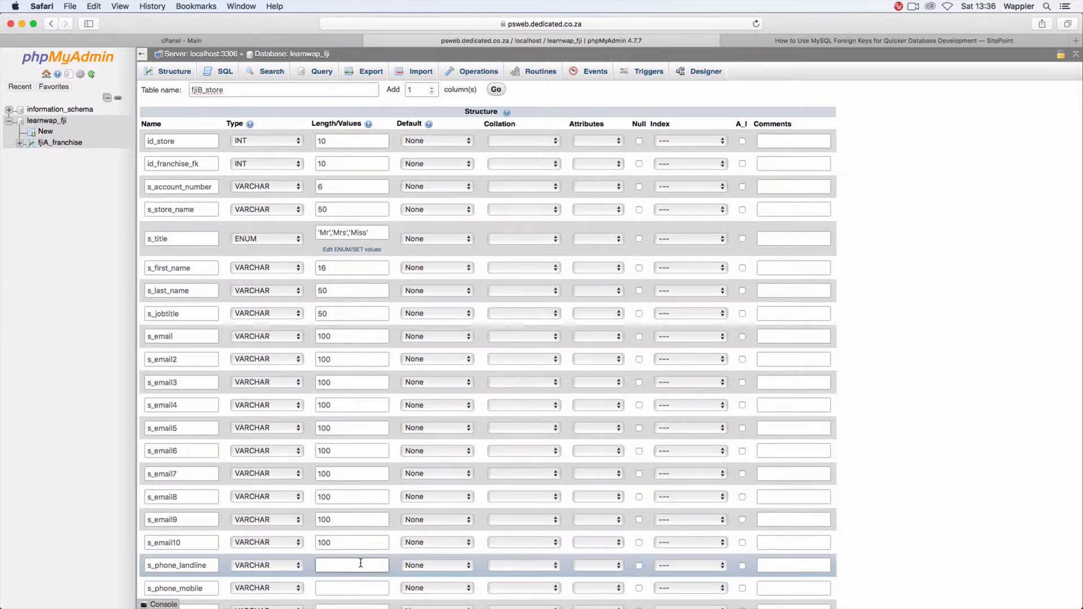
type("16")
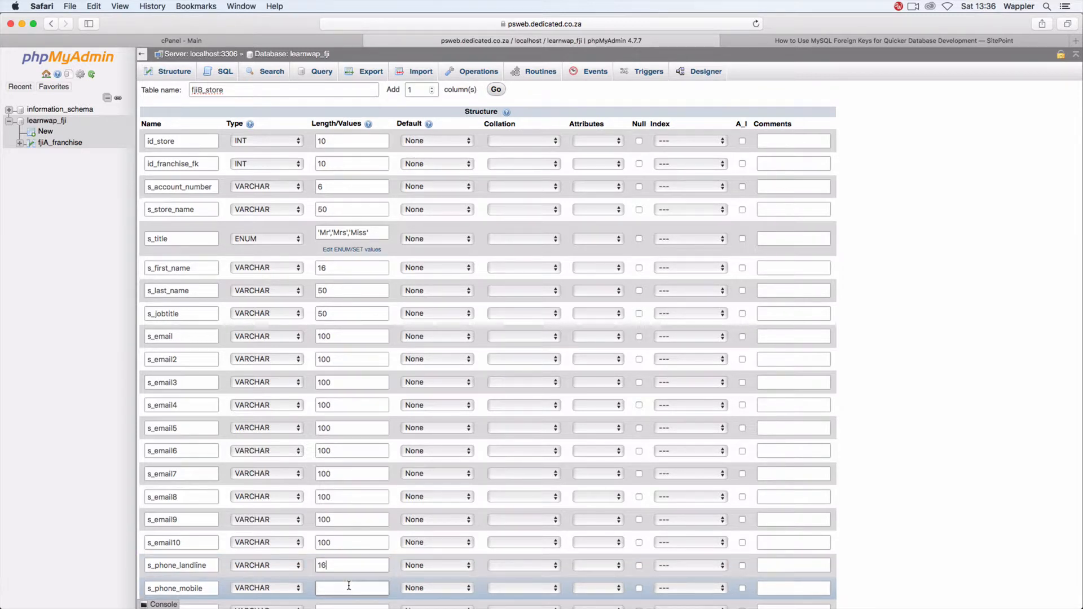
left_click(348, 586)
type("1")
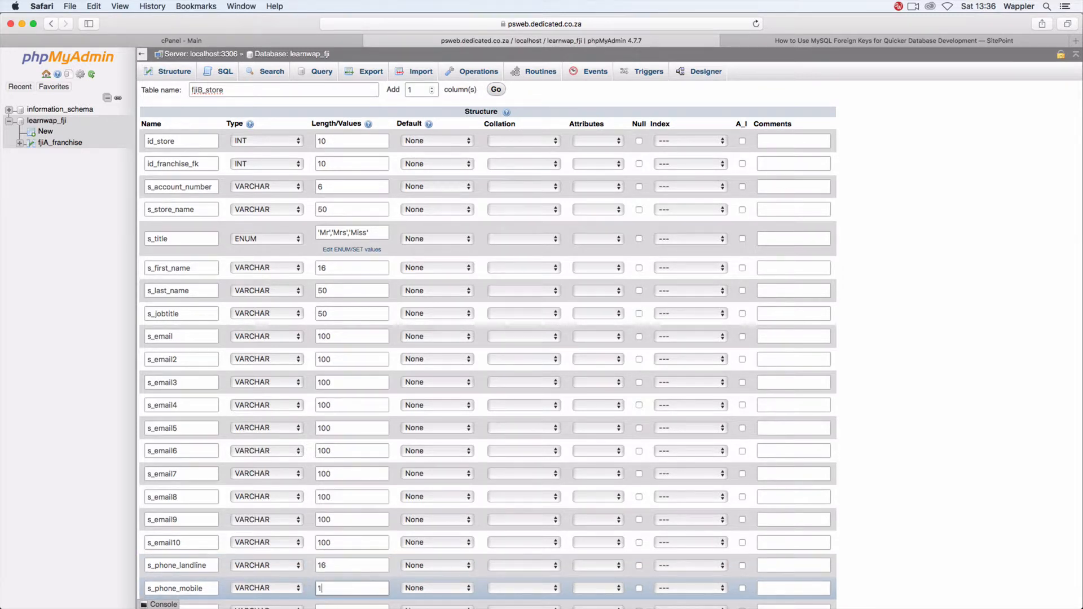
type("6")
scroll(316, 541, "down", 7)
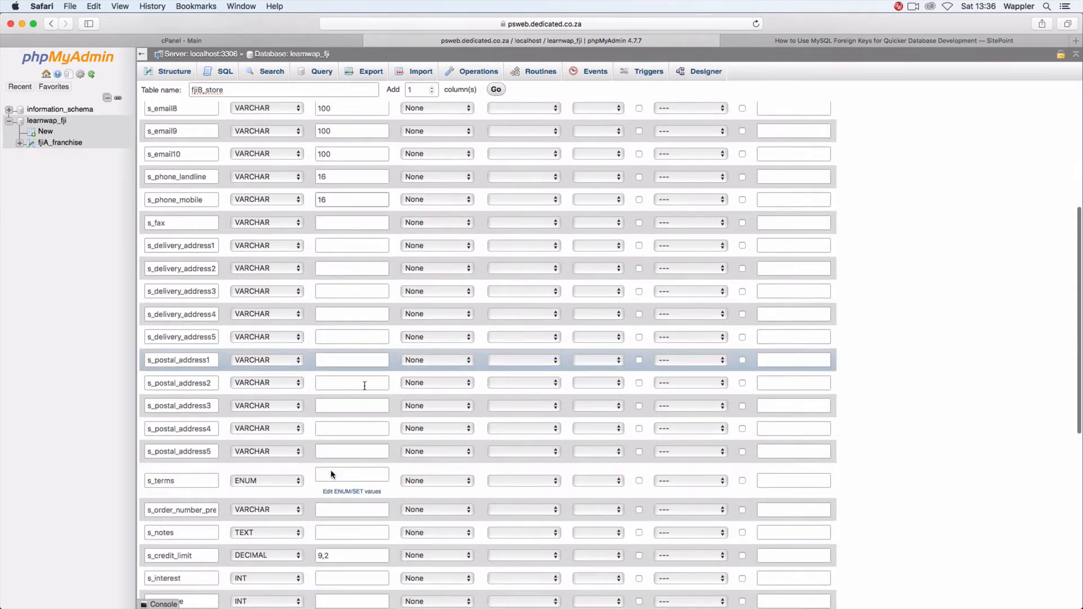
left_click(337, 223)
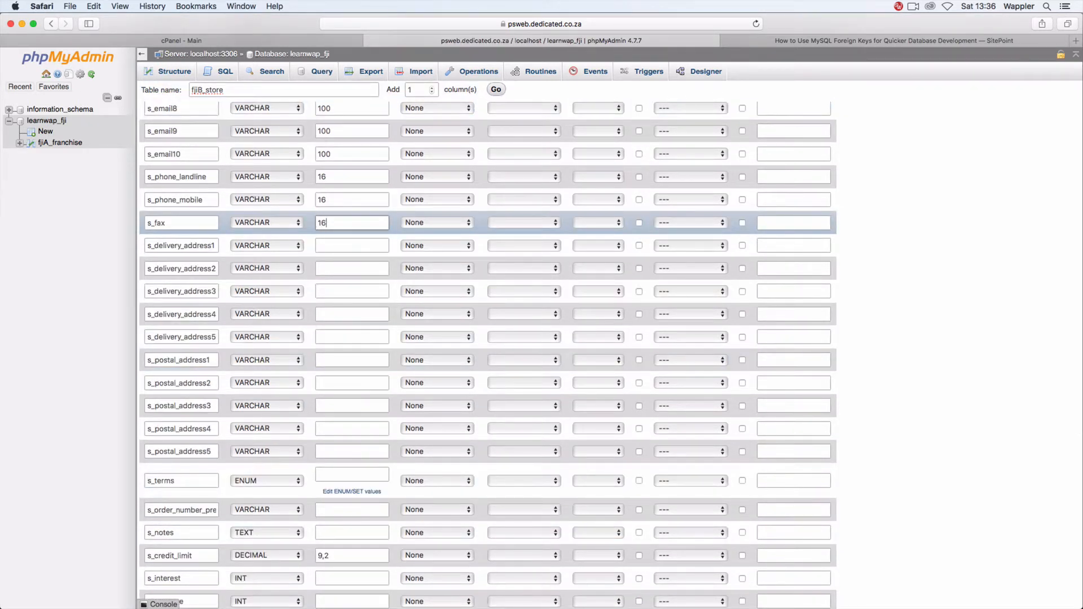
type("16")
Step: Set the length of the five delivery address columns, s_delivery_address1 to s_delivery_address5, to 30
left_click(337, 243)
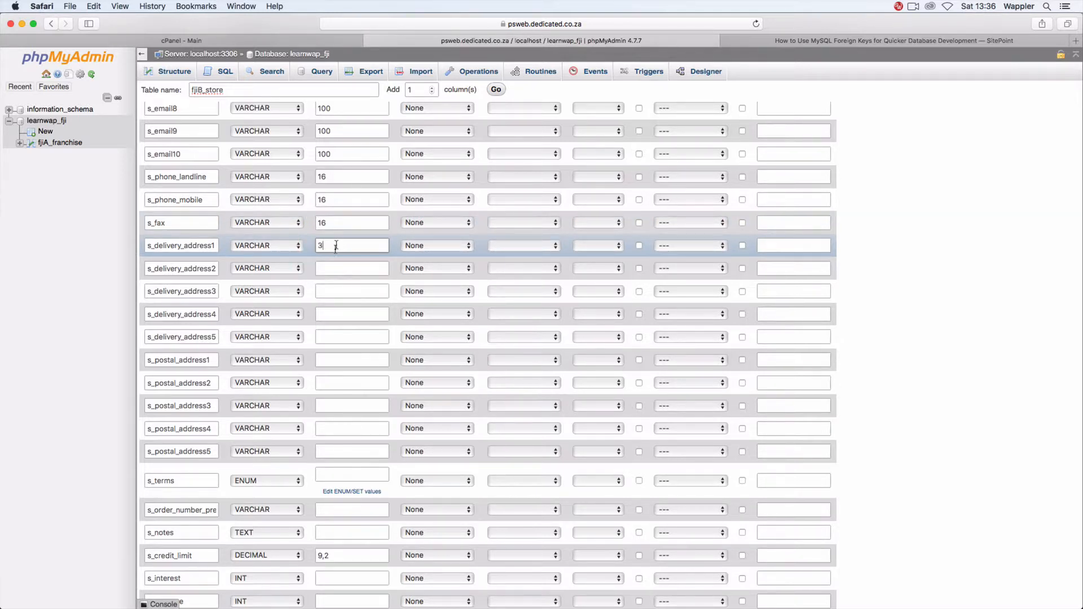
type("30")
left_click(334, 264)
type("30")
left_click(335, 290)
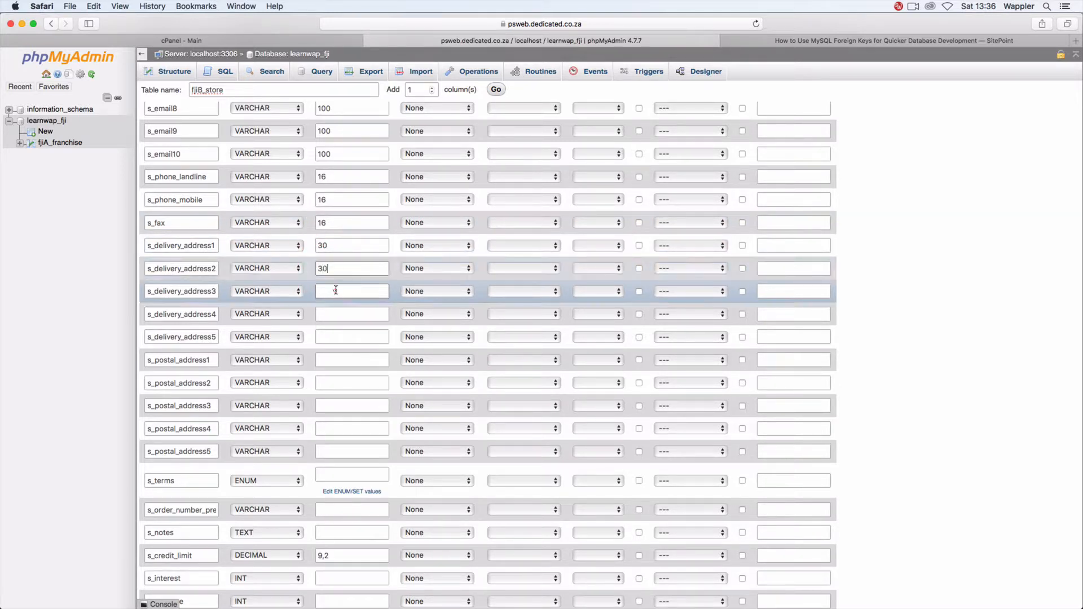
type("30")
left_click(338, 315)
type("30")
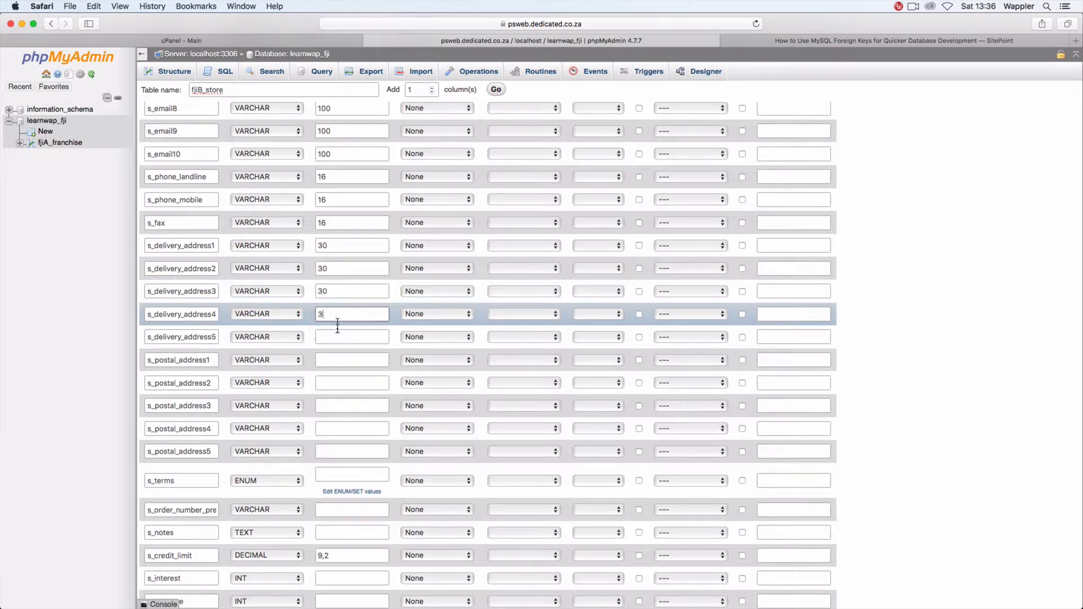
left_click(336, 337)
type("30")
Step: Set the length of the five postal address columns, s_postal_address1 to s_postal_address5, to 30
left_click(338, 360)
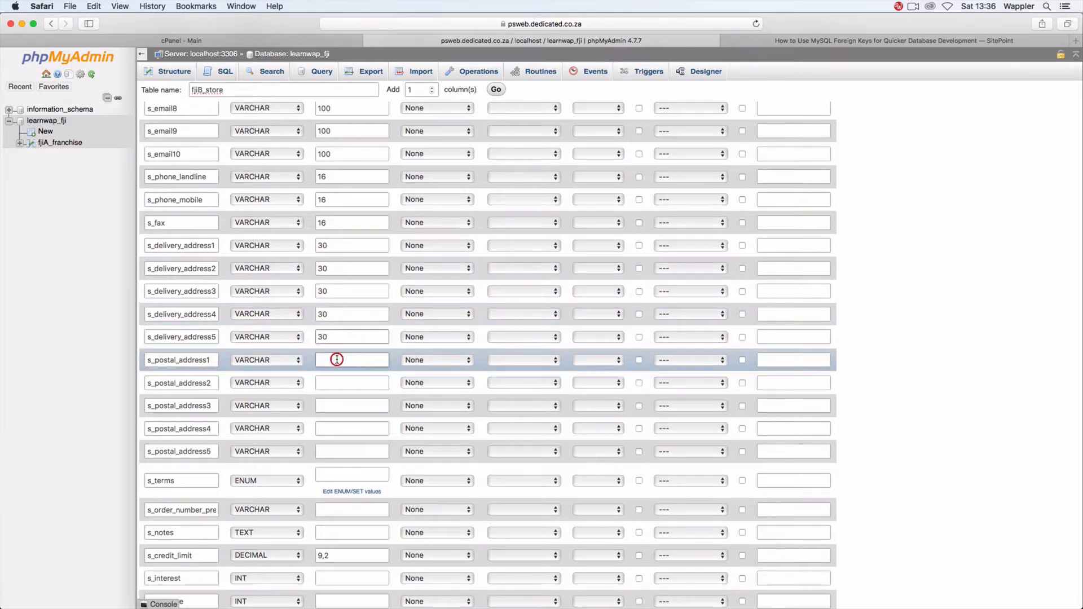
type("30")
left_click(338, 383)
type("30")
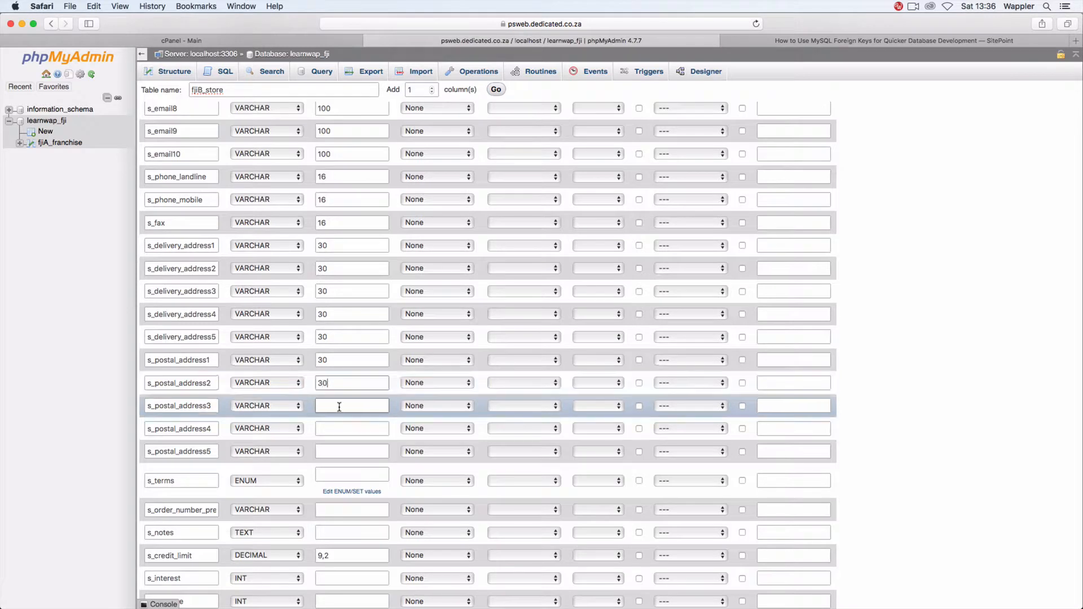
left_click(338, 405)
type("30")
left_click(340, 430)
type("30")
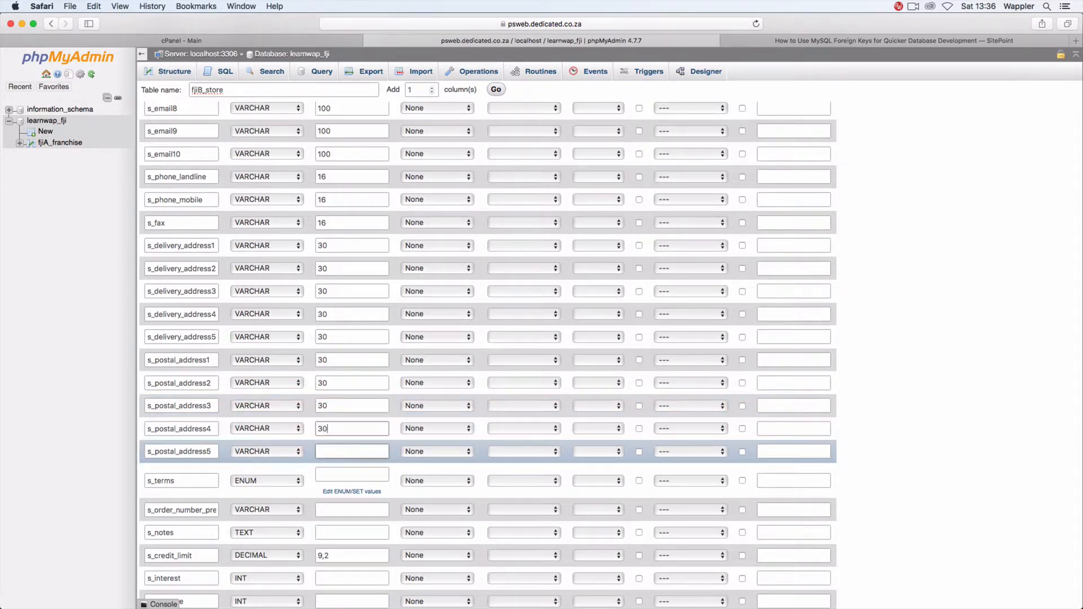
left_click(334, 449)
type("30")
Step: Enter '0','7','14','30' as the ENUM values of the s_terms column
left_click(336, 473)
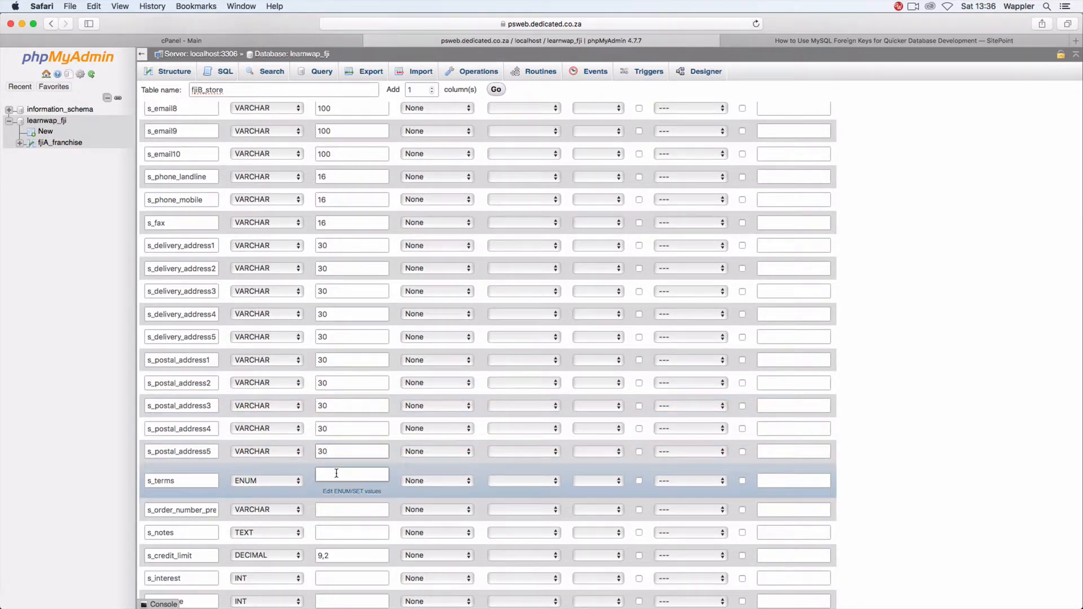
left_click(337, 473)
type("'14','30")
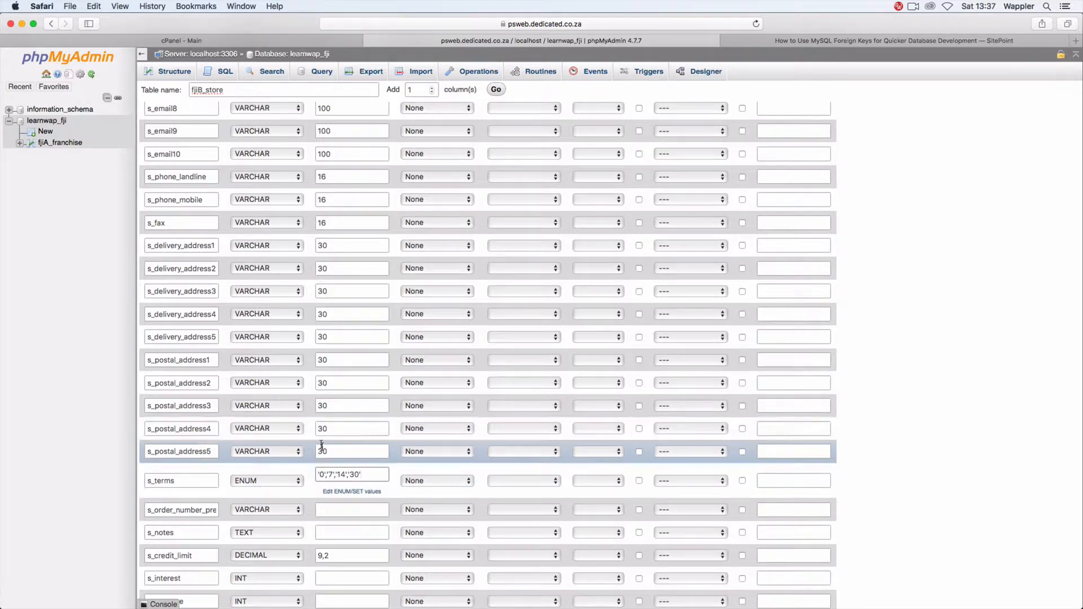
Step: Set the length of the s_order_number_pre… and s_interest columns to 2
left_click(339, 511)
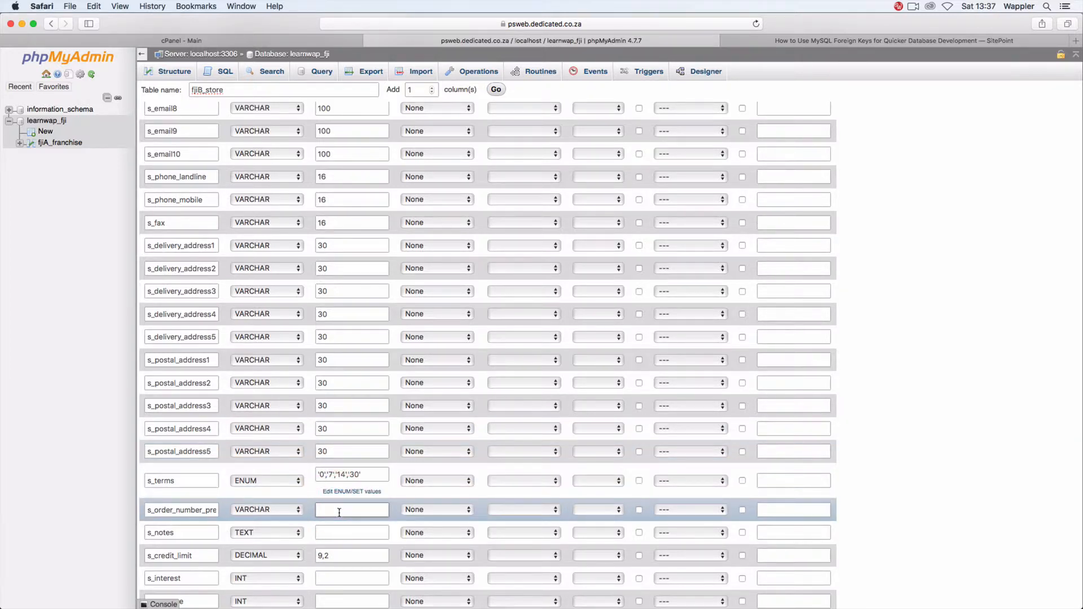
type("2")
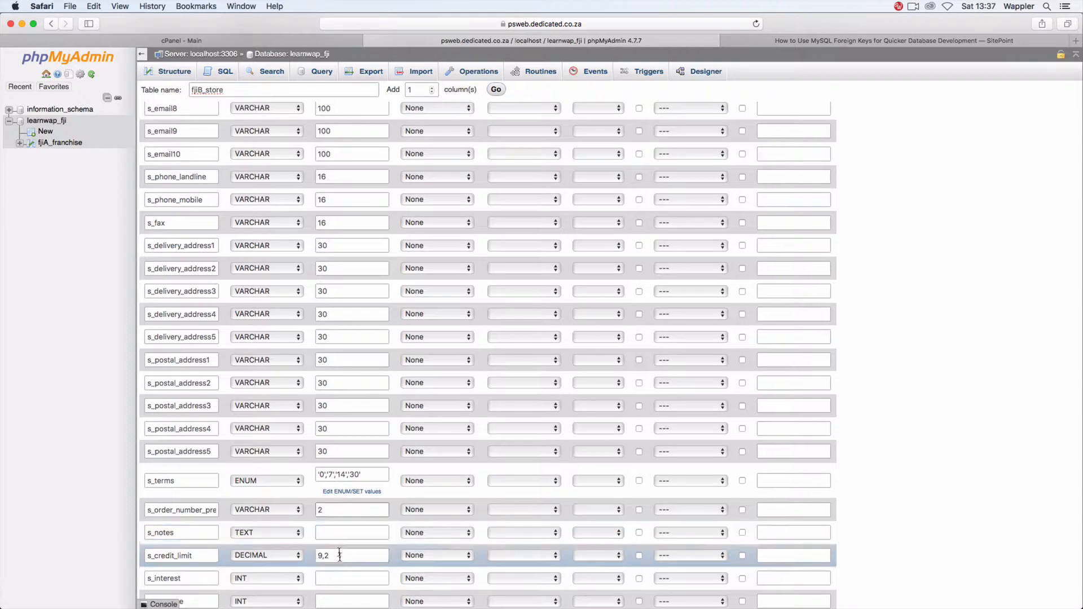
left_click(338, 575)
type("2")
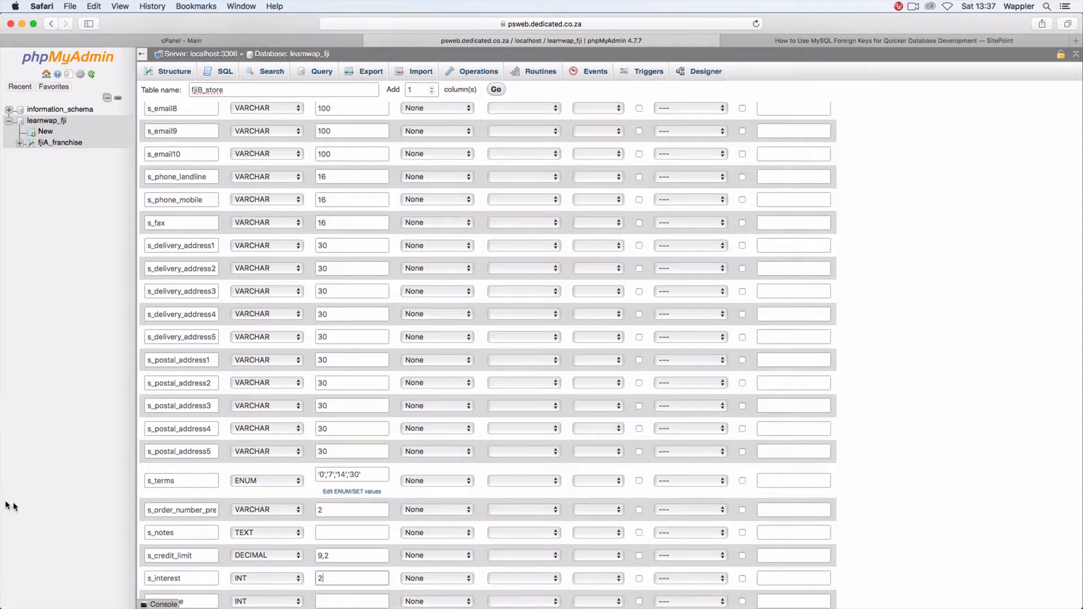
Step: Set the length of the s_tax_type column to 2 and of the s_tax_reference column to 50
scroll(414, 527, "down", 5)
scroll(417, 527, "down", 5)
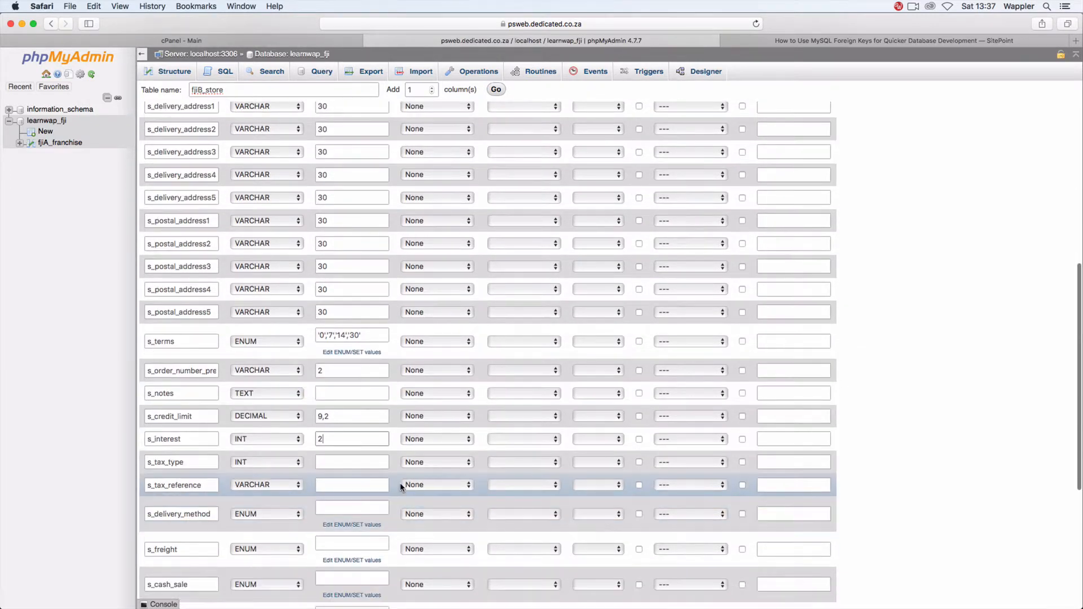
left_click(360, 353)
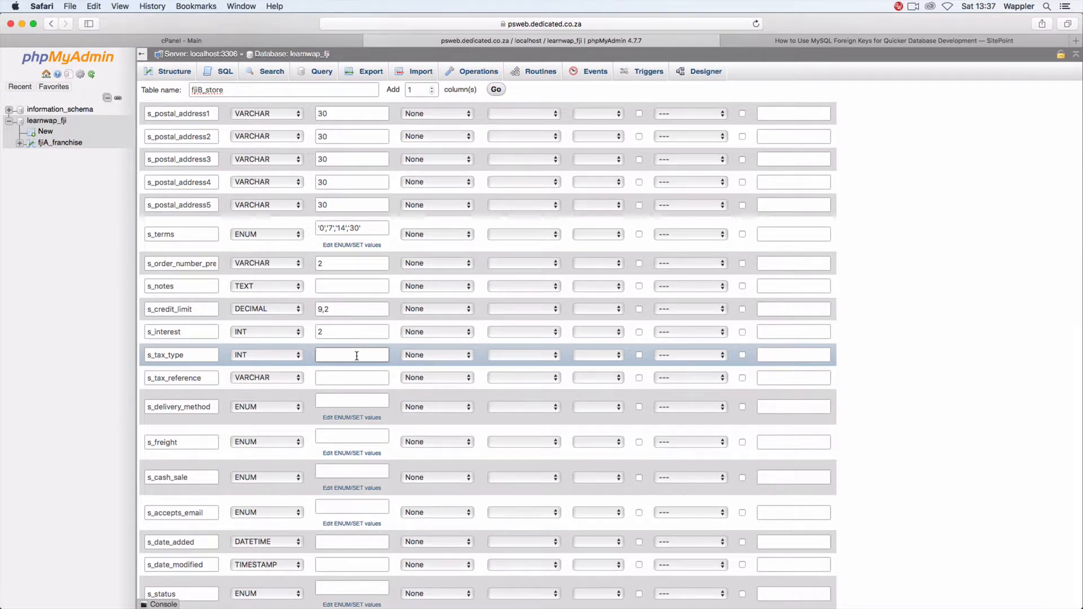
type("2")
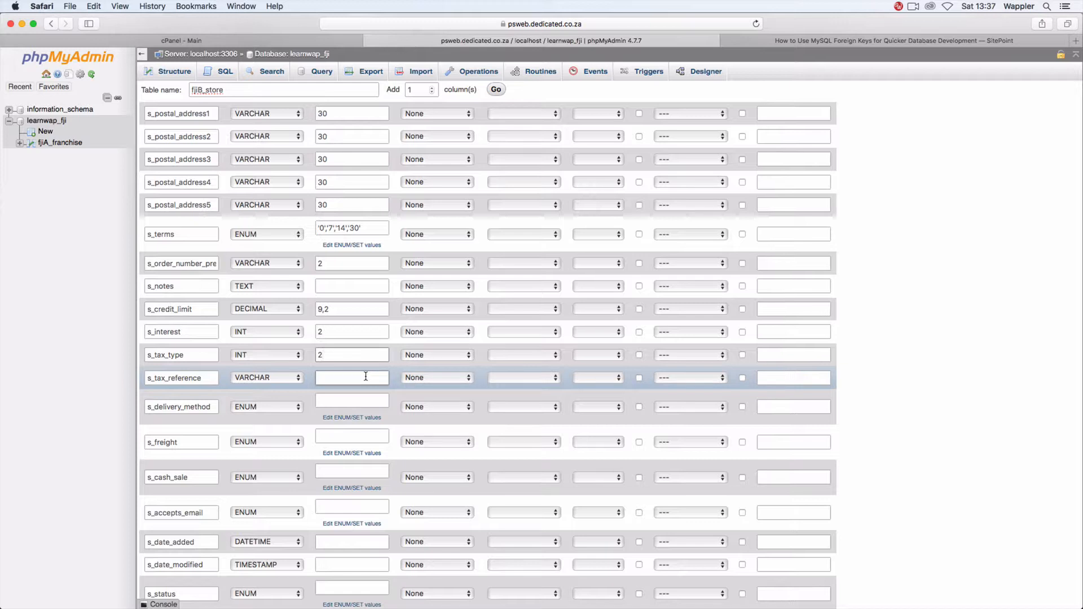
left_click(365, 376)
type("50")
Step: Enter the ENUM values 'Collect','Deliver' for s_delivery_method and 'Courier','Road','Air' for s_freight
left_click(368, 399)
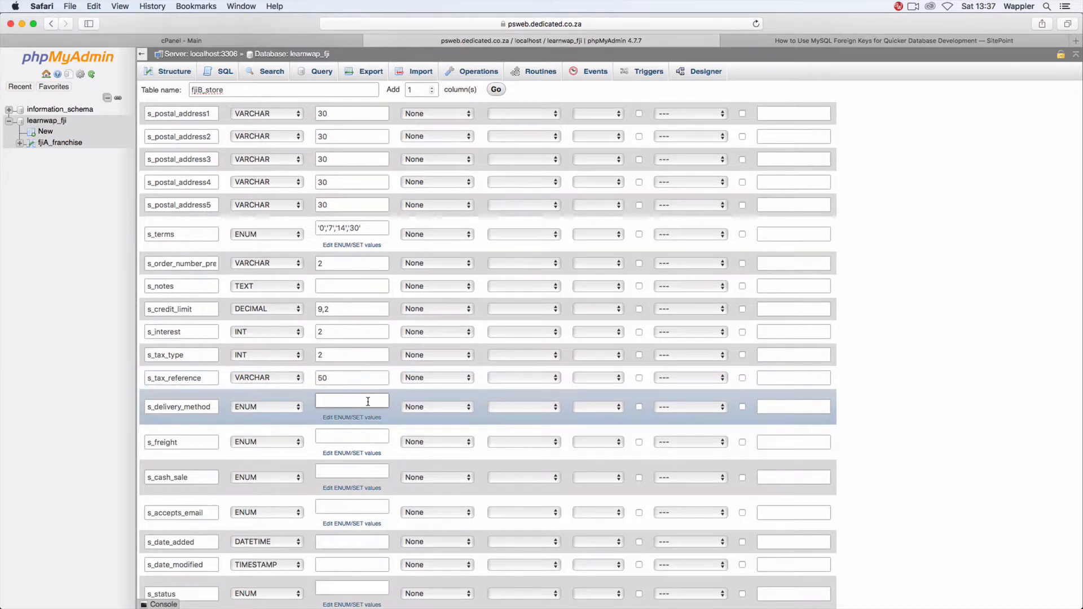
type("'Collect','Deliver'")
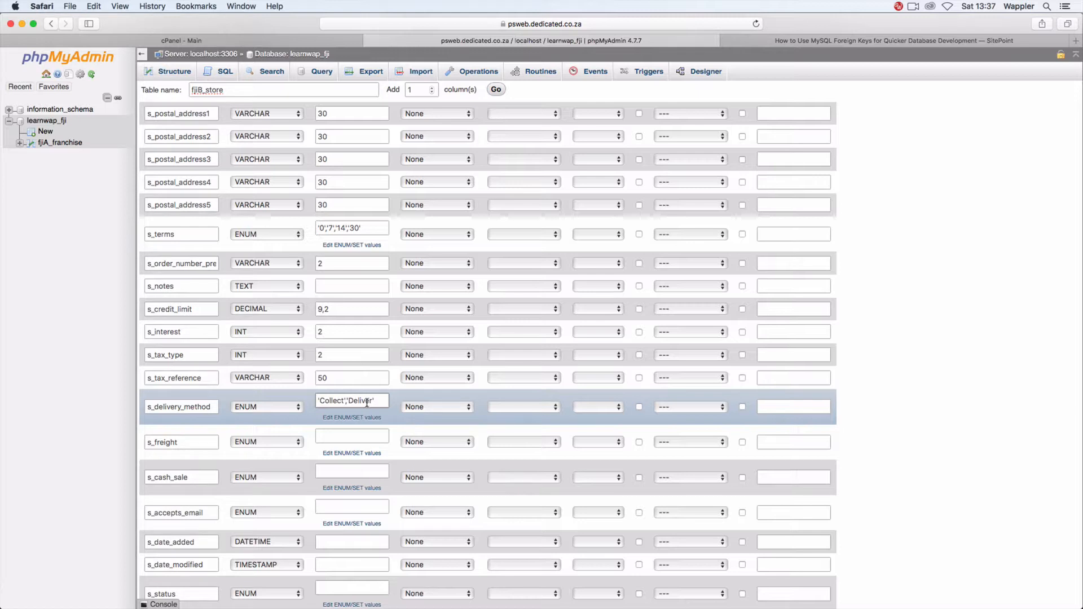
left_click(364, 431)
type("'Courier','Road','Air")
Step: Enter 'Y','N' as the ENUM values of the s_cash_sale and s_accepts_email columns
left_click(349, 470)
type("'")
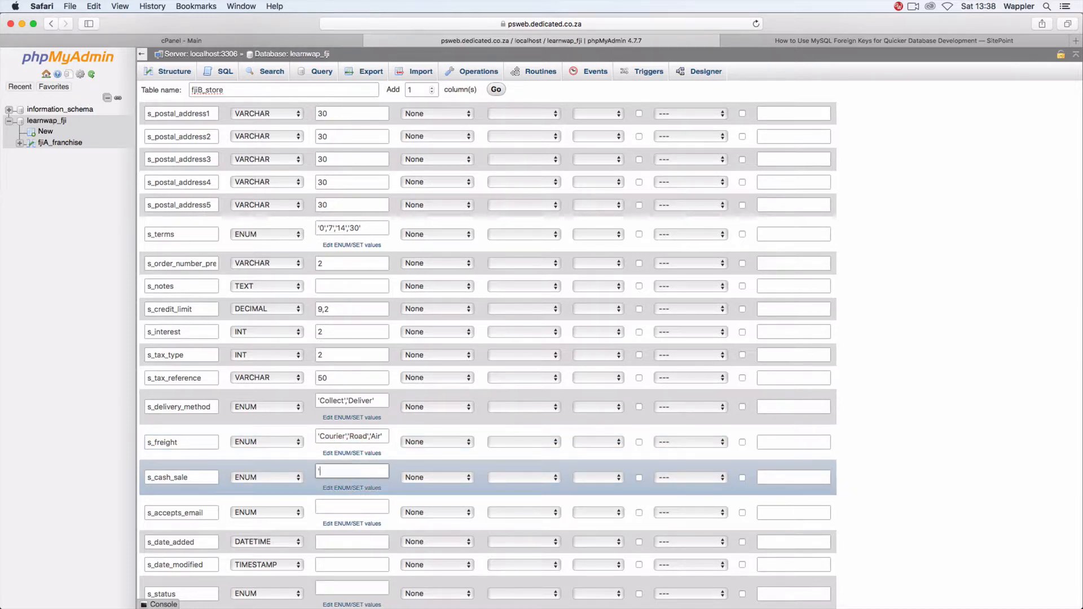
type("Y','N'")
left_click(353, 506)
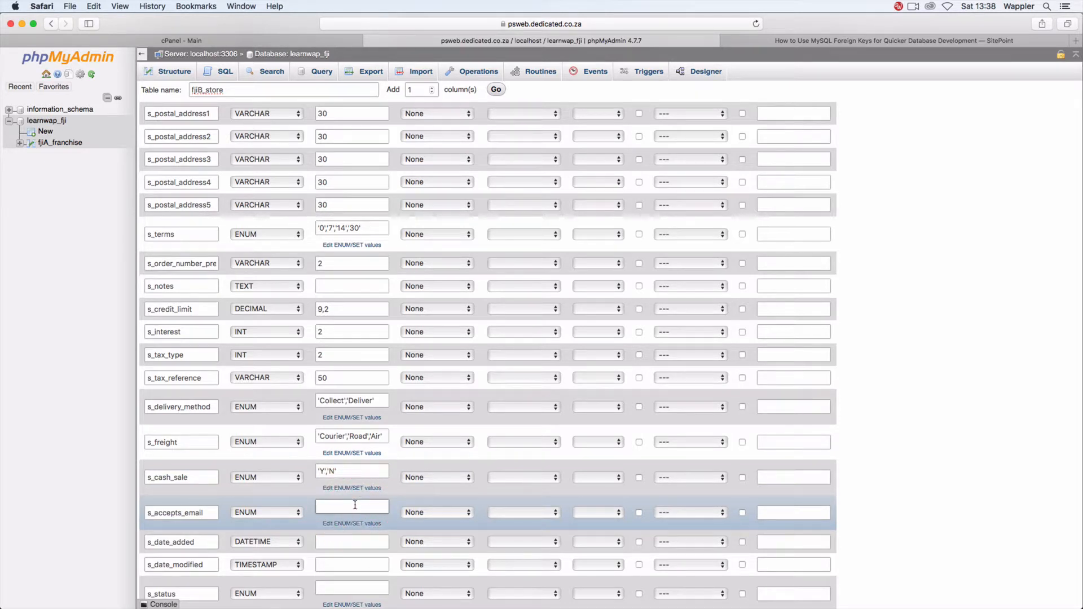
type("'Y','N'")
Step: Enter 'enabled','disabled' as the ENUM values of the s_status column
left_click(350, 540)
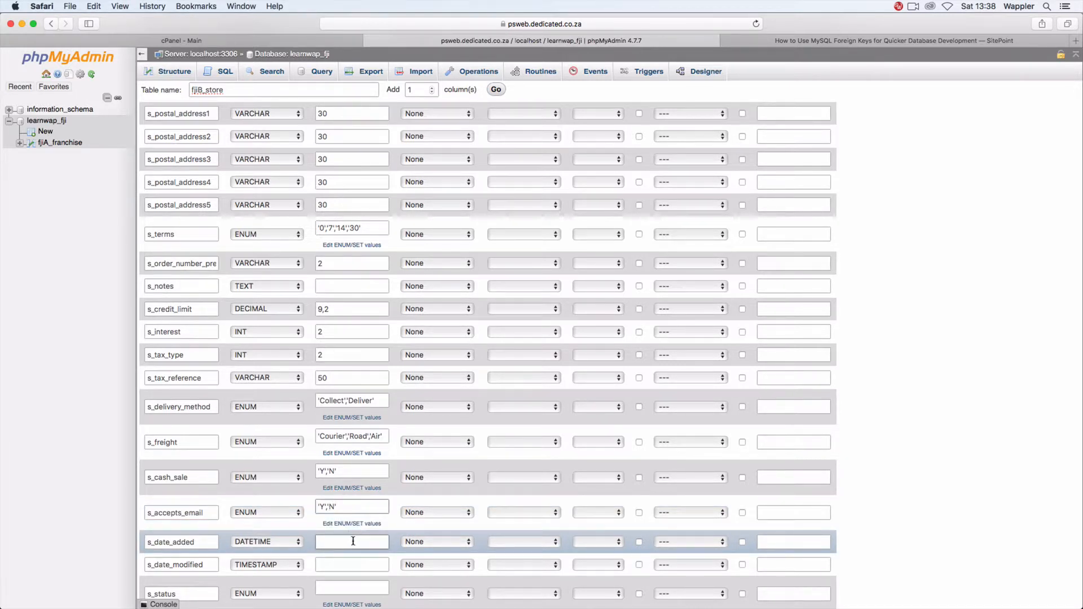
scroll(370, 544, "down", 3)
left_click(352, 520)
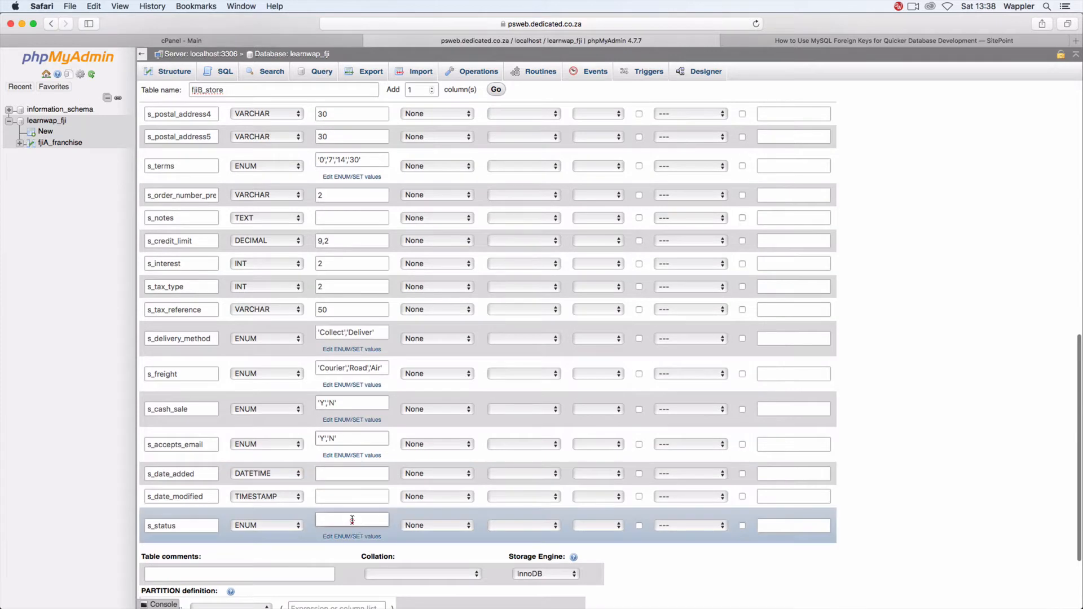
type("'e")
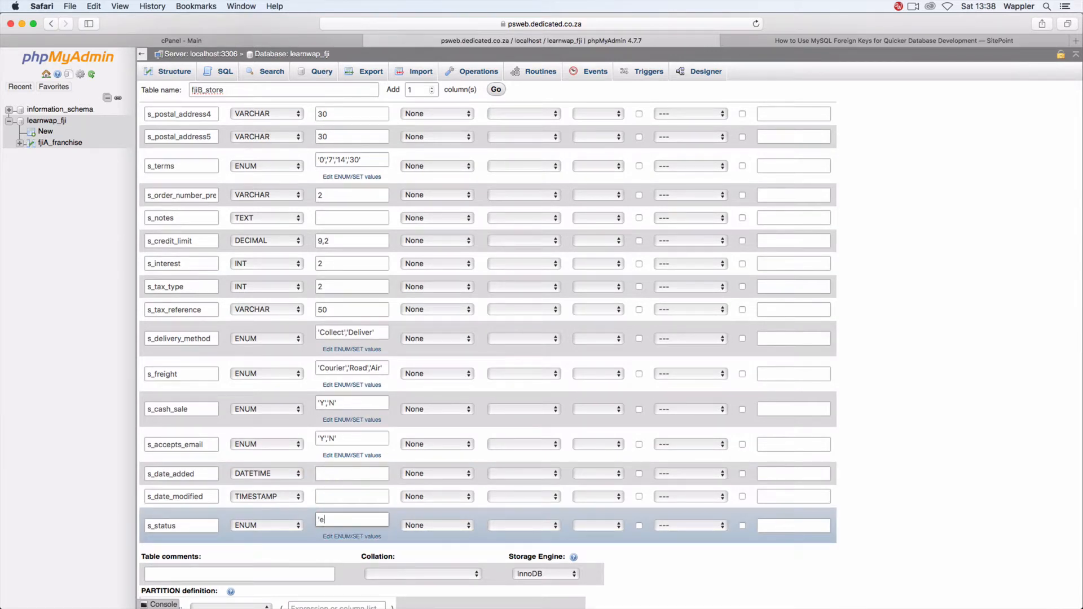
type("nabled','disabled'")
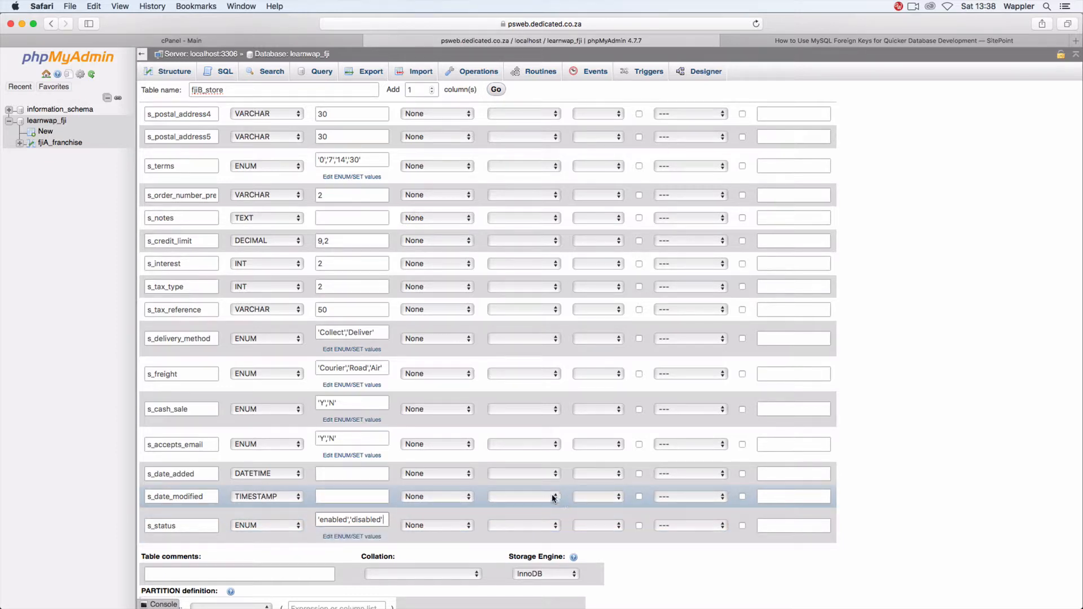
Step: Make id_store an auto-increment column and add a PRIMARY index on it
scroll(701, 309, "up", 15)
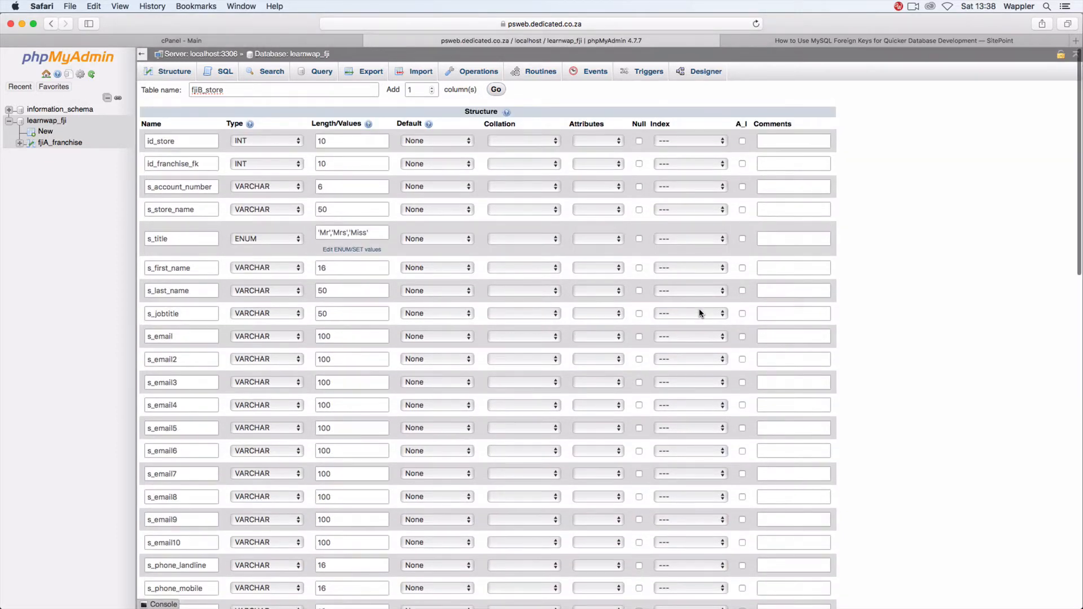
left_click(743, 141)
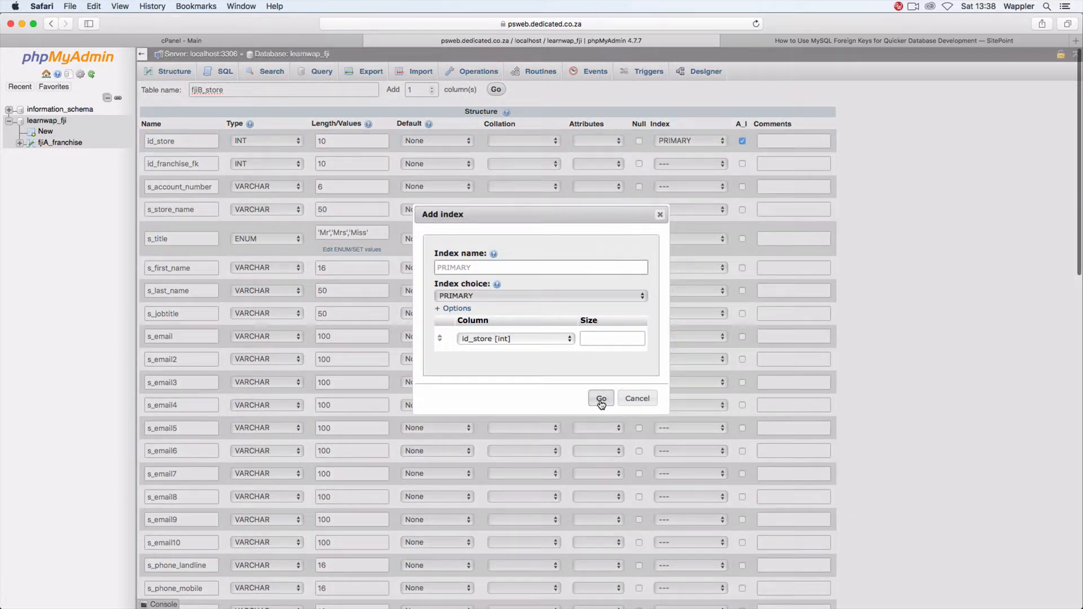
left_click(601, 400)
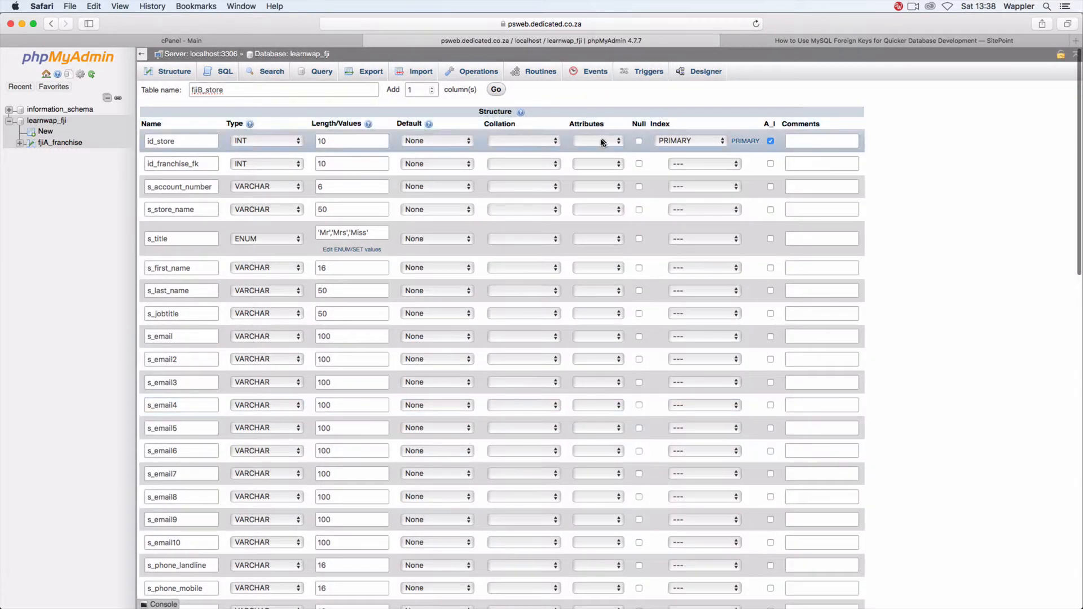
Step: Set the attribute of the id_store and id_franchise_fk columns to UNSIGNED
left_click(599, 141)
left_click(608, 161)
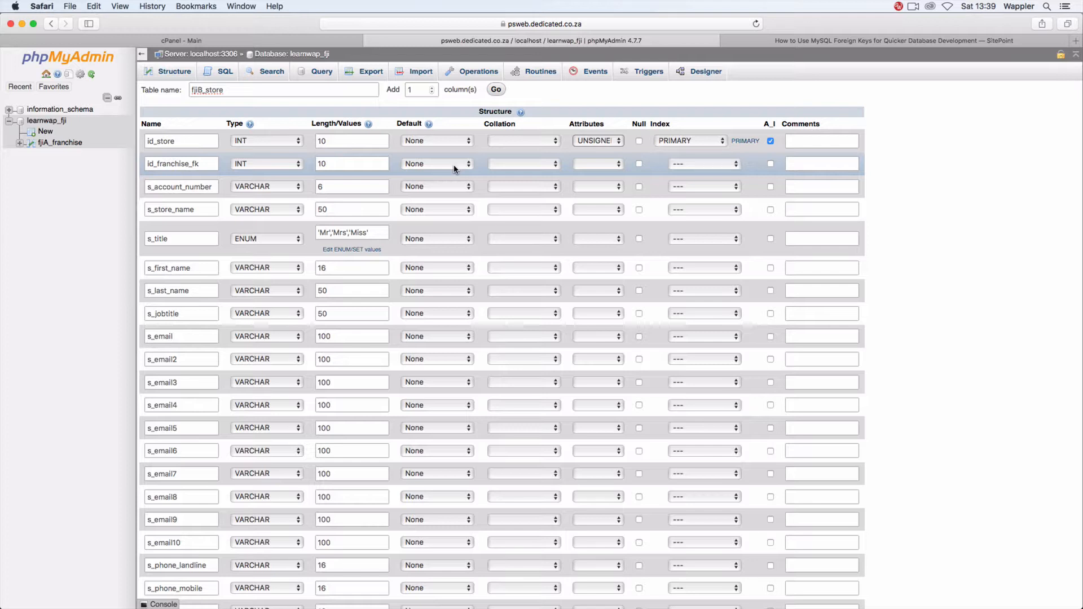
left_click(589, 163)
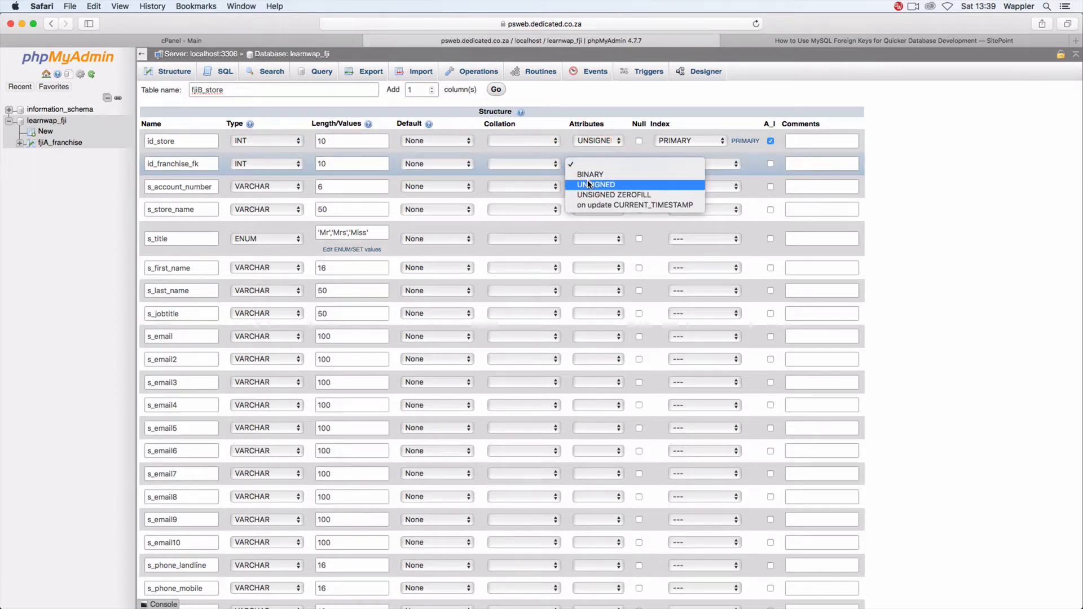
left_click(588, 184)
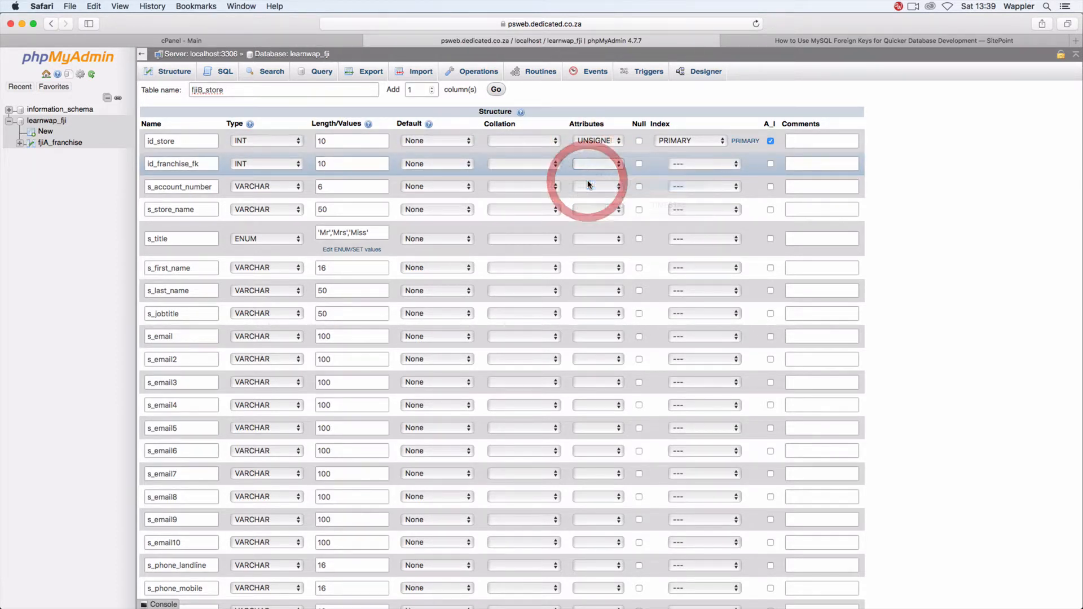
left_click(686, 165)
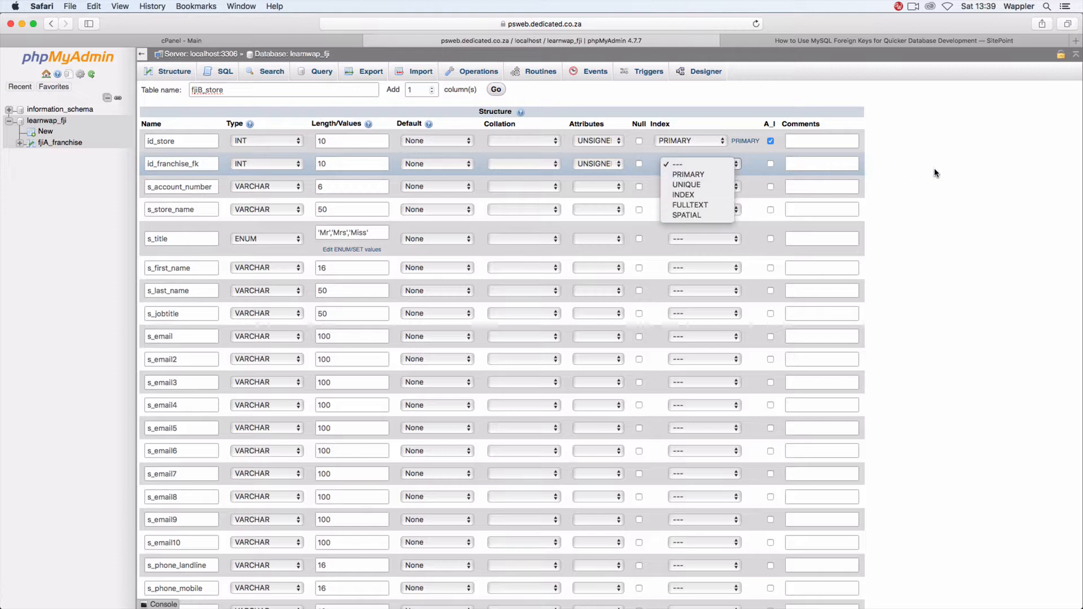
left_click(936, 172)
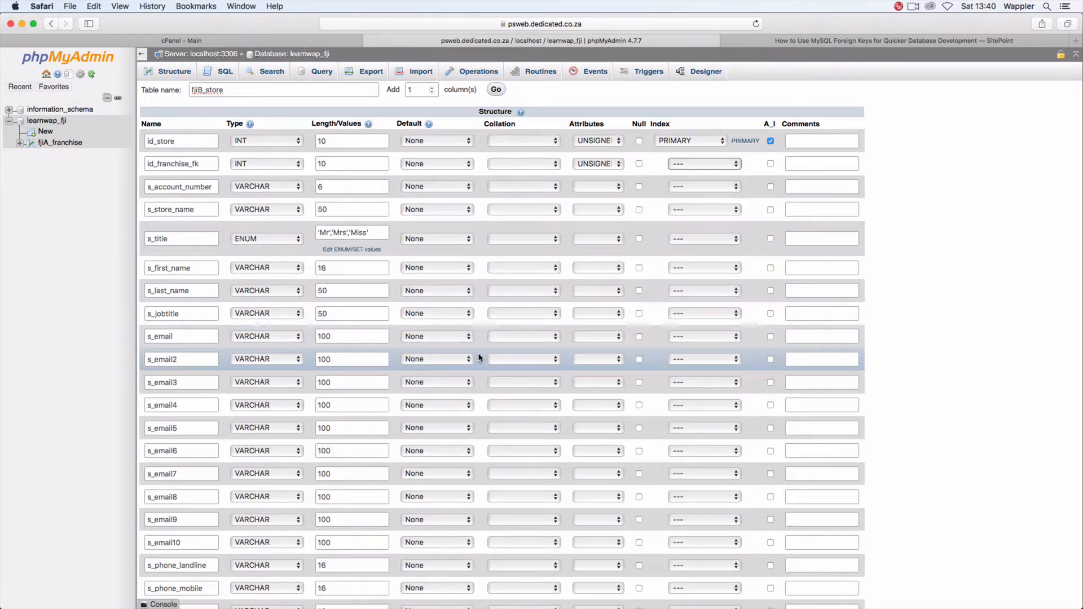
Step: Allow NULL values for the nine additional email columns, s_email2 through s_email10
left_click(639, 359)
left_click(639, 383)
left_click(640, 404)
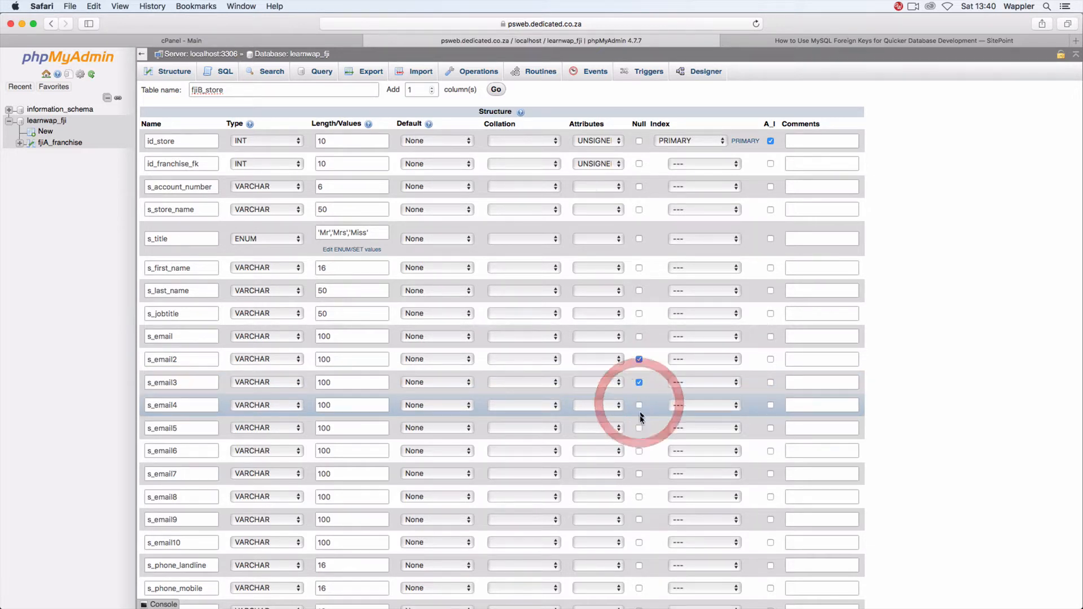
left_click(639, 428)
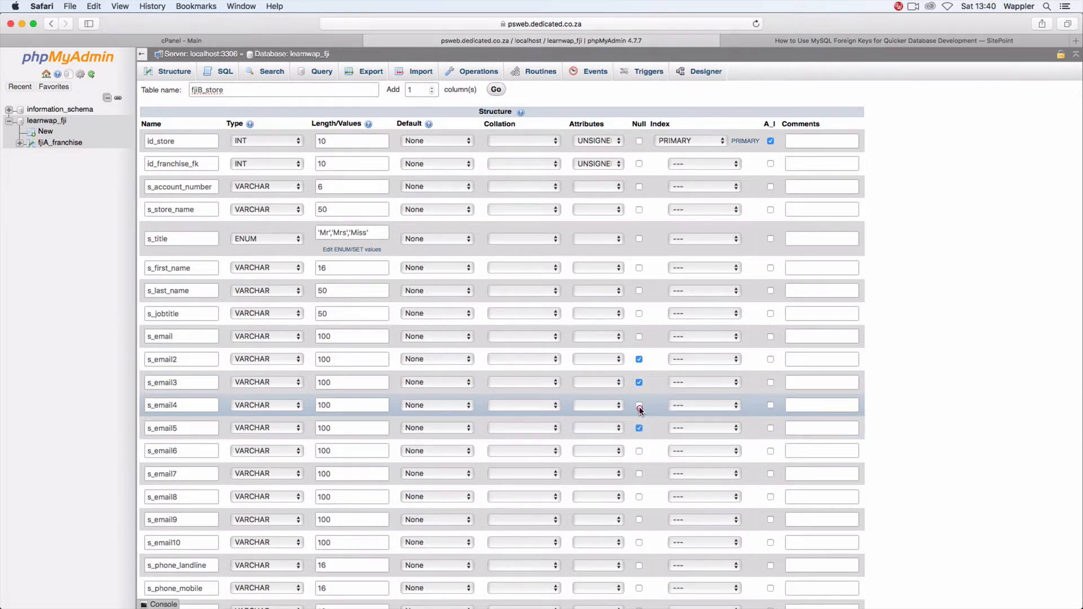
left_click(639, 405)
left_click(639, 451)
left_click(639, 475)
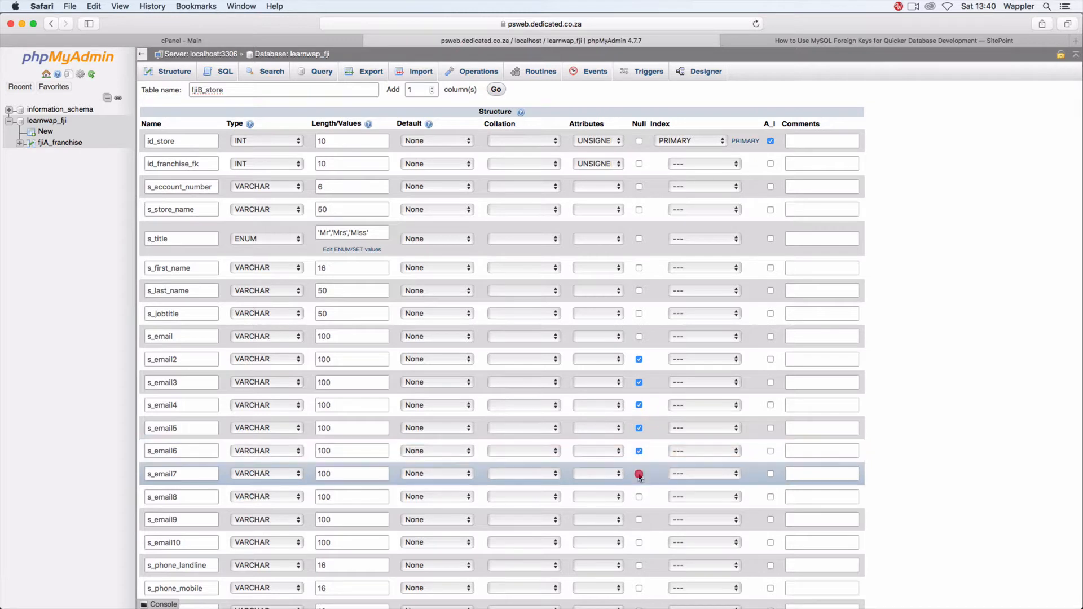
left_click(640, 497)
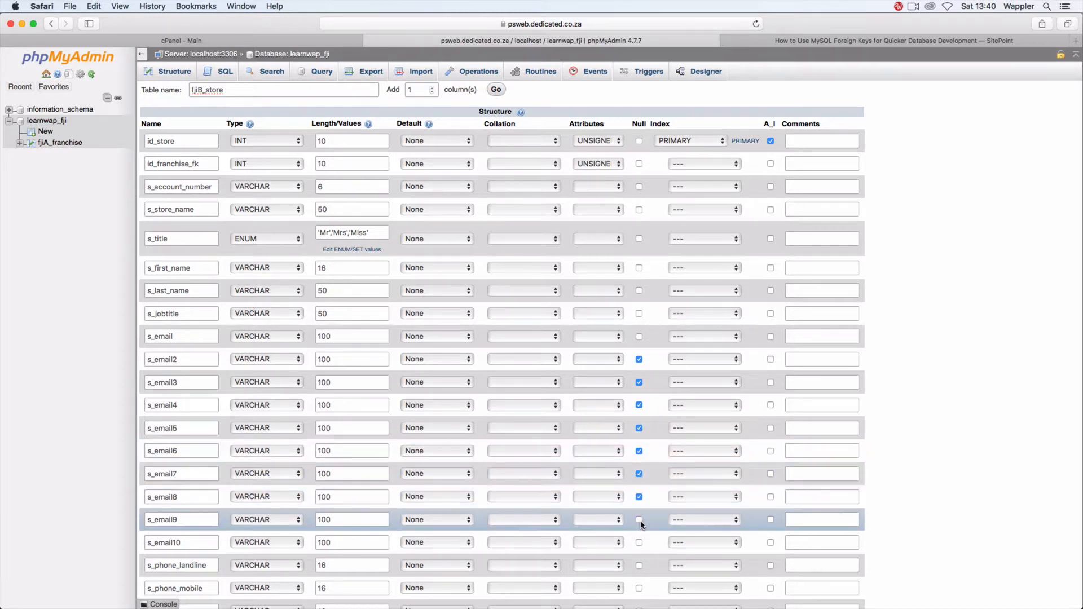
left_click(639, 520)
left_click(640, 543)
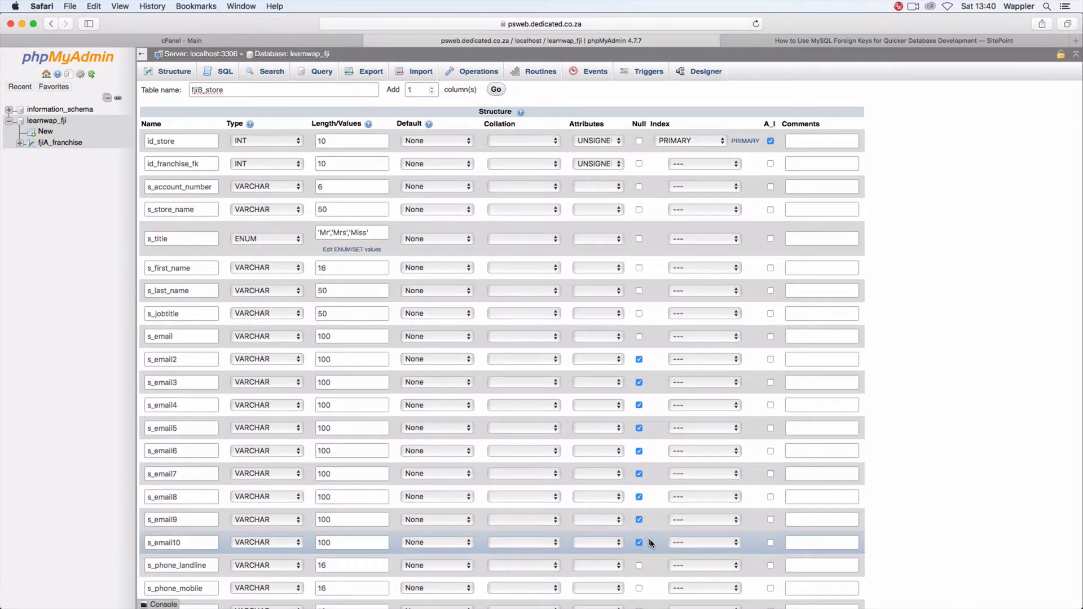
Step: Allow NULL values for the s_delivery_address2 to s_delivery_address5 and s_postal_address2 to s_postal_address5 columns
scroll(649, 536, "down", 10)
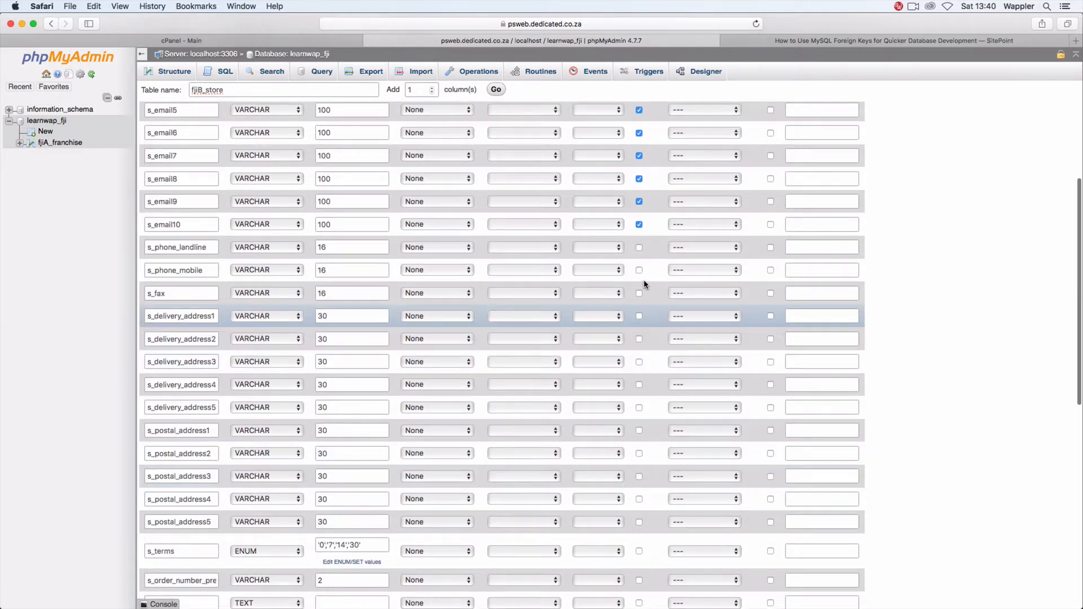
left_click(639, 339)
left_click(641, 368)
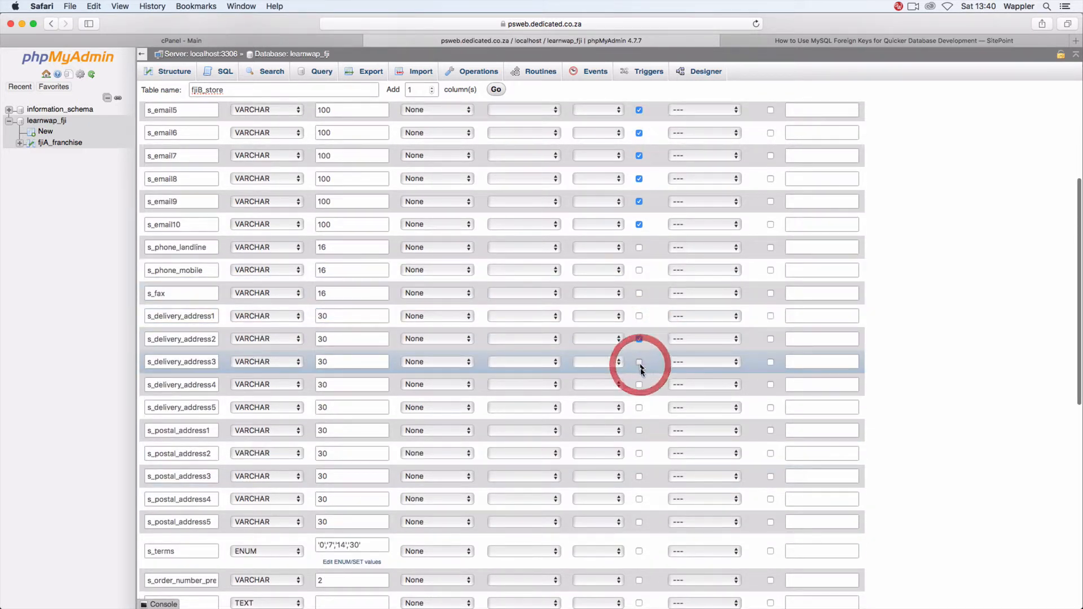
left_click(640, 385)
left_click(639, 411)
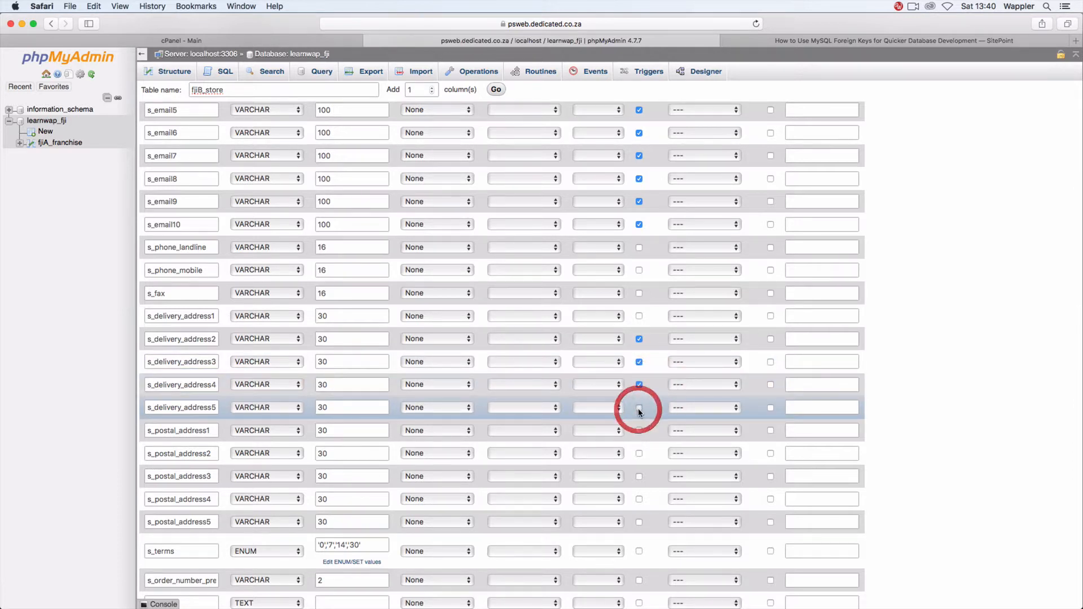
left_click(639, 455)
left_click(640, 477)
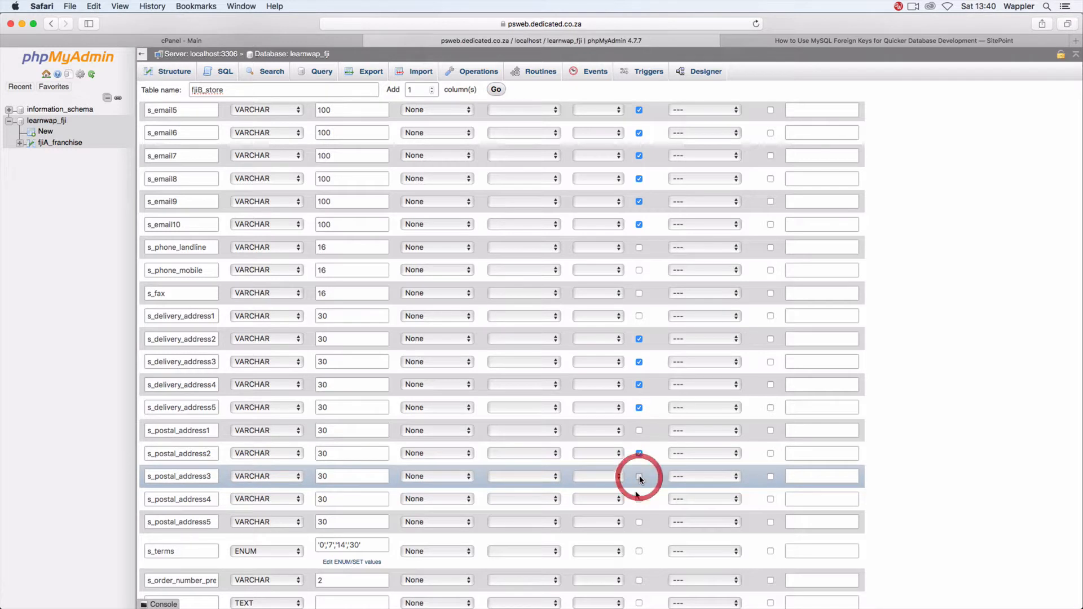
left_click(639, 500)
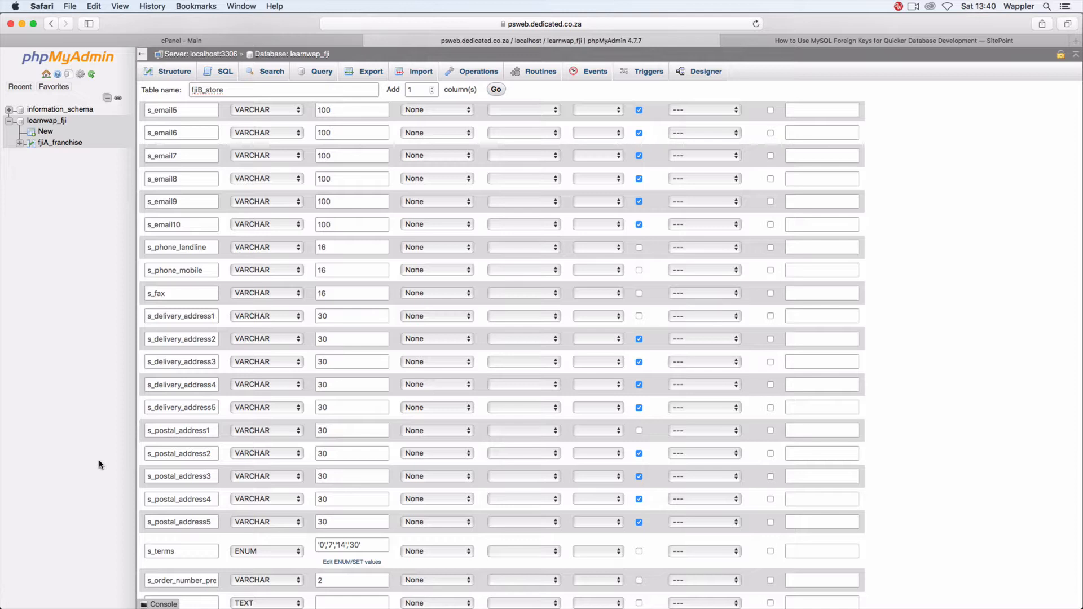
Step: Give the s_status column a user-defined default value of enabled
scroll(548, 483, "down", 5)
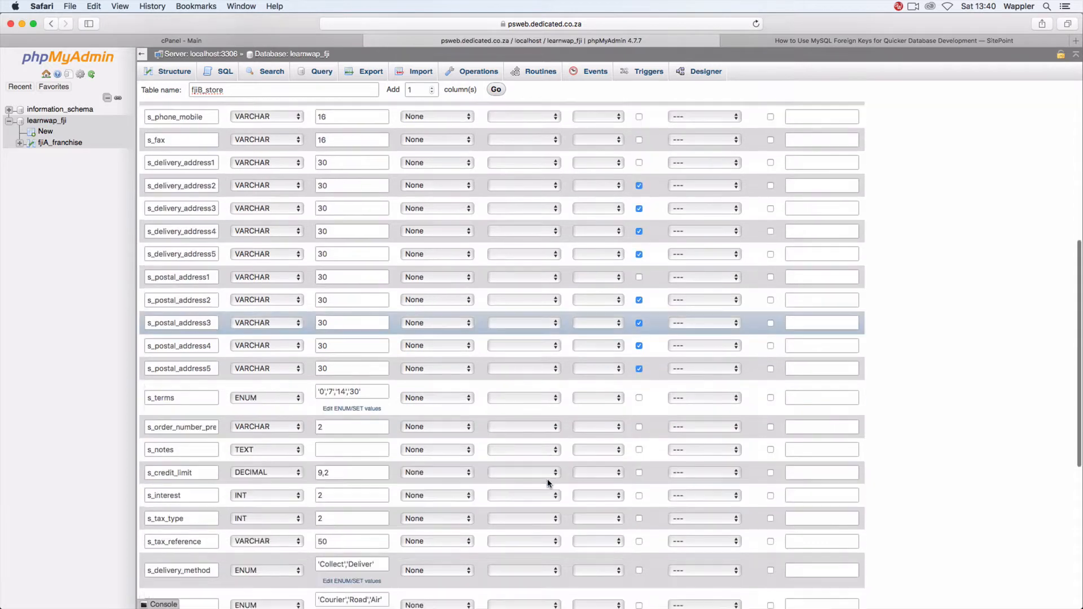
scroll(546, 484, "down", 10)
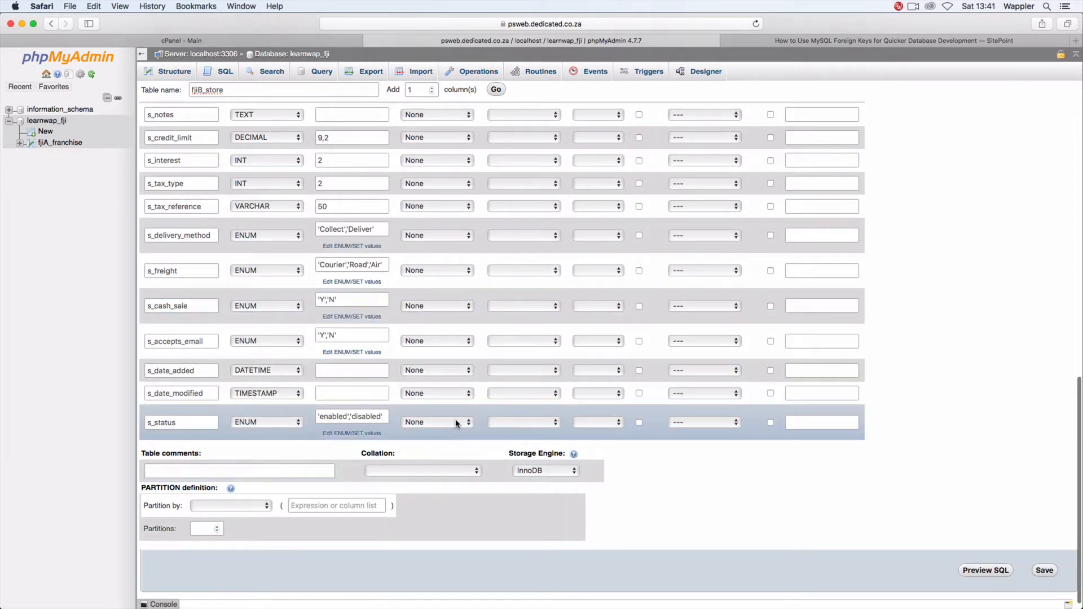
left_click(437, 423)
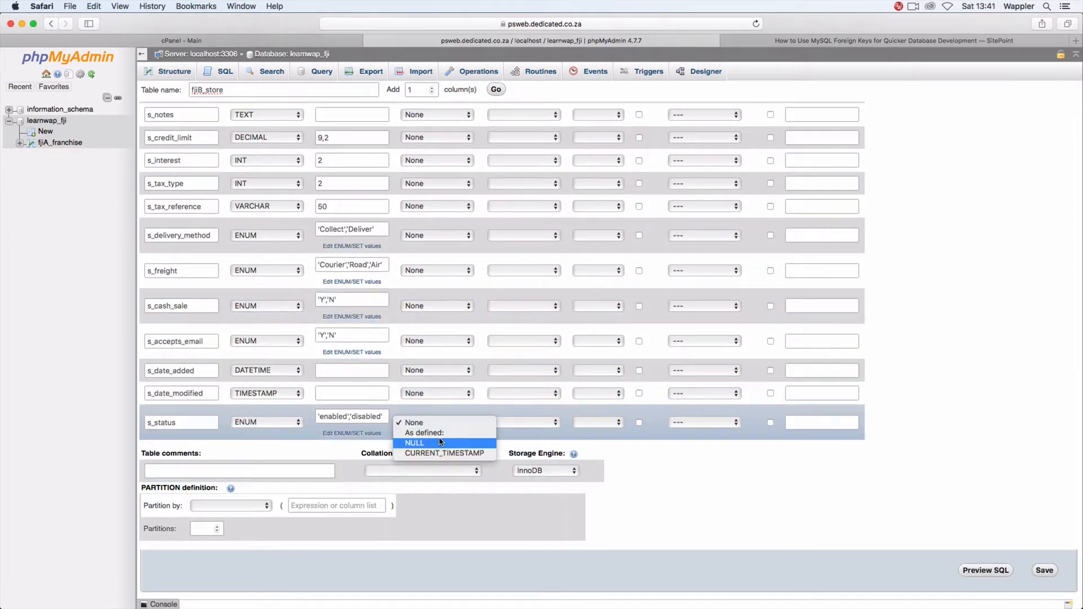
left_click(441, 433)
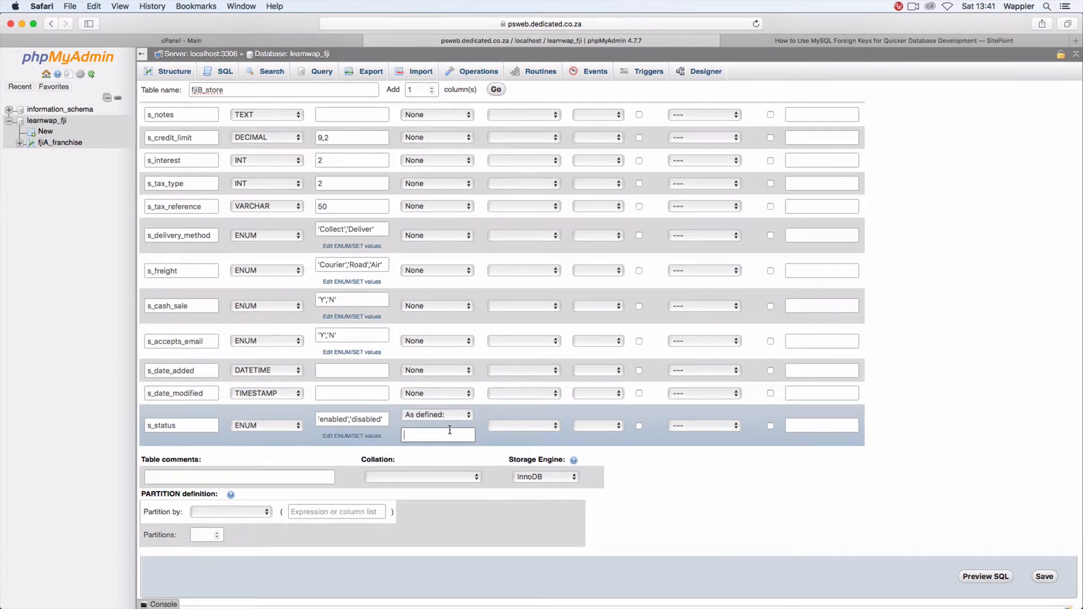
type("enabled")
key("Tab")
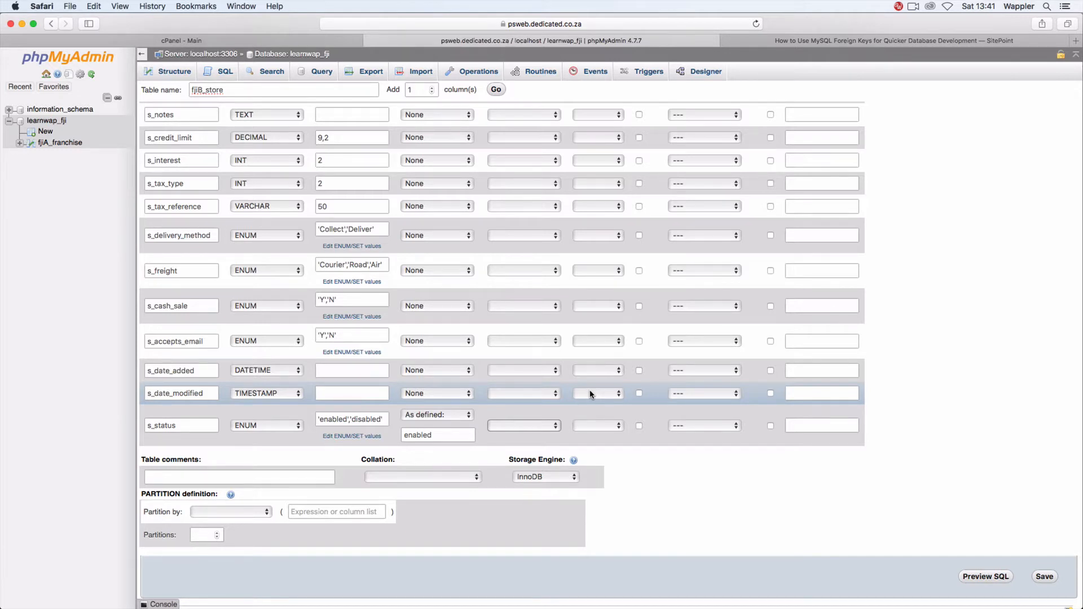
Step: Set the s_date_modified column's attribute to on update CURRENT_TIMESTAMP and its default to CURRENT_TIMESTAMP
left_click(591, 394)
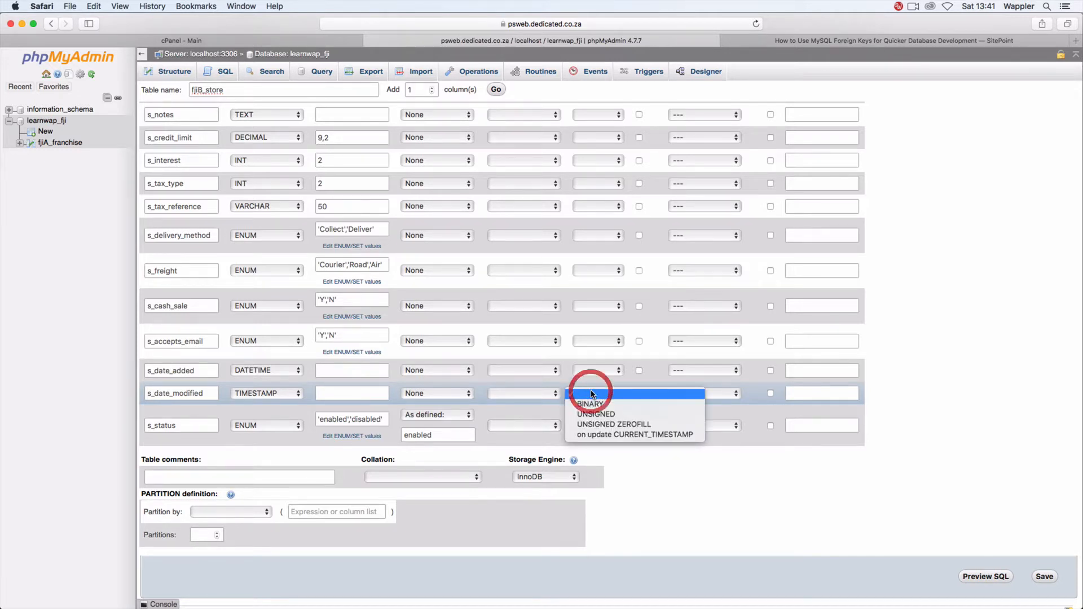
left_click(615, 435)
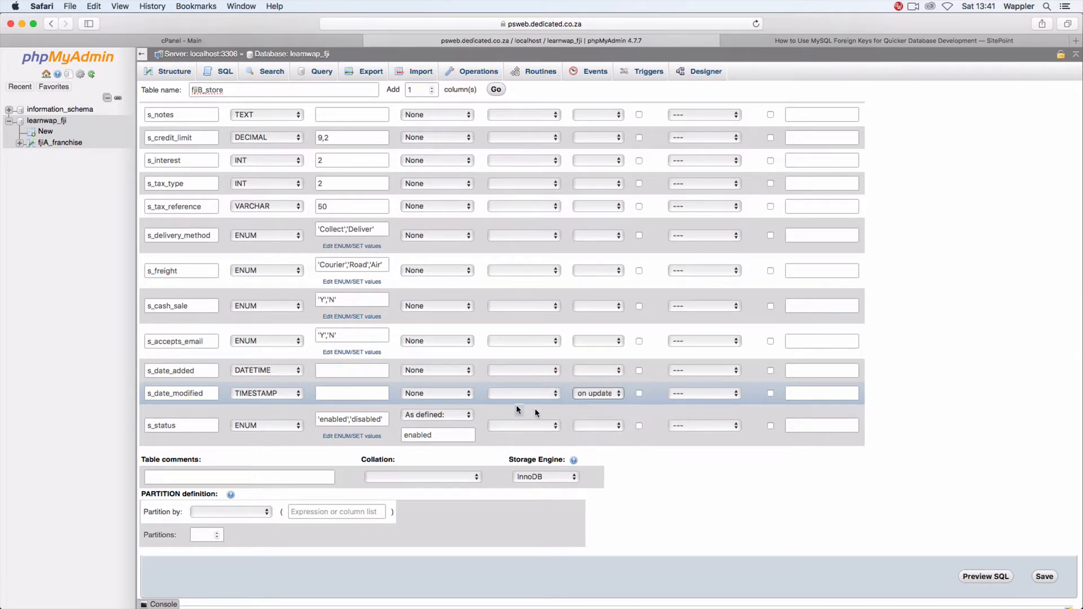
left_click(461, 396)
left_click(459, 424)
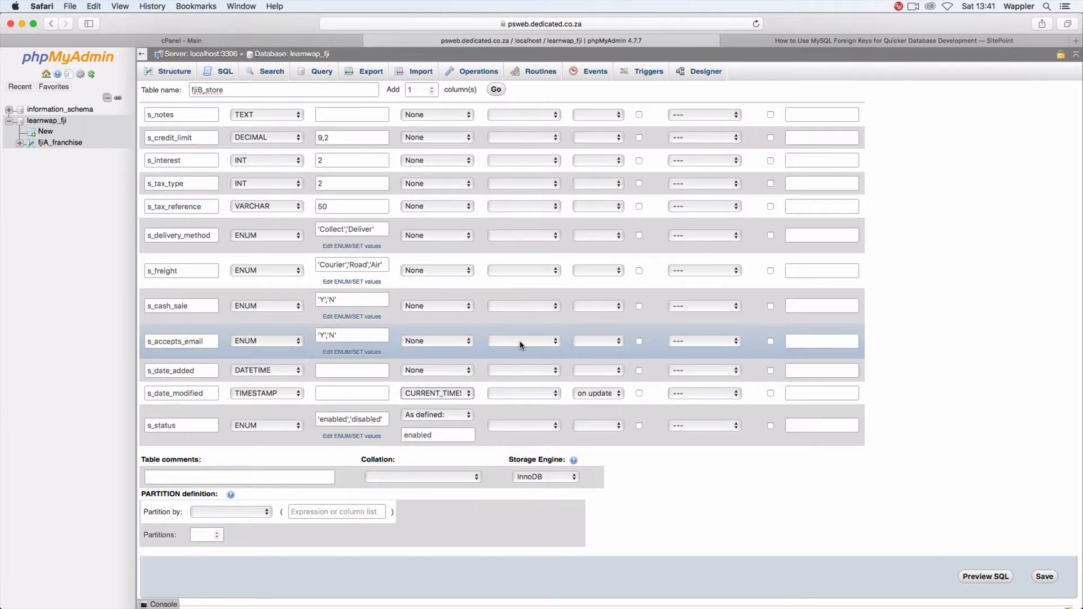
Step: Give the s_accepts_email and s_cash_sale columns a user-defined default value of Y
left_click(461, 344)
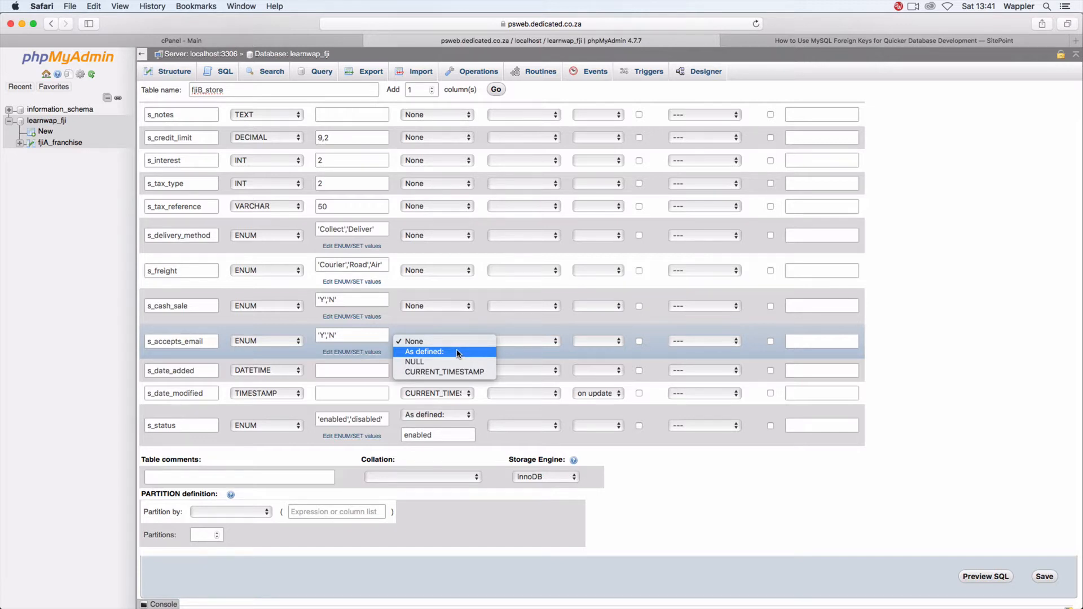
left_click(456, 352)
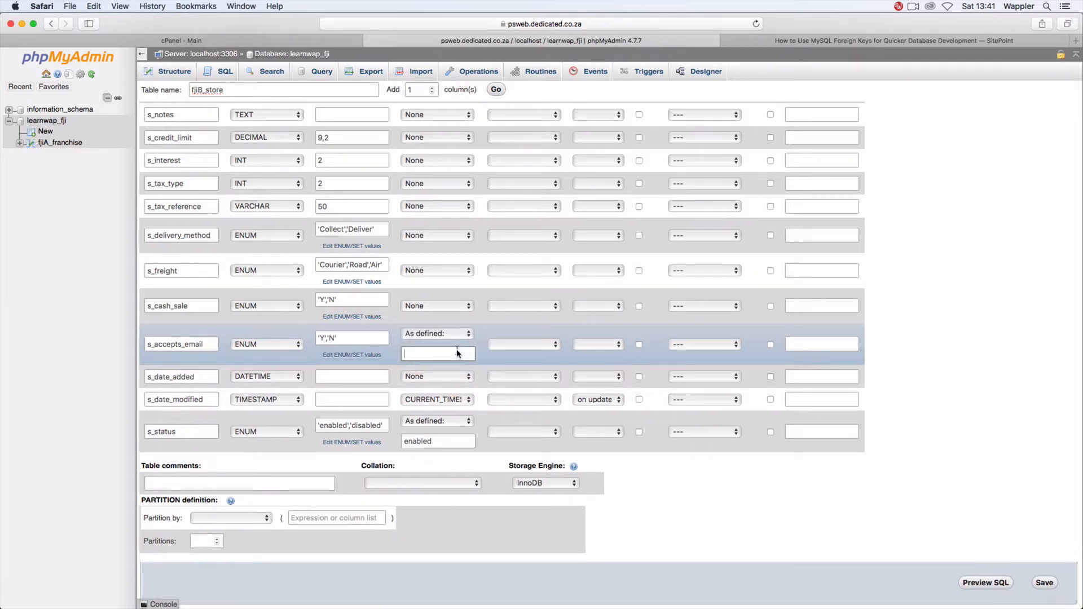
type("Y")
left_click(450, 306)
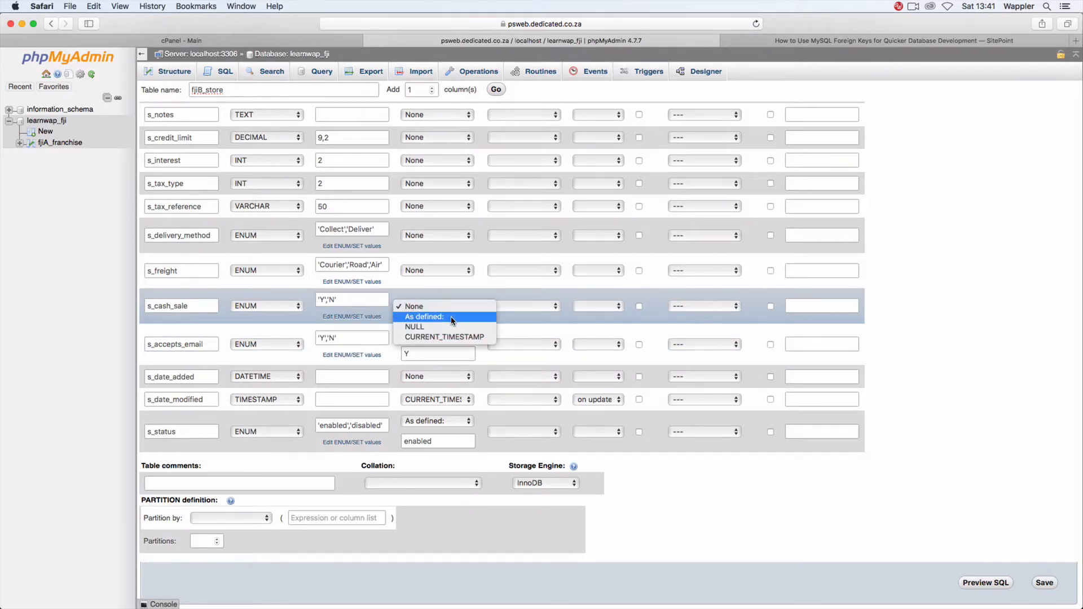
left_click(452, 317)
left_click(432, 319)
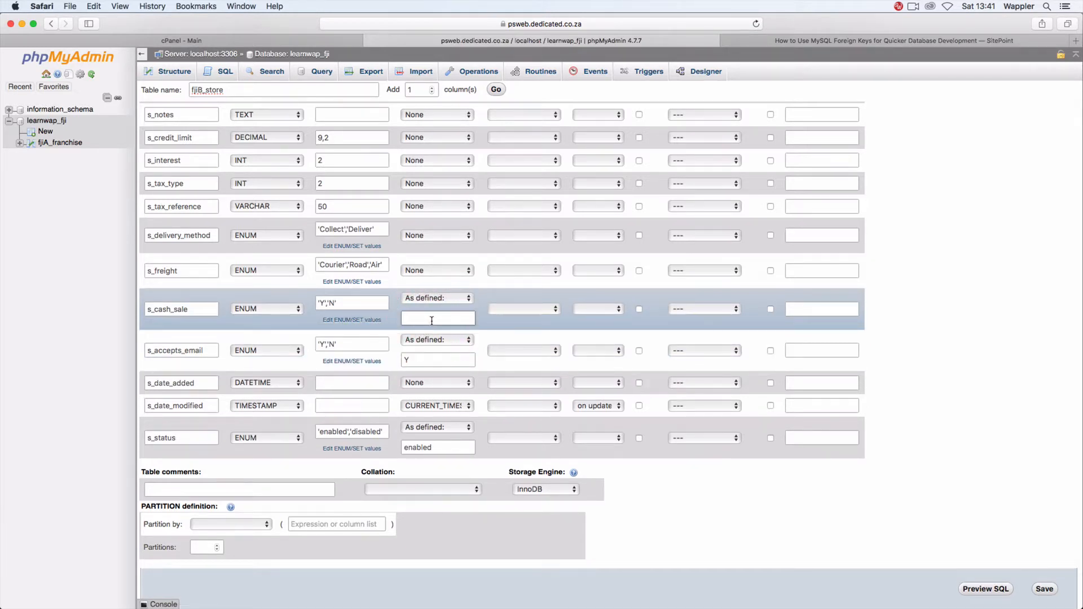
type("Y")
Step: Review the column definitions and the attribute, collation, index and default options offered for the first three columns
scroll(756, 352, "up", 3)
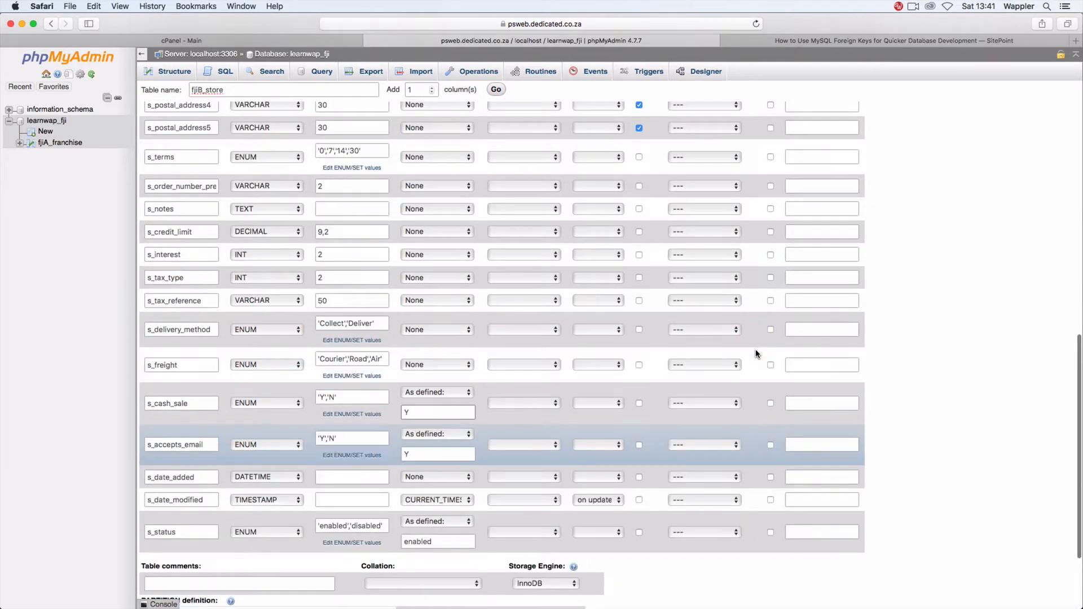
scroll(728, 353, "up", 7)
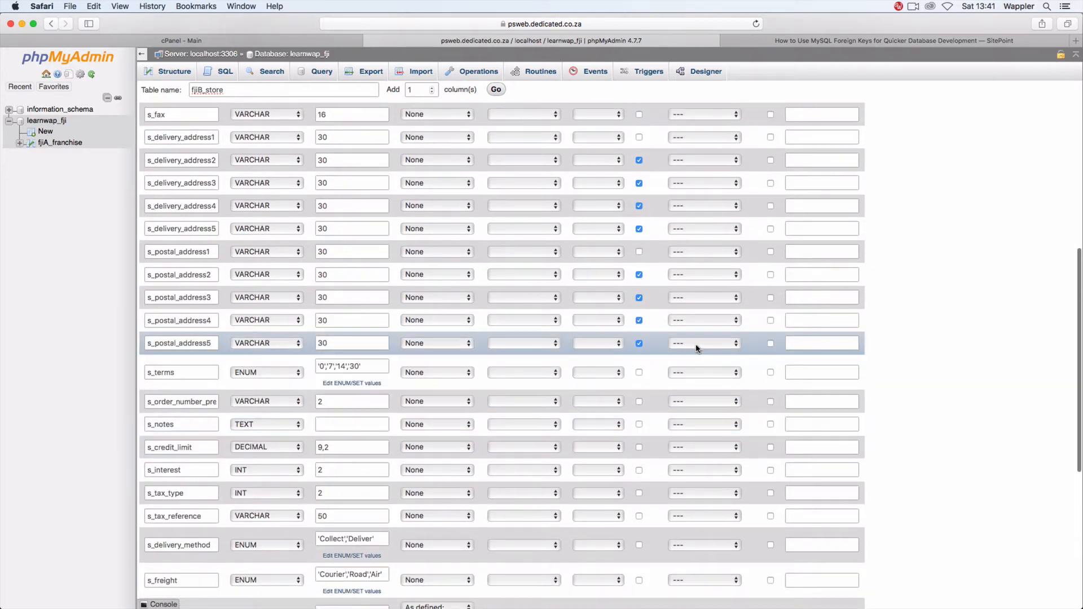
scroll(698, 348, "up", 15)
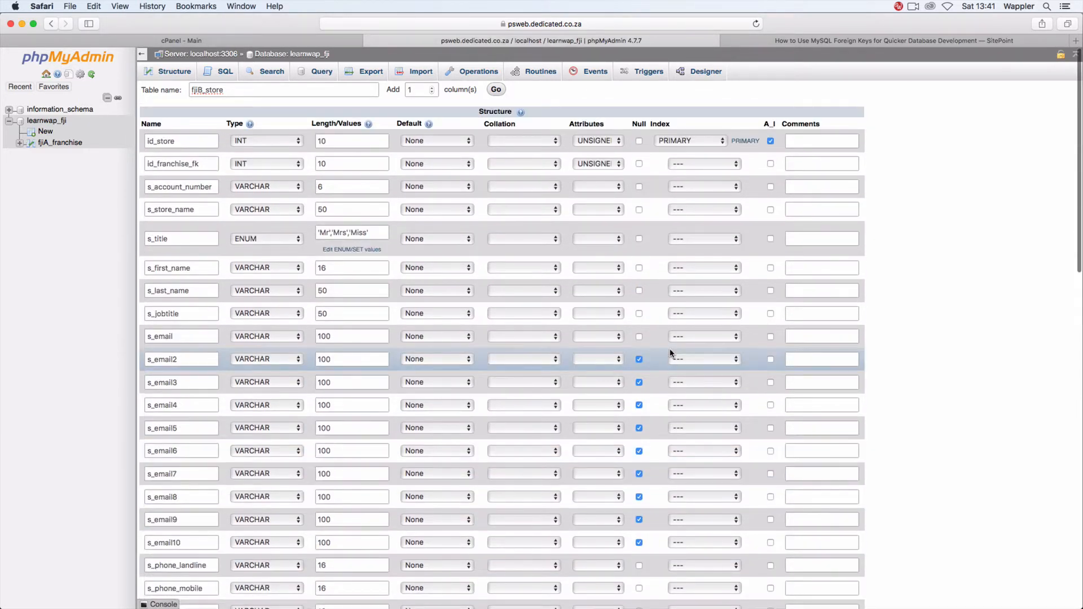
left_click(601, 187)
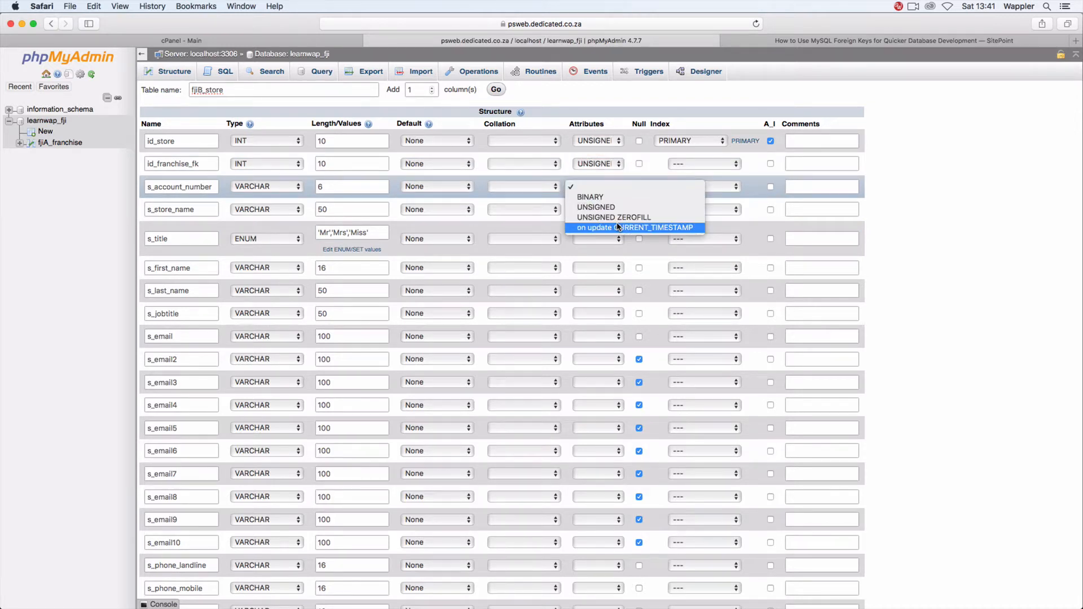
left_click(943, 229)
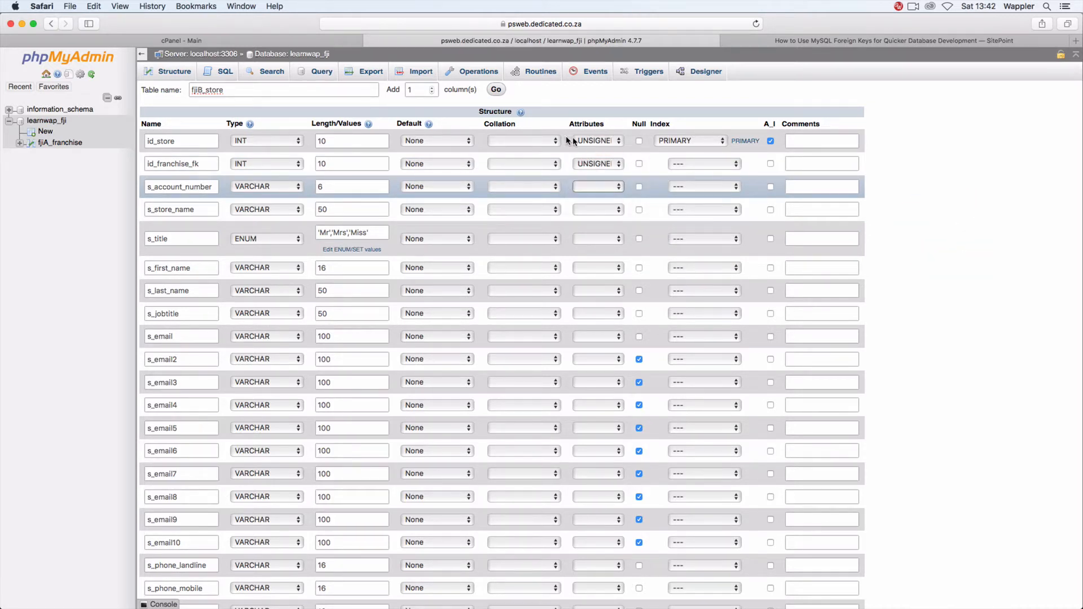
left_click(525, 140)
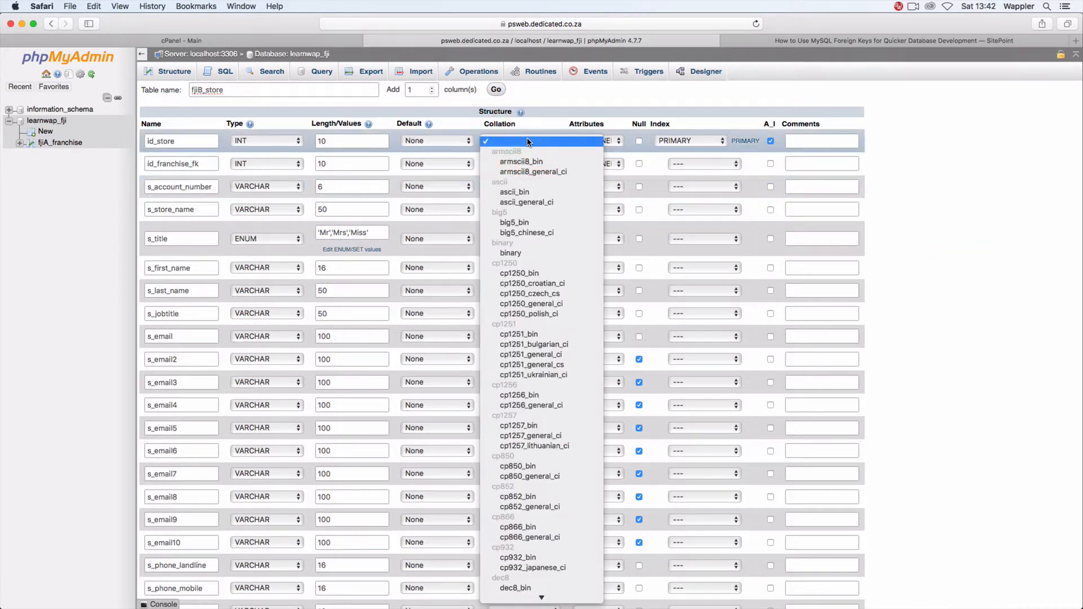
left_click(900, 180)
left_click(680, 164)
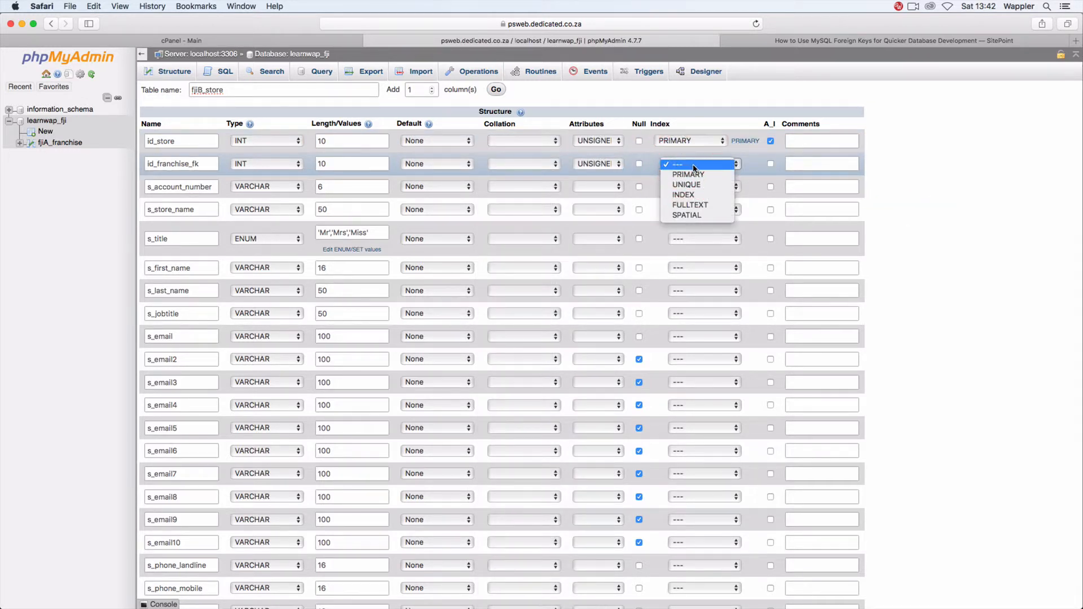
left_click(890, 189)
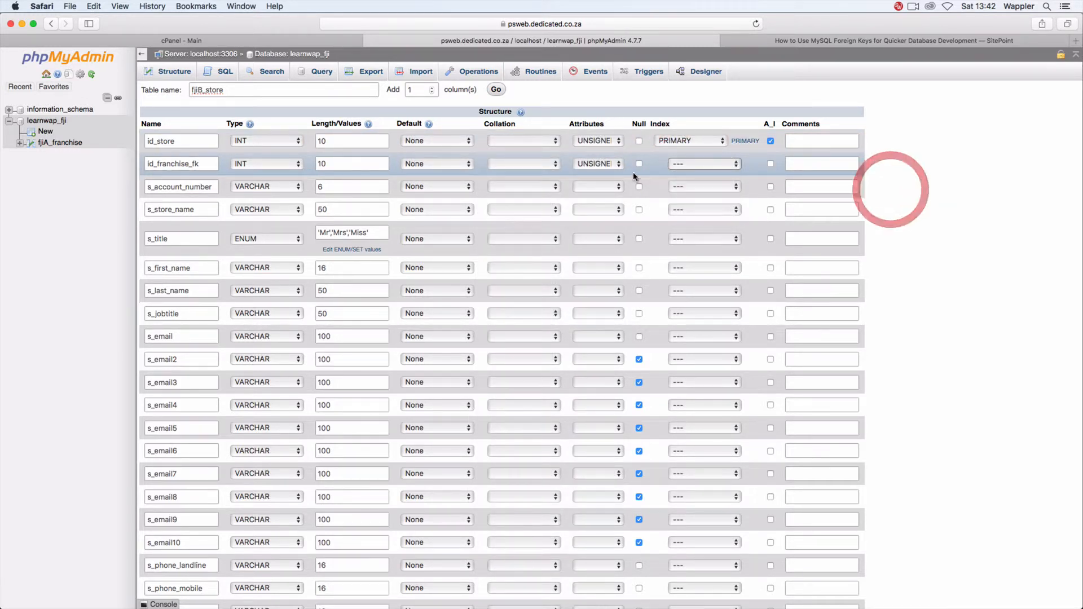
left_click(423, 141)
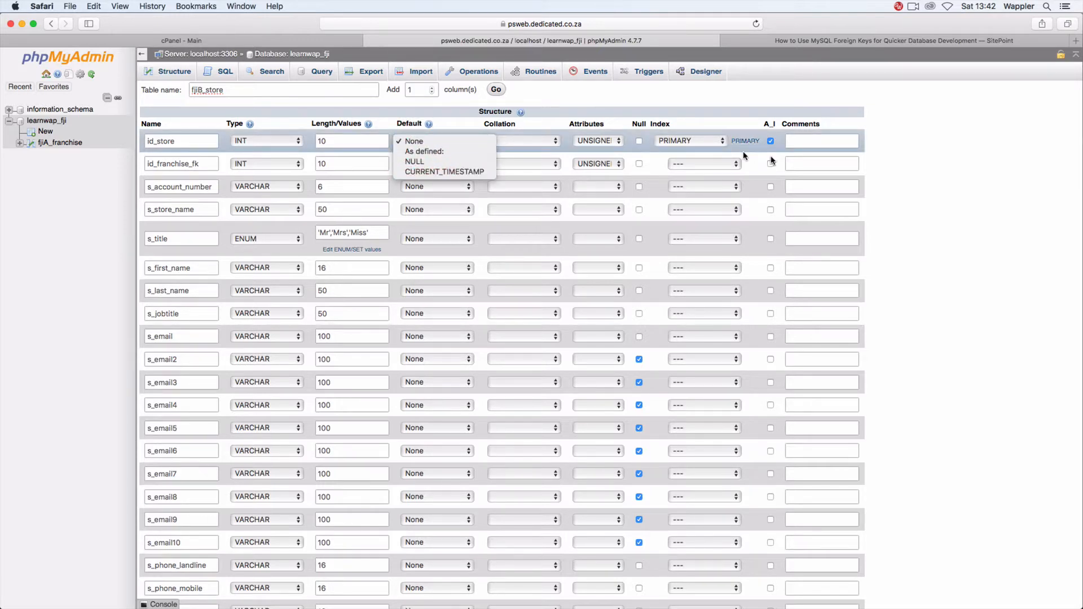
left_click(941, 225)
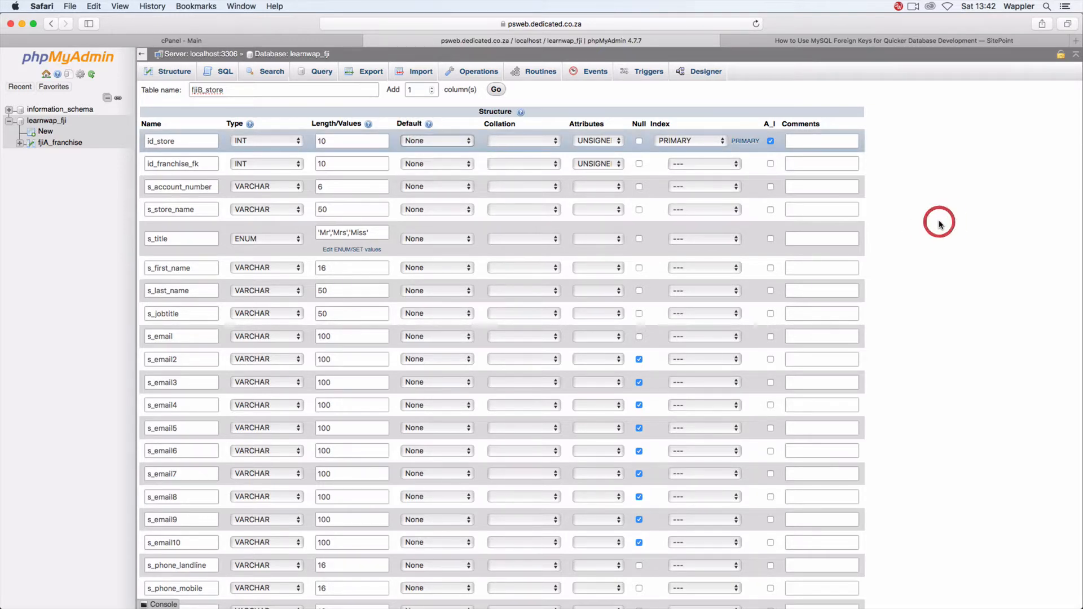
Step: Save the new fjiB_store table and return to the table overview of the learnwap_fji database
scroll(434, 282, "down", 20)
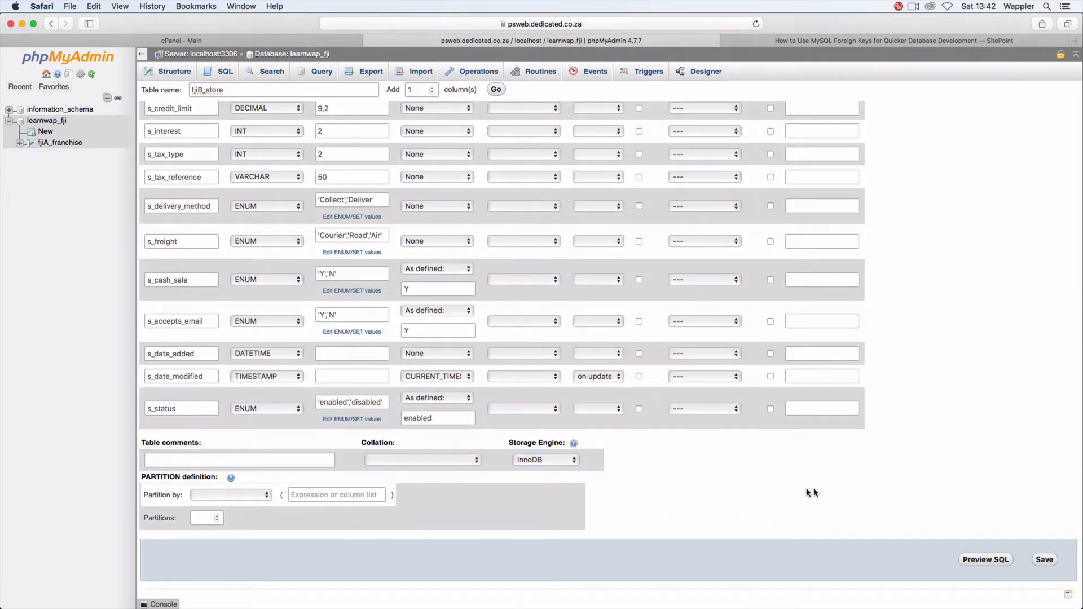
left_click(1043, 561)
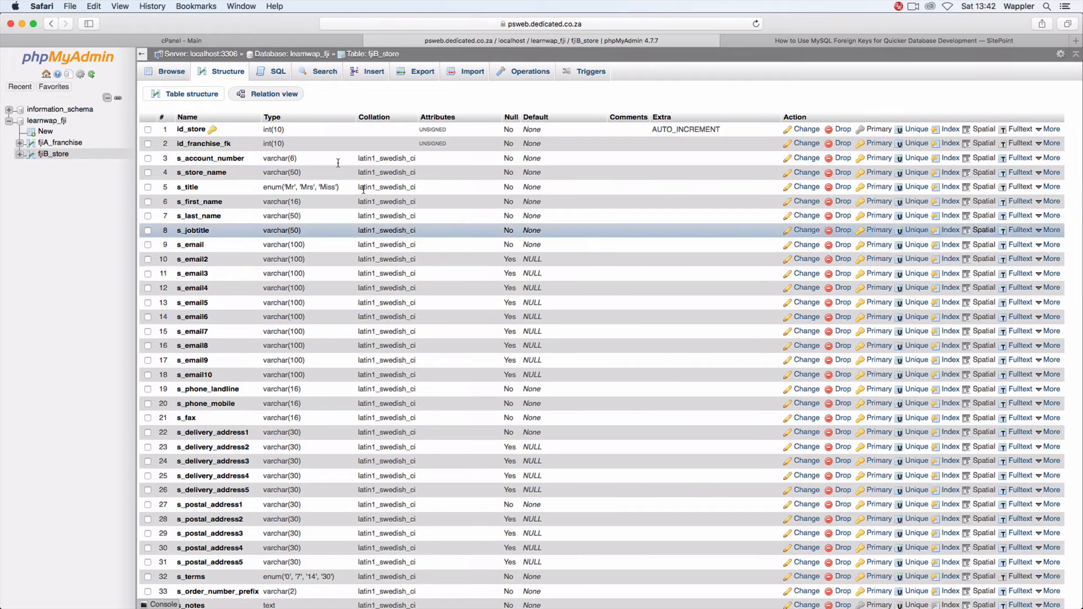
left_click(50, 120)
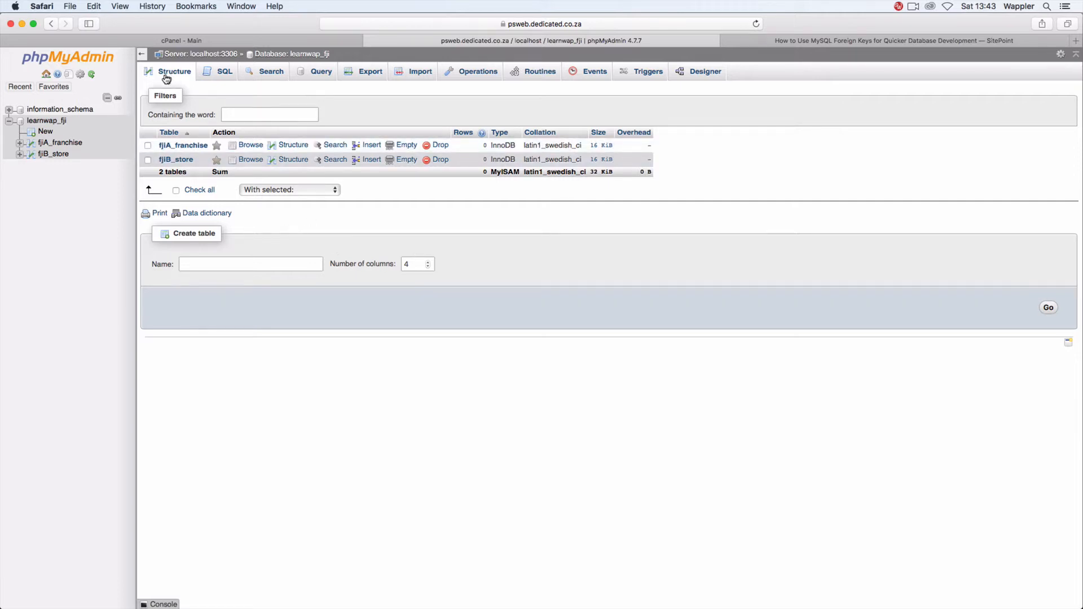
Step: Start a new table in the learnwap_fji database and name it fdic_users
left_click(45, 132)
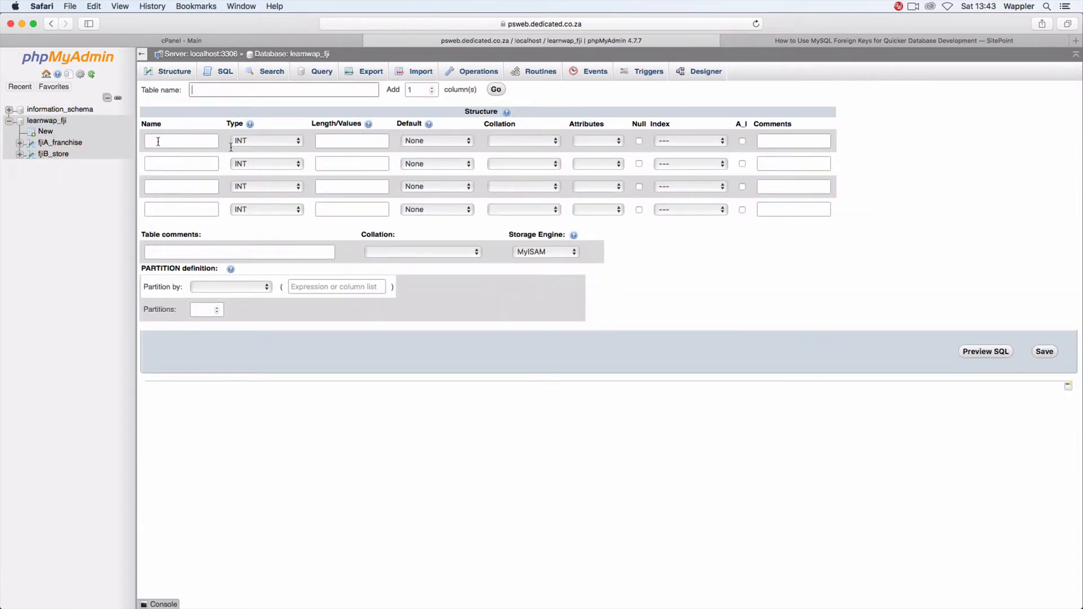
left_click(241, 89)
left_click(241, 89)
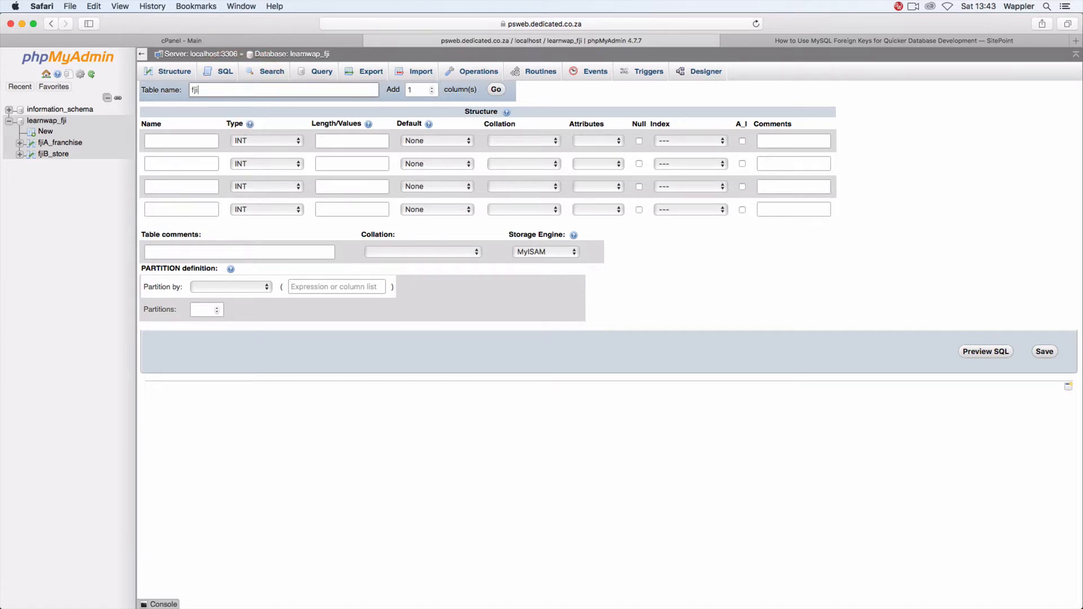
type("fjiC_users")
Step: Add 14 column rows to the new table definition, giving 18 rows in total
left_click(434, 91)
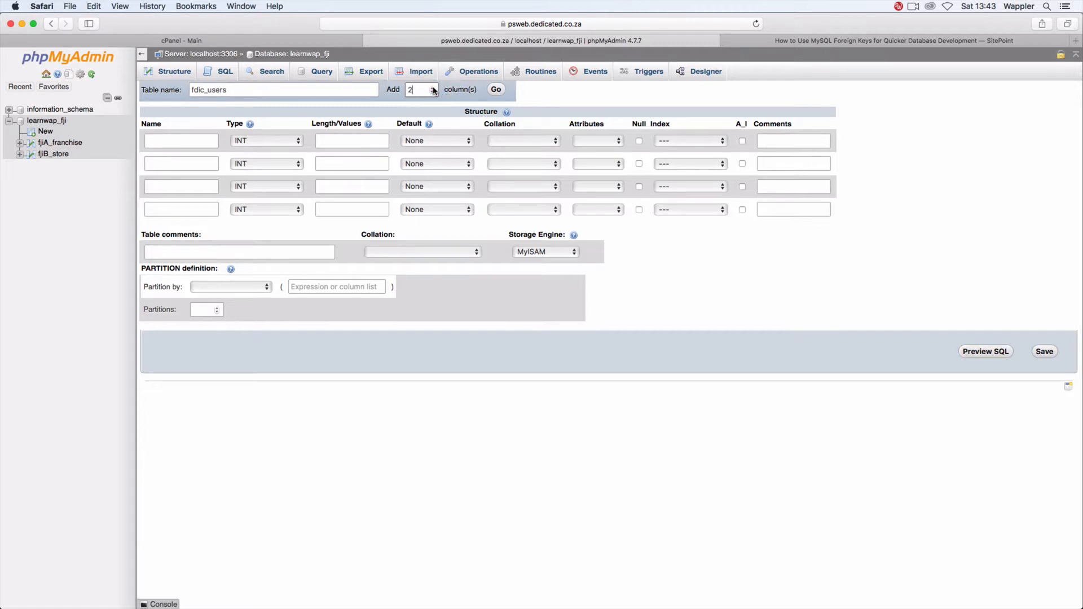
type("11")
left_click(432, 88)
left_click(433, 88)
left_click(433, 88)
left_click(500, 90)
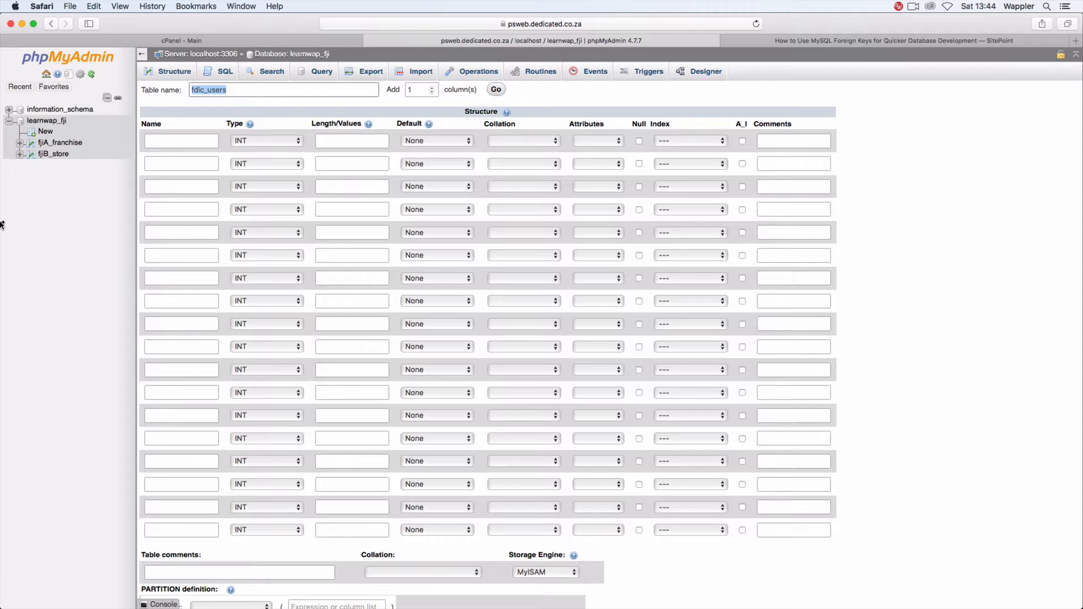
Step: Name the first three columns id_users, id_franchise_fk and id_store_fk
left_click(223, 218)
left_click(181, 145)
left_click(182, 145)
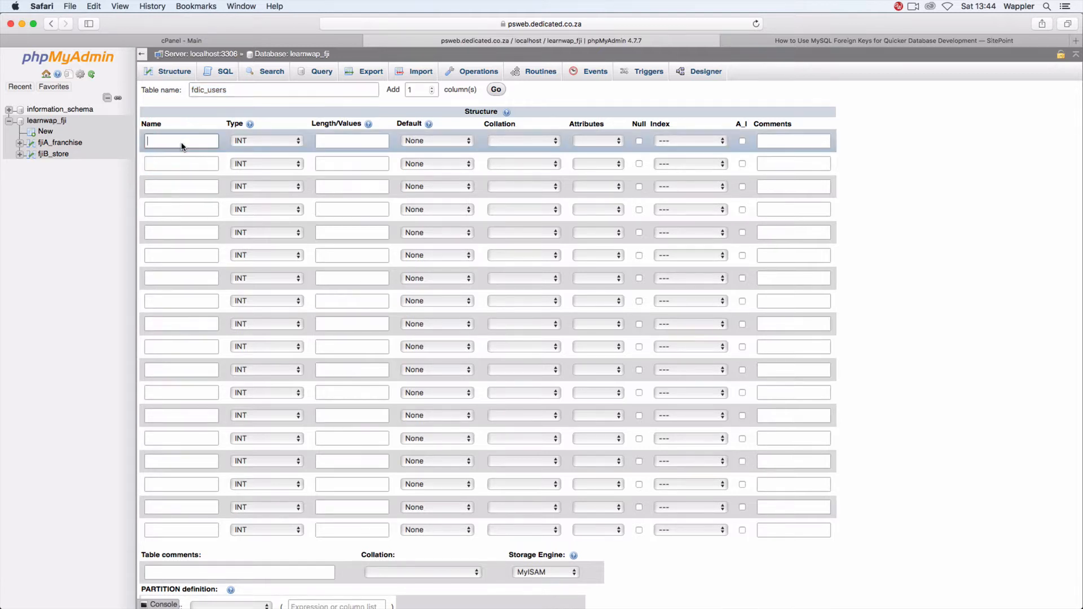
type("id_users")
left_click(181, 164)
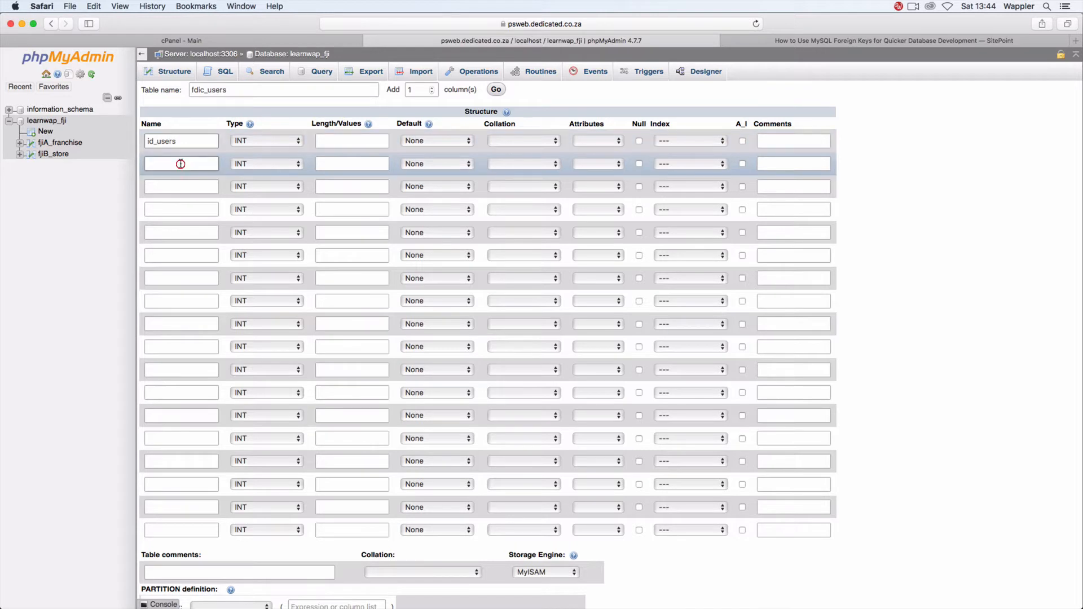
type("id_franchise_fk")
left_click(185, 186)
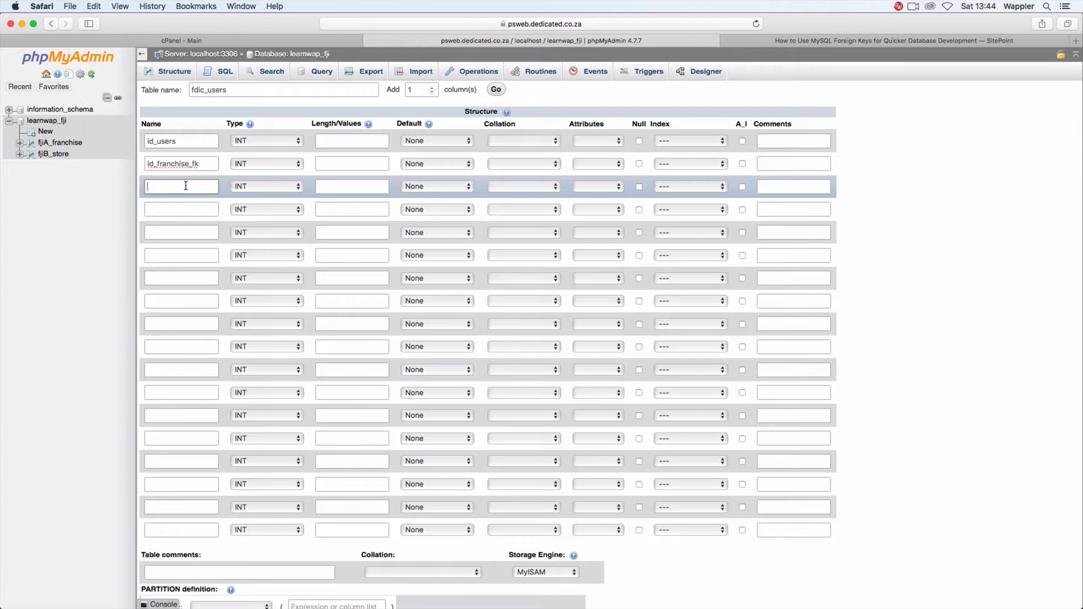
type("id_store_fk")
Step: Name the fourth to sixth columns u_company_name, u_title and u_first_name
left_click(187, 206)
type("u")
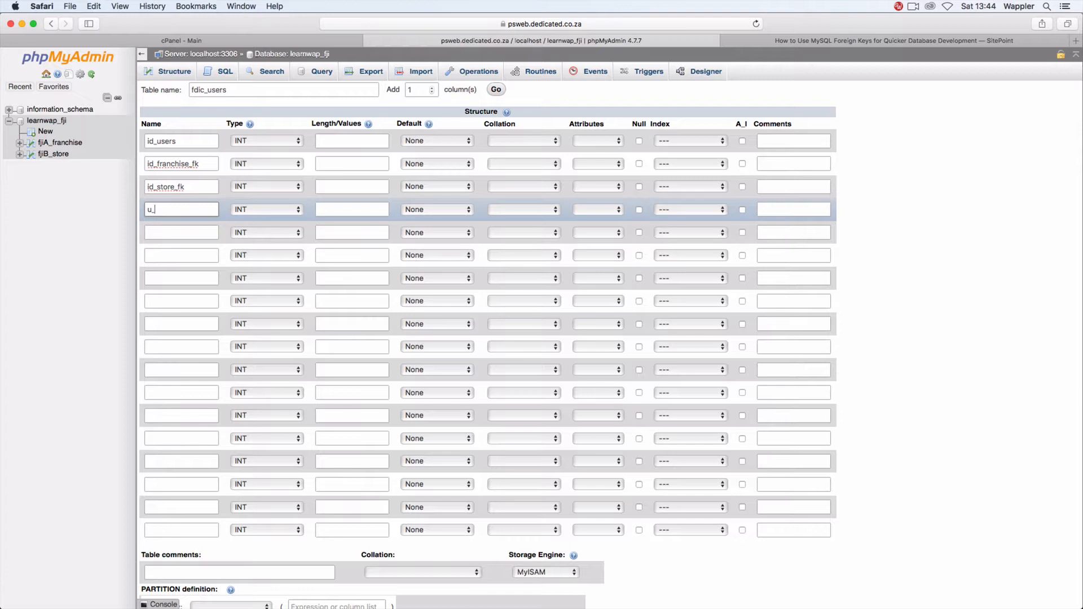
type("_company_name")
left_click(190, 231)
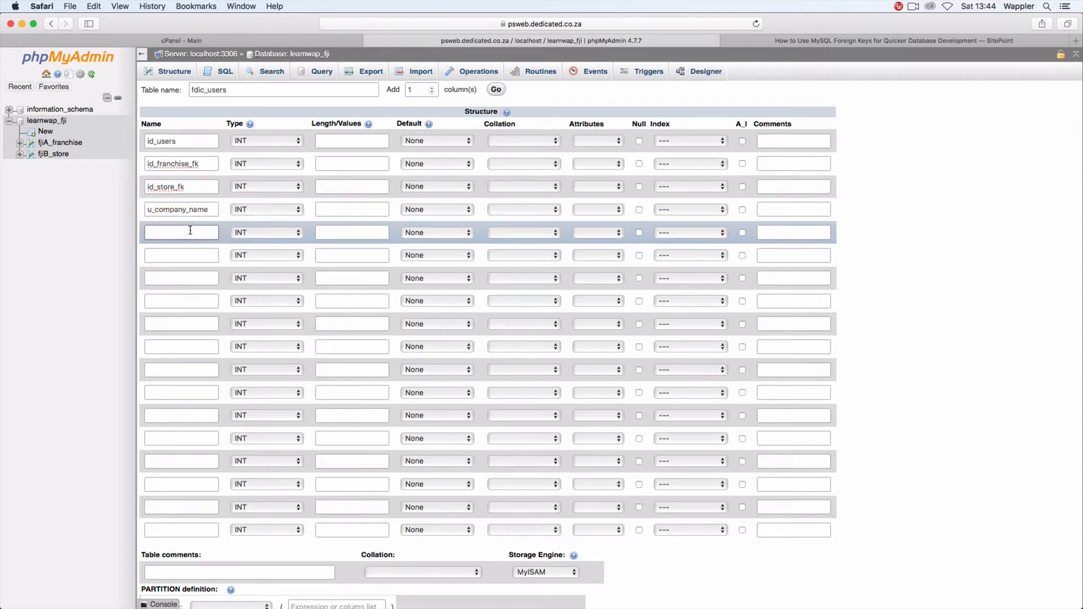
type("u_title")
left_click(189, 254)
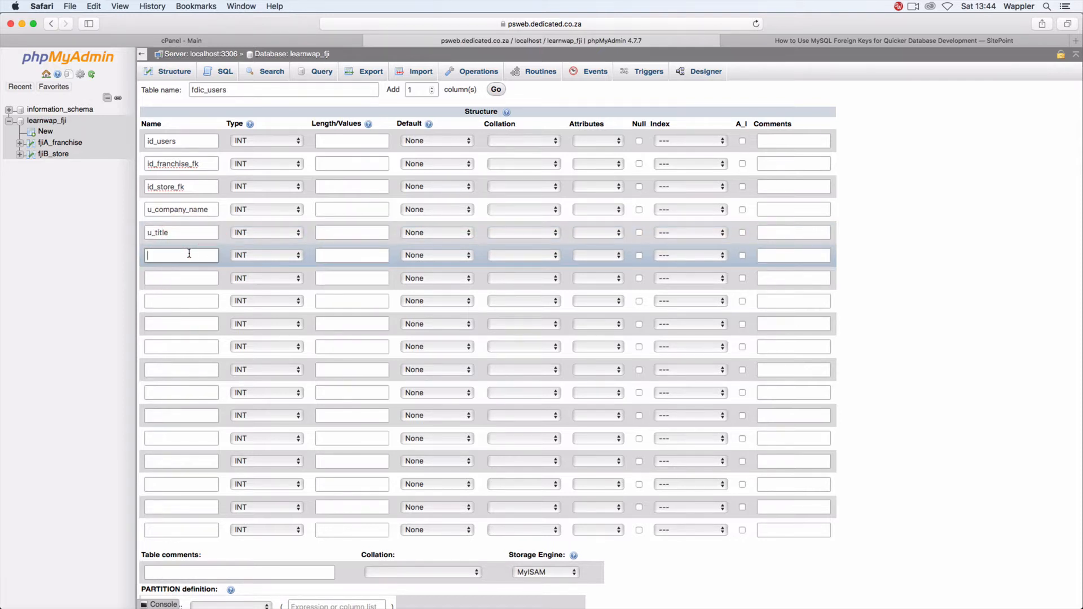
type("u_first_name")
Step: Name the seventh to ninth columns u_last_name, u_jobtitle and u_email
left_click(185, 285)
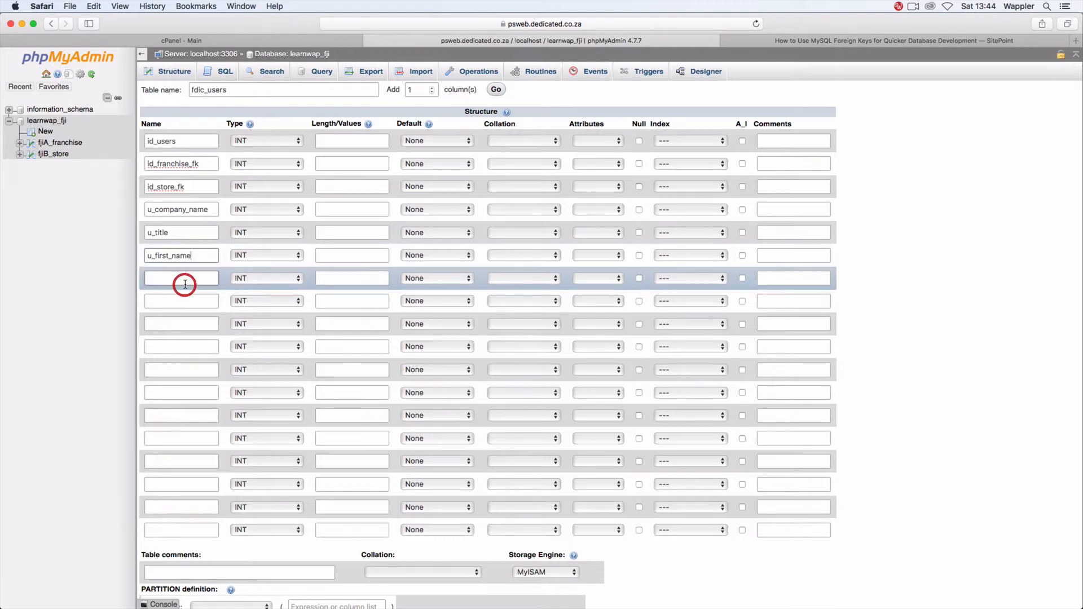
type("u_las")
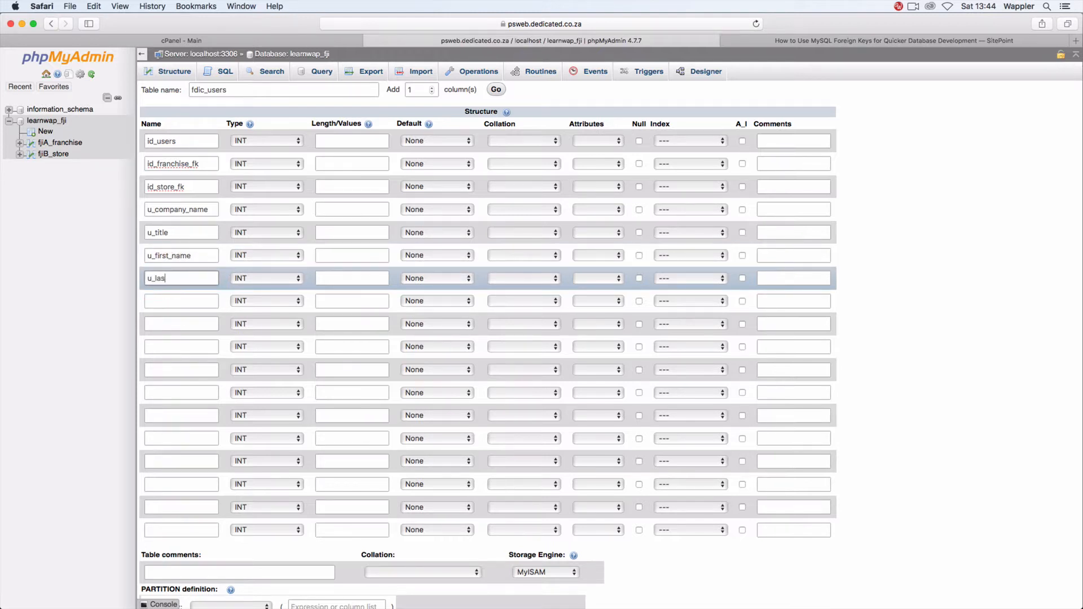
type("t_name")
left_click(187, 300)
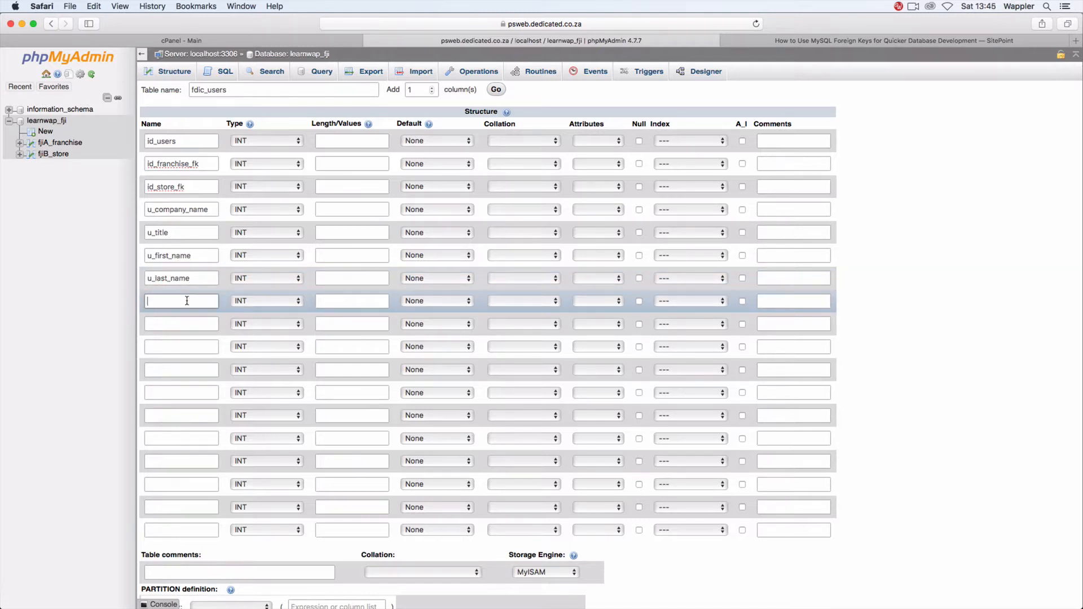
type("u_jobtitle")
left_click(190, 322)
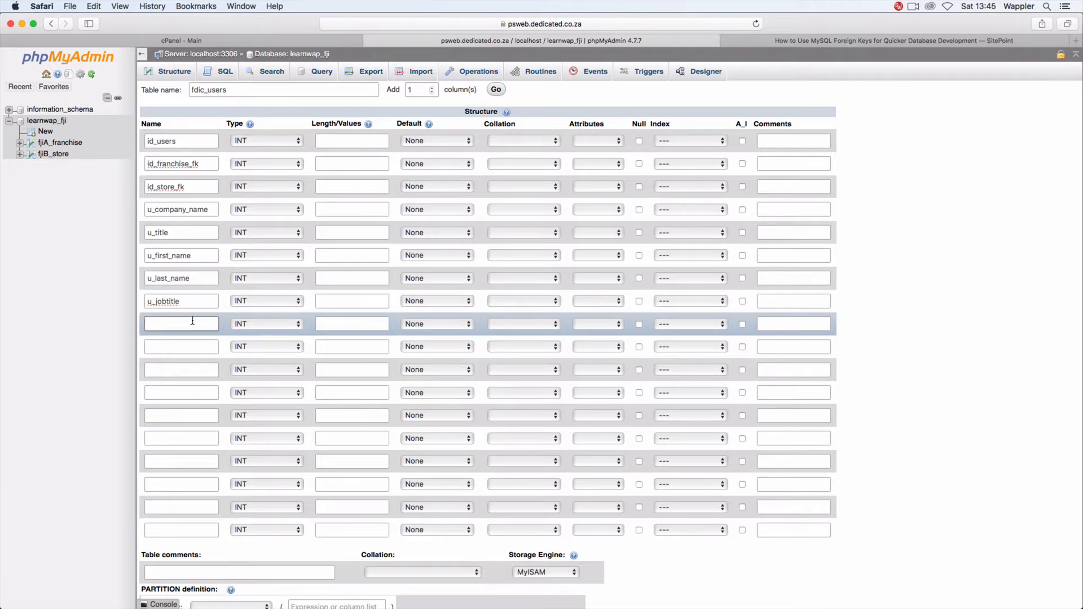
type("u_email")
Step: Name the tenth to twelfth columns u_phone_landline, u_phone_mobile and u_notes
left_click(194, 346)
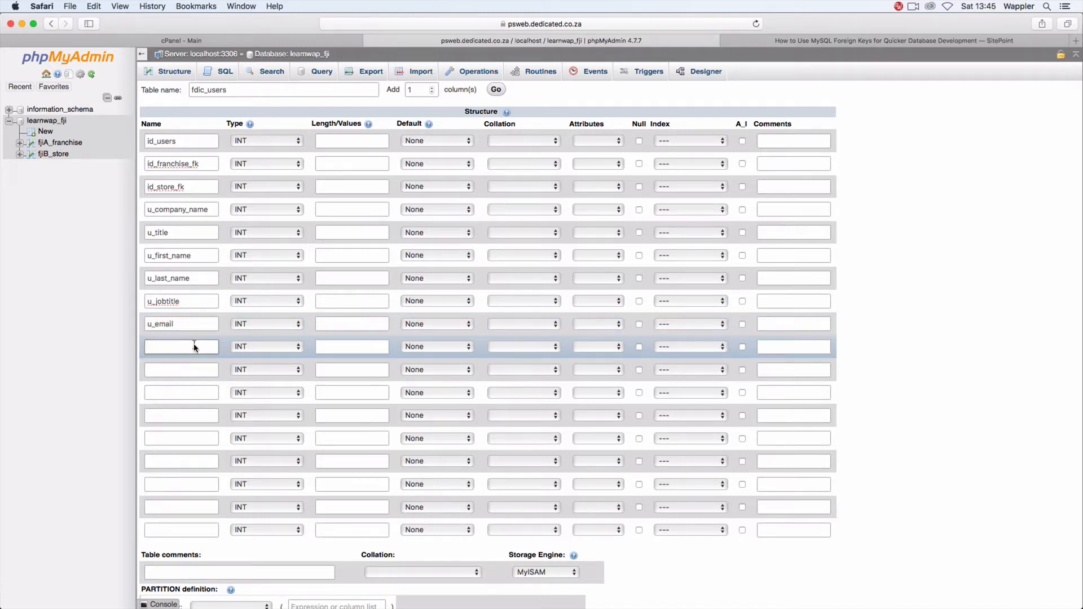
type("u_phone_landline")
left_click(195, 368)
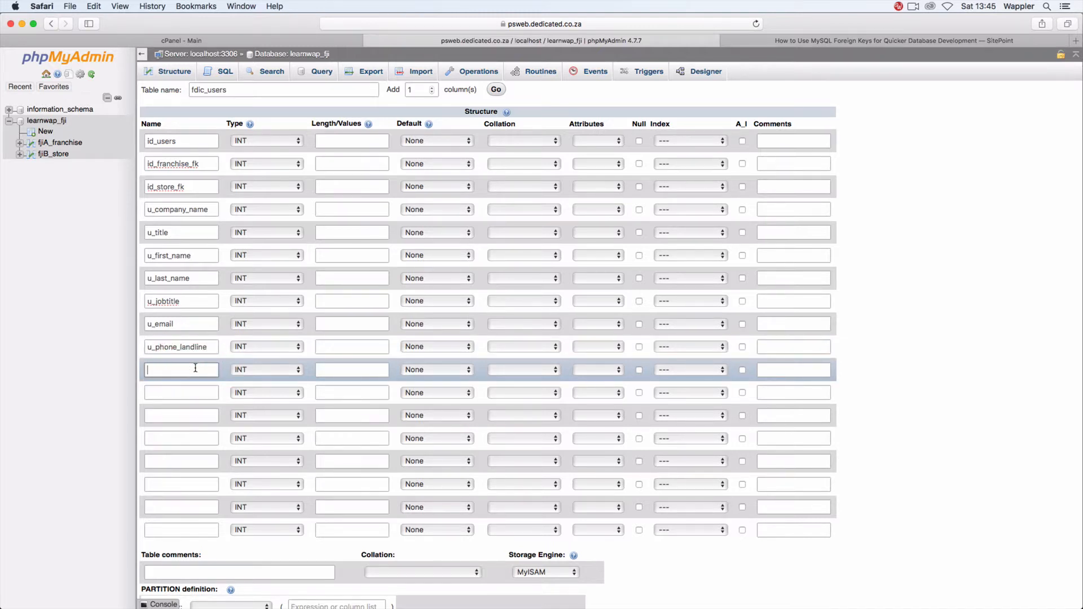
type("u_phone_mobile")
left_click(195, 390)
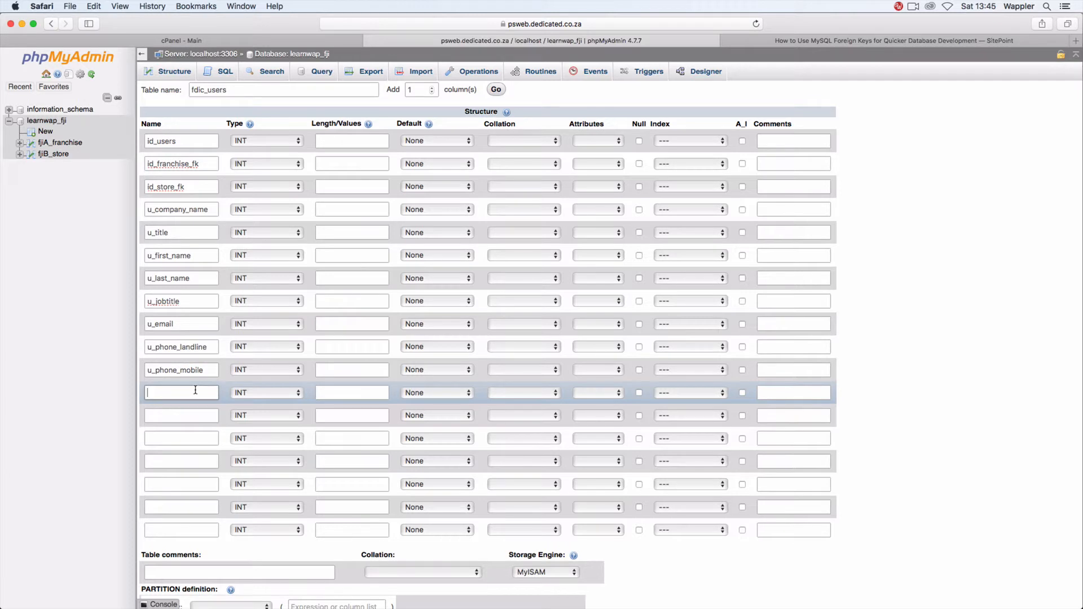
type("u_notes")
Step: Name the thirteenth to fifteenth columns u_username, u_password and u_role
left_click(208, 416)
left_click(209, 416)
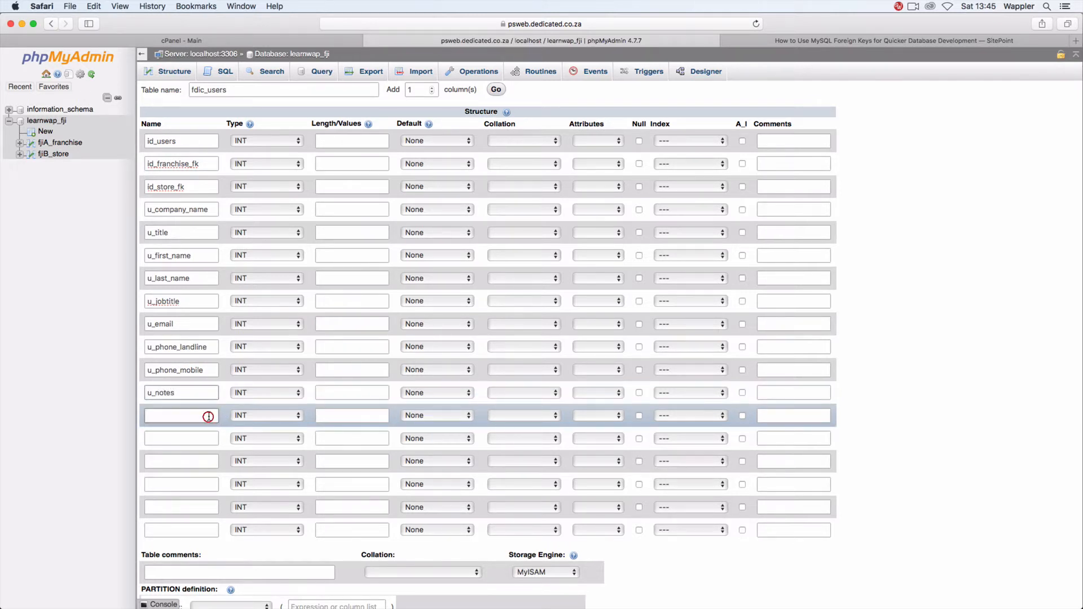
type("u_username")
left_click(208, 438)
type("u_")
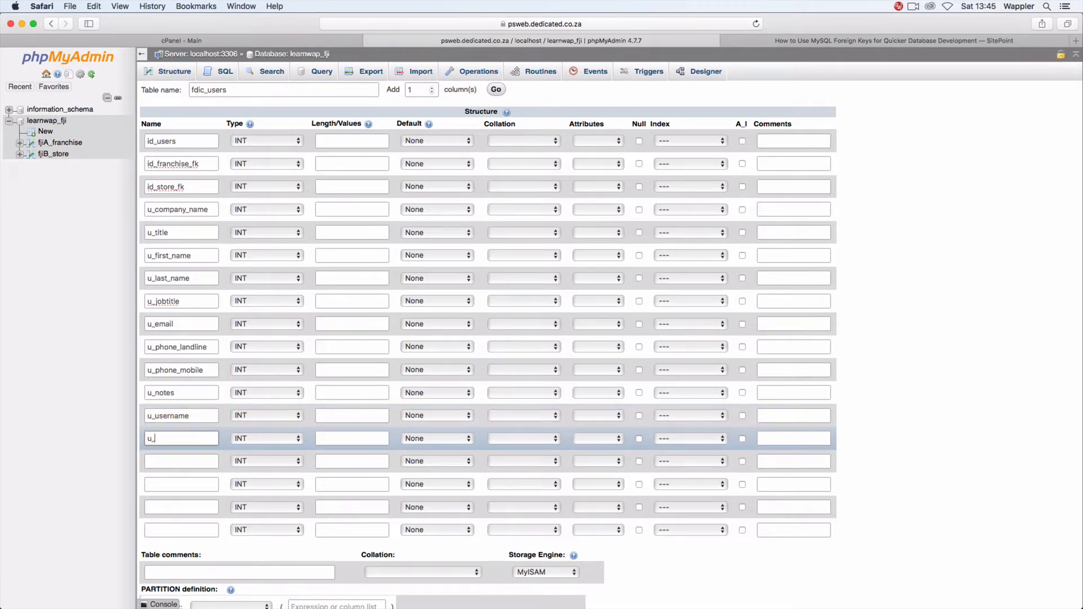
type("password")
left_click(199, 459)
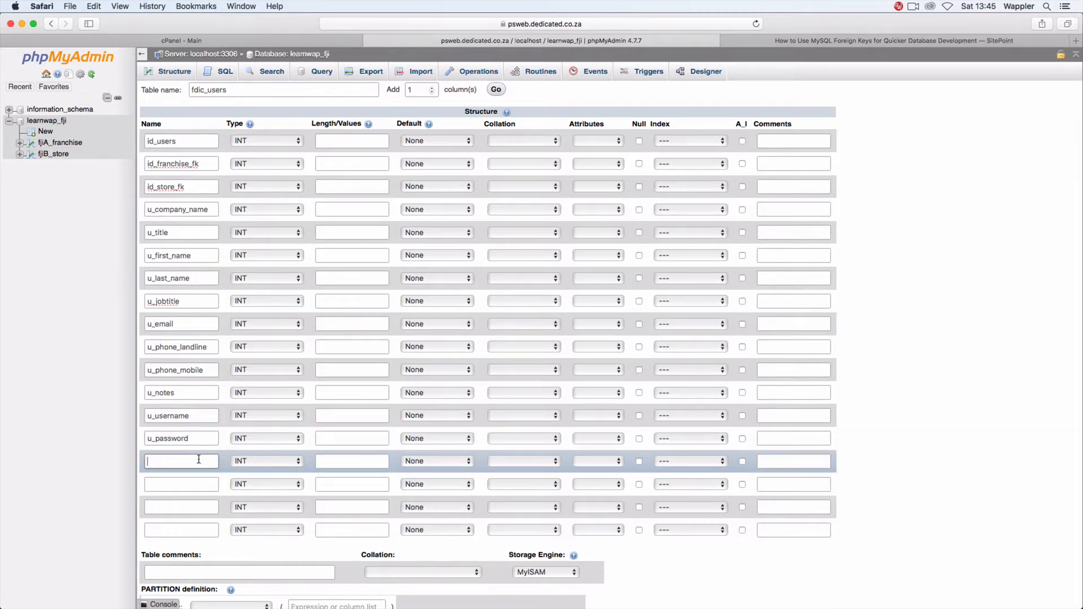
type("u_role")
Step: Name the last three columns u_date_added, u_date_modified and u_status
left_click(196, 481)
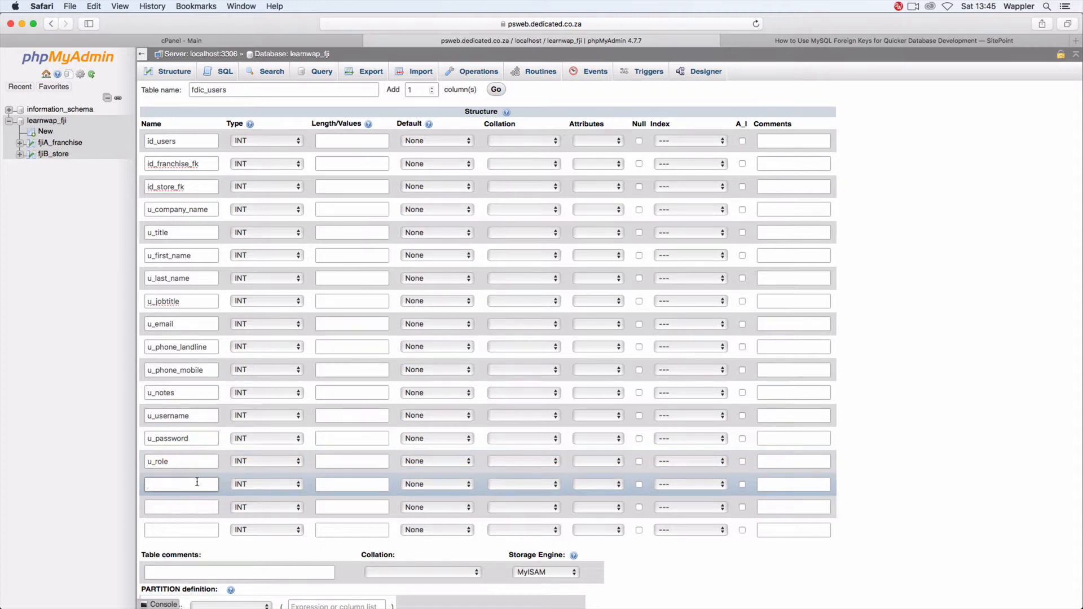
type("u_date_added")
left_click(187, 507)
type("a")
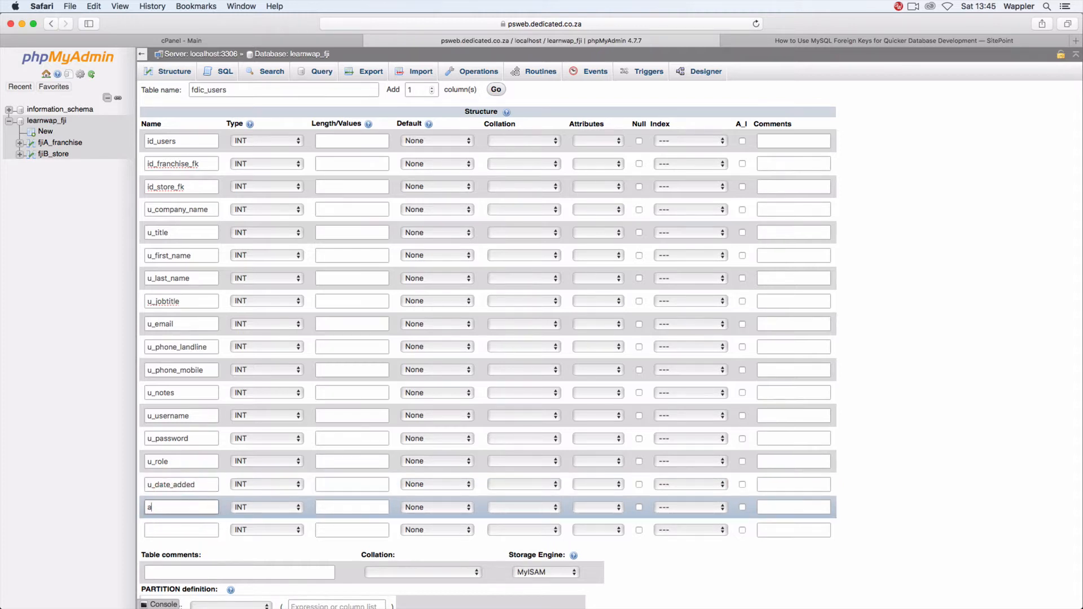
type("_date")
key("shift+Left")
type("u_date_modified")
left_click(182, 530)
type("u")
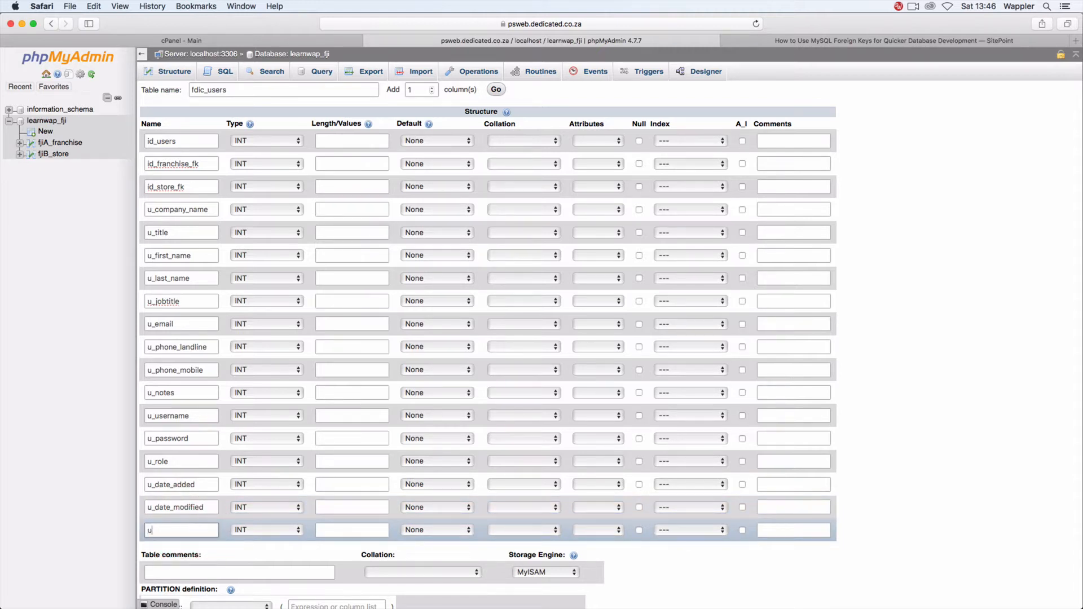
type("_status")
Step: Set the data type of the u_status column to ENUM
left_click(278, 531)
scroll(277, 550, "down", 10)
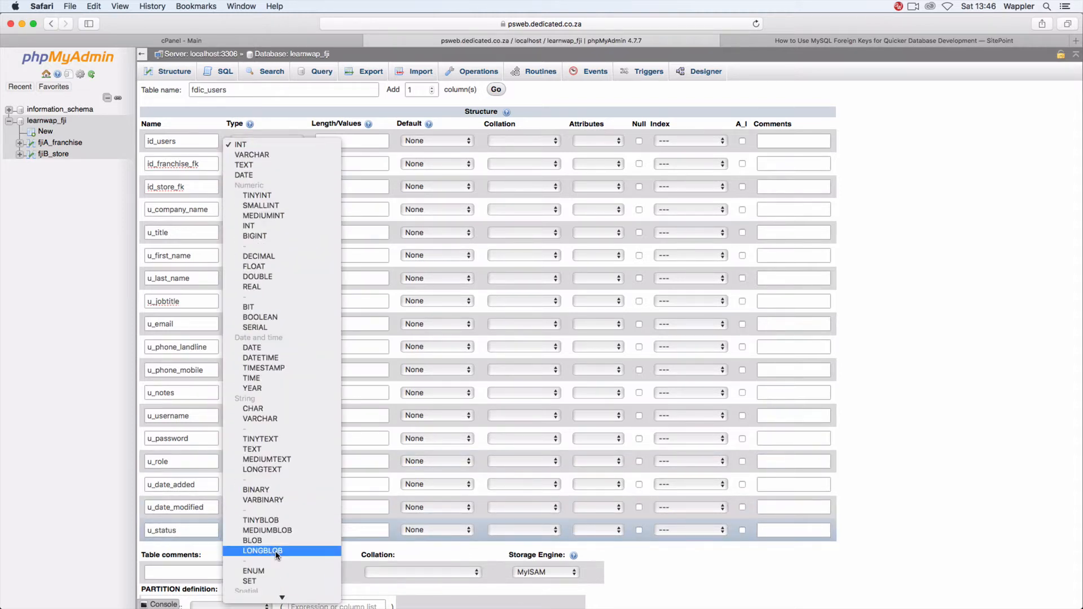
scroll(277, 556, "down", 1)
left_click(275, 555)
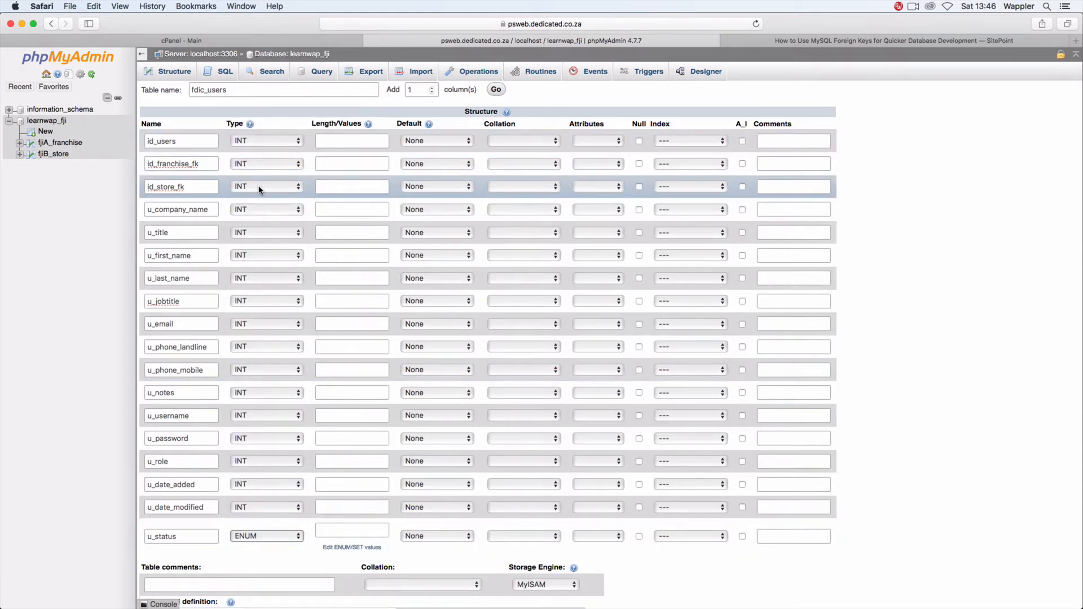
Step: Set the data type of u_company_name to VARCHAR and of u_title to ENUM
left_click(261, 210)
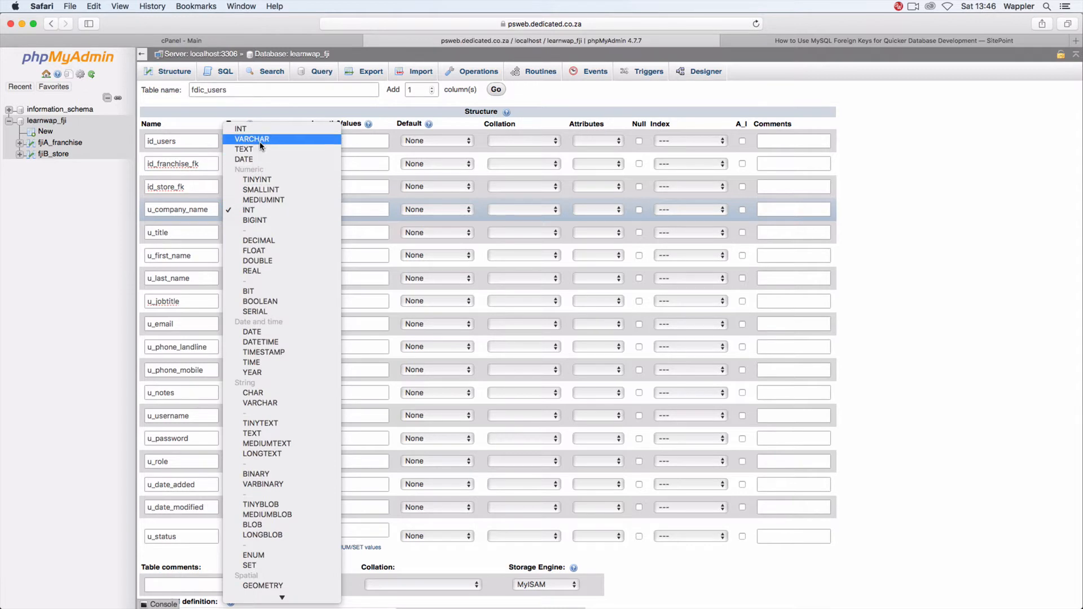
left_click(259, 139)
left_click(261, 232)
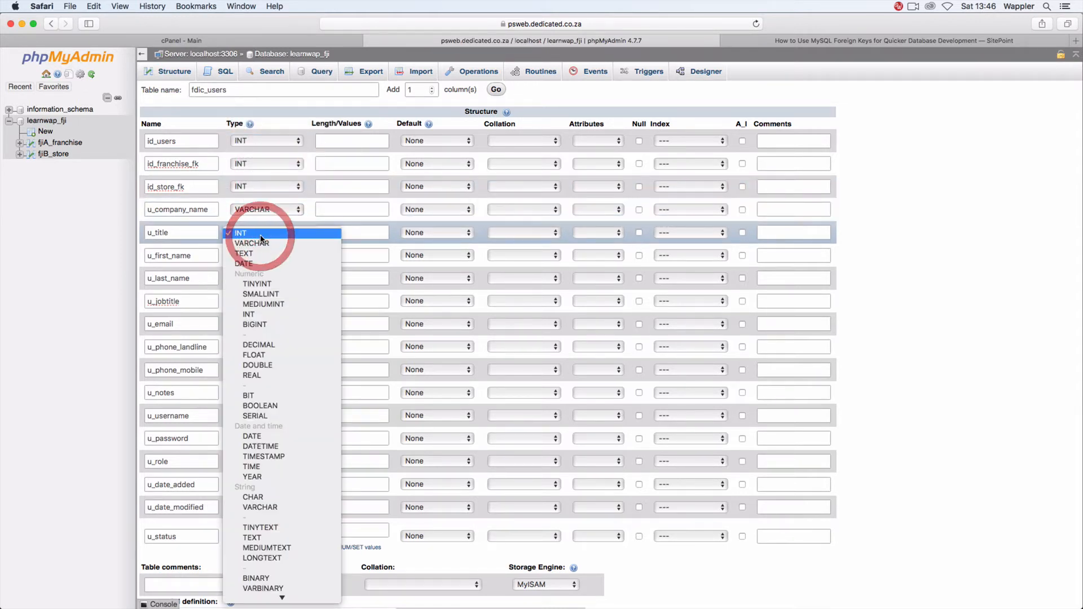
scroll(268, 429, "down", 3)
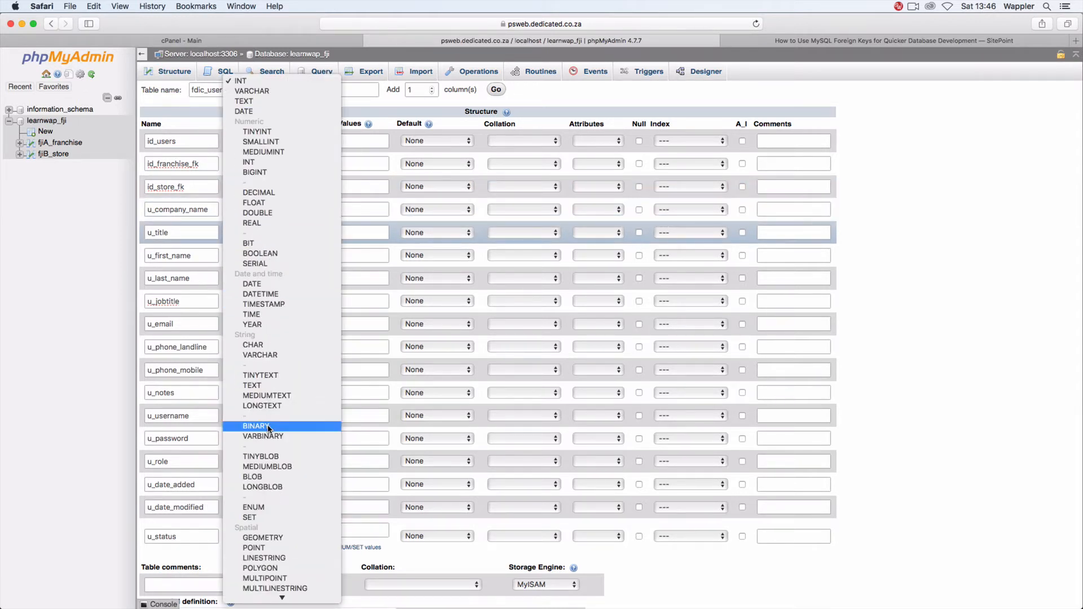
left_click(257, 507)
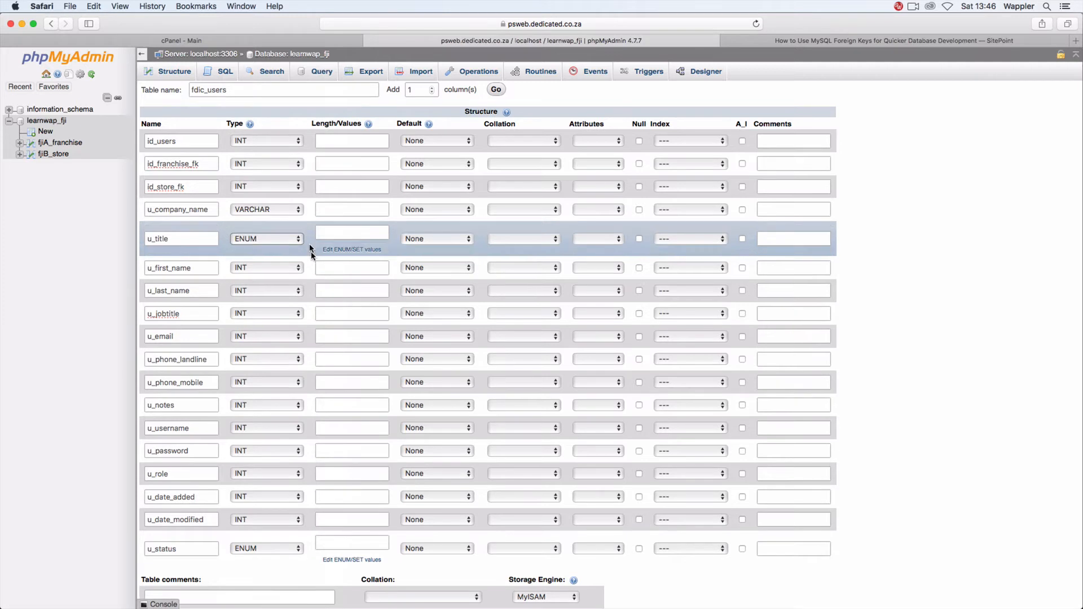
Step: Set the data type of the u_first_name, u_last_name and u_jobtitle columns to VARCHAR
left_click(257, 270)
left_click(256, 279)
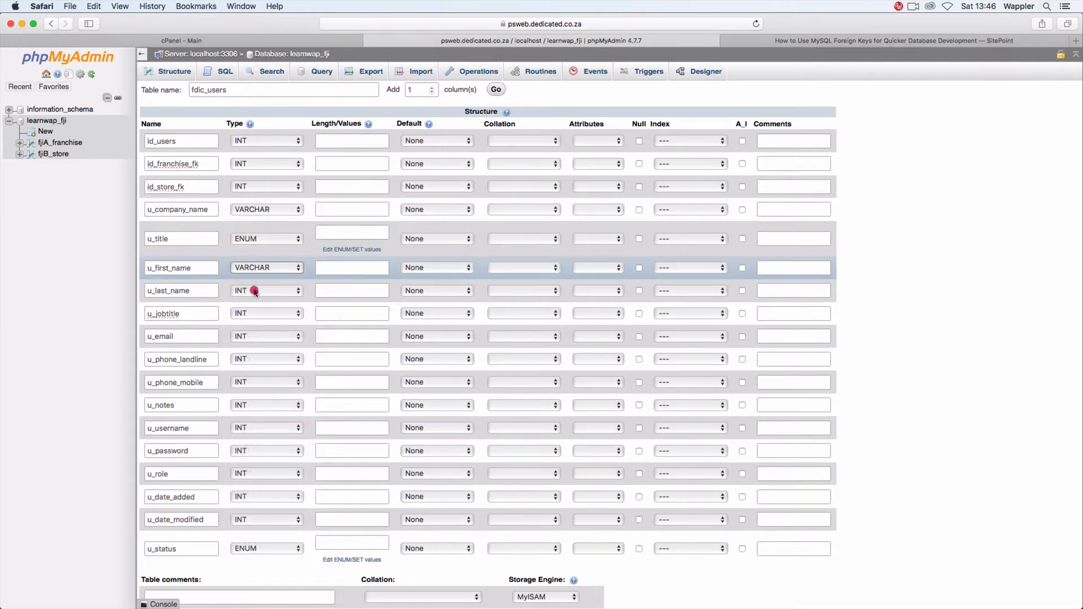
left_click(258, 291)
left_click(255, 301)
left_click(257, 313)
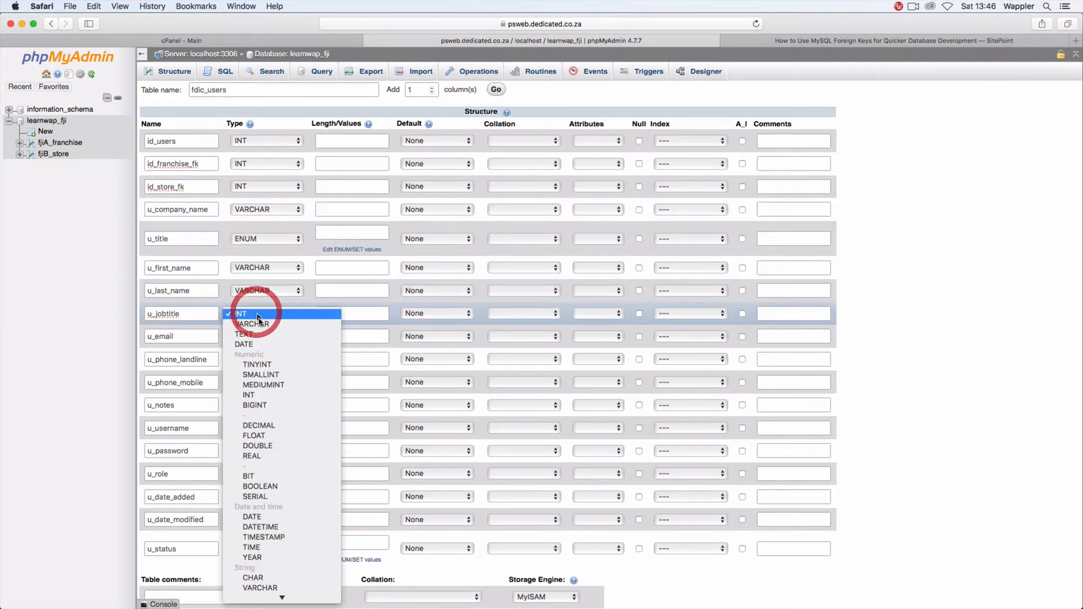
left_click(258, 324)
Step: Set the data type of u_email, u_phone_landline and u_phone_mobile to VARCHAR and of u_notes to TEXT
left_click(261, 337)
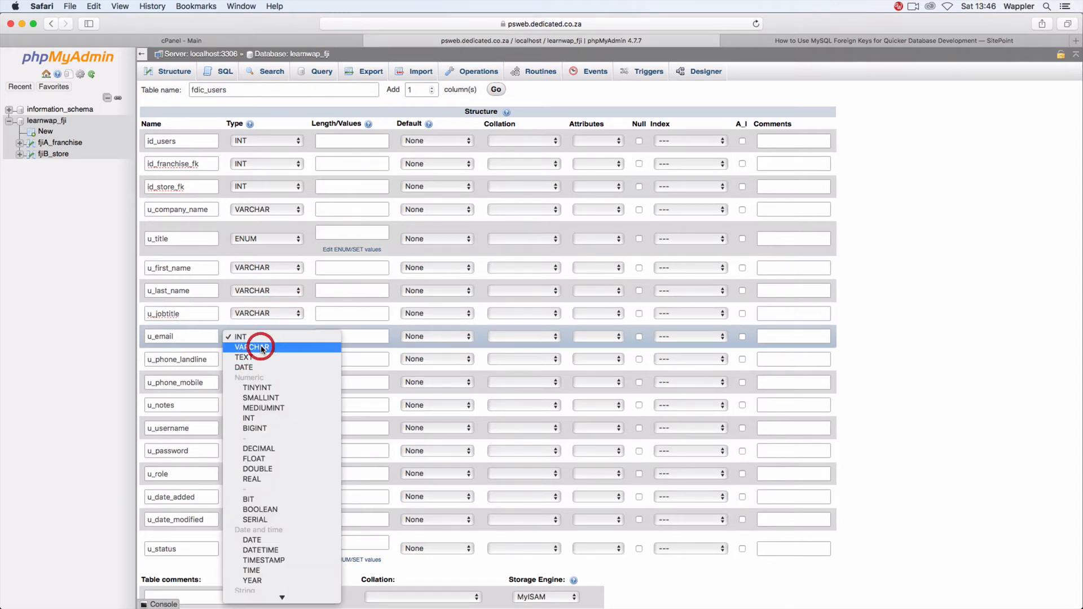
left_click(259, 346)
left_click(261, 359)
left_click(261, 369)
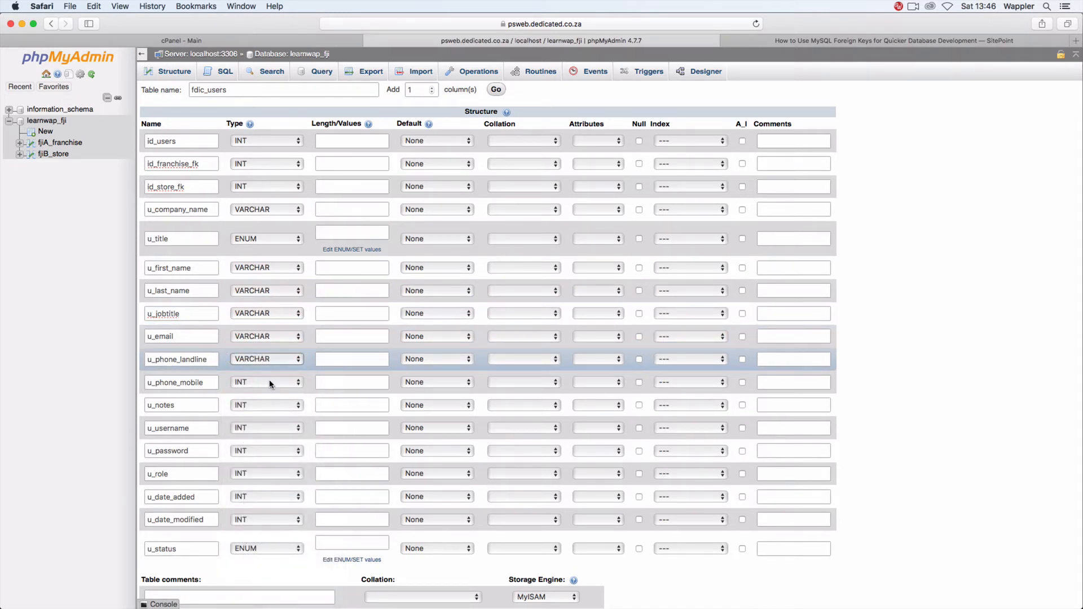
left_click(267, 383)
left_click(271, 393)
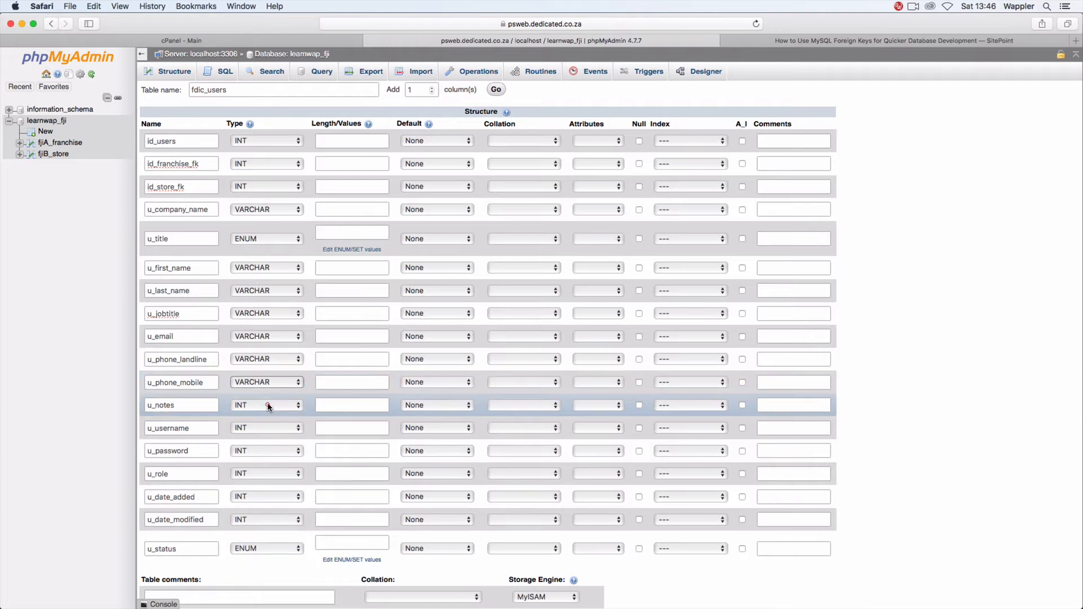
left_click(268, 405)
left_click(271, 426)
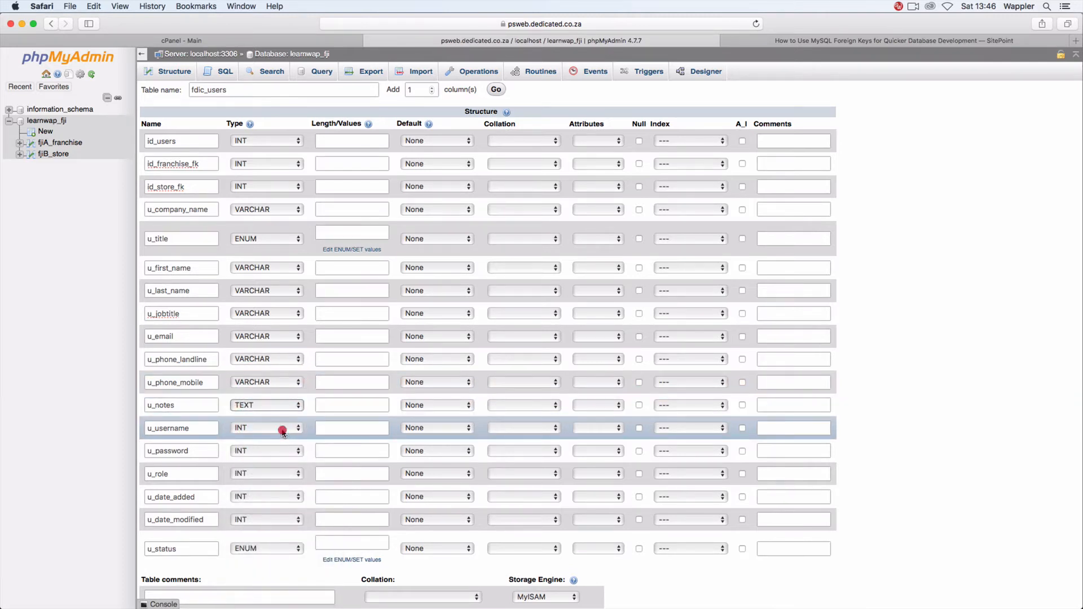
Step: Set the data type of the u_username and u_password columns to VARCHAR and of u_role to ENUM
left_click(277, 428)
left_click(276, 439)
left_click(248, 451)
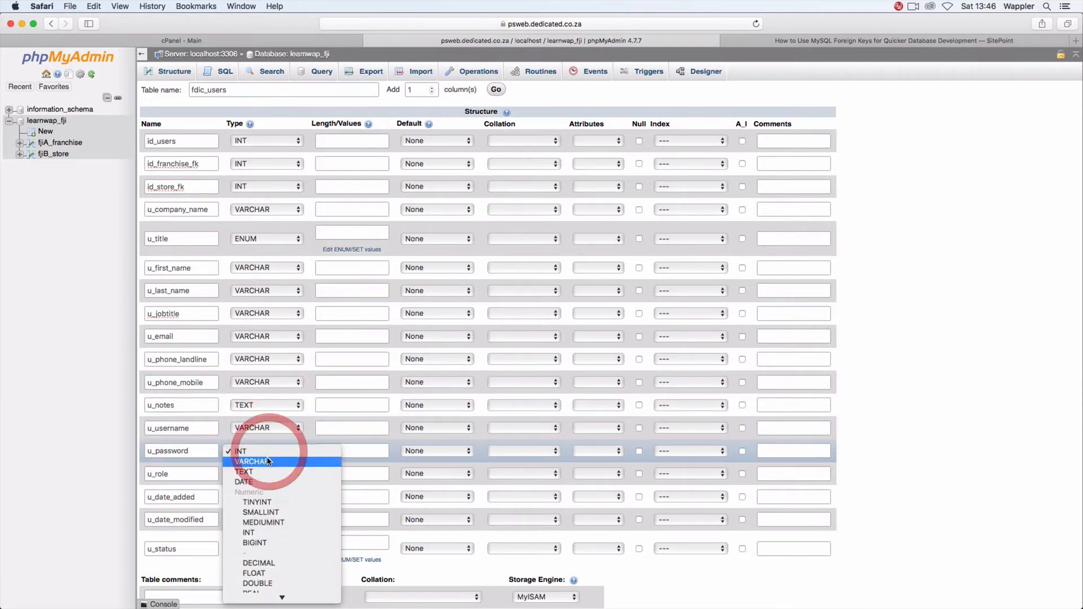
left_click(248, 461)
left_click(246, 475)
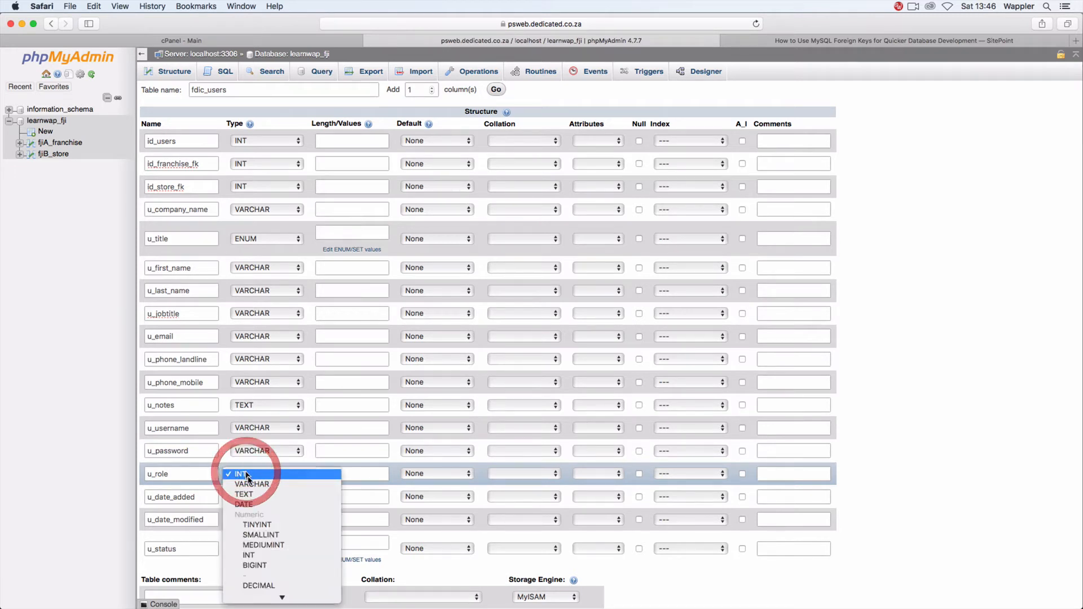
scroll(253, 514, "down", 3)
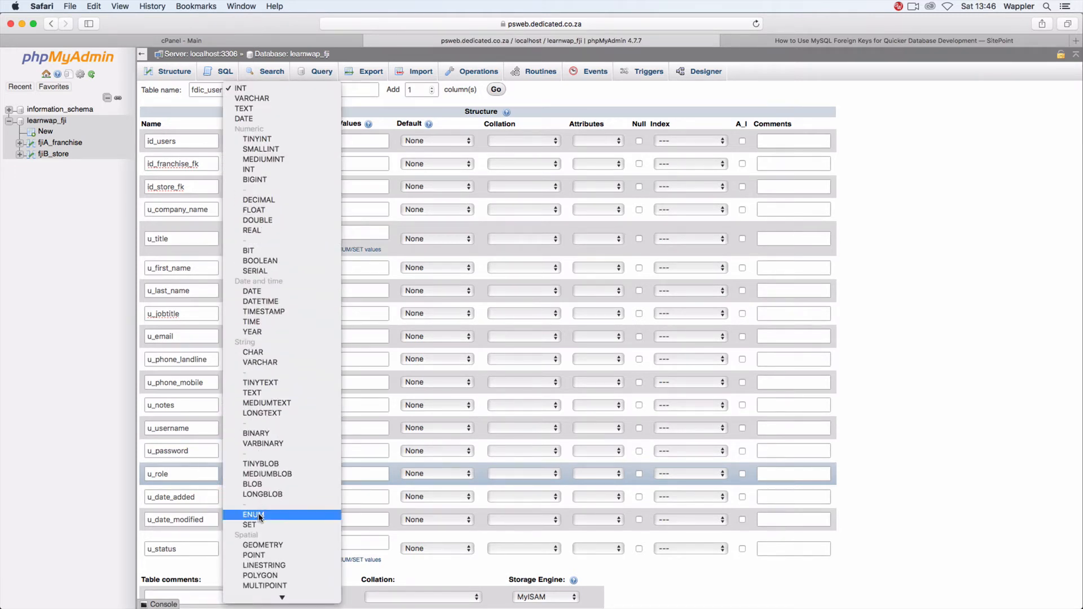
left_click(260, 515)
Step: Set the data type of u_date_added to DATETIME and of u_date_modified to TIMESTAMP
left_click(273, 509)
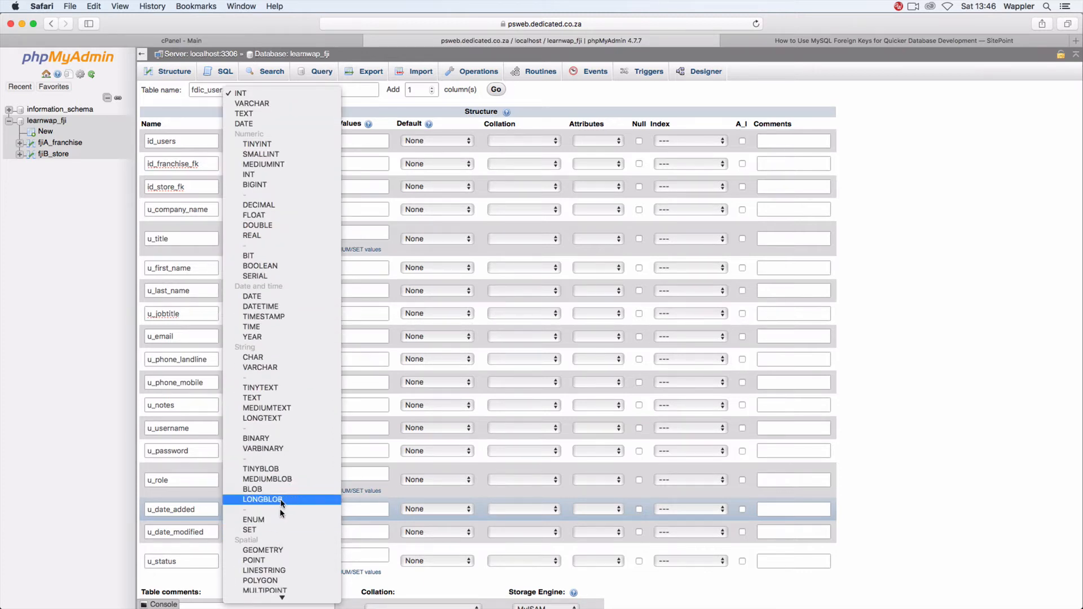
scroll(282, 508, "down", 3)
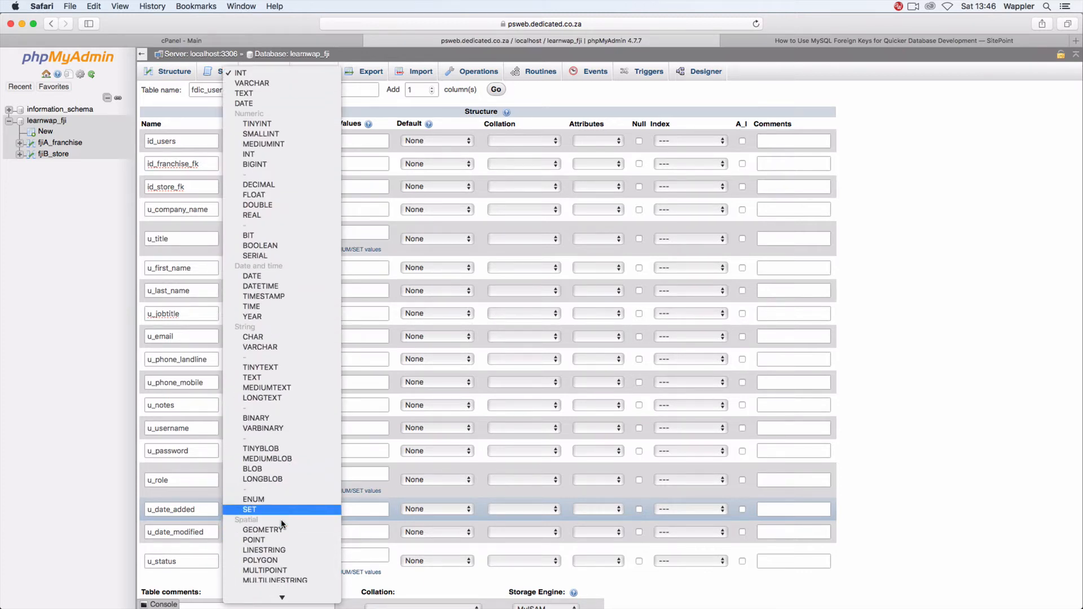
left_click(283, 281)
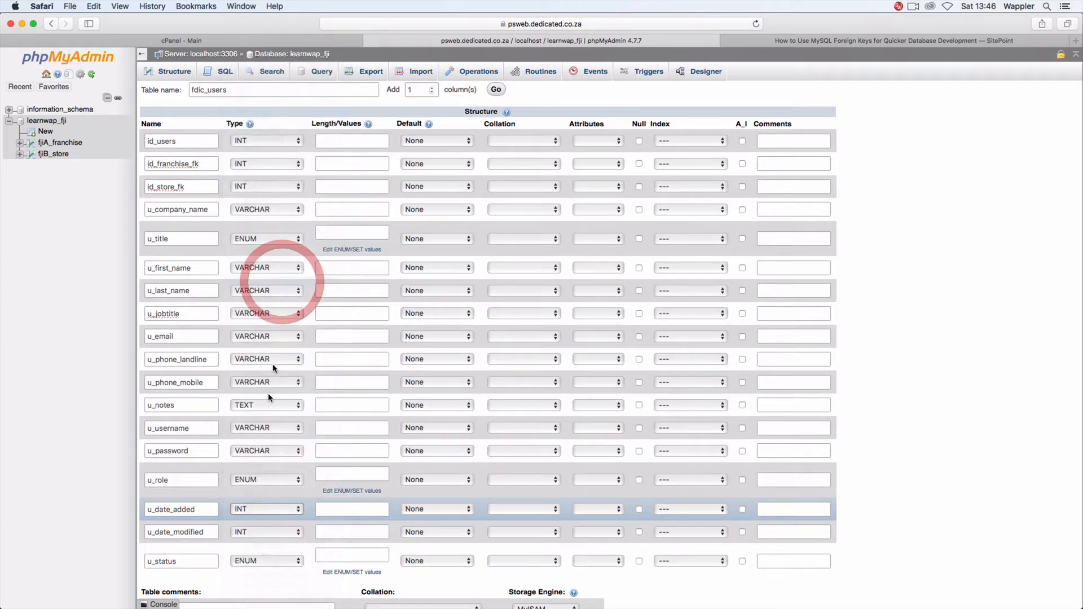
left_click(271, 533)
scroll(276, 539, "down", 10)
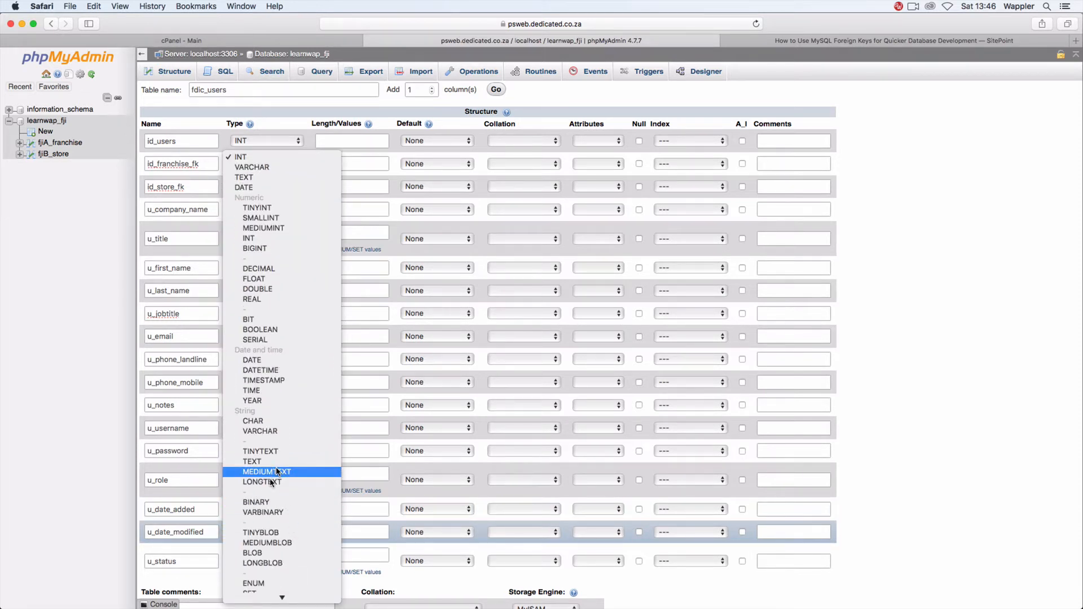
scroll(285, 507, "down", 5)
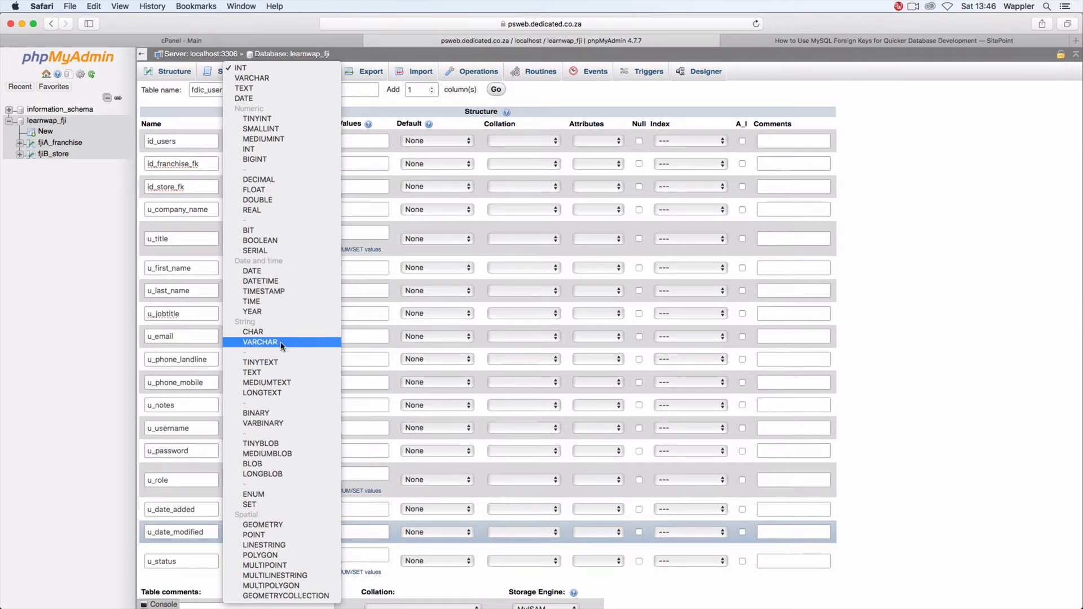
left_click(271, 293)
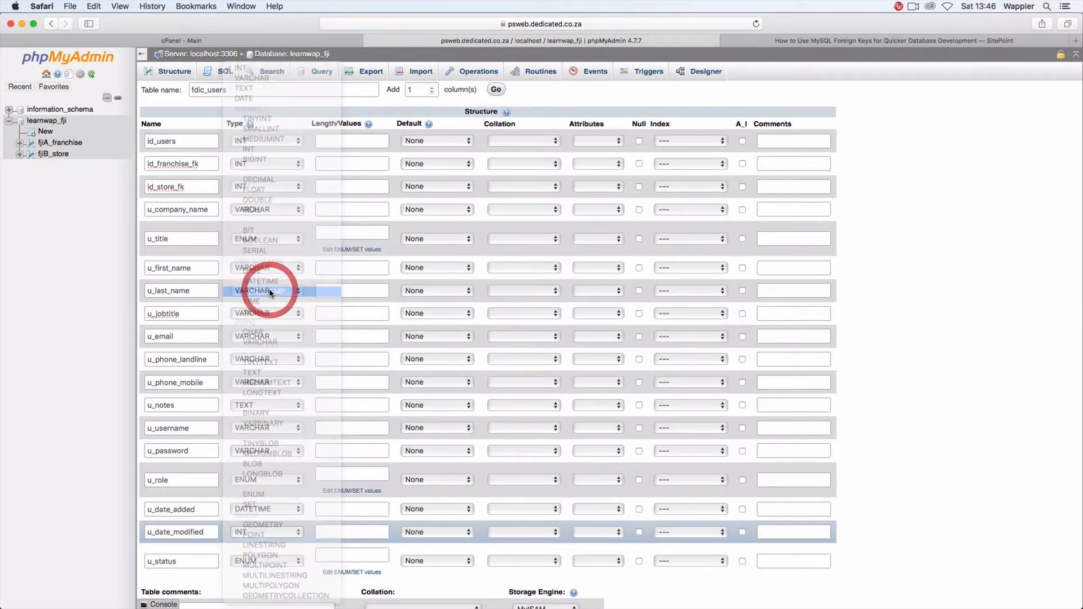
Step: Give u_date_modified the default CURRENT_TIMESTAMP and the attribute on update CURRENT_TIMESTAMP
left_click(440, 532)
left_click(444, 563)
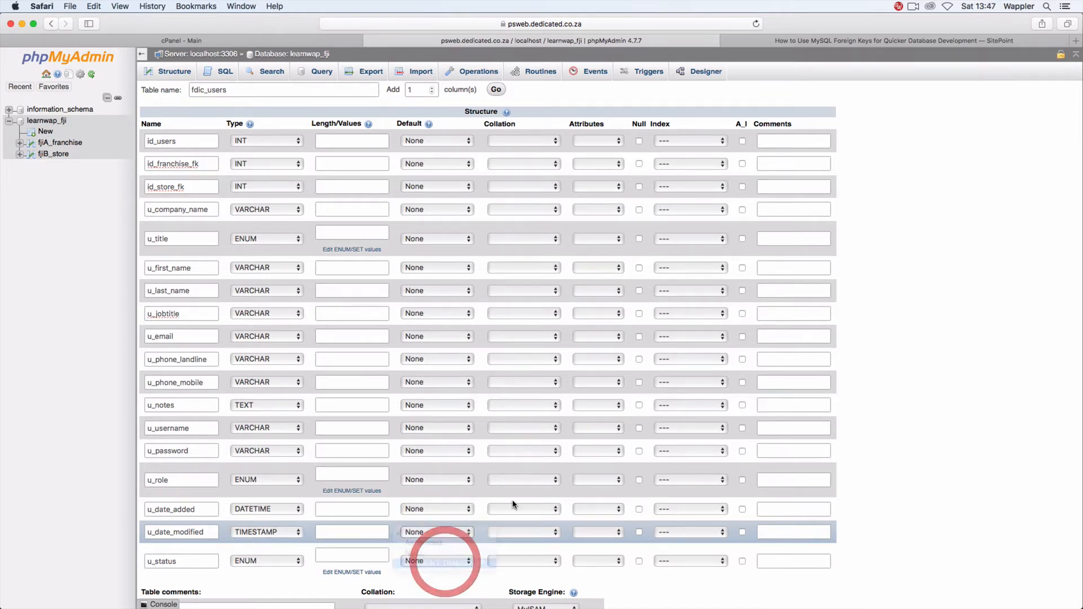
left_click(527, 534)
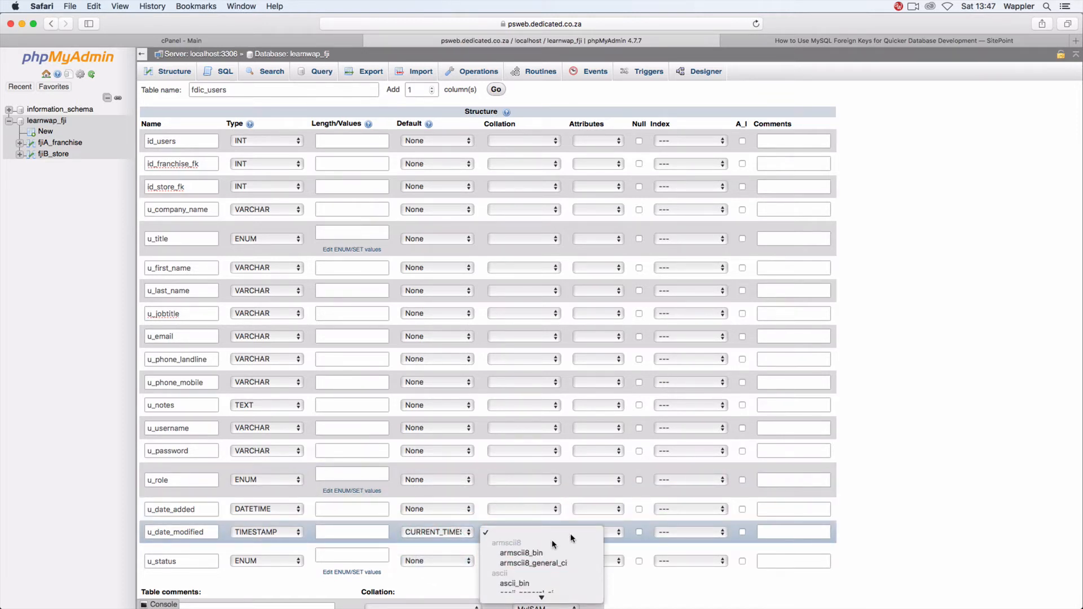
left_click(615, 532)
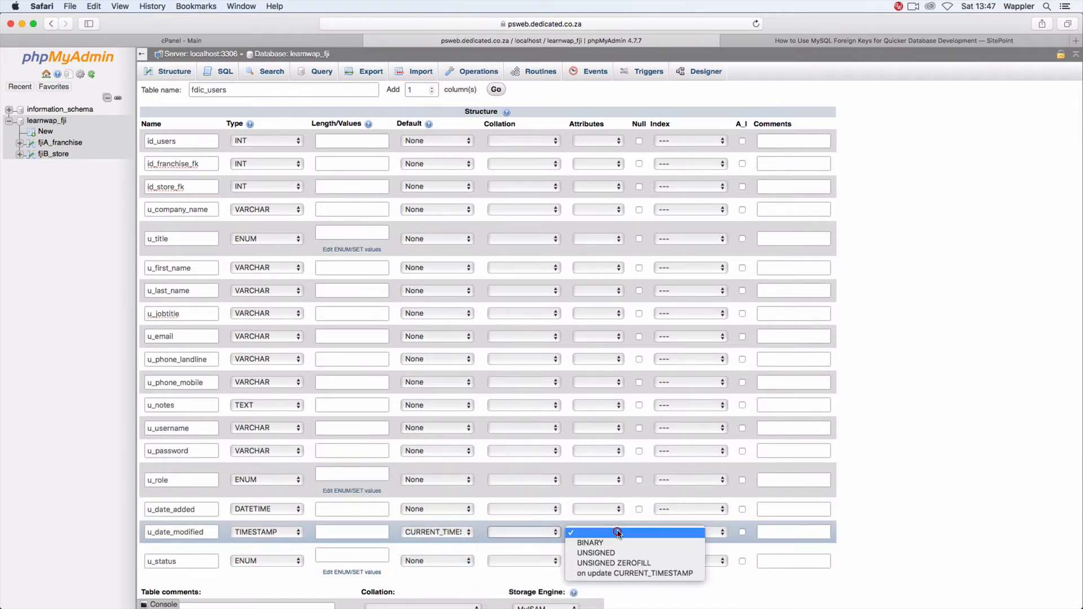
left_click(619, 573)
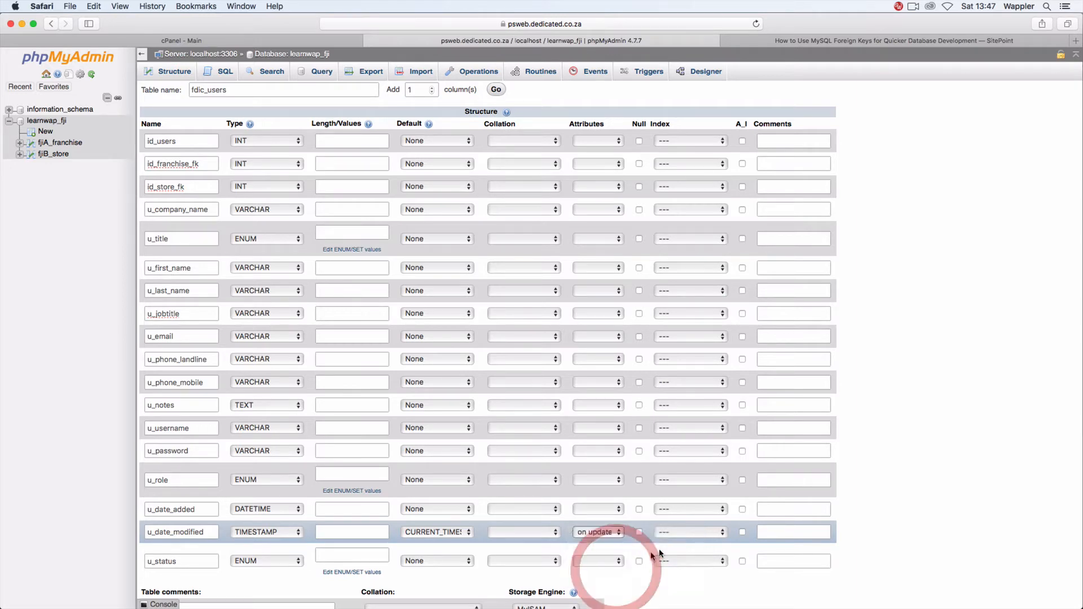
Step: Make id_users auto-increment and add it as the PRIMARY index
left_click(743, 141)
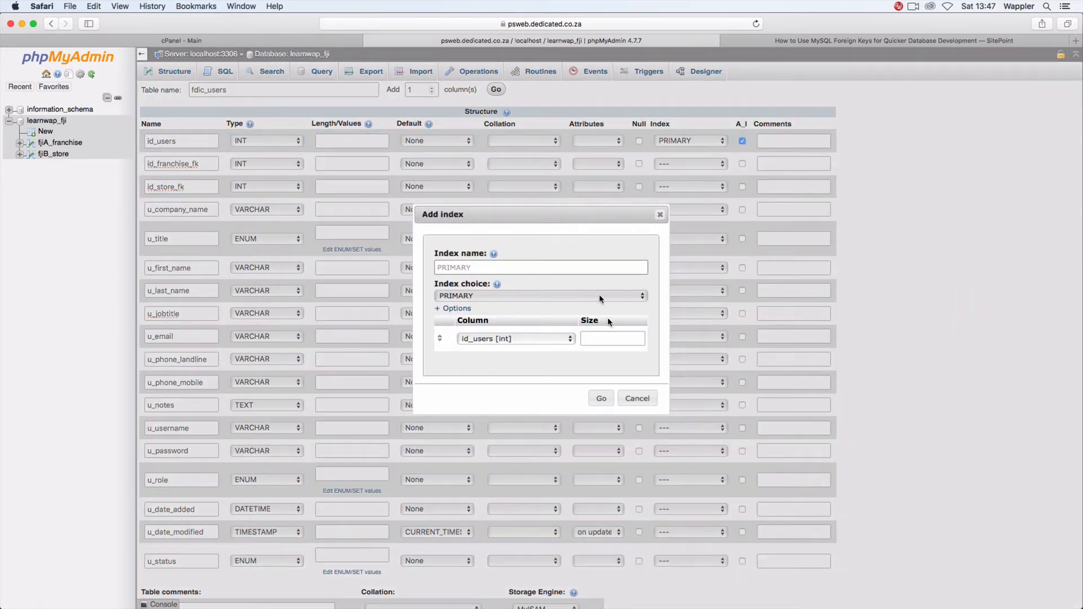
left_click(604, 399)
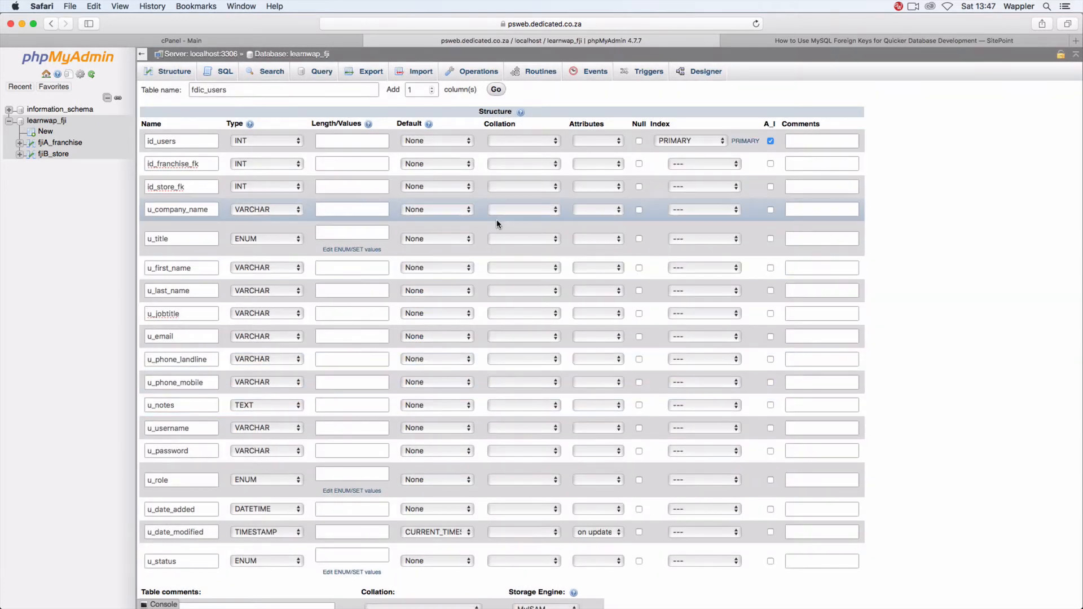
Step: Enter 'enabled','disabled' as the u_status ENUM values and define its default as enabled
left_click(336, 557)
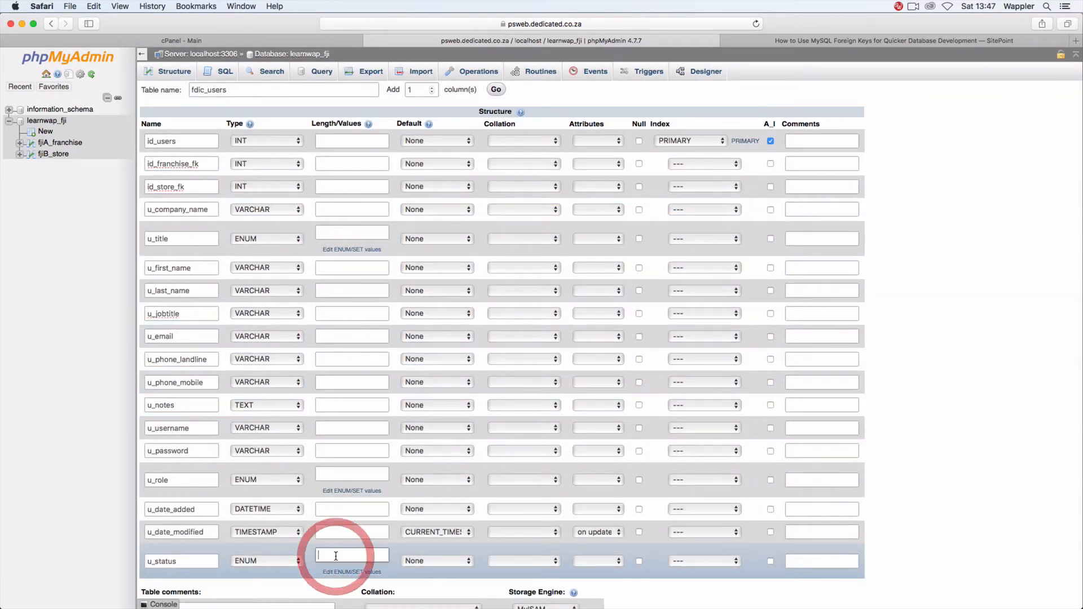
type("'enabled")
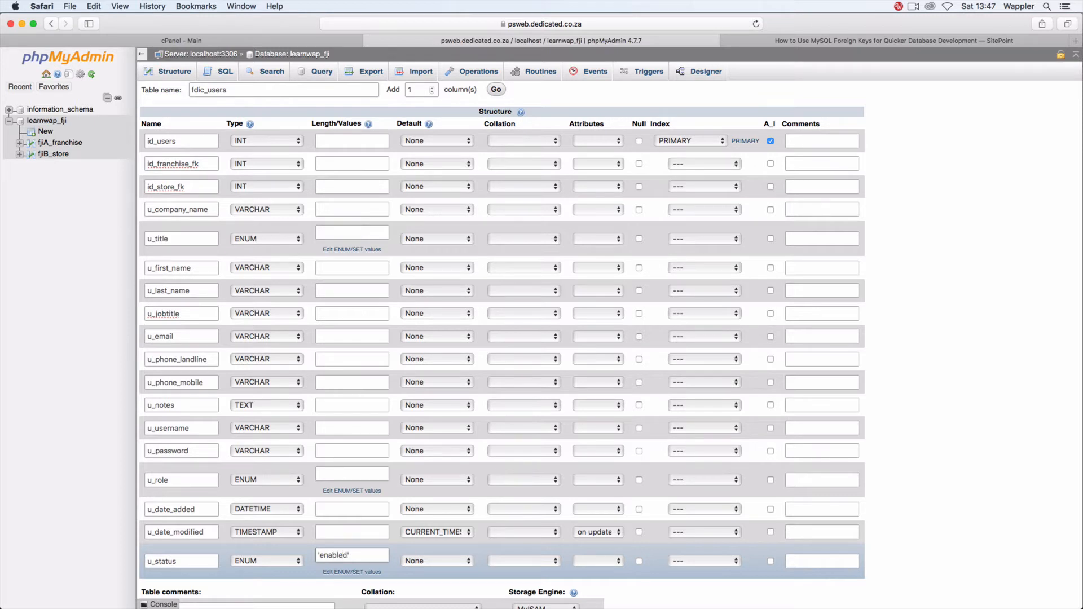
type("','disabled")
left_click(429, 566)
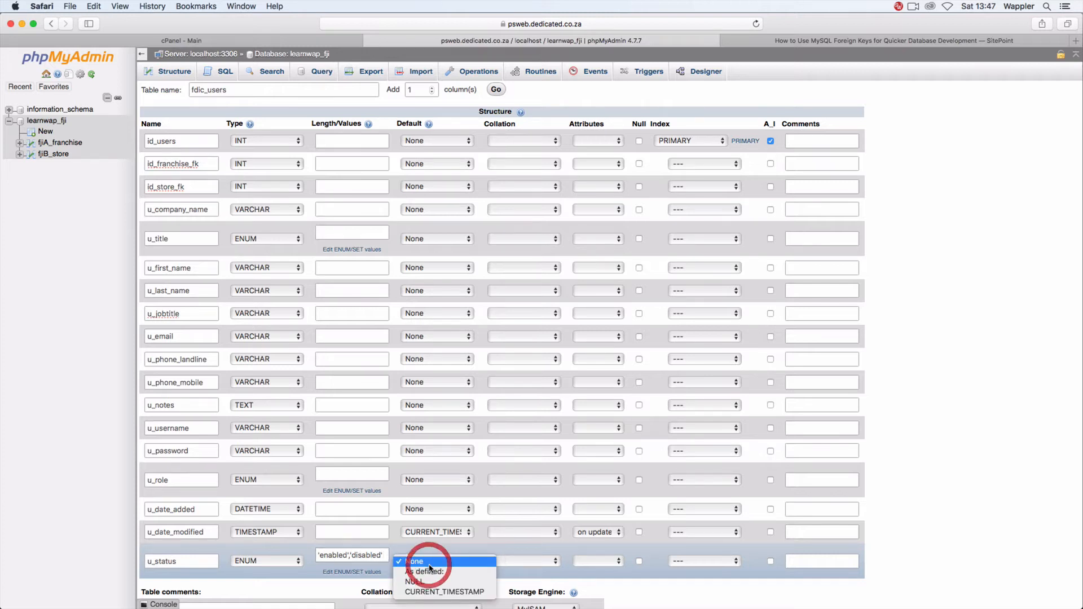
left_click(432, 572)
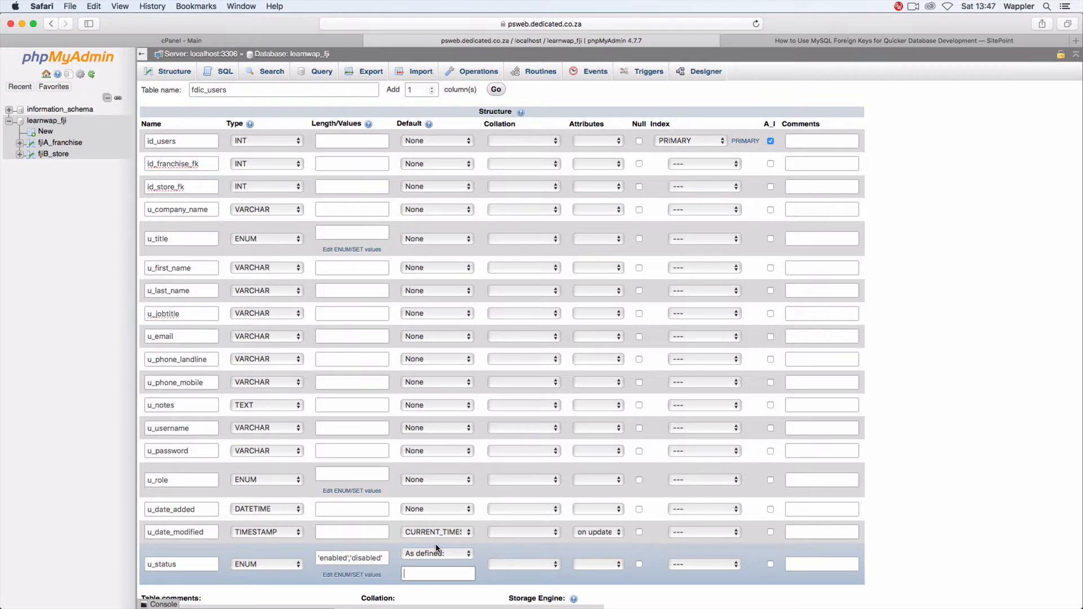
type("enabled")
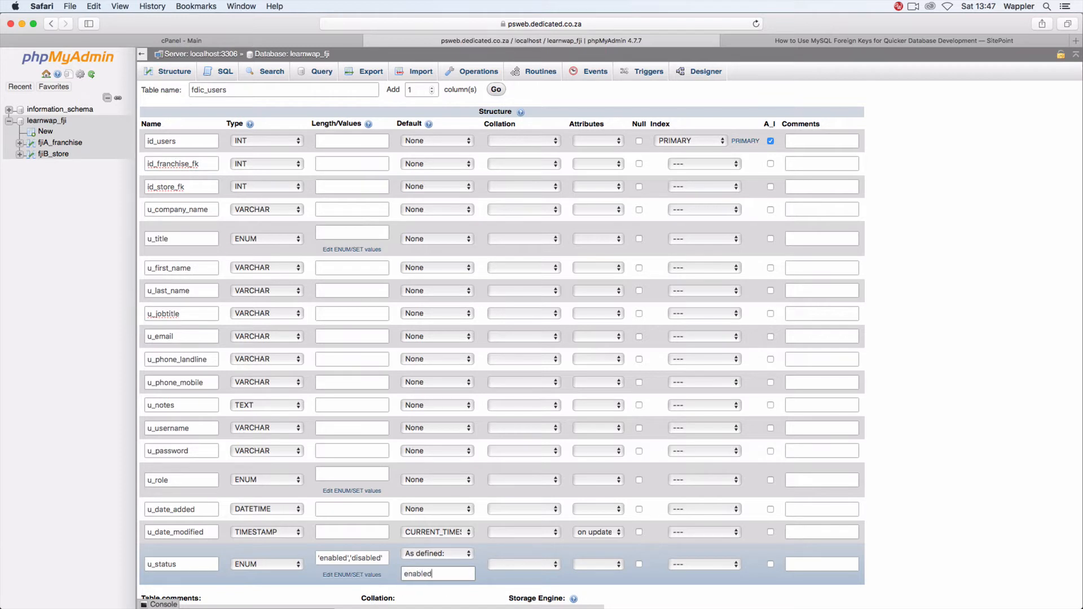
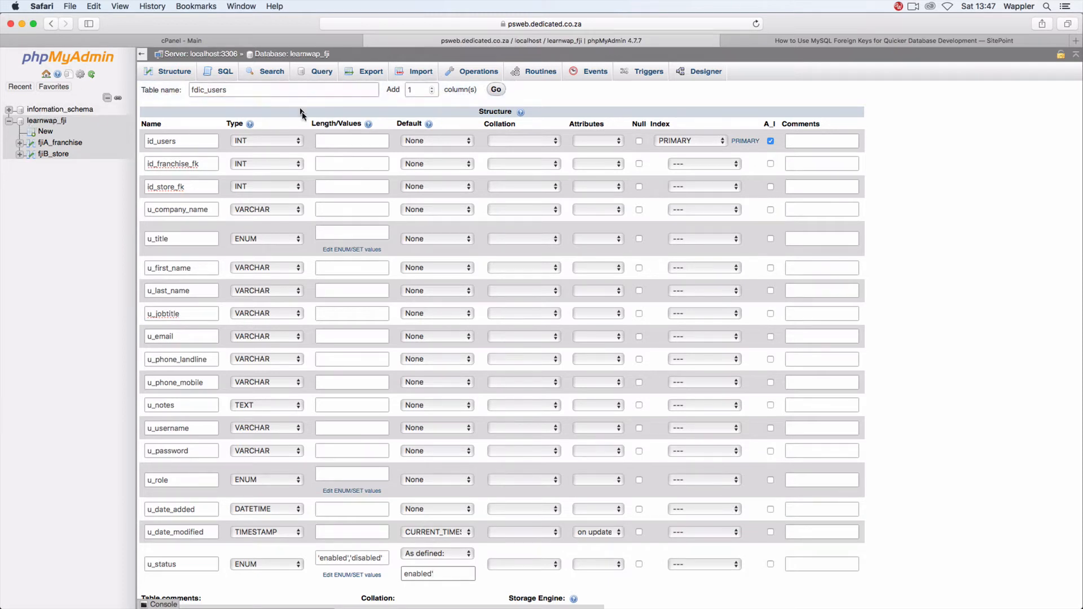
Step: Set the length of the id_users, id_franchise_fk and id_store_fk columns to 10
left_click(348, 142)
type("10")
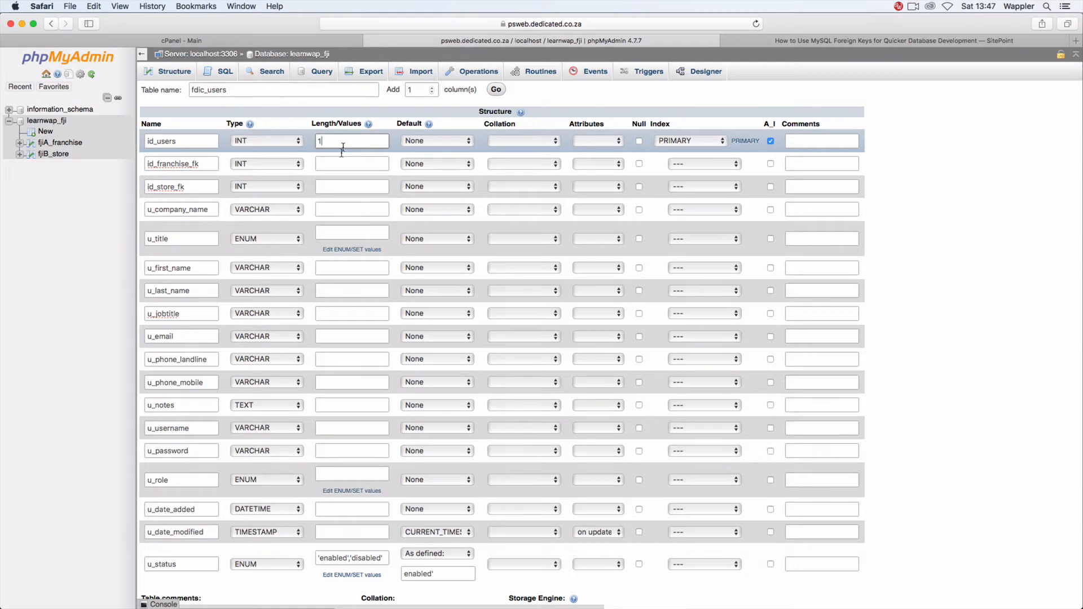
left_click(337, 166)
type("10")
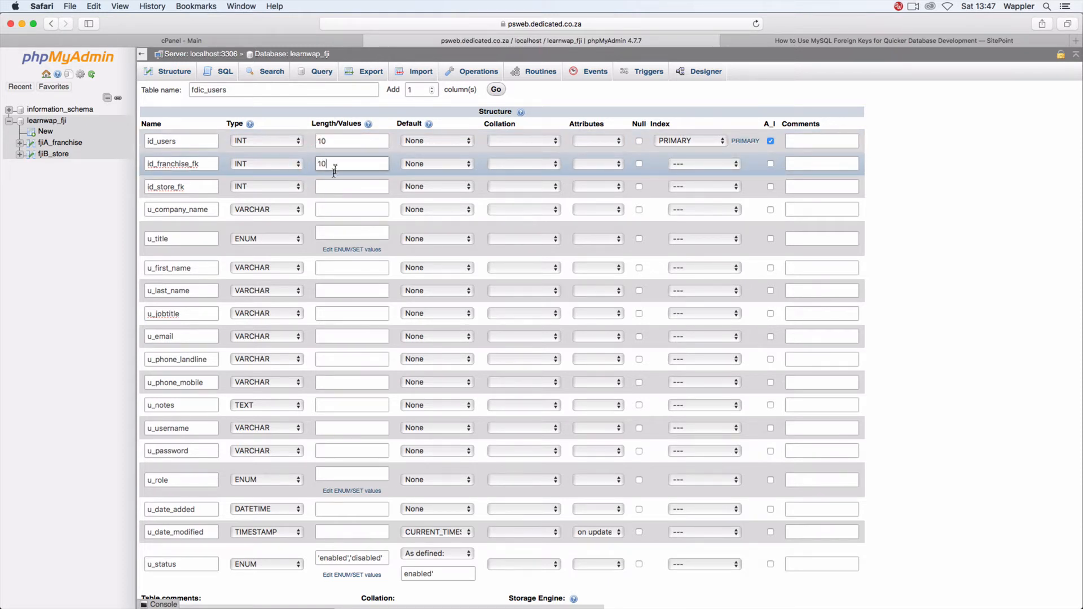
left_click(333, 184)
type("10")
Step: Apply the UNSIGNED attribute to the id_users, id_franchise_fk and id_store_fk columns
left_click(615, 140)
left_click(611, 160)
left_click(609, 168)
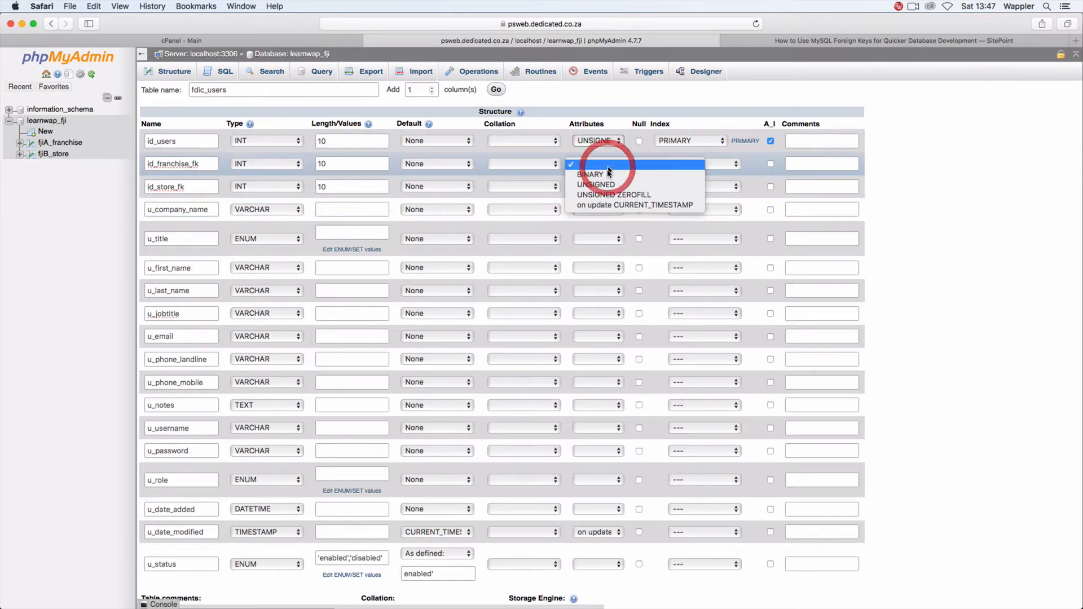
left_click(604, 184)
left_click(604, 187)
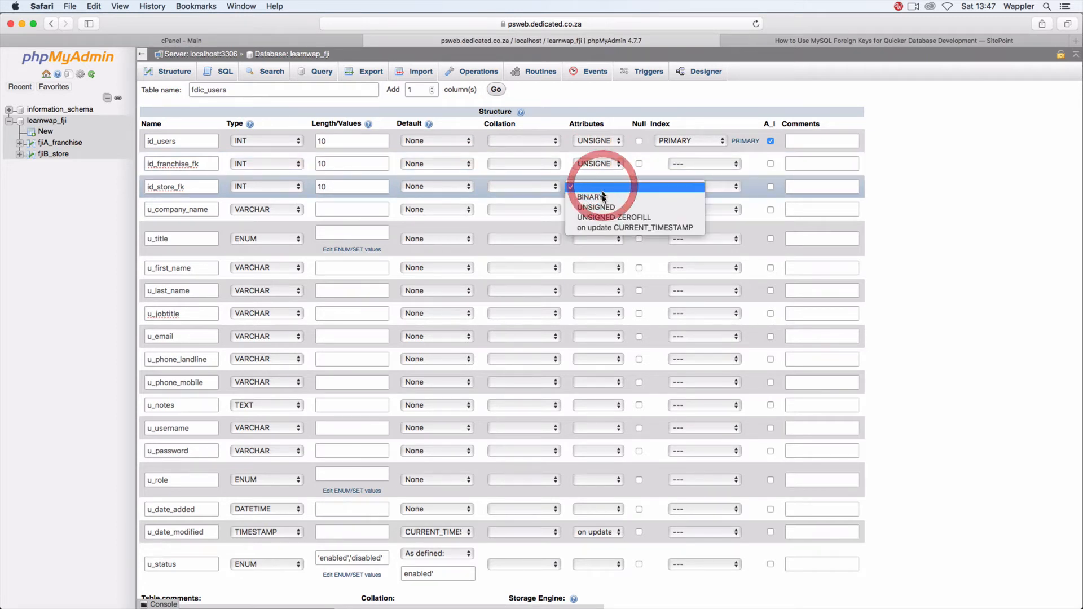
left_click(597, 205)
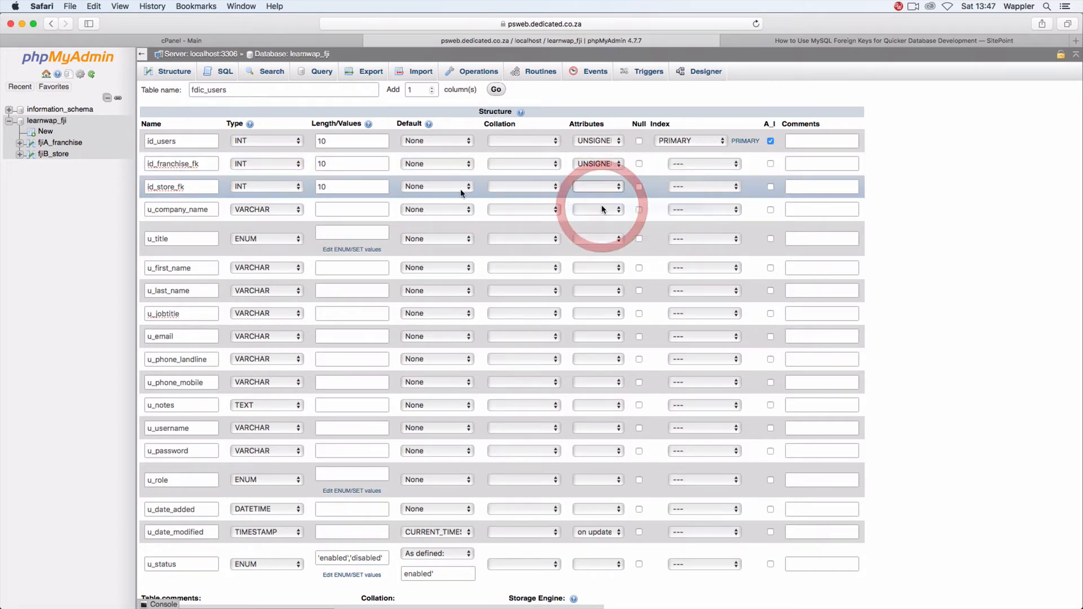
left_click(351, 187)
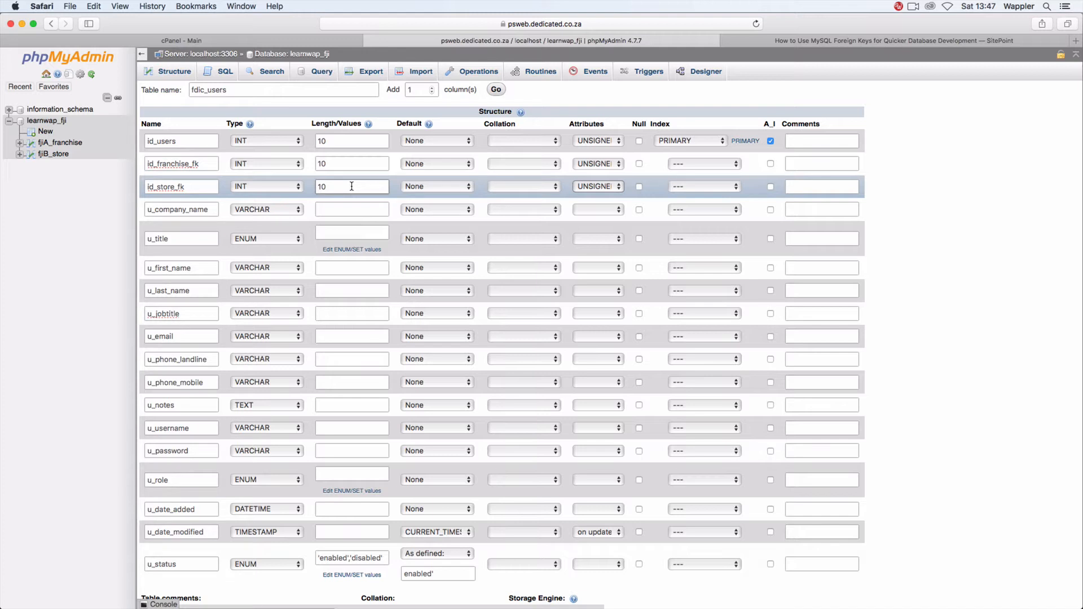
Step: Set the u_company_name length to 50 and enter 'Mr','Mrs','Miss' as the u_title ENUM values
left_click(334, 209)
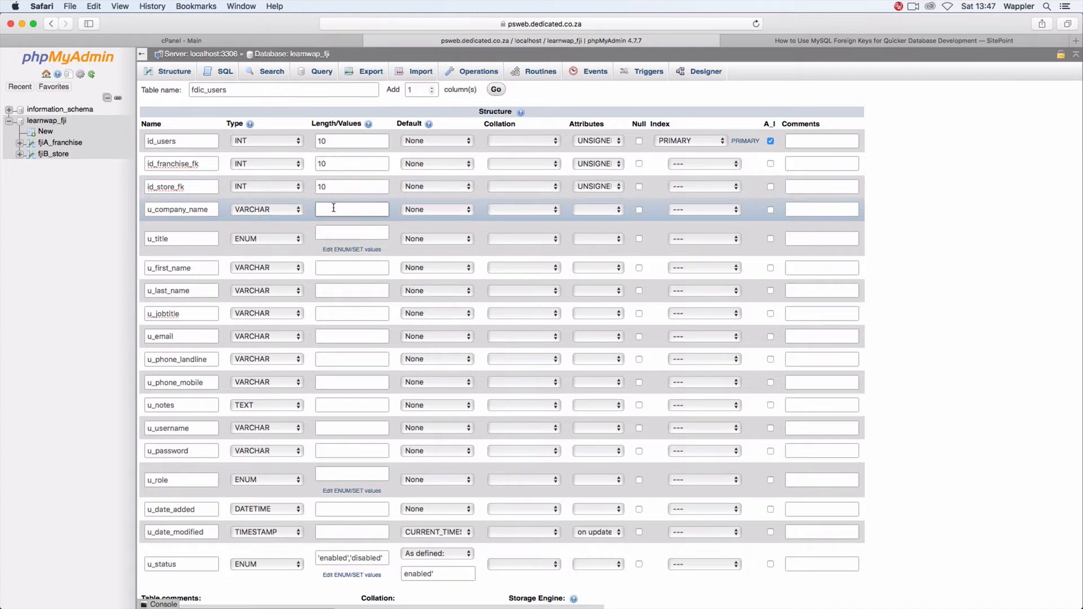
type("50")
left_click(338, 231)
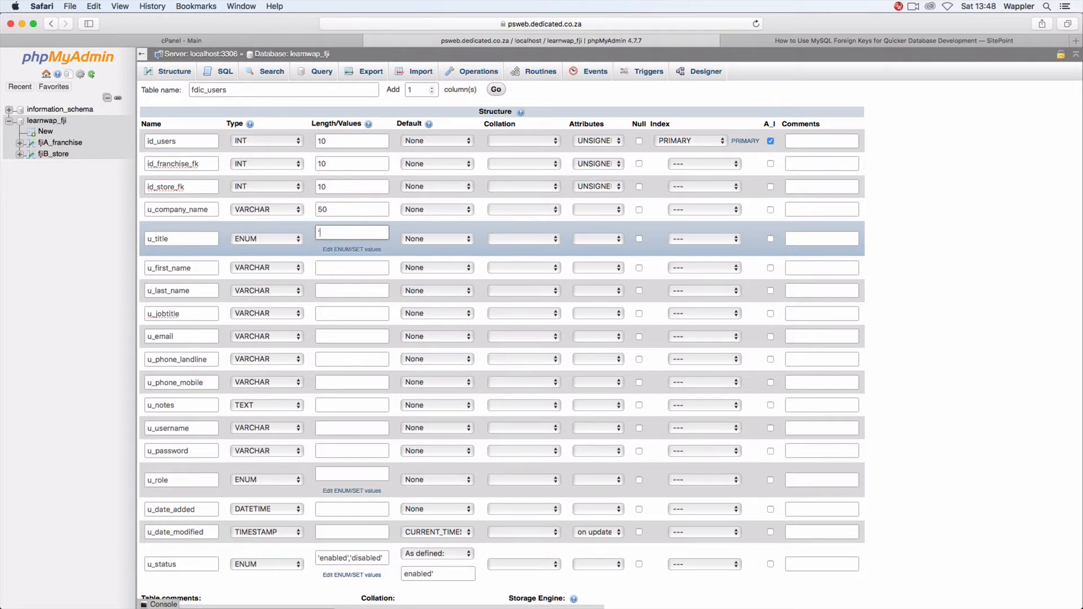
type("'Mr','Mrs','Miss'")
Step: Set the length of u_first_name to 16 and of u_last_name and u_jobtitle to 50
left_click(351, 266)
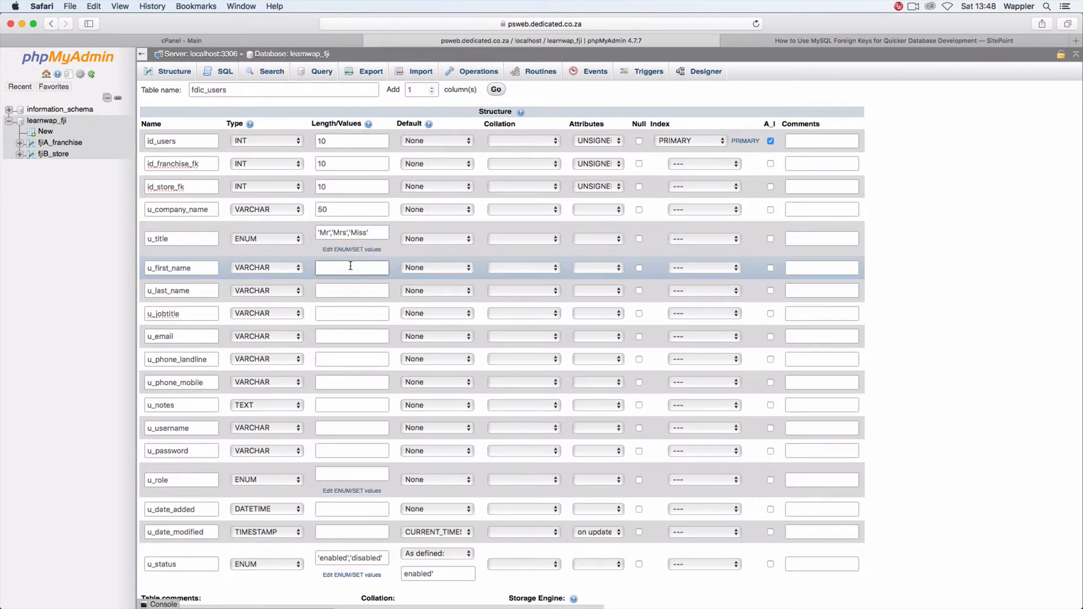
type("16")
left_click(355, 290)
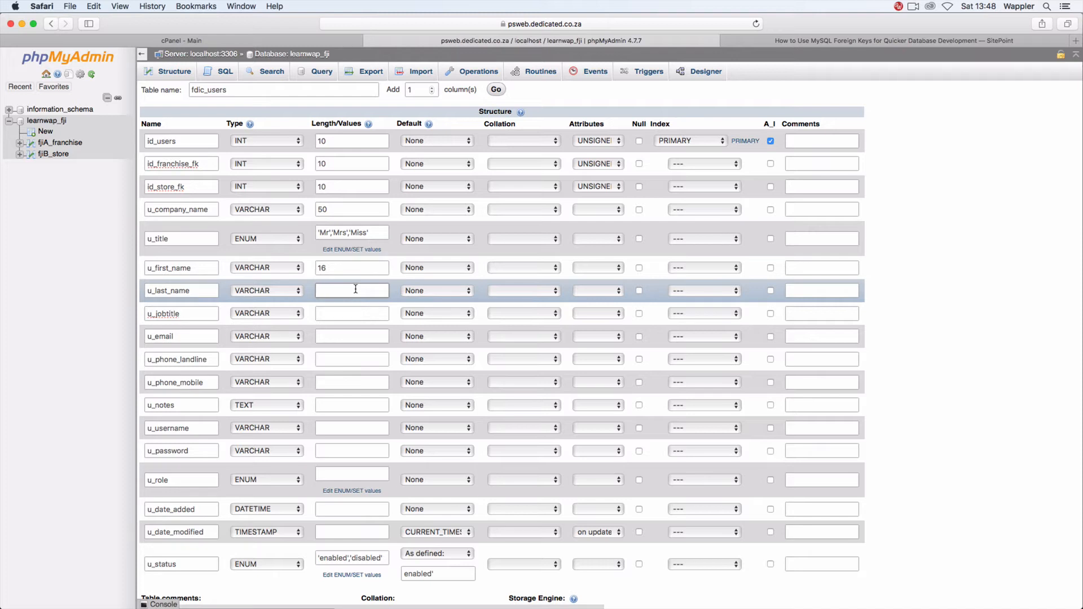
type("50")
left_click(350, 312)
type("50")
Step: Set the length of u_email to 100 and of u_phone_landline and u_phone_mobile to 16
left_click(343, 333)
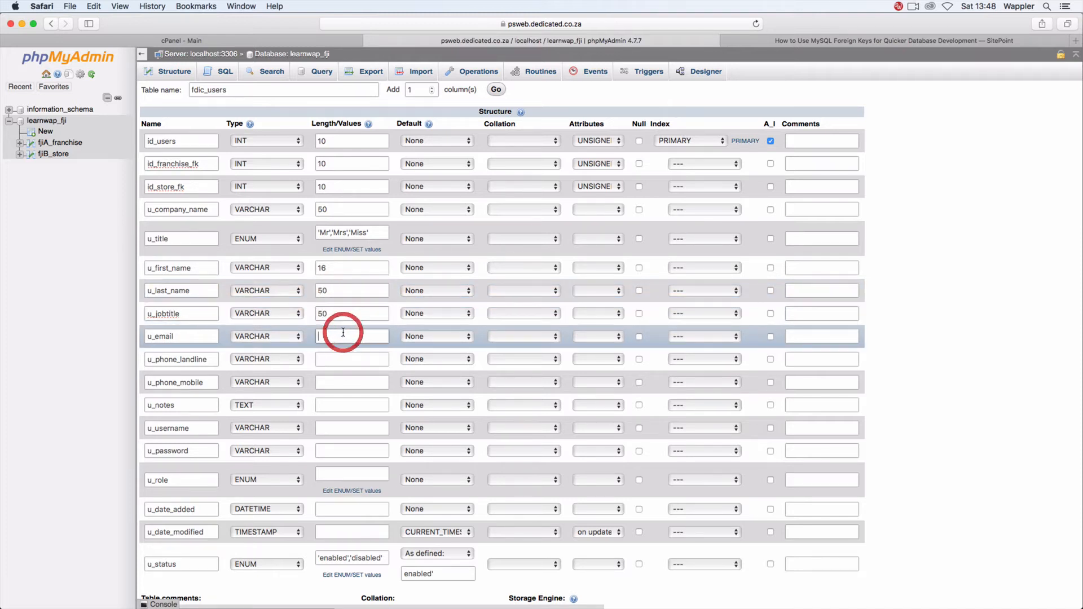
type("100")
left_click(338, 354)
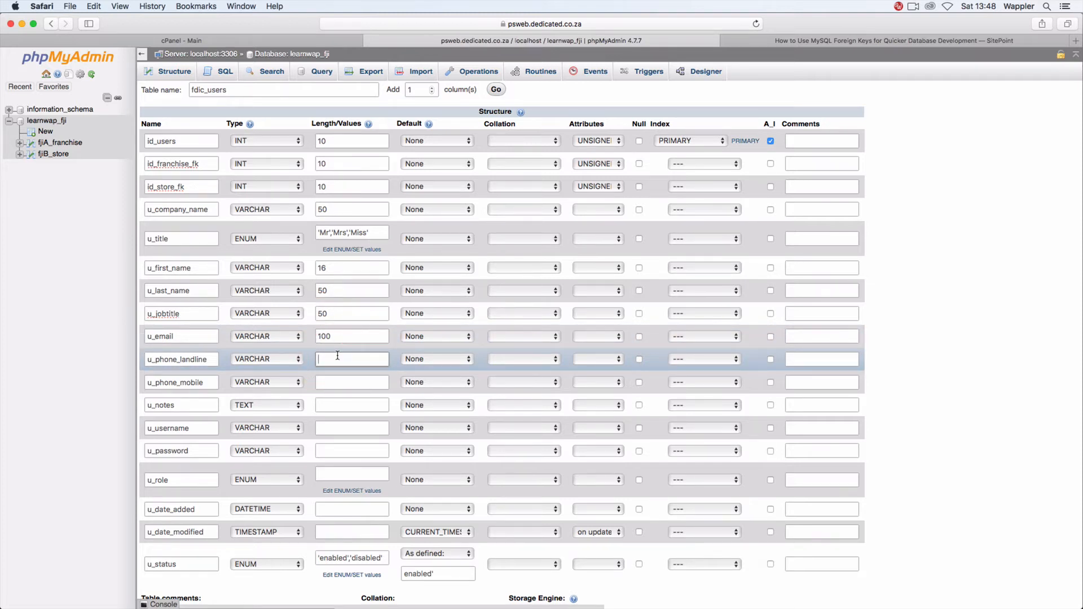
type("16")
left_click(338, 381)
type("16")
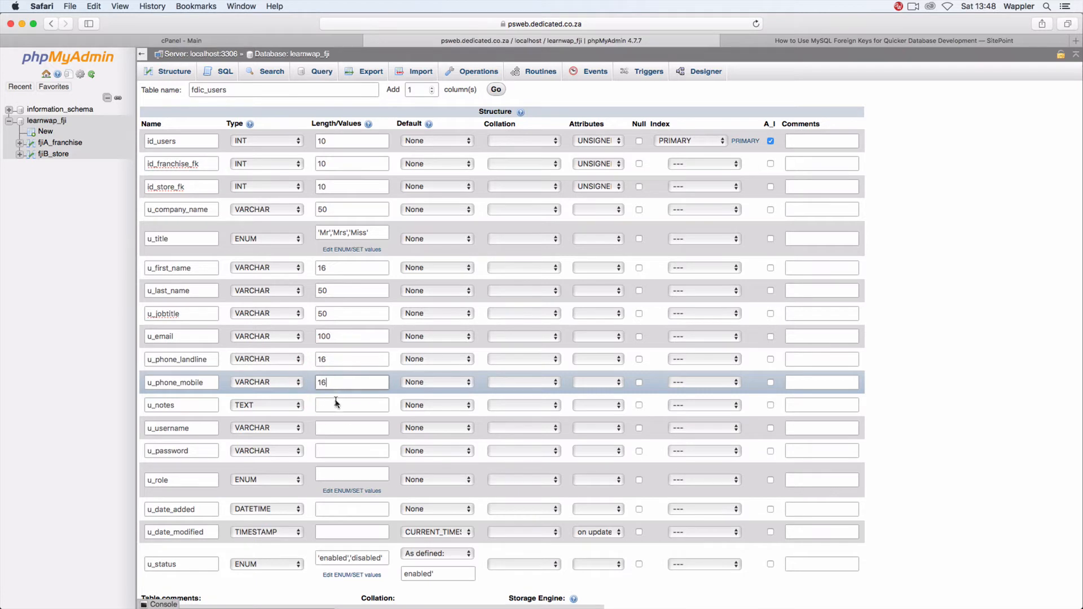
left_click(337, 403)
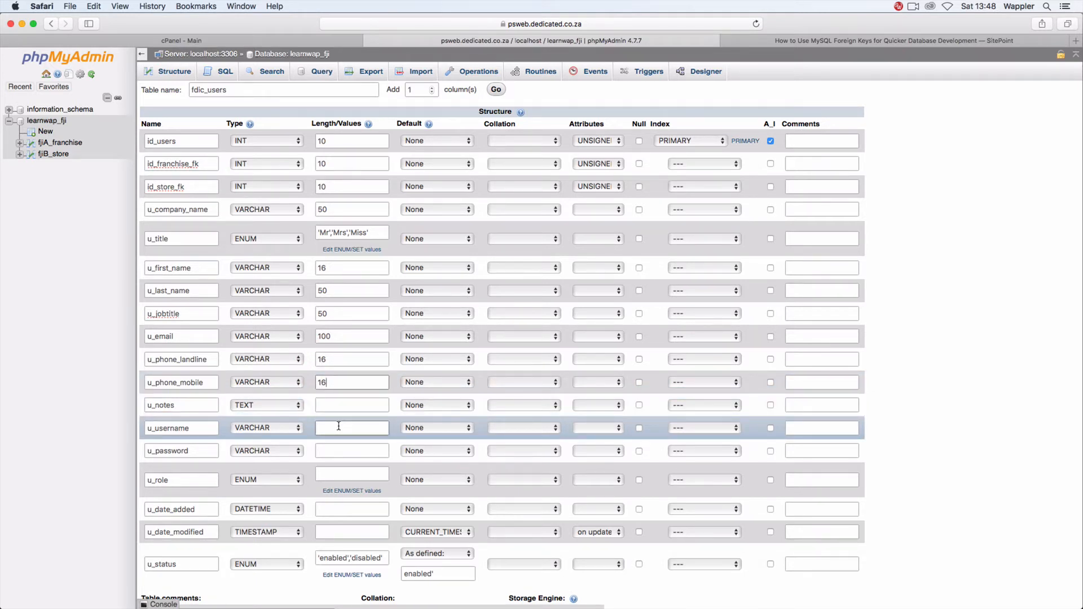
Step: Set the length of the u_username and u_password columns to 300
left_click(338, 427)
type("300")
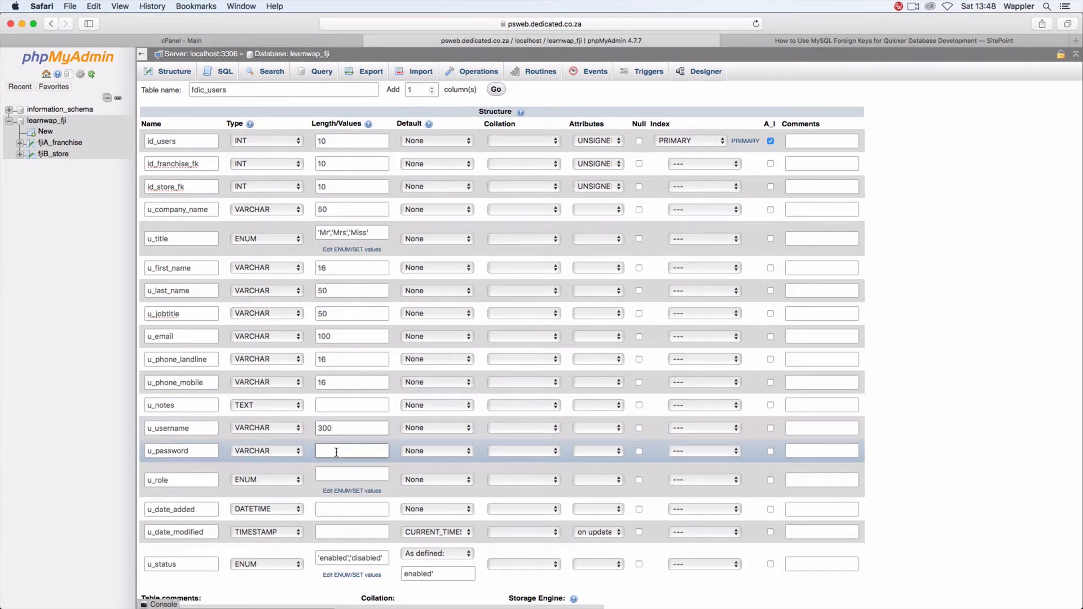
left_click(337, 452)
type("300")
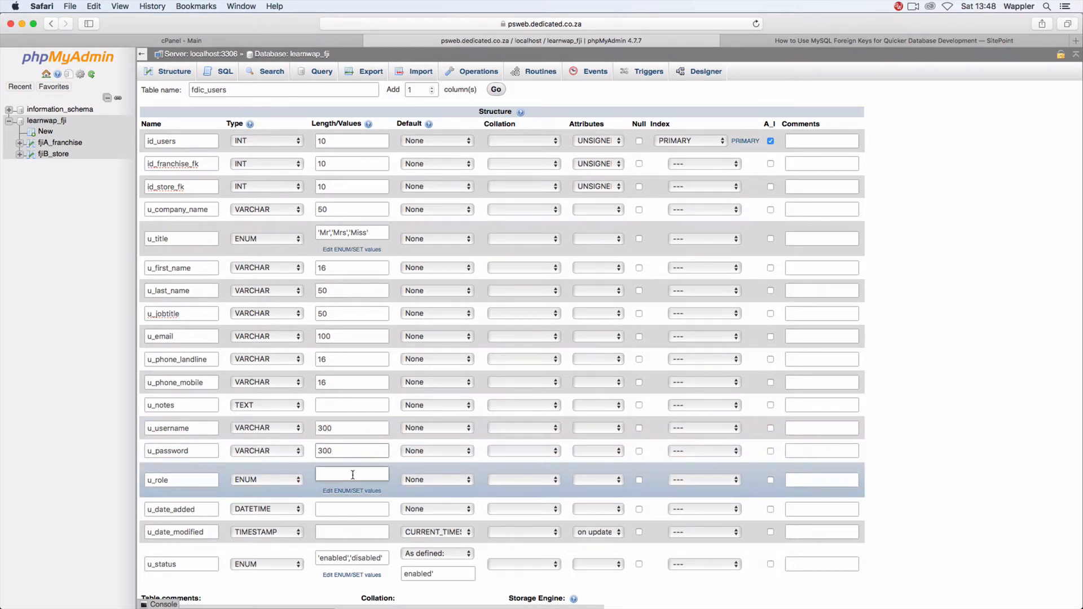
Step: Enter 'admin','fadmin','branch' as the ENUM values of the u_role column
left_click(353, 475)
type("'admin")
type("','fr")
type("an")
type("_admin")
left_click(365, 474)
key("BackSpace")
key("BackSpace")
key("BackSpace")
key("BackSpace")
type("branch'")
left_click(340, 474)
double_click(340, 474)
left_click(344, 474)
left_click_drag(328, 474, 311, 476)
left_click(328, 475)
double_click(357, 474)
left_click_drag(372, 475, 430, 473)
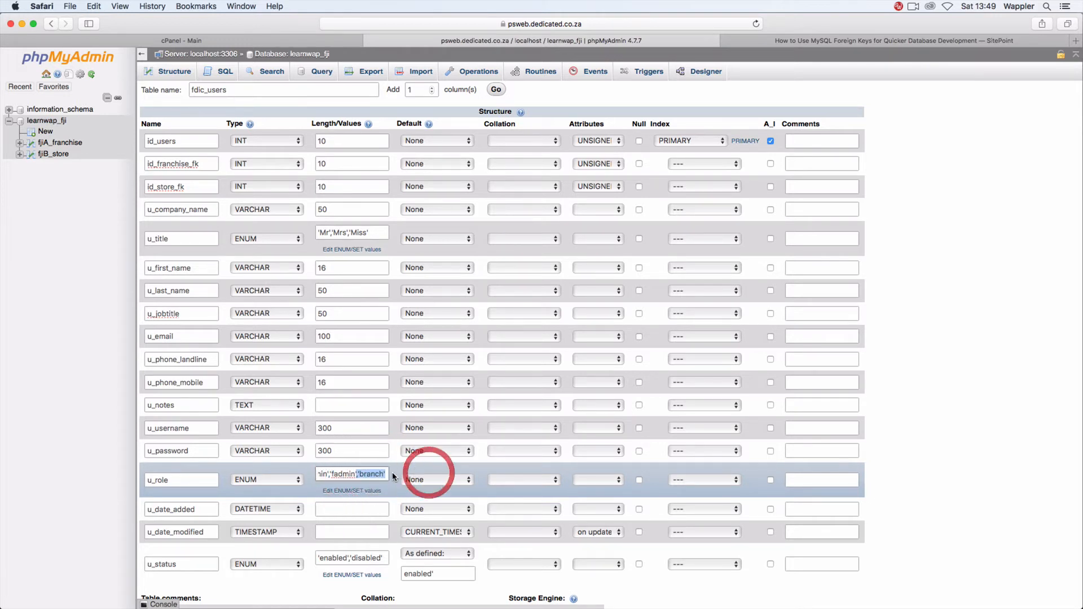
left_click(378, 475)
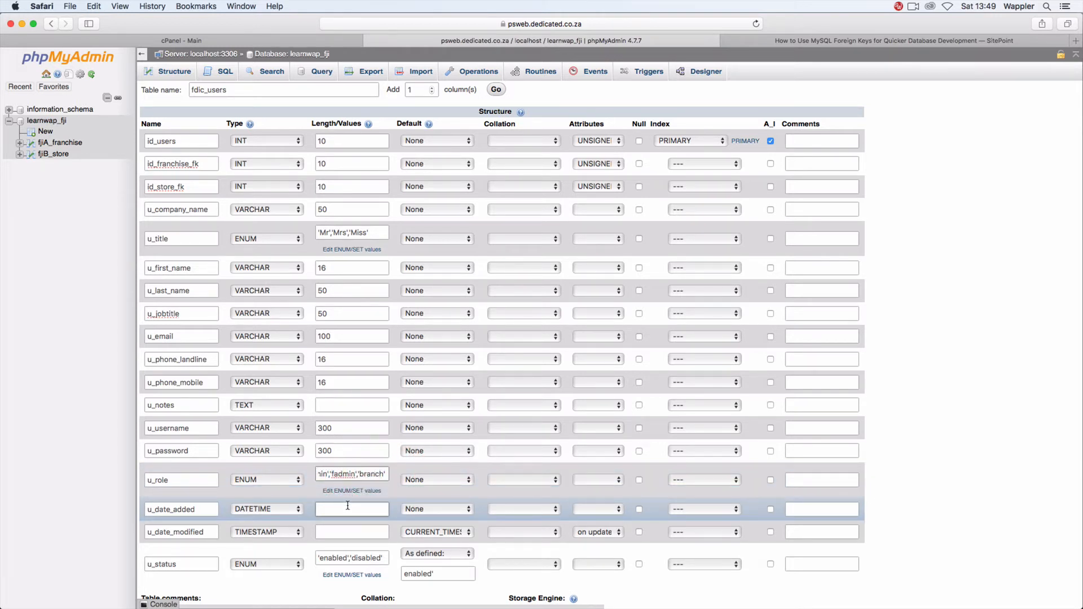
left_click(348, 505)
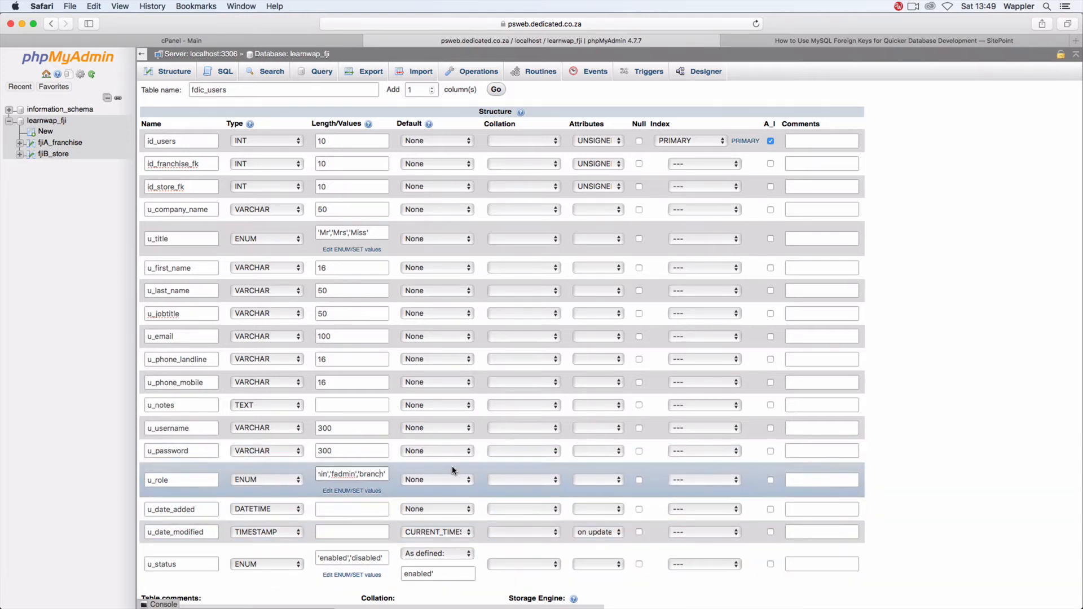
Step: Give the u_role column a defined default value of branch
left_click(434, 481)
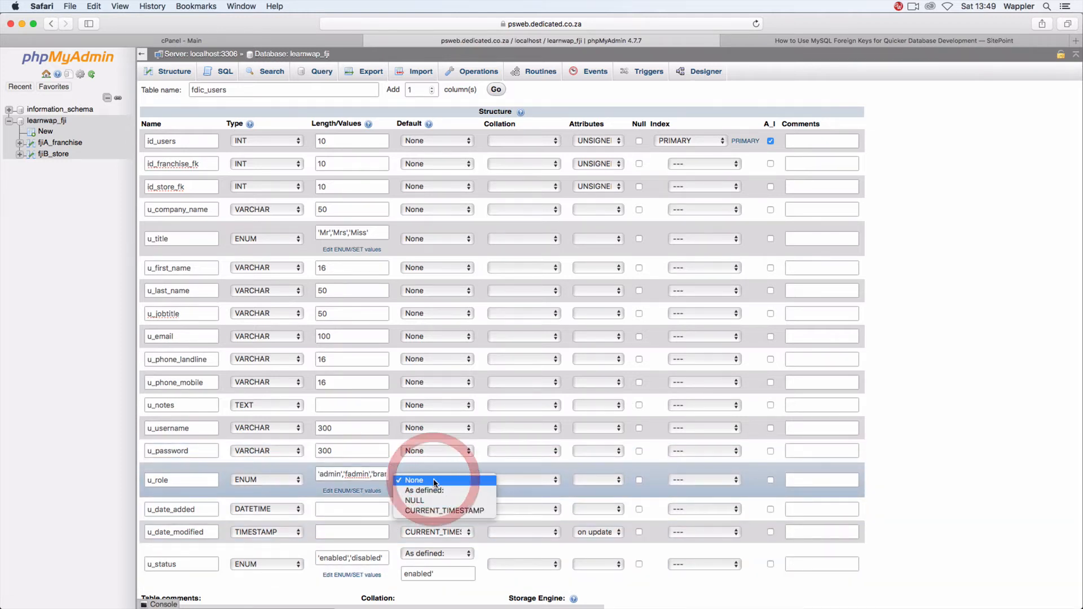
left_click(435, 490)
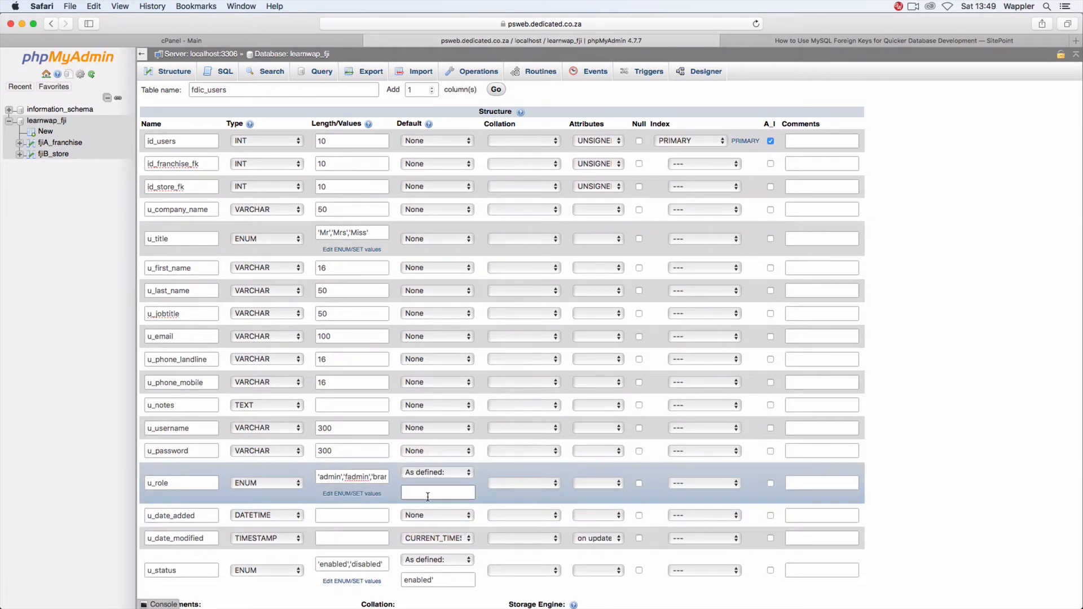
type("branch")
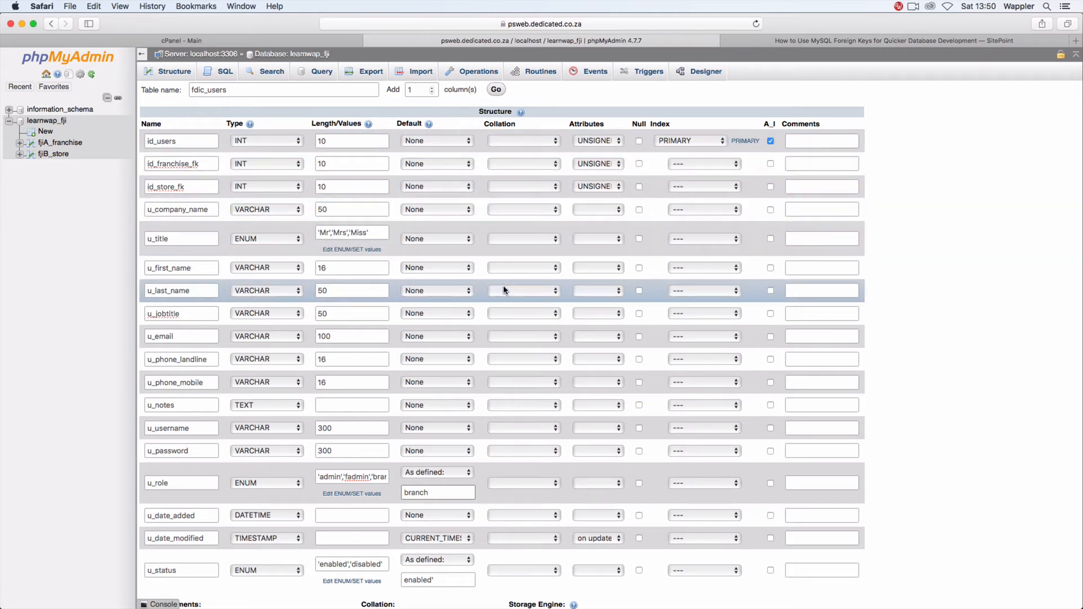
Step: Choose InnoDB as the storage engine and try to save the fdic_users table
scroll(553, 443, "down", 3)
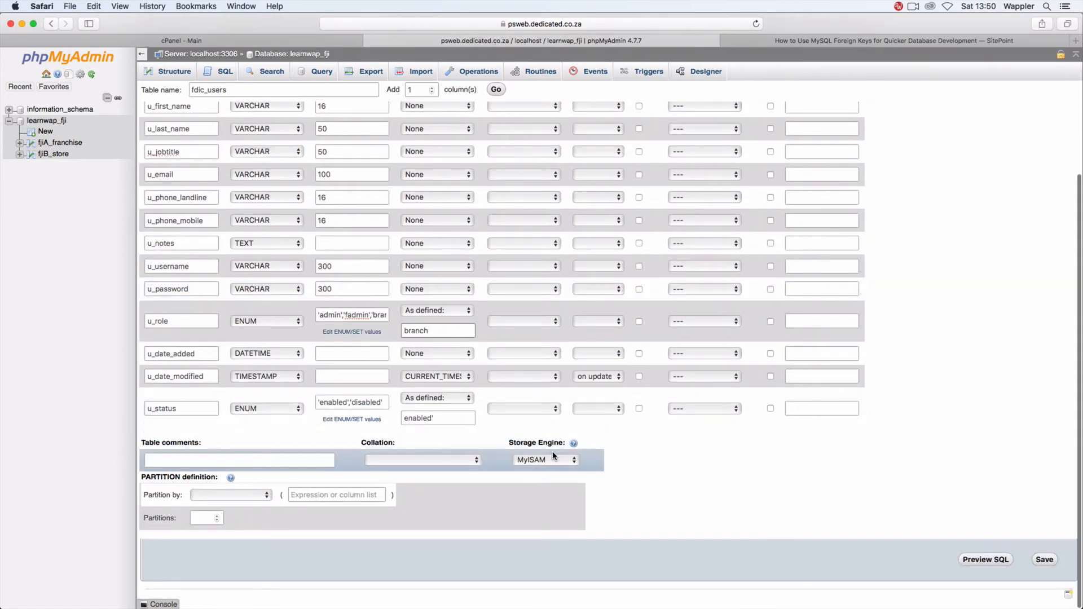
left_click(551, 460)
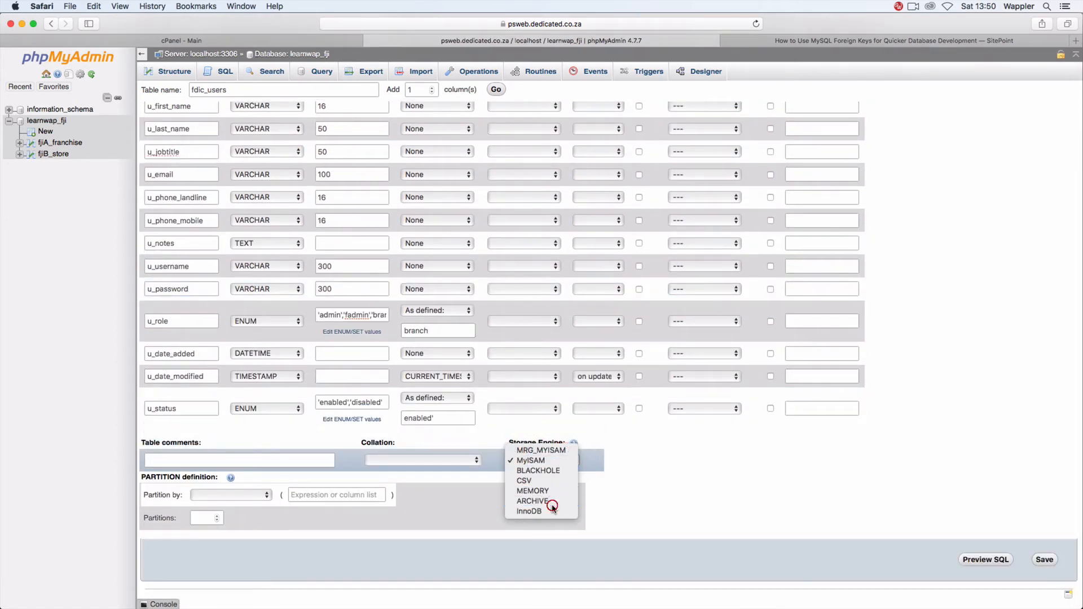
left_click(553, 501)
left_click(557, 460)
left_click(557, 472)
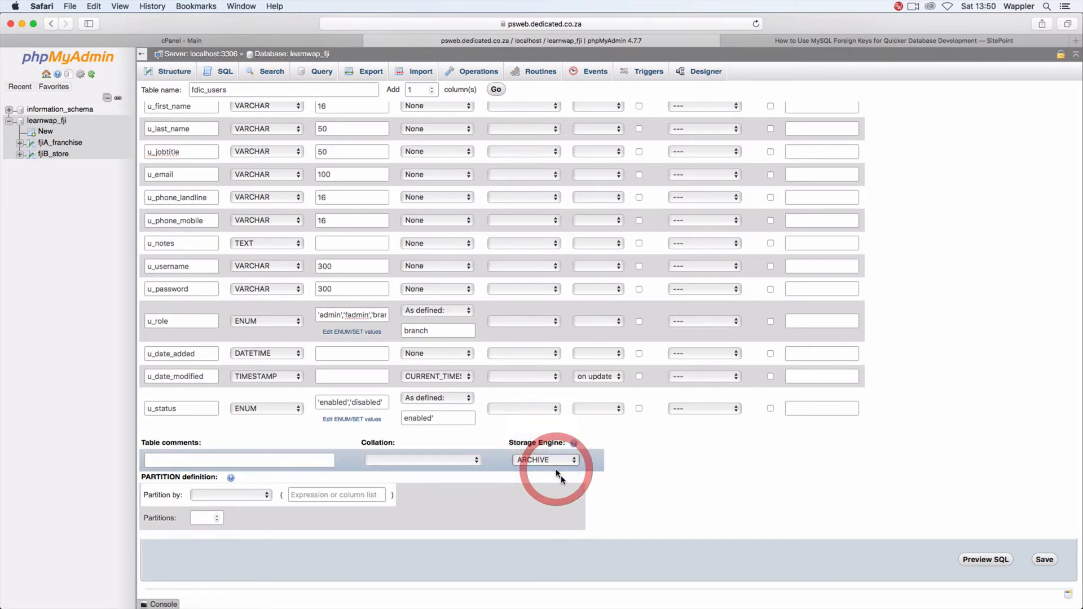
left_click(1043, 563)
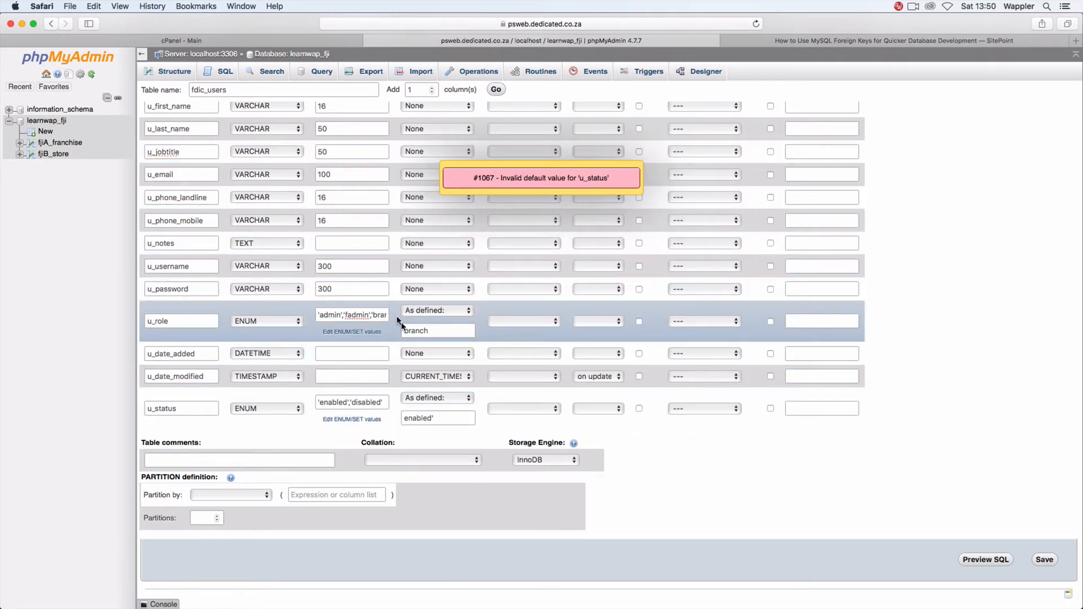
Step: Correct the default value of the u_status column to enabled and save the fdic_users table
left_click(442, 418)
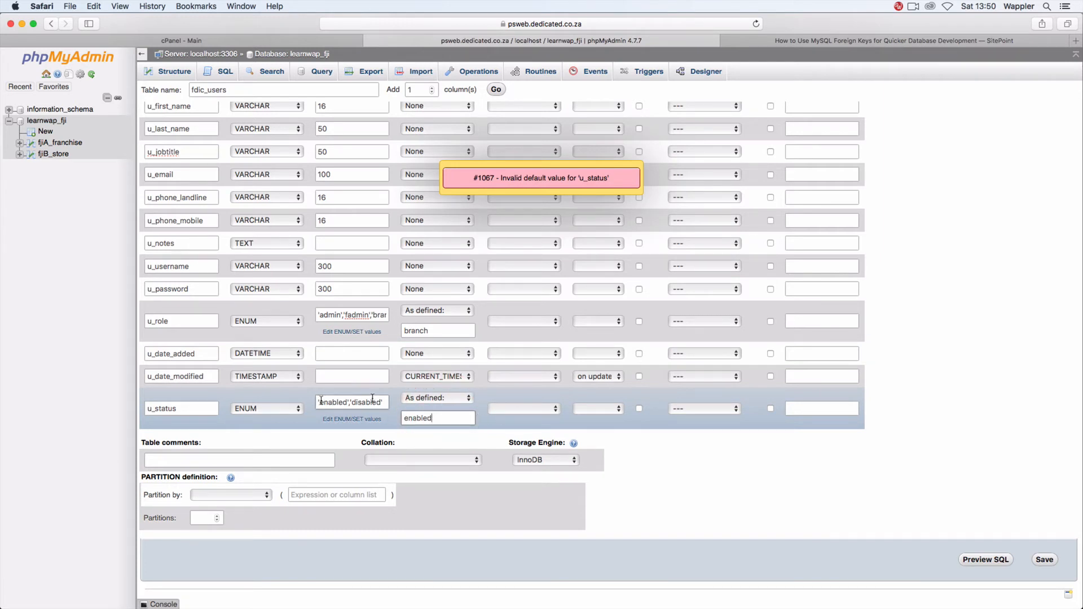
left_click(1037, 563)
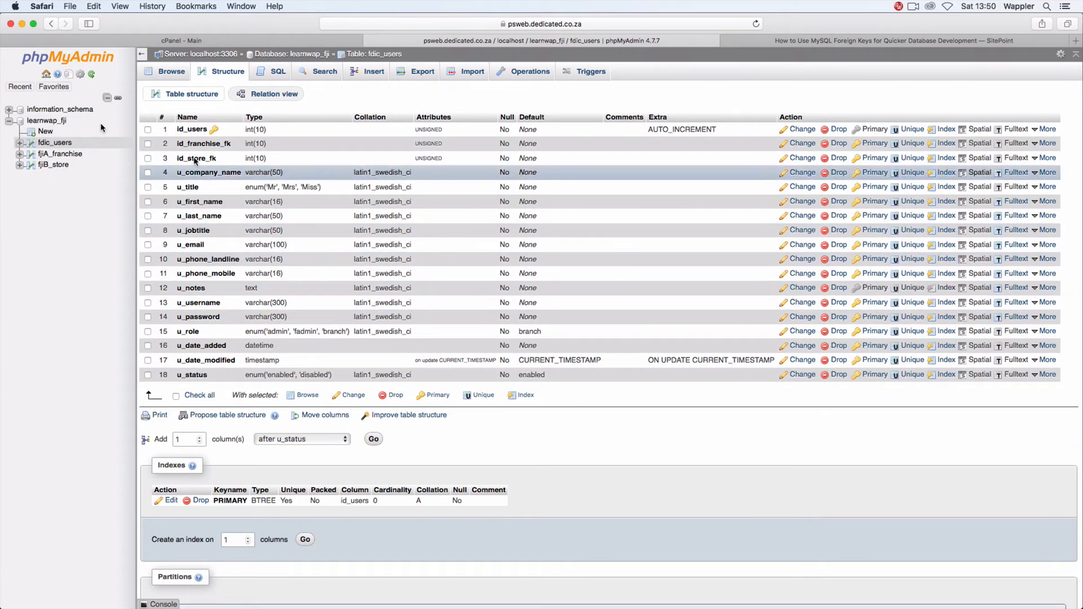
Step: Look through the structure of the fjiB_store table and open its relation view for foreign key constraints
left_click(50, 121)
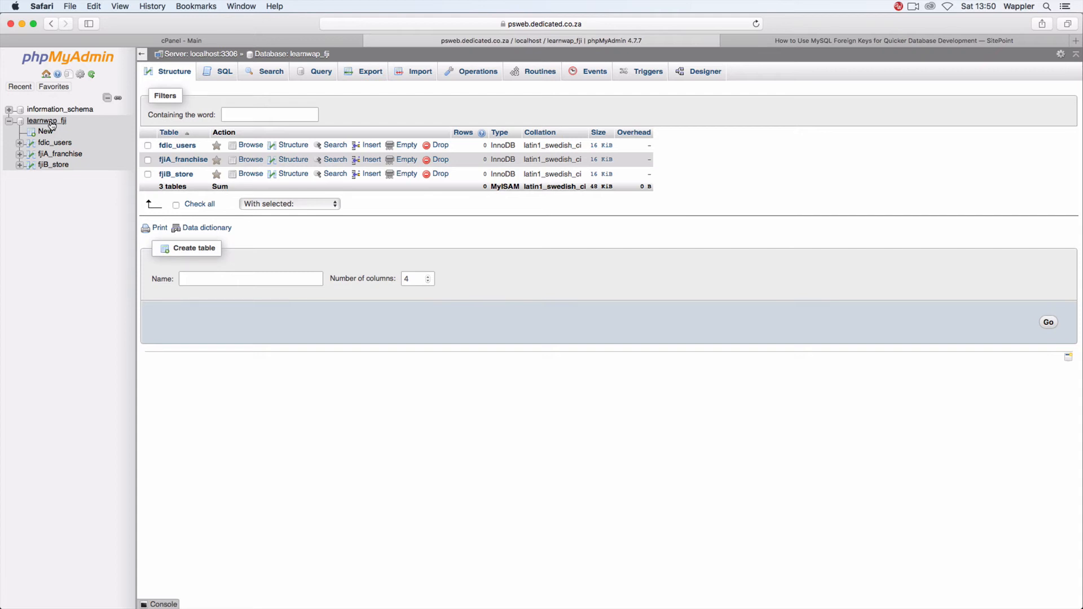
left_click(53, 165)
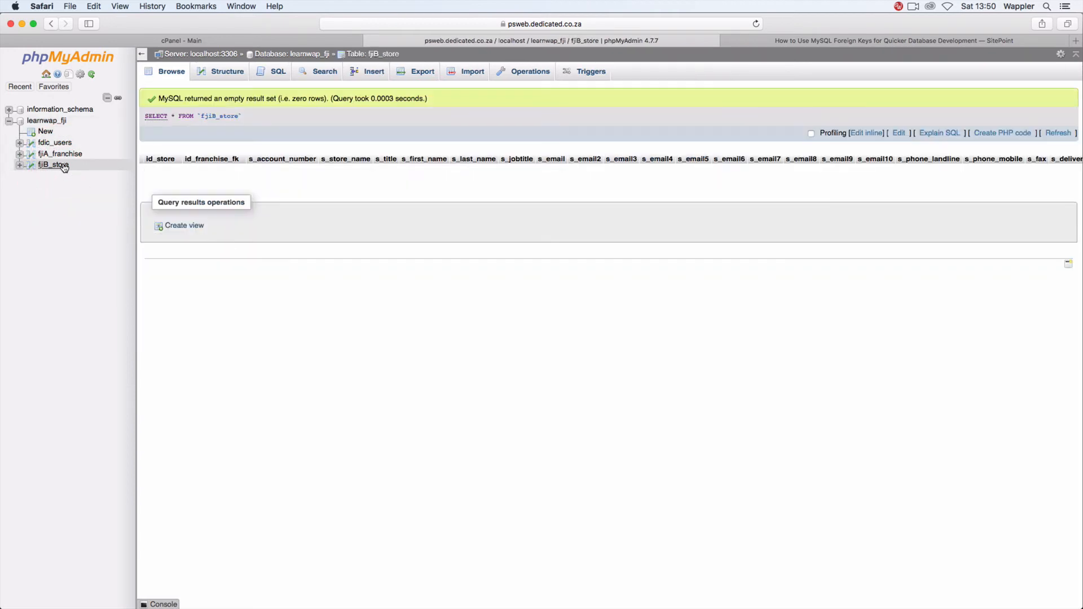
left_click(234, 77)
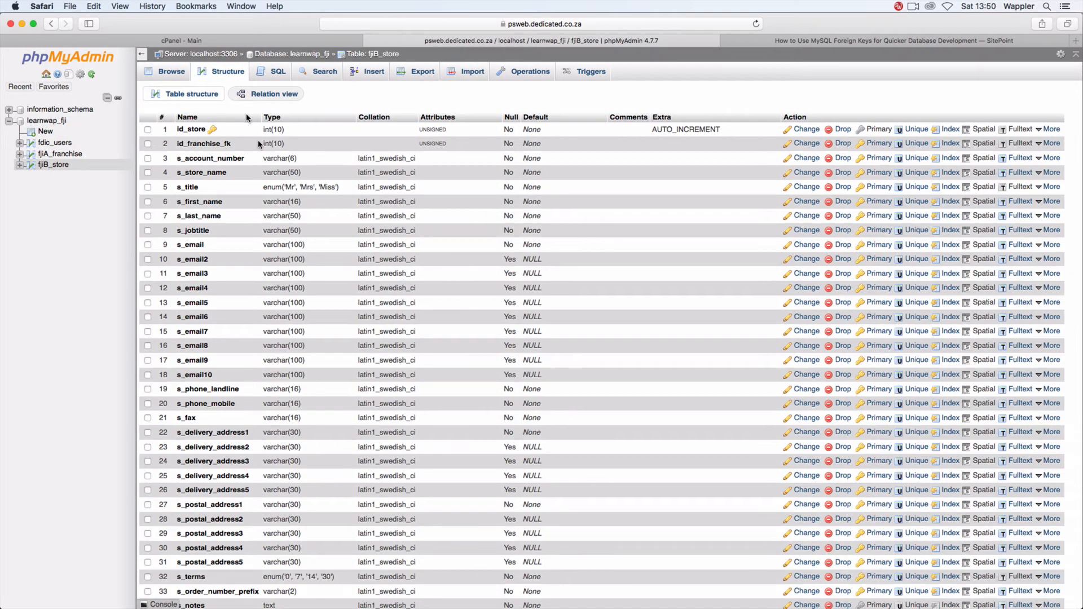
scroll(271, 158, "down", 10)
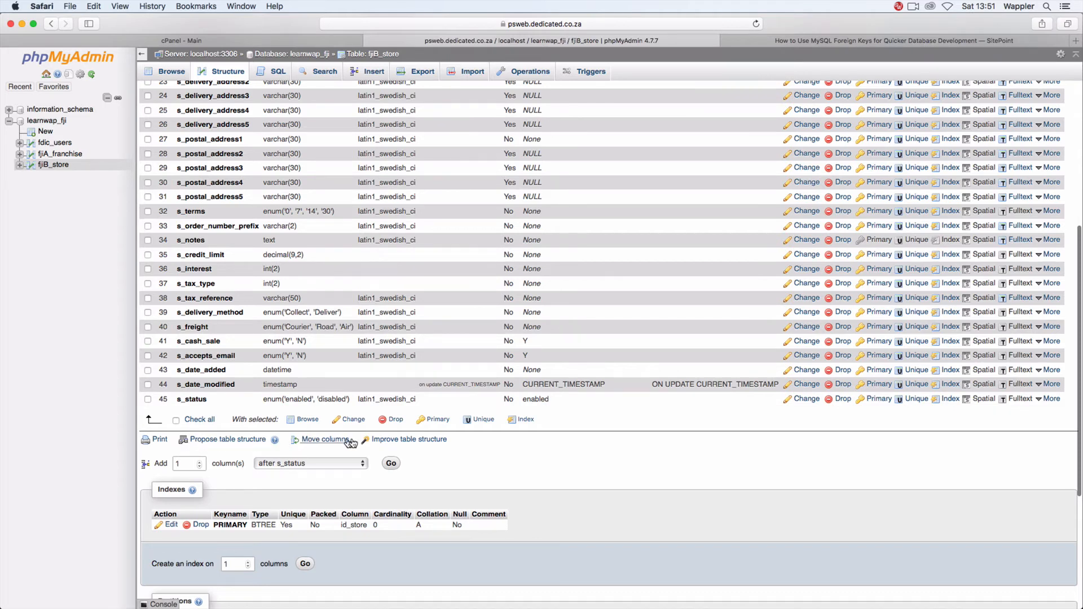
scroll(311, 451, "down", 5)
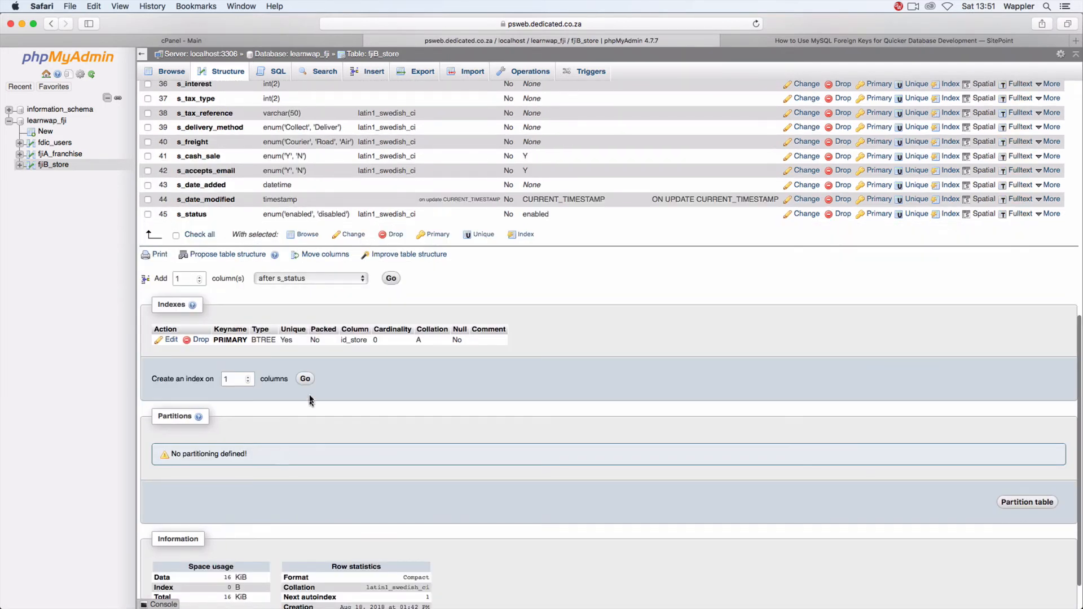
scroll(324, 370, "up", 1)
scroll(328, 366, "up", 10)
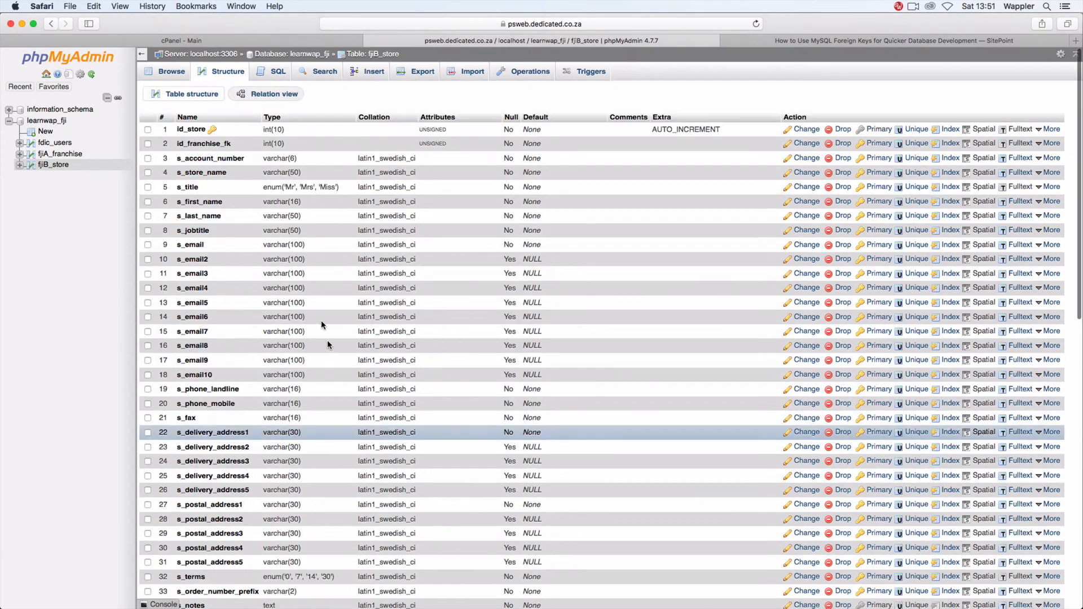
left_click(278, 96)
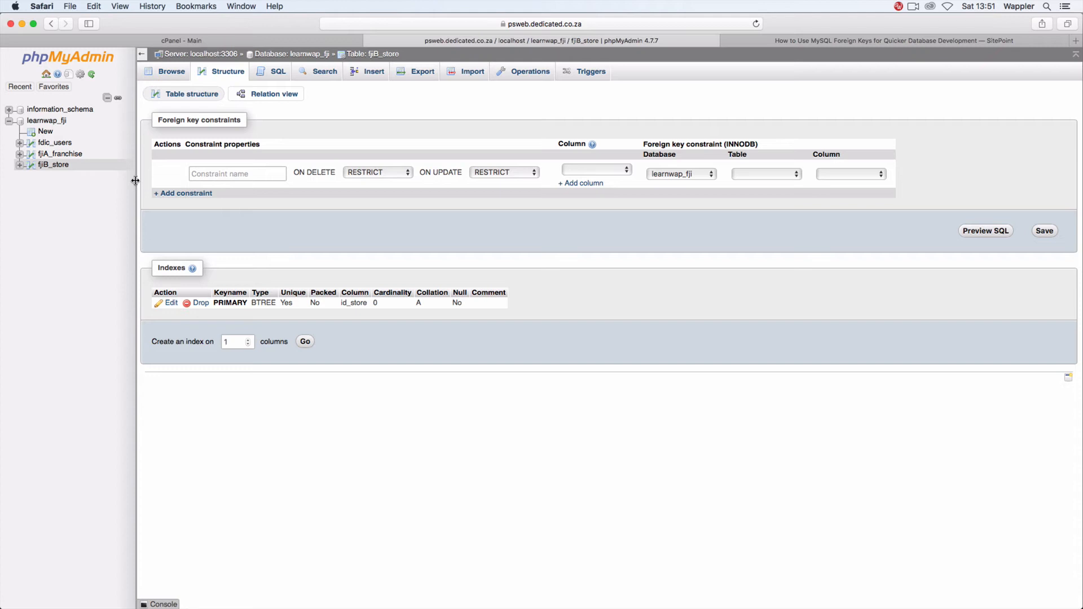
Step: Name the fjiB_store foreign key constraint FK_franchise and set both ON DELETE and ON UPDATE to CASCADE
left_click(238, 174)
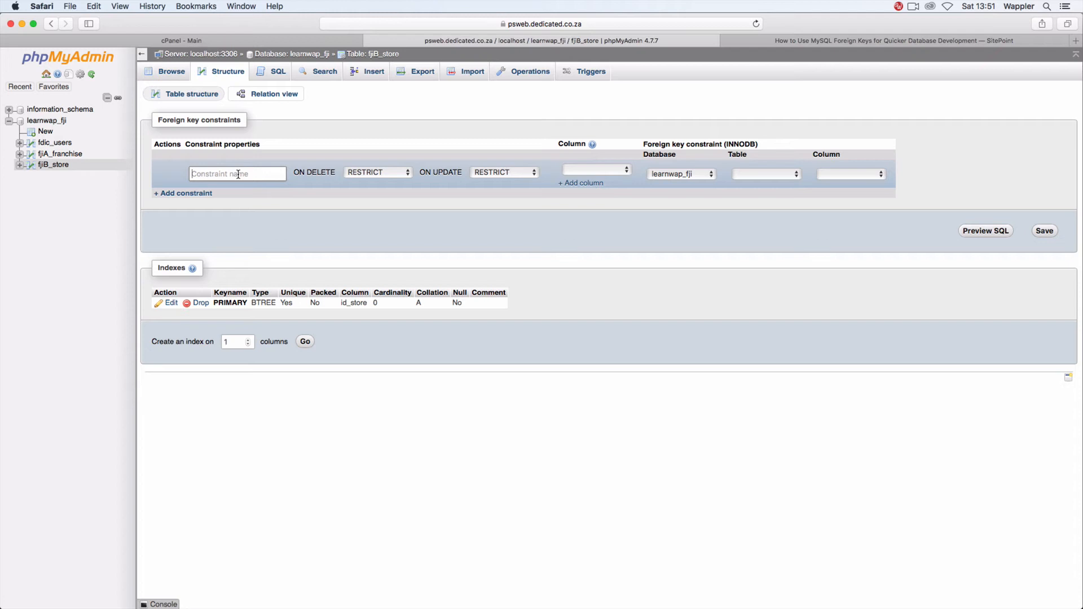
type("FK_franchise")
left_click_drag(248, 173, 155, 173)
left_click(366, 176)
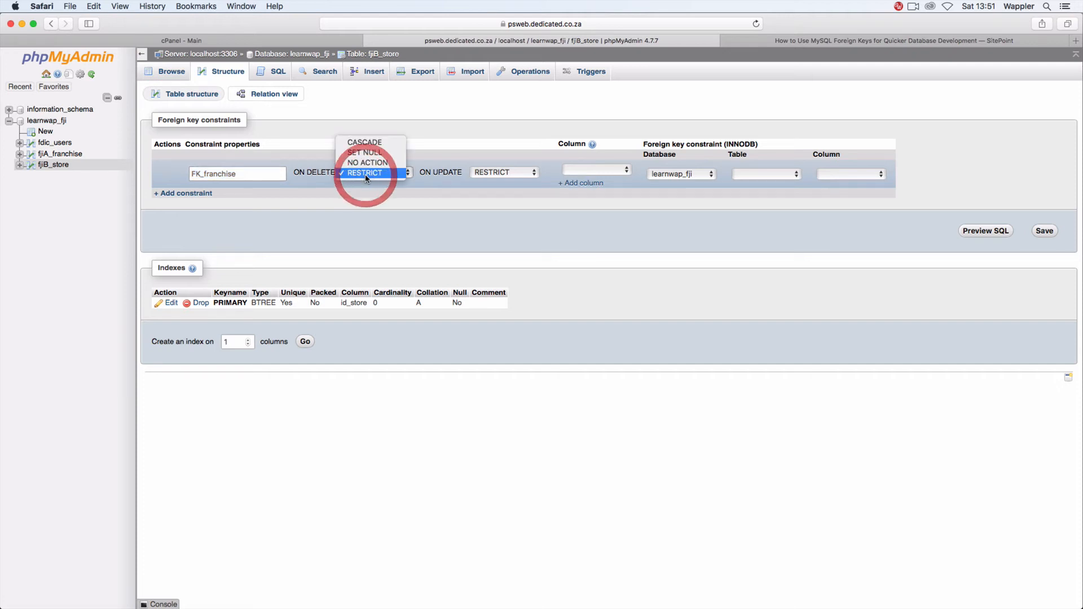
left_click(385, 145)
left_click(488, 174)
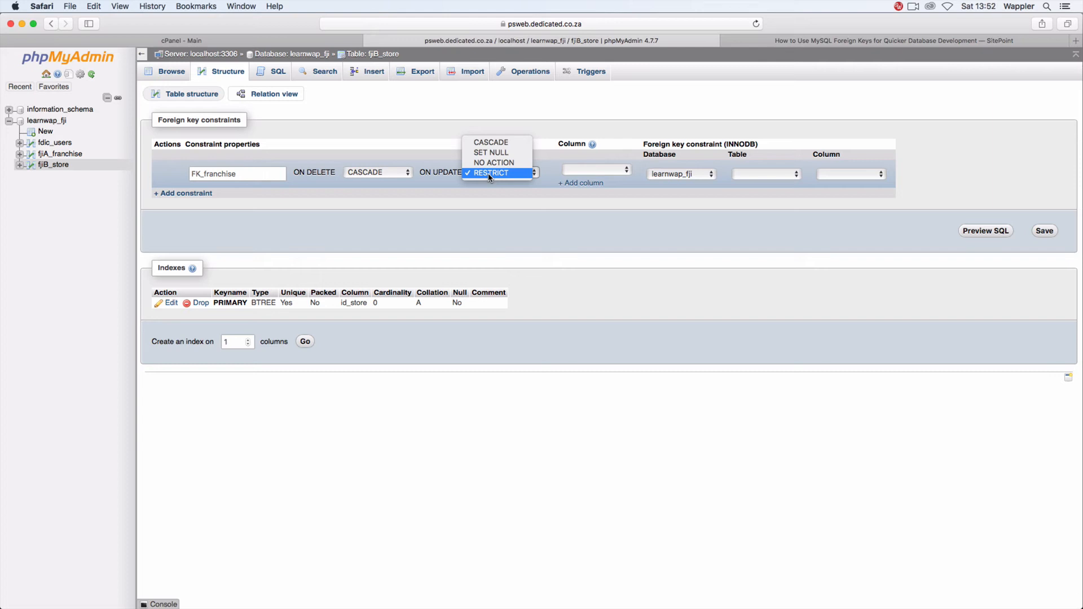
left_click(496, 145)
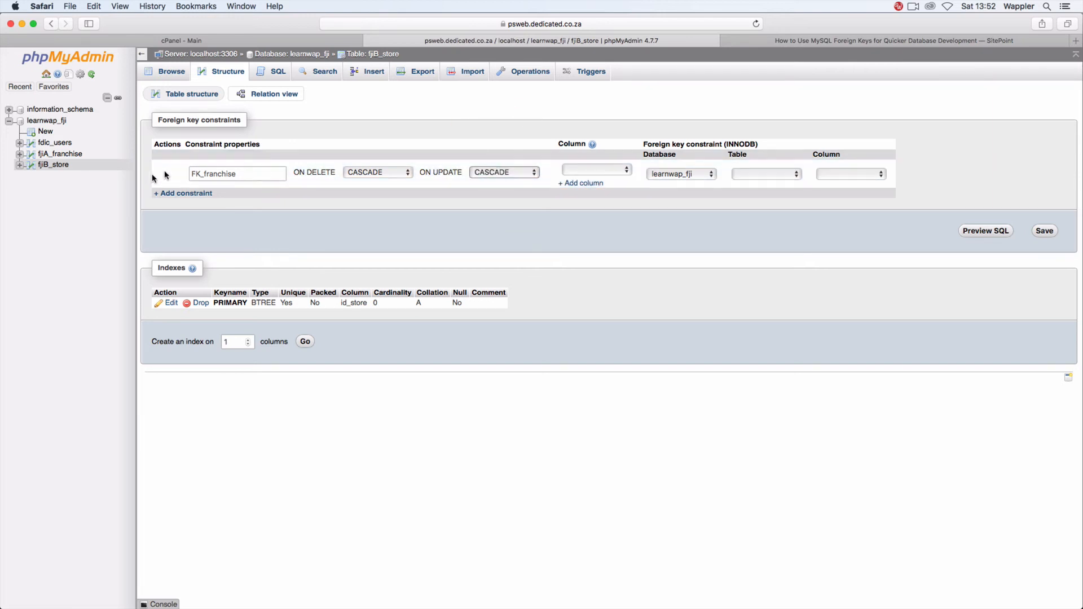
Step: Link the constraint's id_franchise_fk column to the id_franchise column of the fjiA_franchise table in the learnwap_fji database
left_click(601, 175)
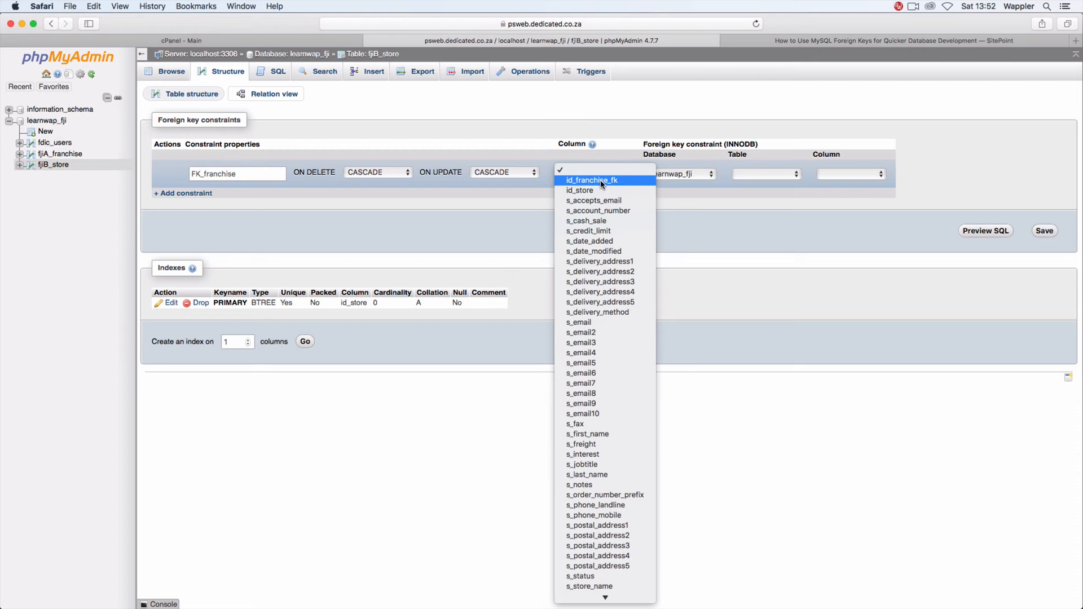
left_click(602, 184)
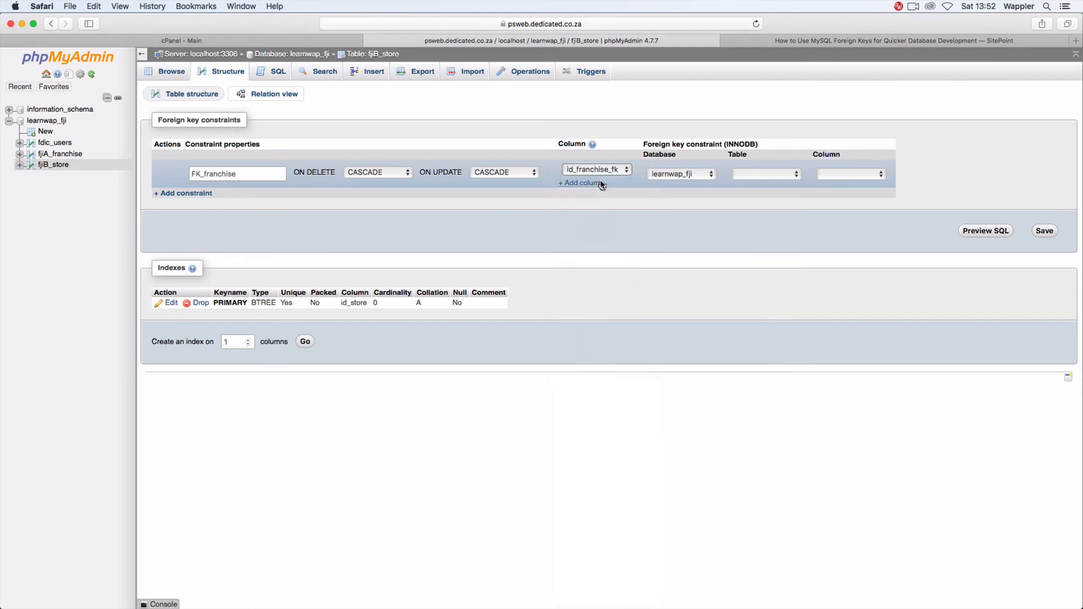
left_click(691, 180)
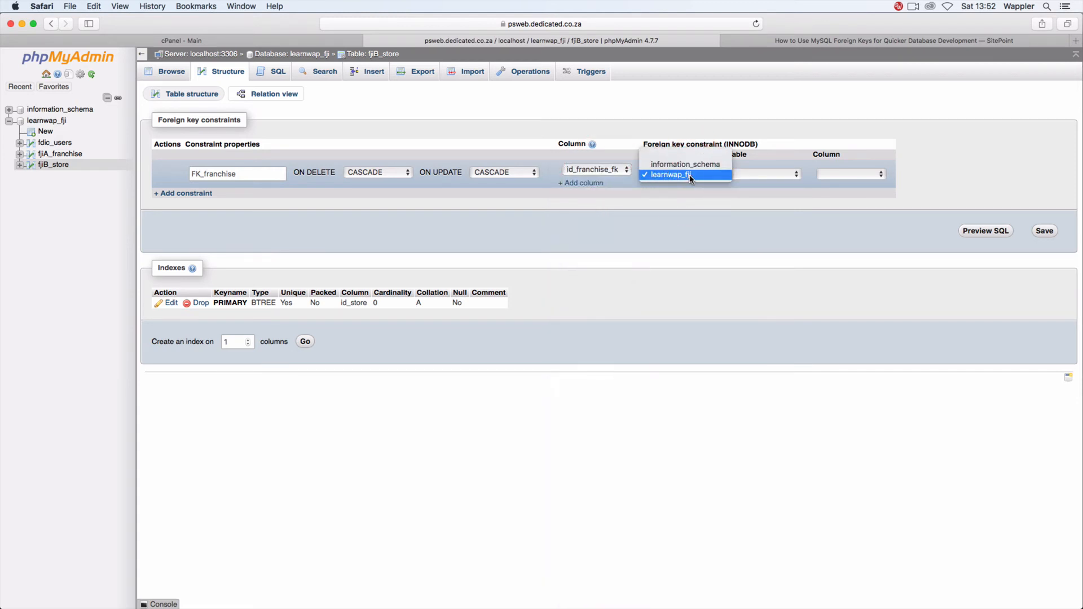
left_click(693, 196)
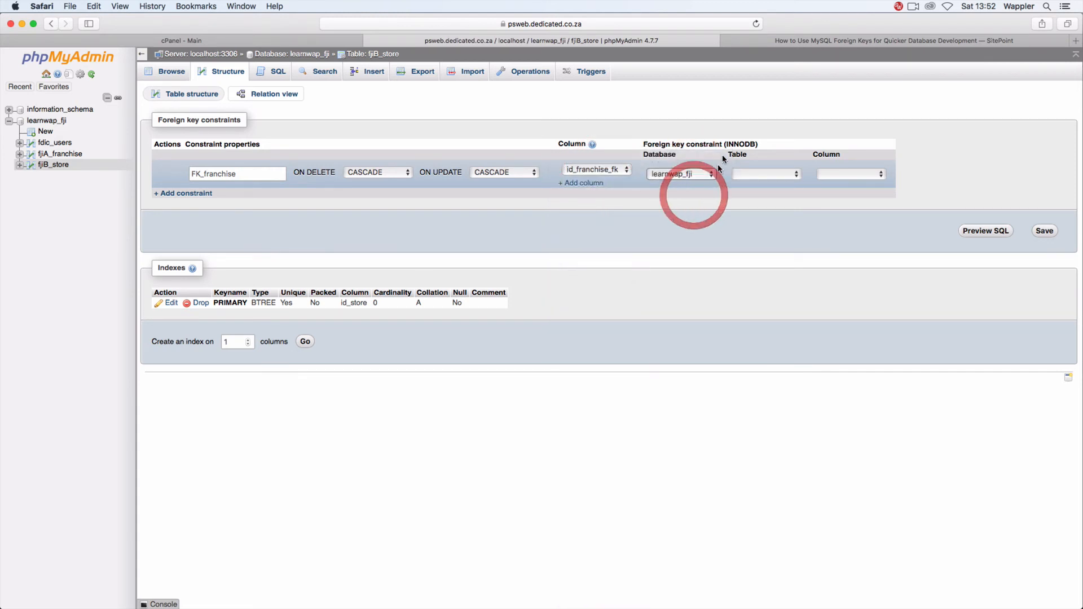
left_click(685, 175)
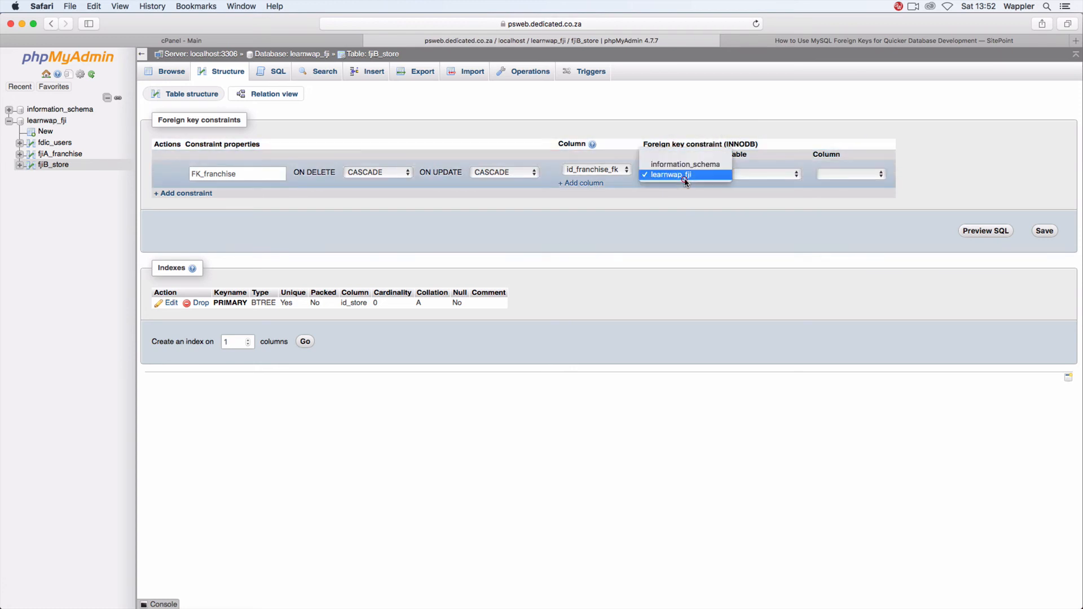
left_click(693, 176)
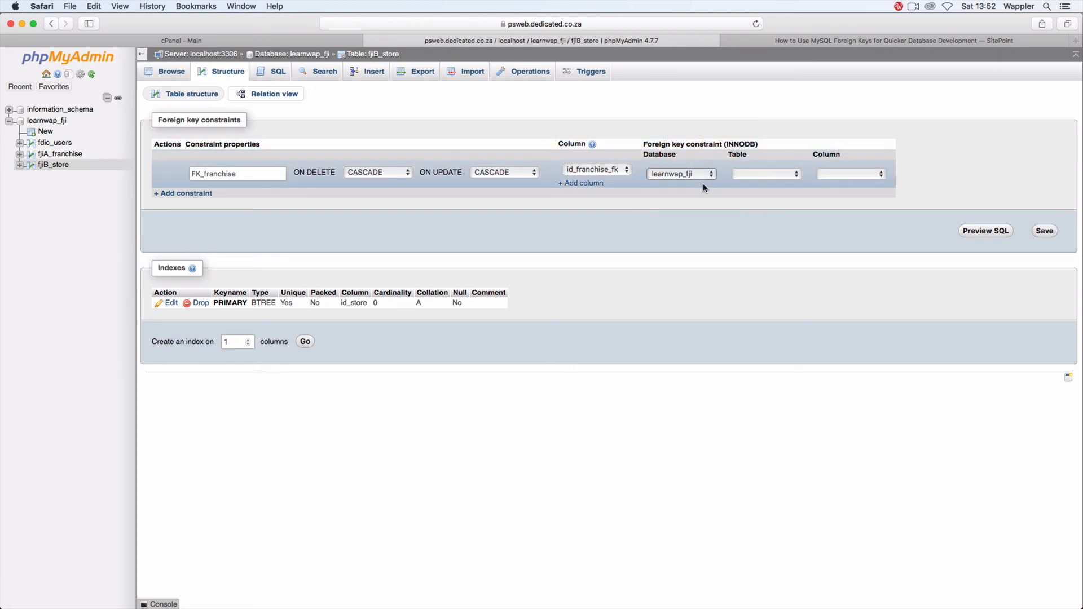
left_click(771, 176)
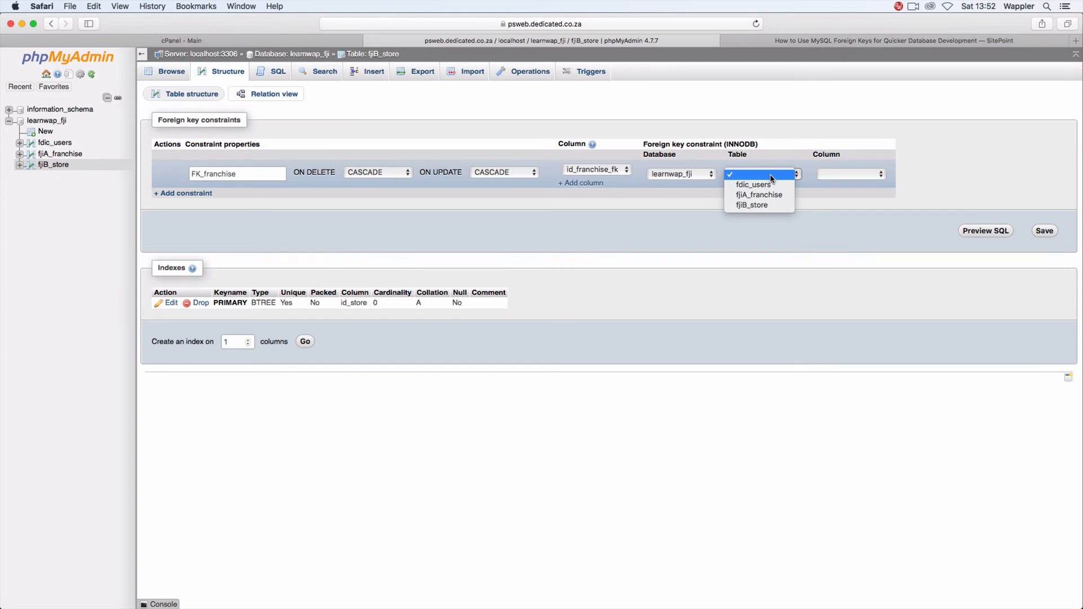
left_click(759, 194)
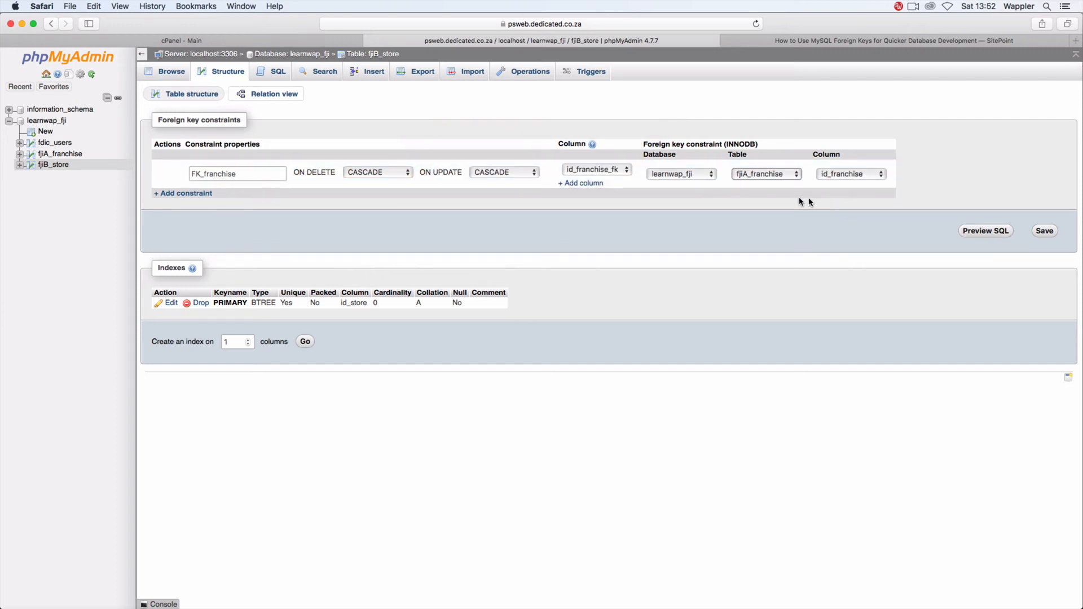
left_click(845, 175)
left_click(844, 175)
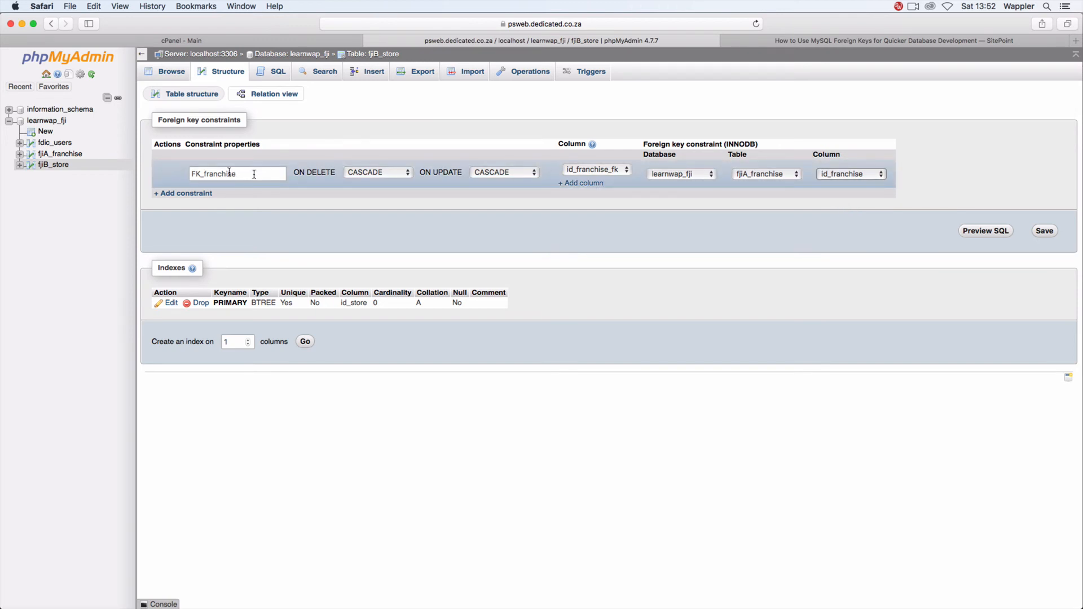
left_click_drag(175, 173, 257, 175)
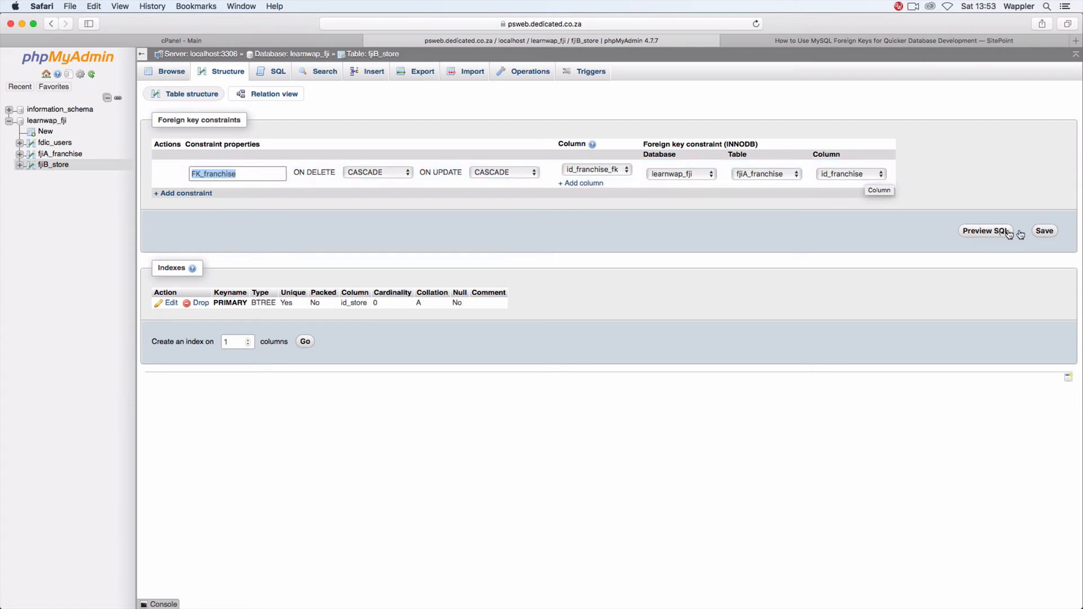
Step: Save the FK_franchise constraint on fjiB_store and expand the table's indexes in the database tree
left_click(1051, 237)
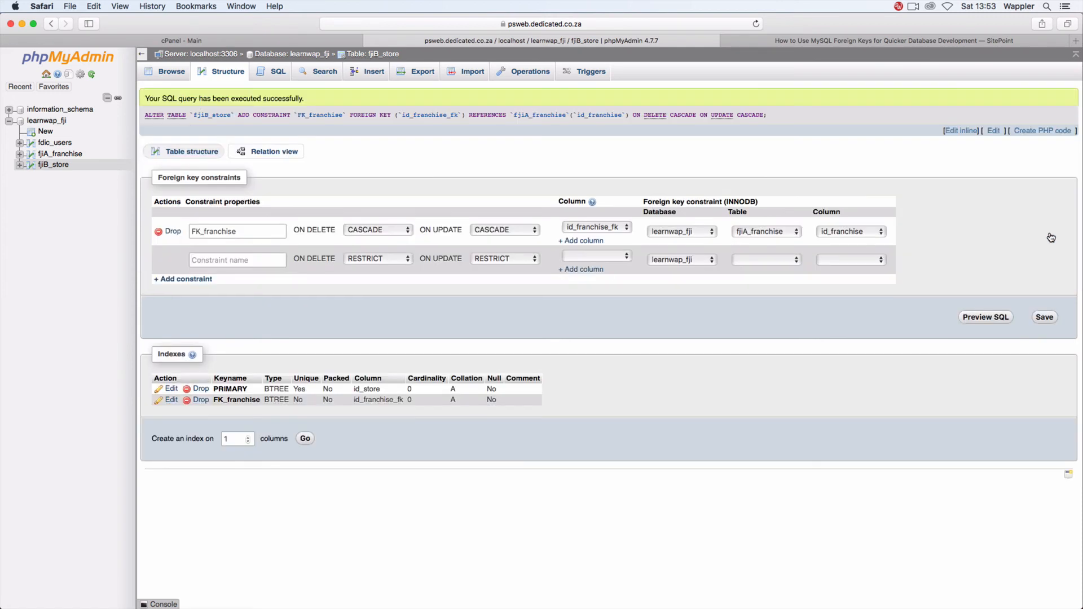
left_click(19, 166)
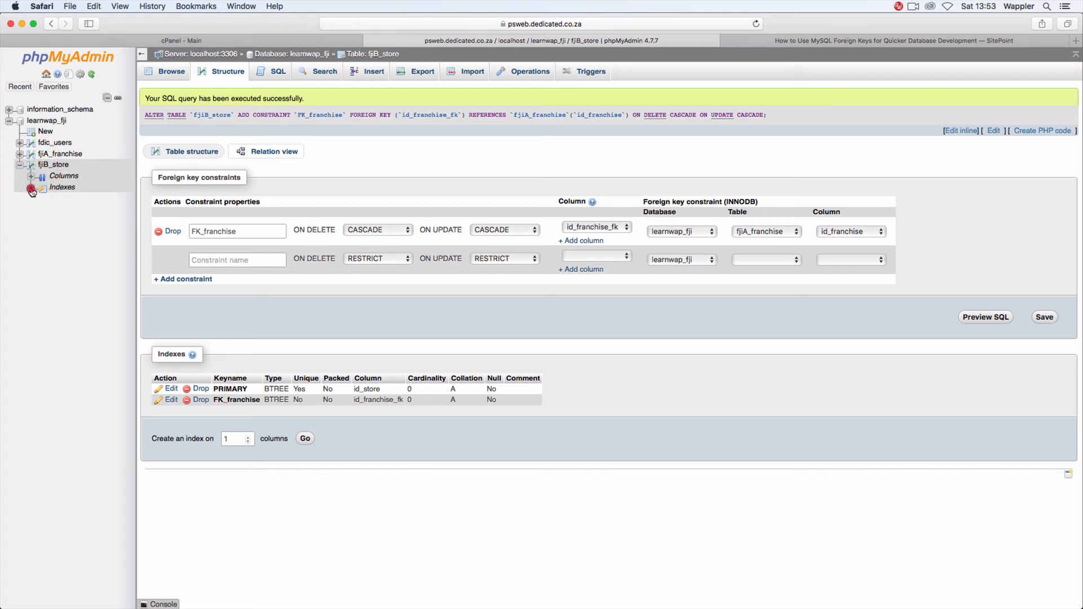
left_click(31, 189)
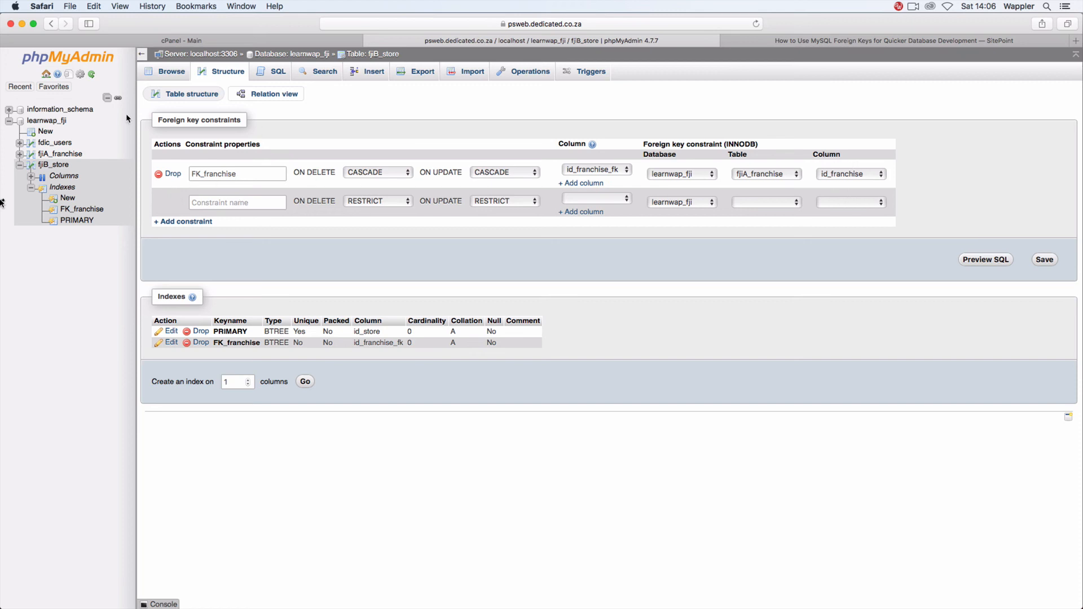
Step: Open the relation view of the fdic_users table and add a second foreign key constraint row
left_click(56, 143)
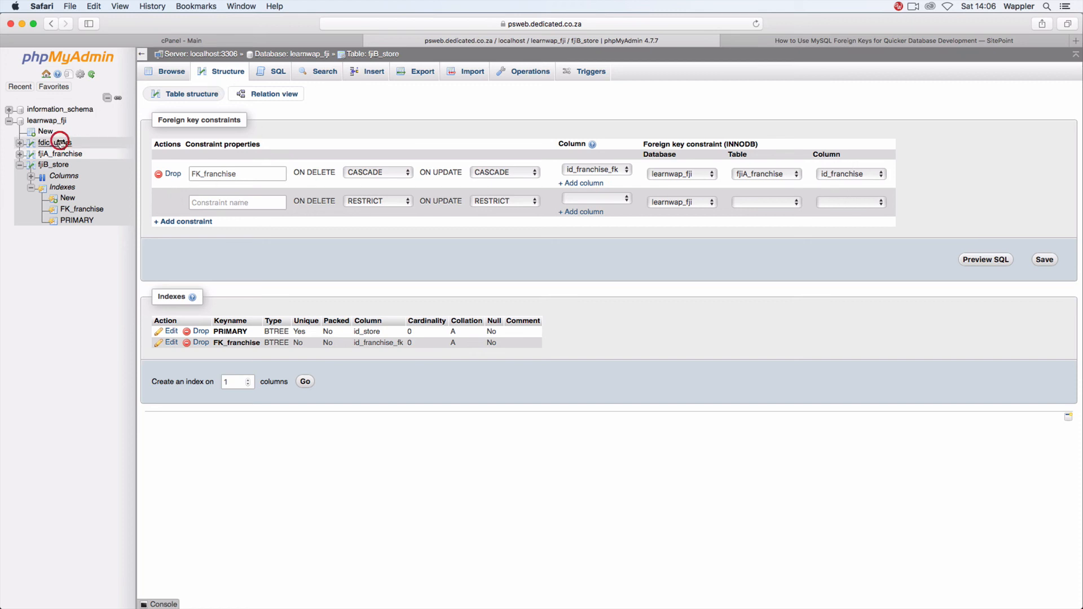
left_click(226, 72)
left_click(269, 95)
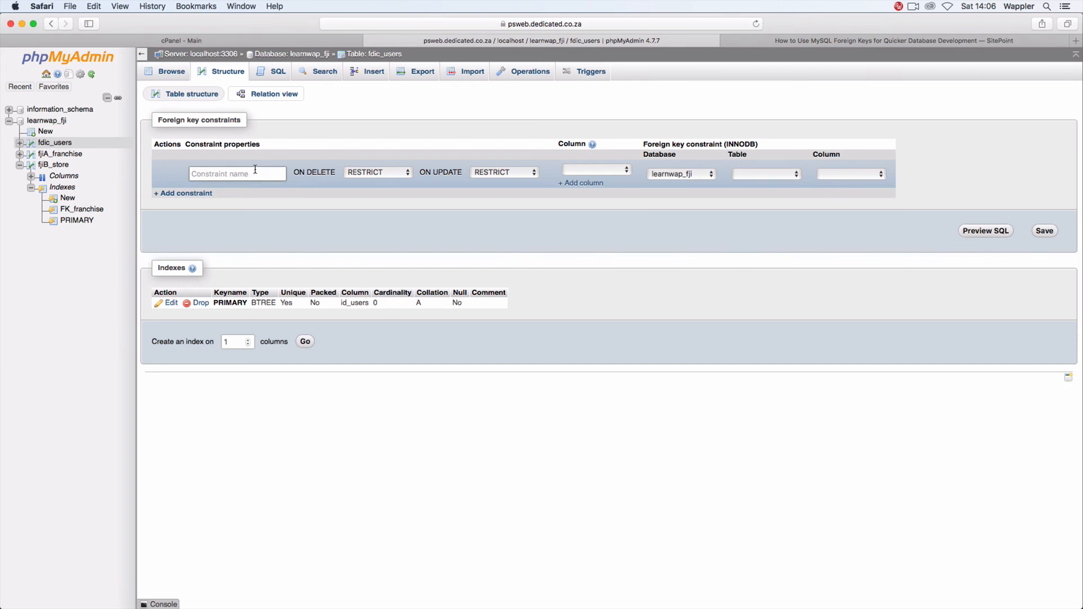
left_click(186, 193)
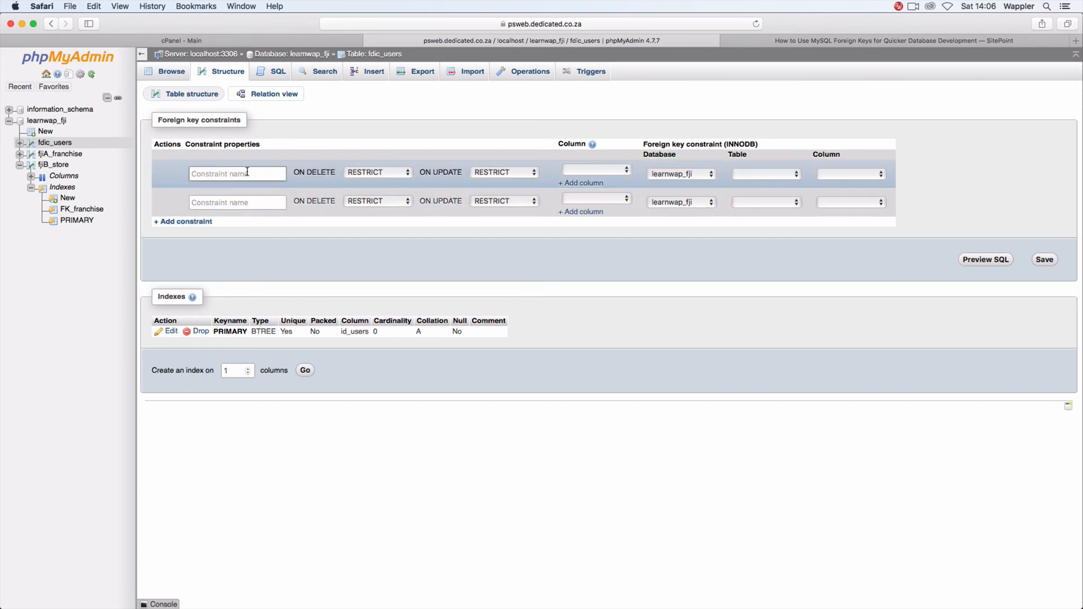
Step: Name the first fdic_users constraint FK_store and set both ON DELETE and ON UPDATE to CASCADE
left_click(248, 172)
type("FK_store")
left_click(379, 173)
left_click(387, 148)
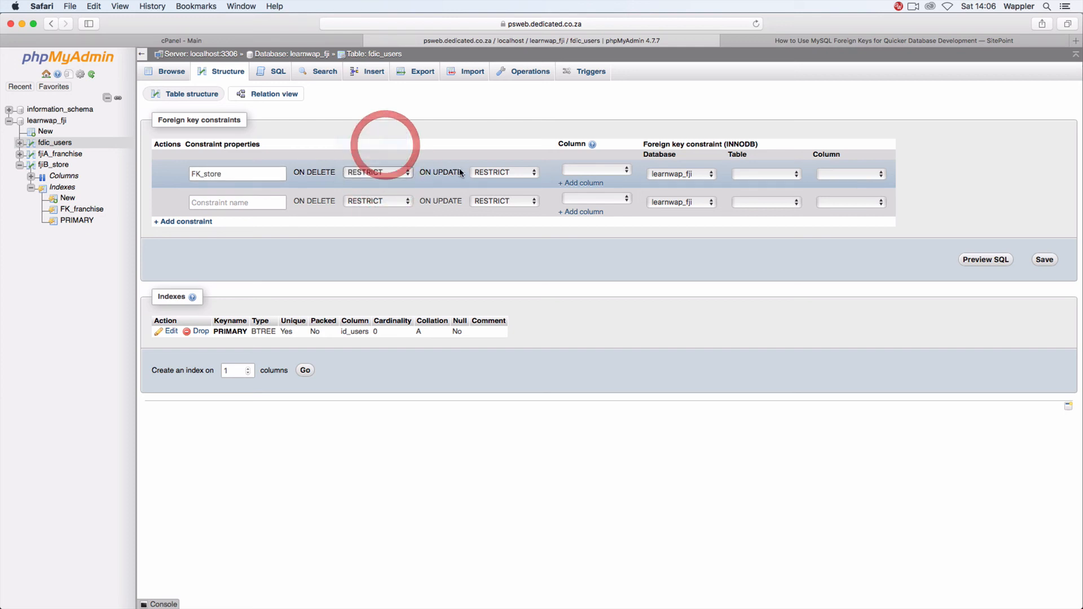
left_click(497, 173)
left_click(488, 146)
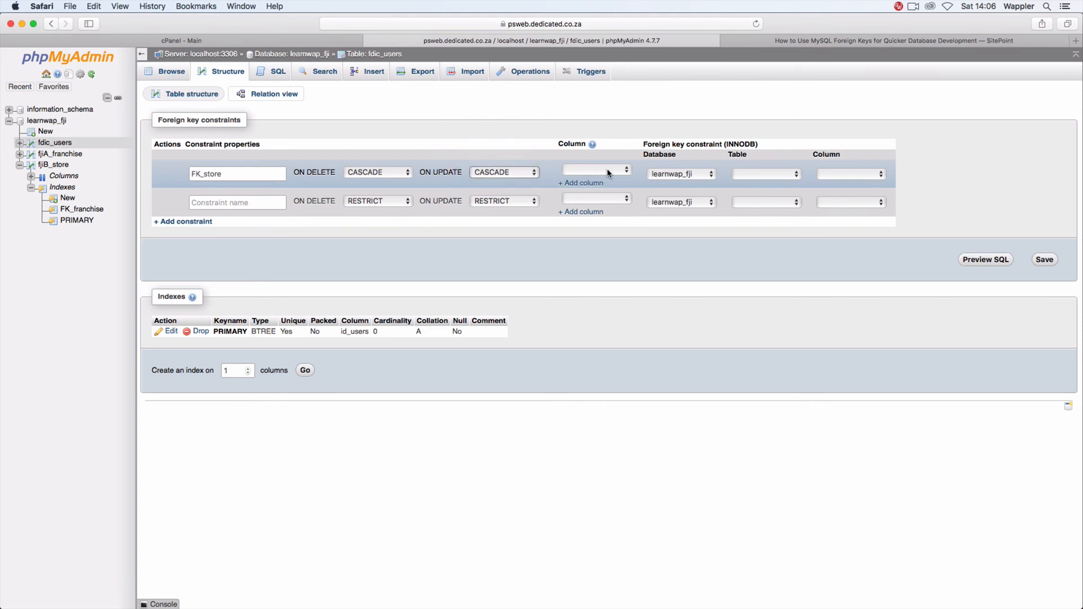
Step: Link the FK_store constraint's id_store_fk column to the id_store column of the fjiB_store table
left_click(609, 174)
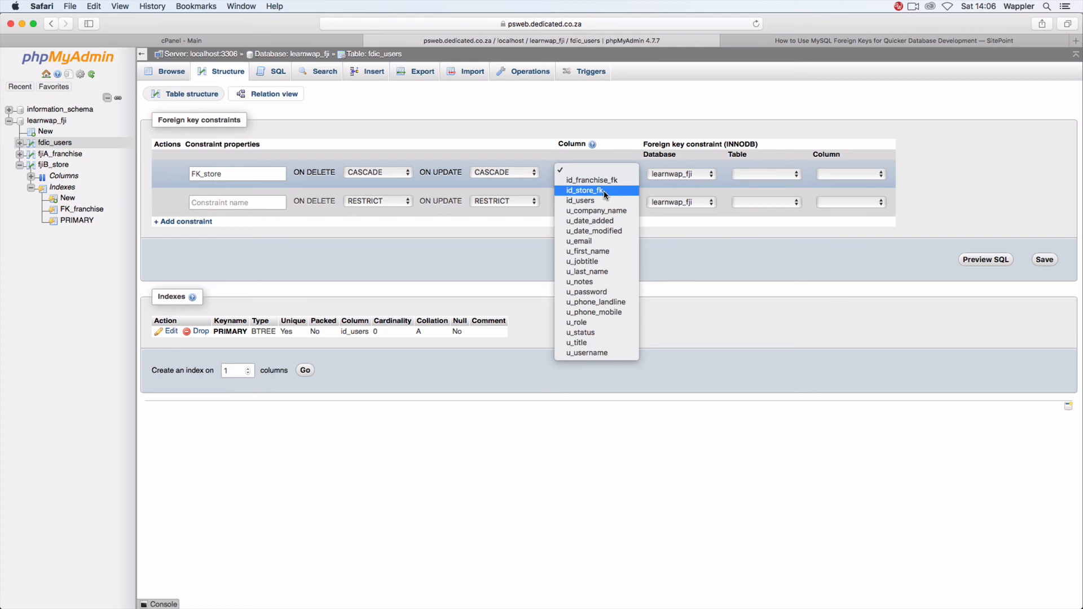
left_click(604, 191)
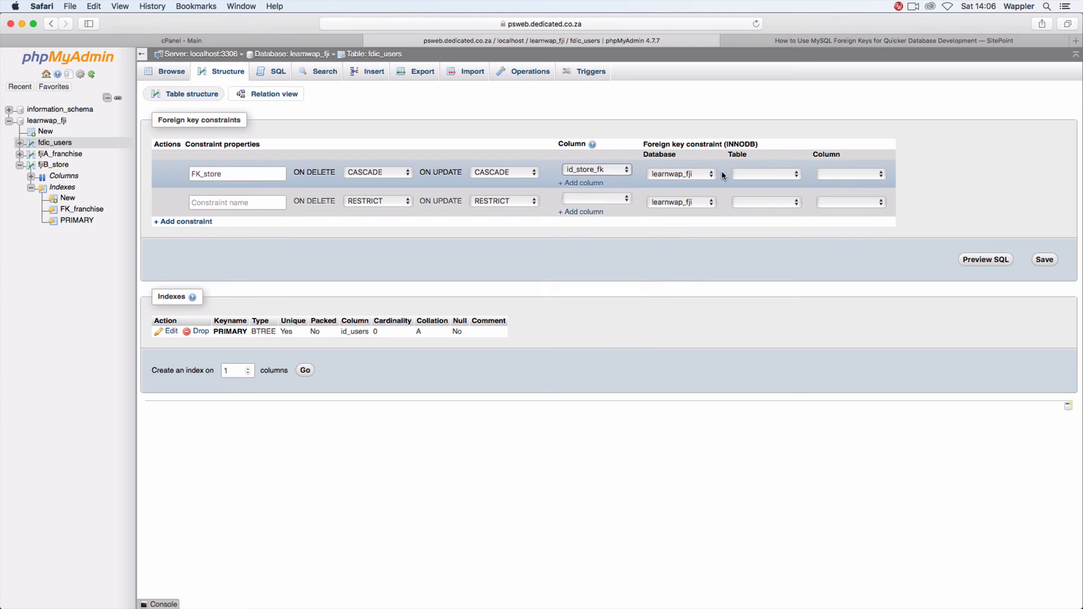
left_click(776, 174)
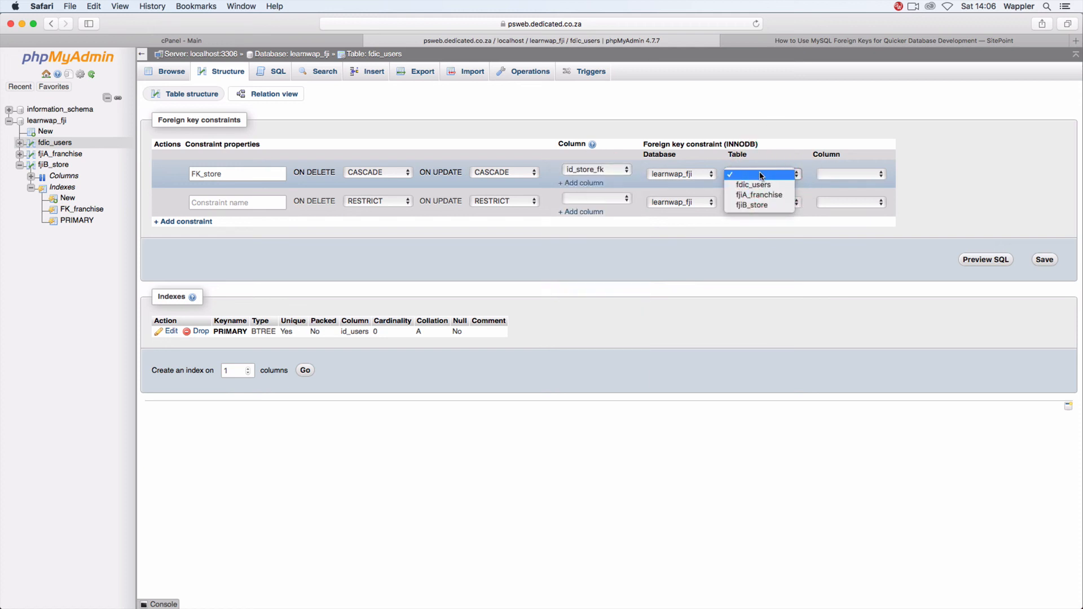
left_click(752, 204)
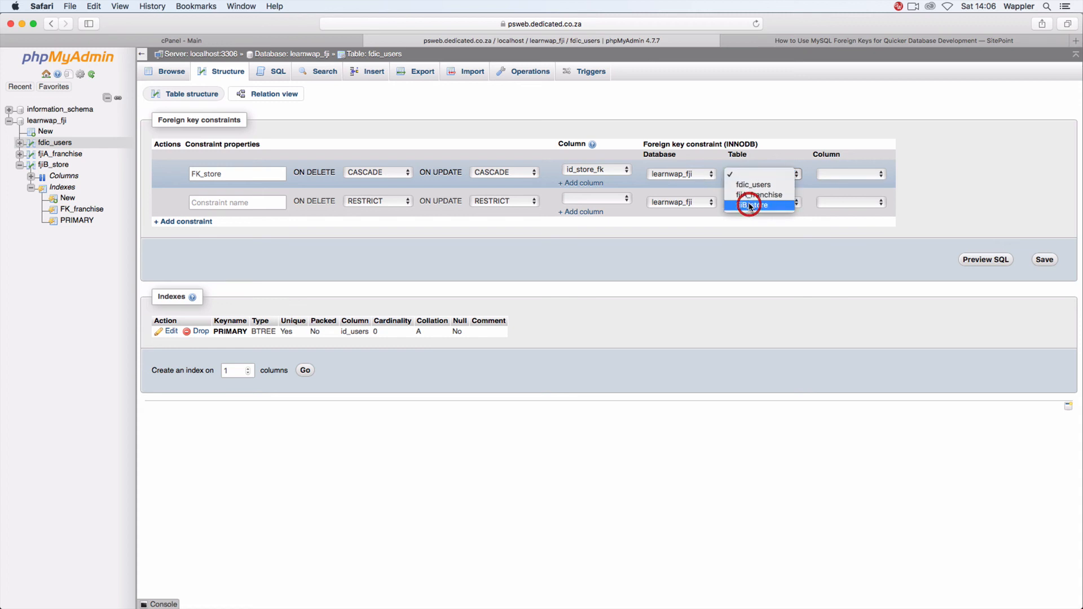
left_click(826, 176)
left_click(828, 175)
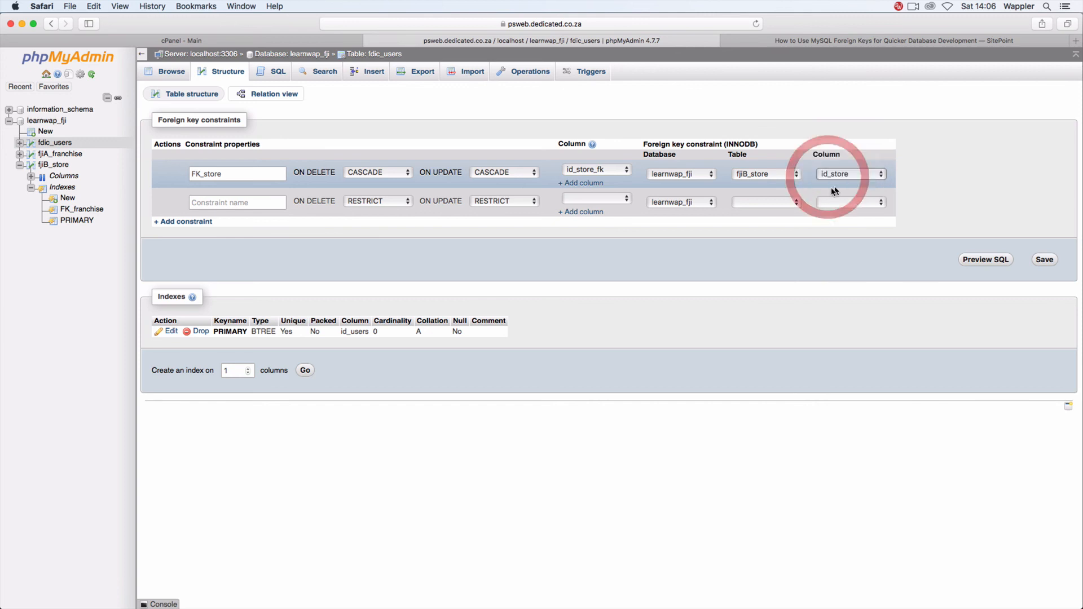
Step: Name the second fdic_users constraint FK_users and set both ON DELETE and ON UPDATE to CASCADE
left_click(268, 202)
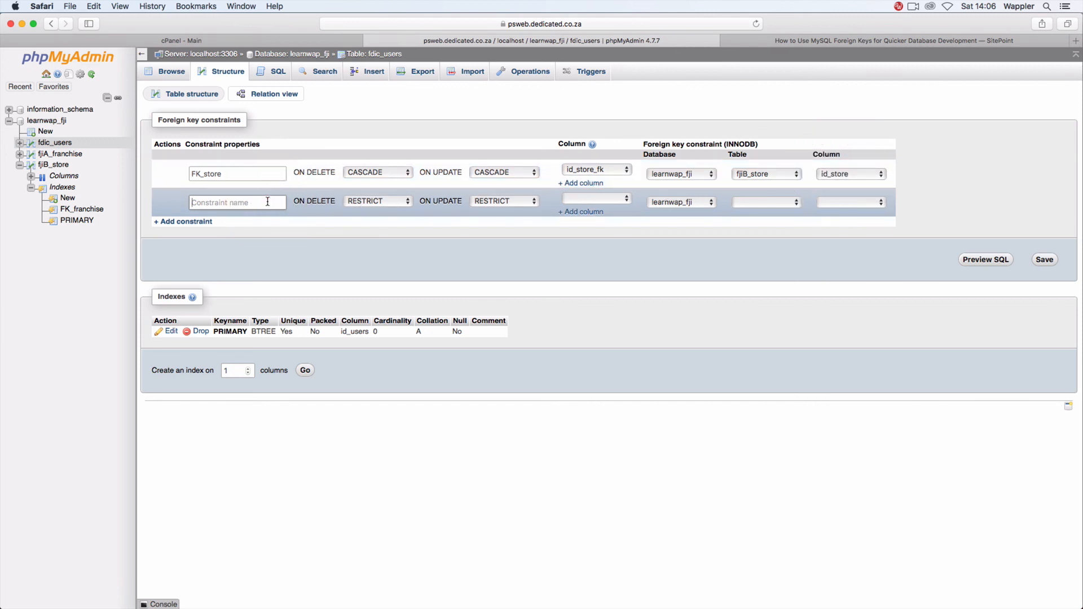
type("FK_users")
left_click(389, 203)
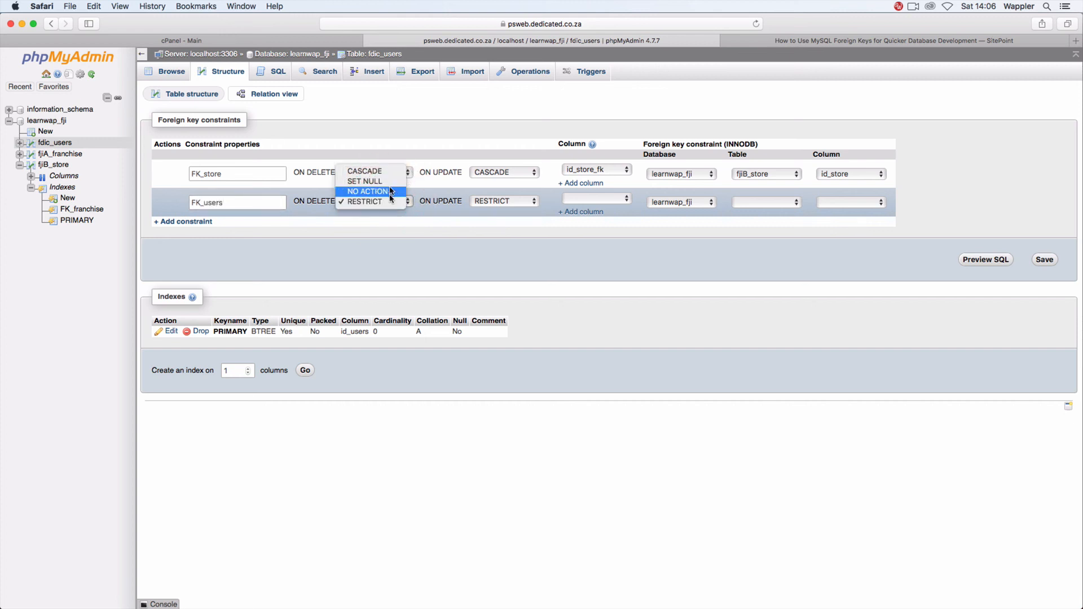
left_click(364, 171)
left_click(512, 204)
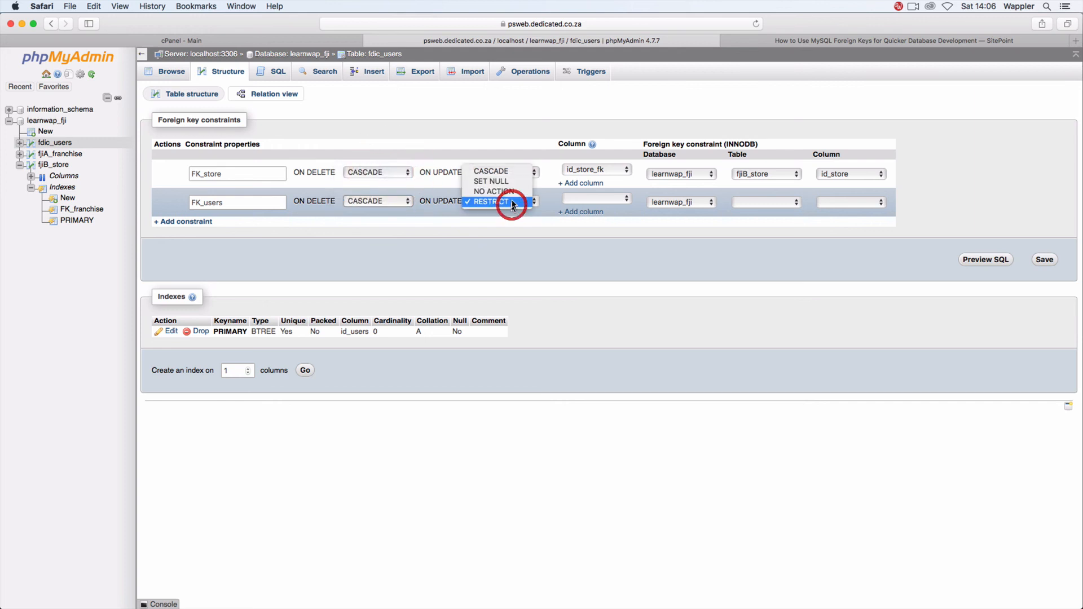
left_click(511, 171)
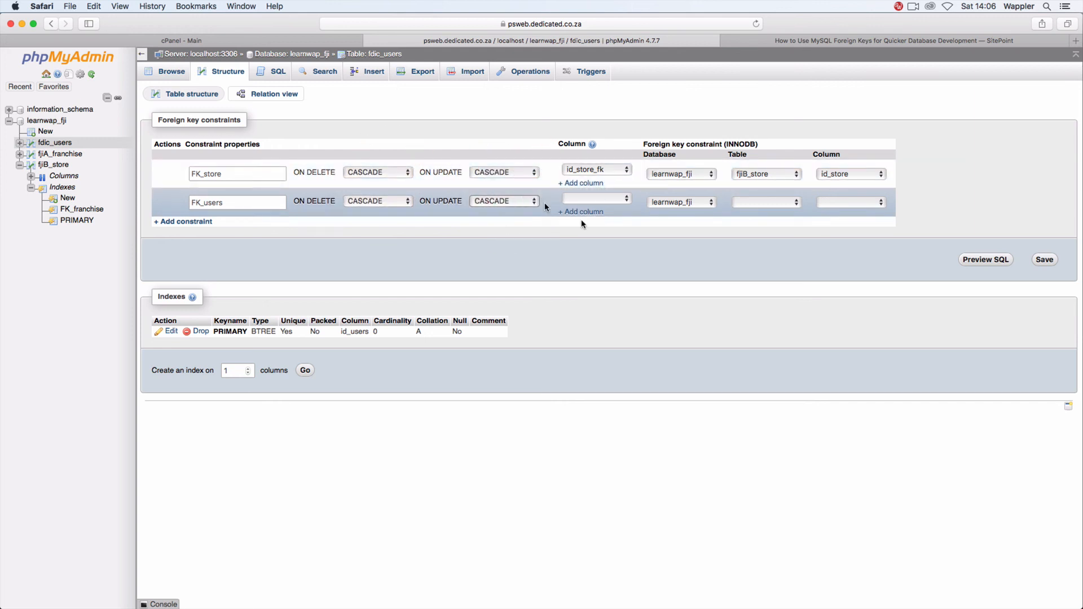
Step: Link the FK_users constraint's id_franchise_fk column to id_franchise in the fjiA_franchise table and save both constraints
left_click(622, 200)
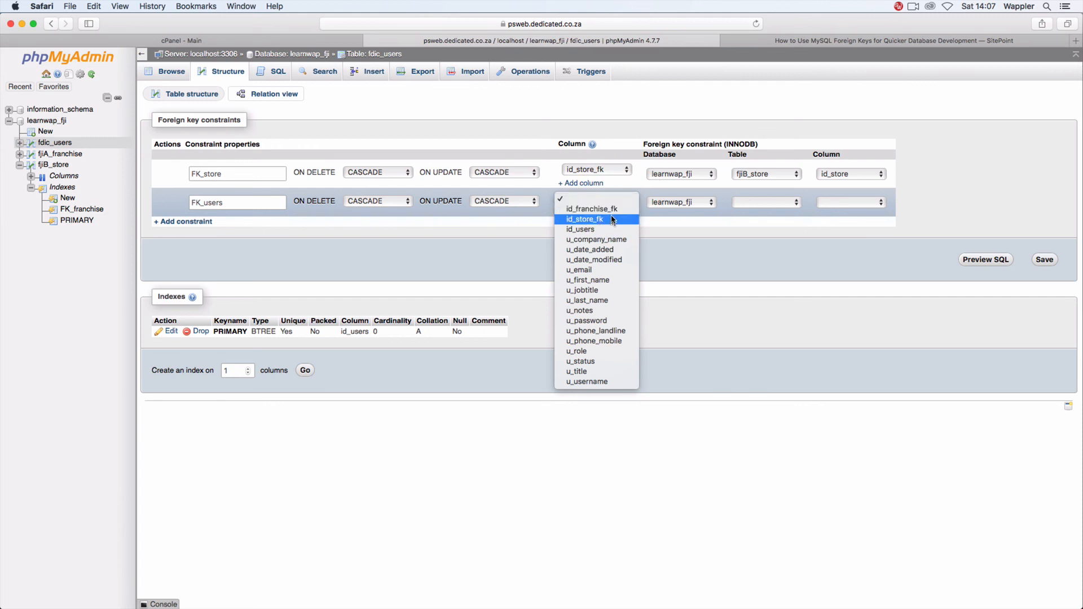
left_click(612, 212)
left_click(750, 207)
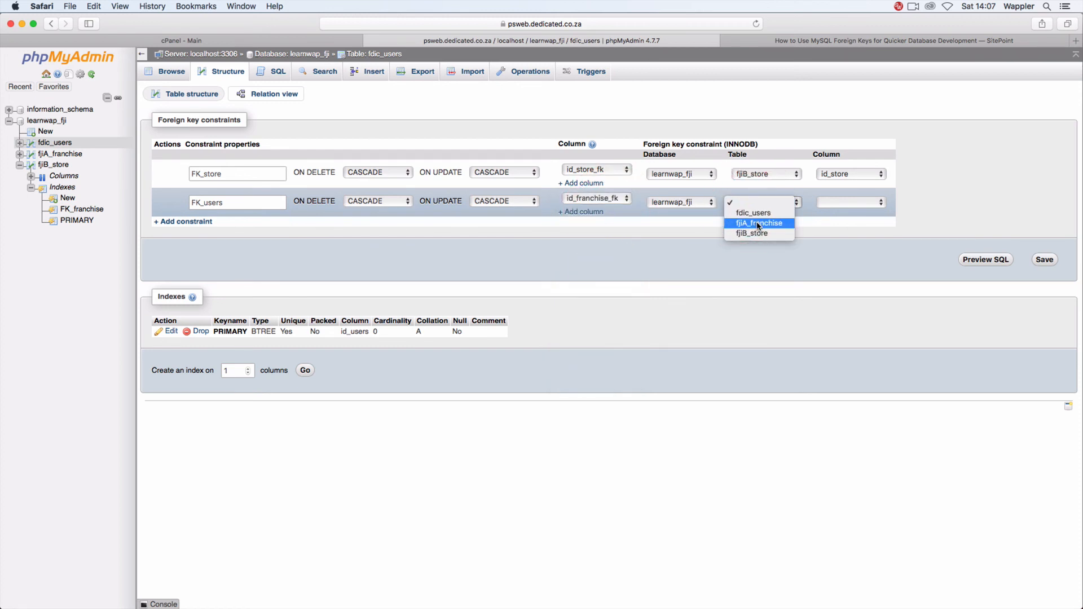
left_click(759, 224)
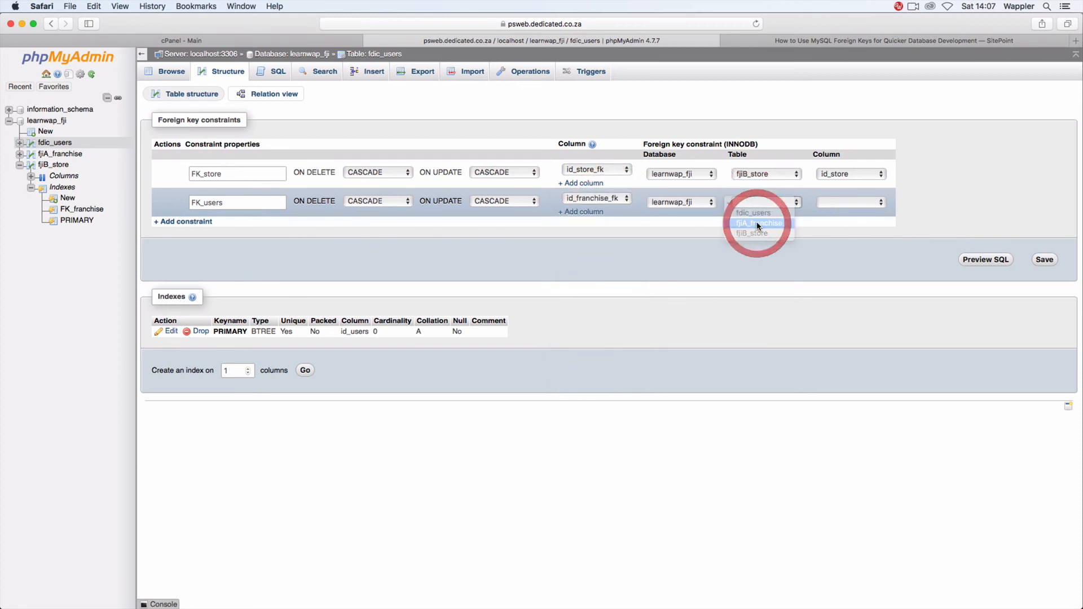
left_click(860, 204)
left_click(917, 205)
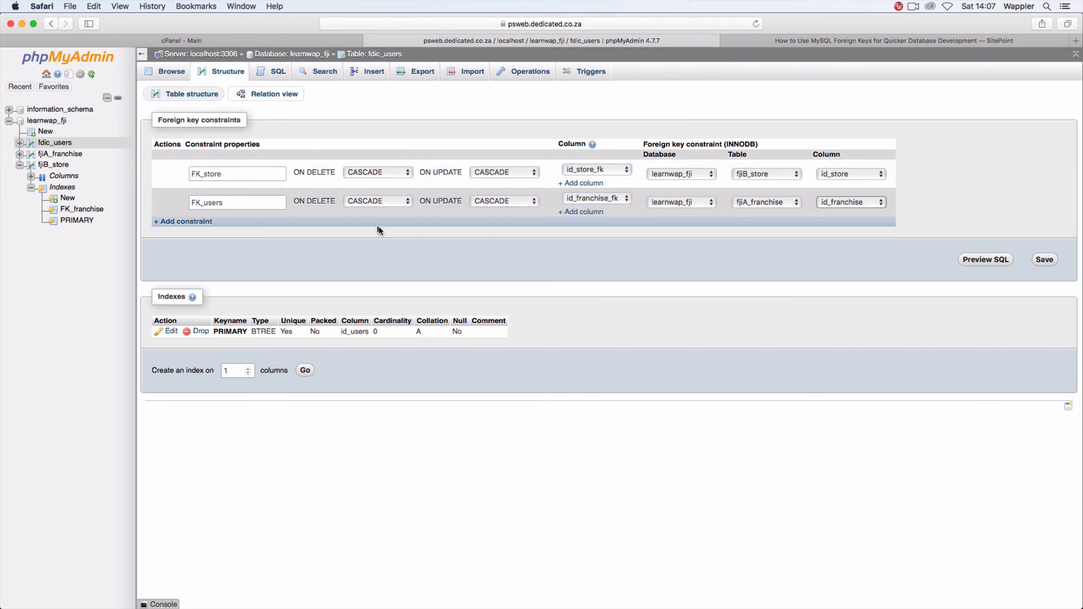
left_click(1054, 262)
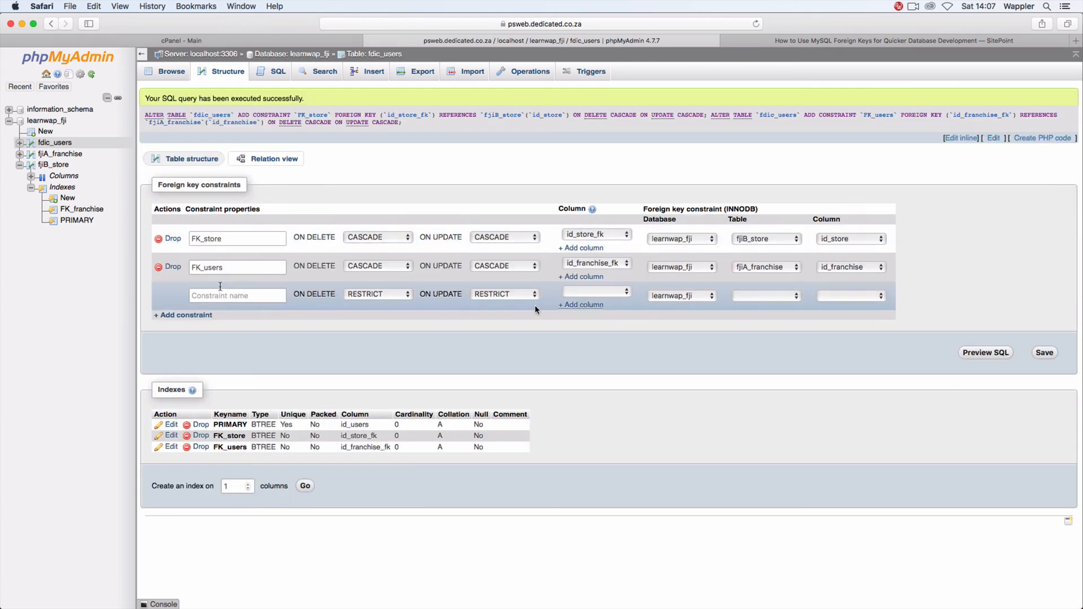
Step: Check the indexes and rows of the fdic_users table and return to the learnwap_fji database overview
left_click(19, 143)
left_click(30, 165)
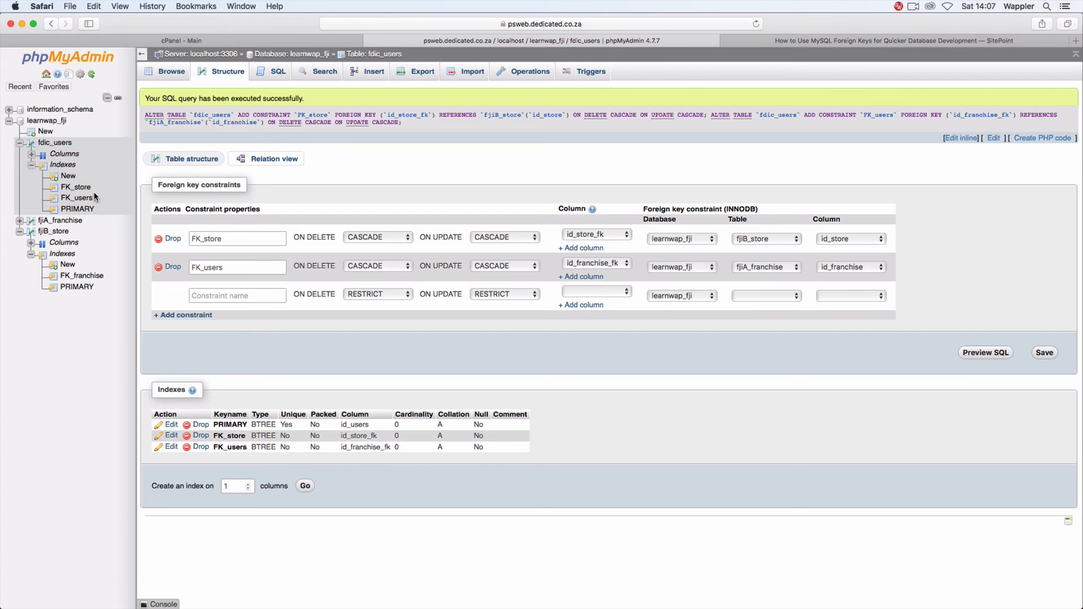
left_click(172, 73)
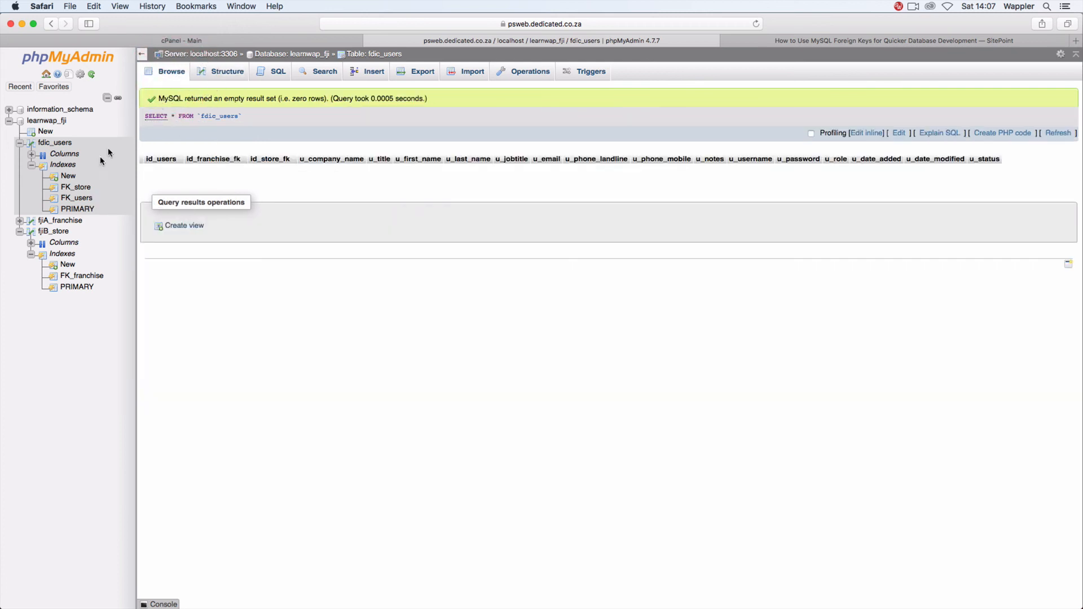
left_click(43, 122)
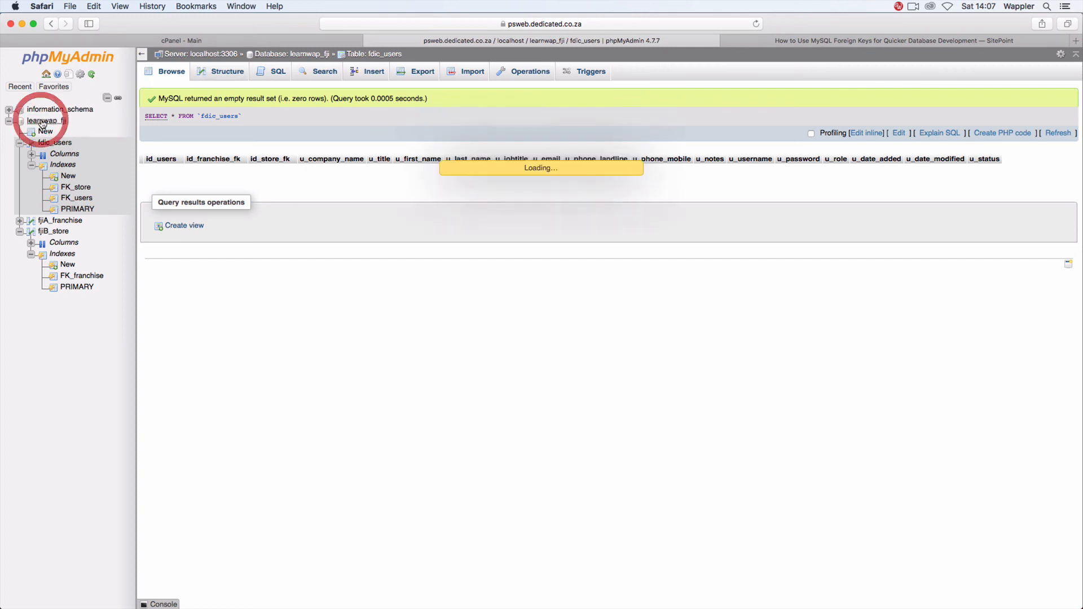